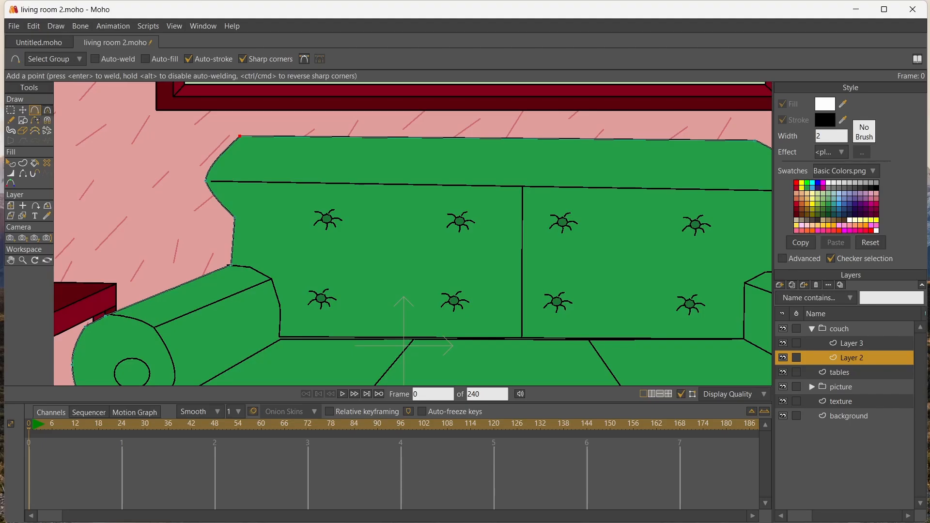
Move the added point at the couch backrest's upper-left corner outward and curve it into a rounded edge
key(t)
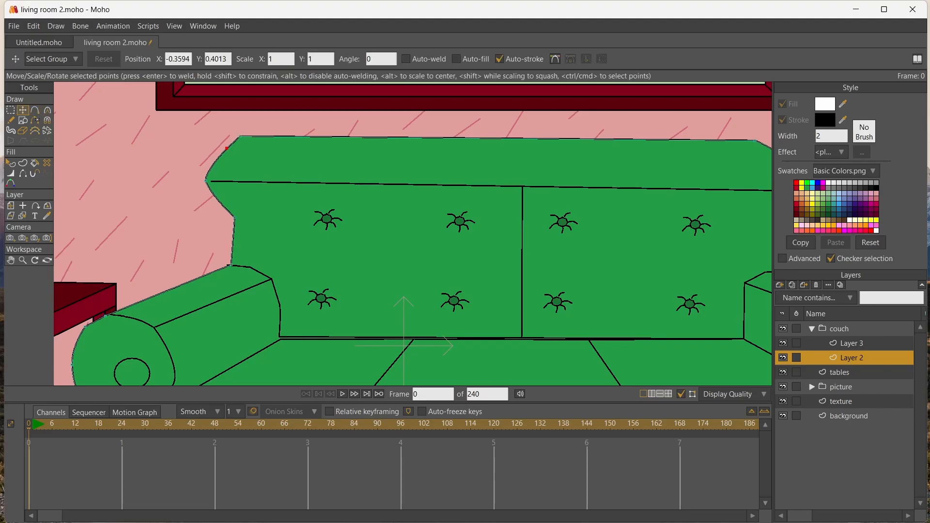
key(ctrl+a)
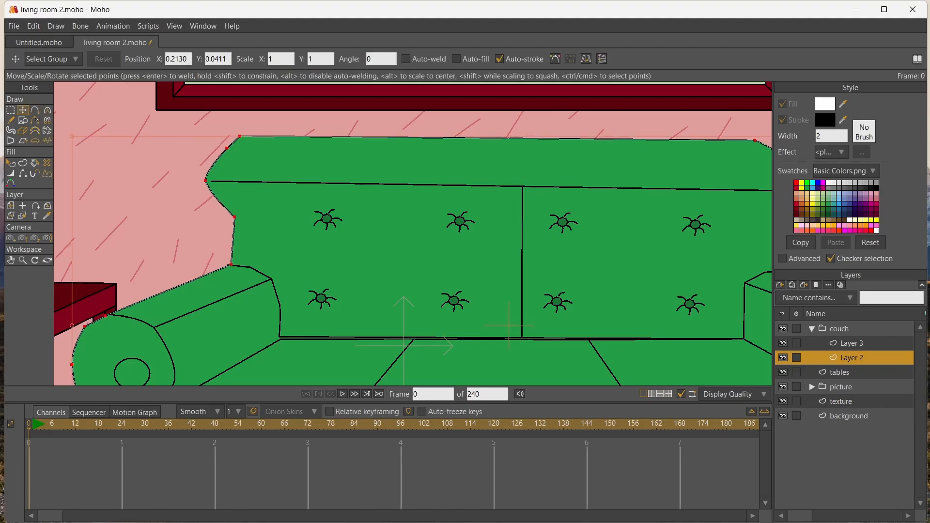
drag(227, 148, 250, 147)
key(c)
scroll(301, 171, down, 3)
scroll(302, 171, up, 1)
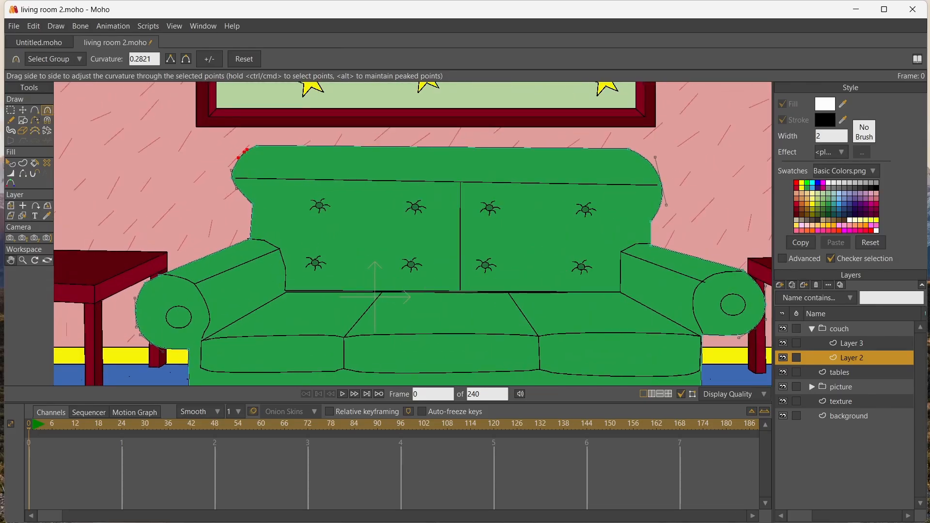
Select the tables layer and add a new vector layer directly above it
click(11, 261)
drag(165, 206, 365, 204)
click(23, 216)
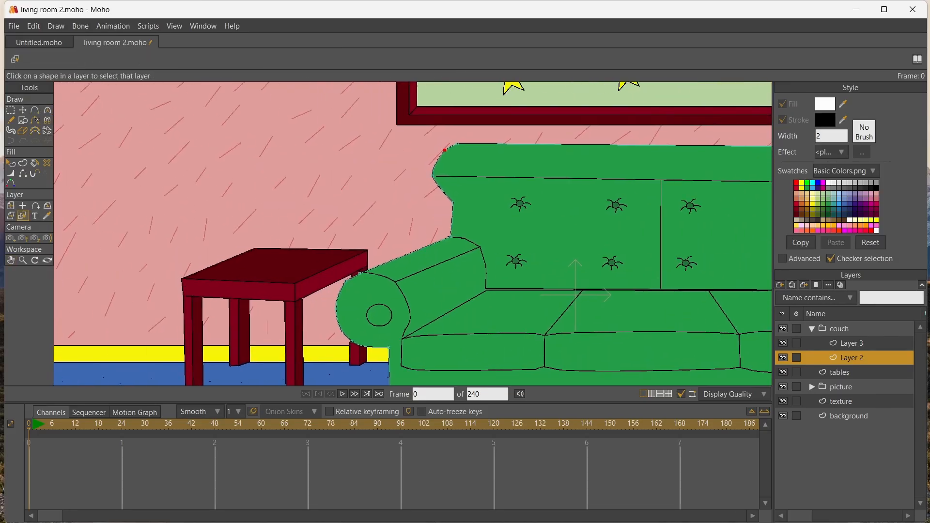
click(269, 267)
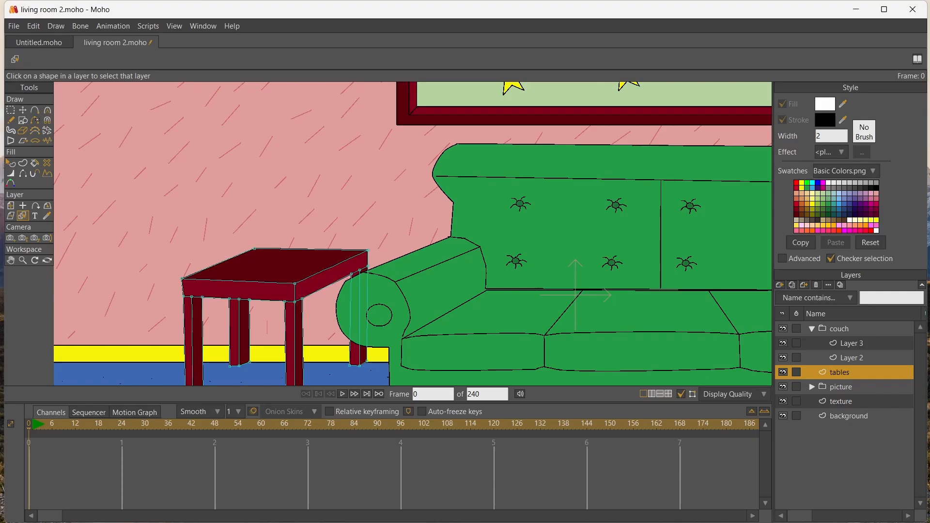
click(780, 284)
click(794, 295)
key(Return)
Draw a closed vase outline with straight segments, standing on the table beside the couch, with a narrow neck and flared base
key(a)
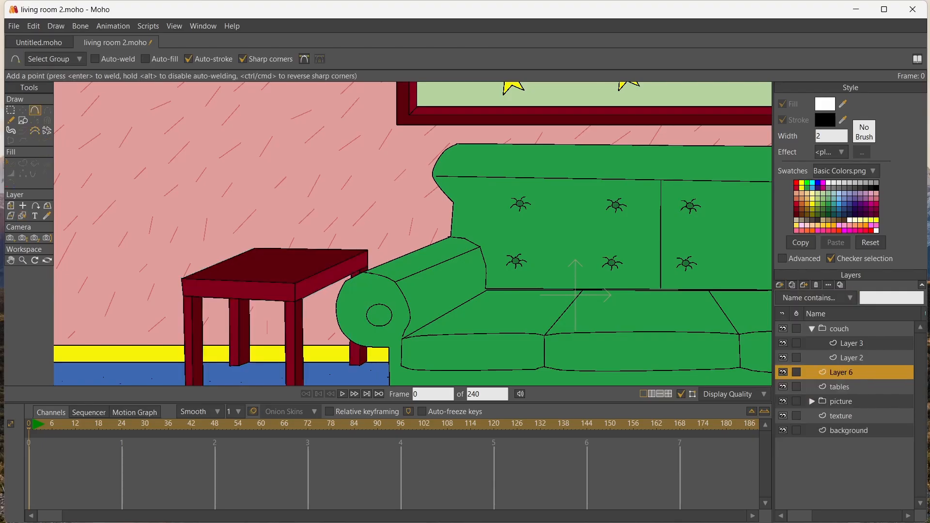
click(264, 217)
click(255, 246)
click(264, 262)
click(255, 266)
click(273, 271)
click(301, 265)
click(289, 257)
click(310, 236)
click(300, 196)
click(280, 194)
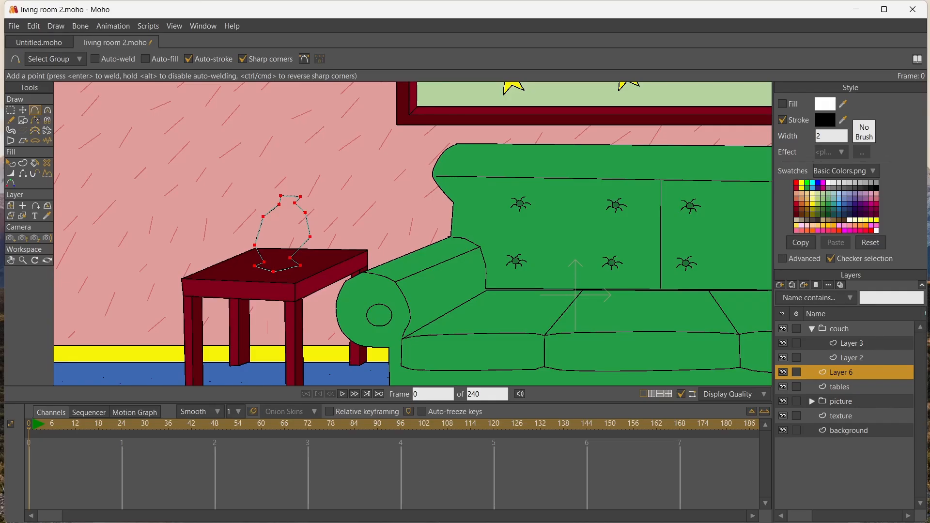
Fill the vase outline with the couch's green
click(818, 204)
key(p)
click(285, 232)
Reposition the vase's bottom, shoulder and neck points to widen the rim and even out the upper body
scroll(375, 205, up, 5)
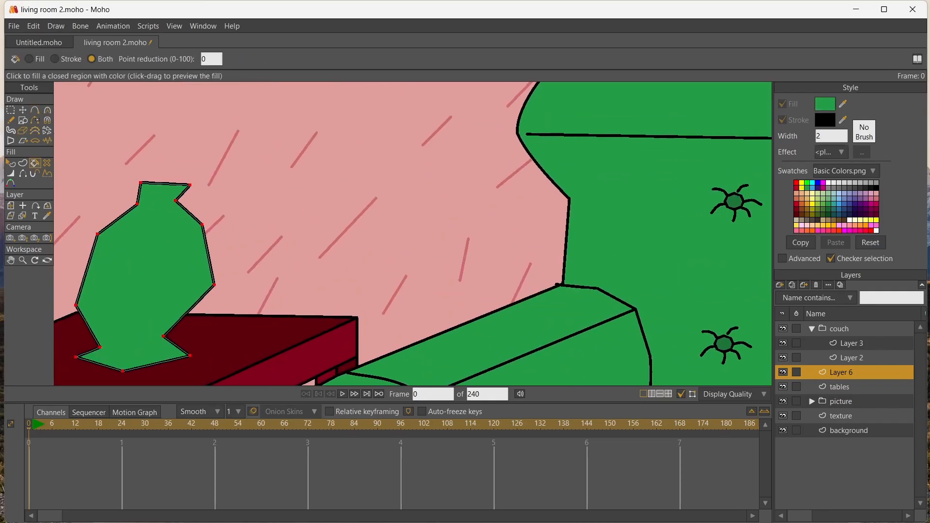
click(10, 261)
drag(146, 271, 299, 241)
click(23, 109)
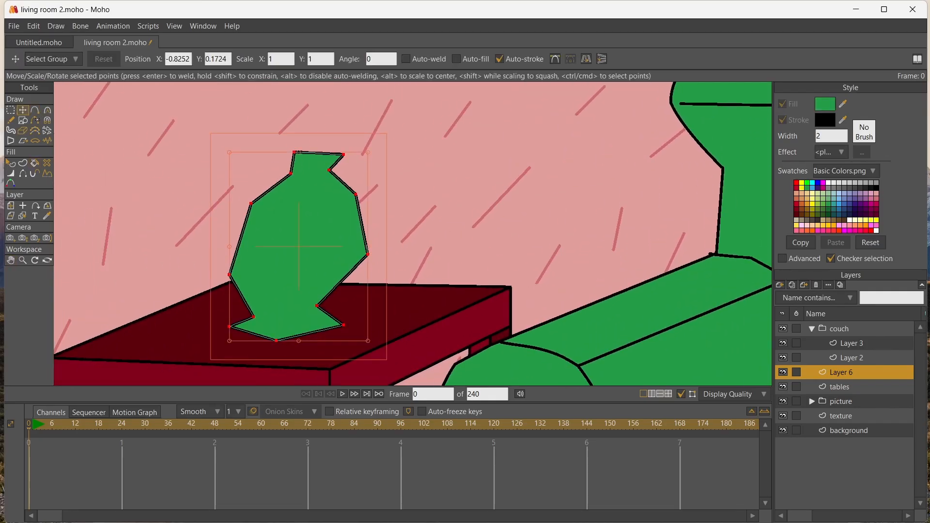
drag(276, 341, 289, 334)
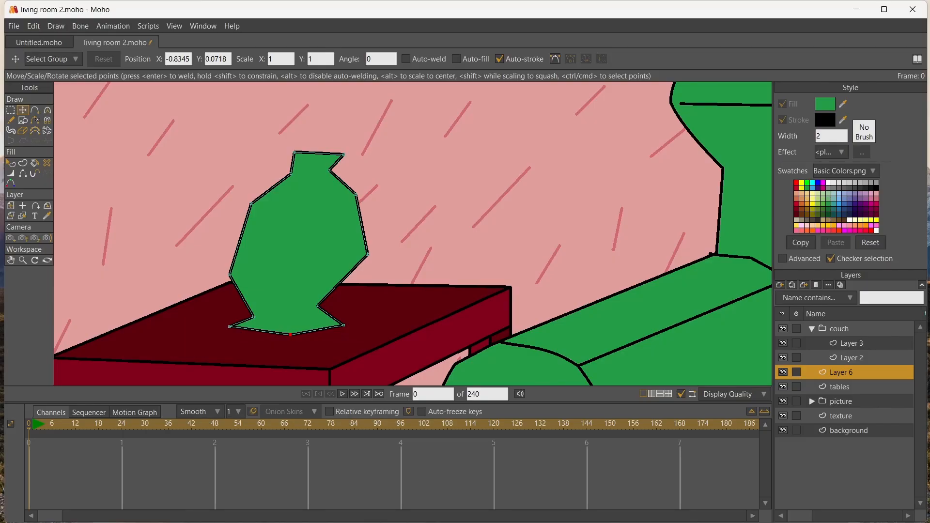
drag(251, 204, 236, 204)
drag(290, 174, 257, 160)
drag(343, 154, 335, 158)
drag(356, 195, 351, 194)
click(368, 254)
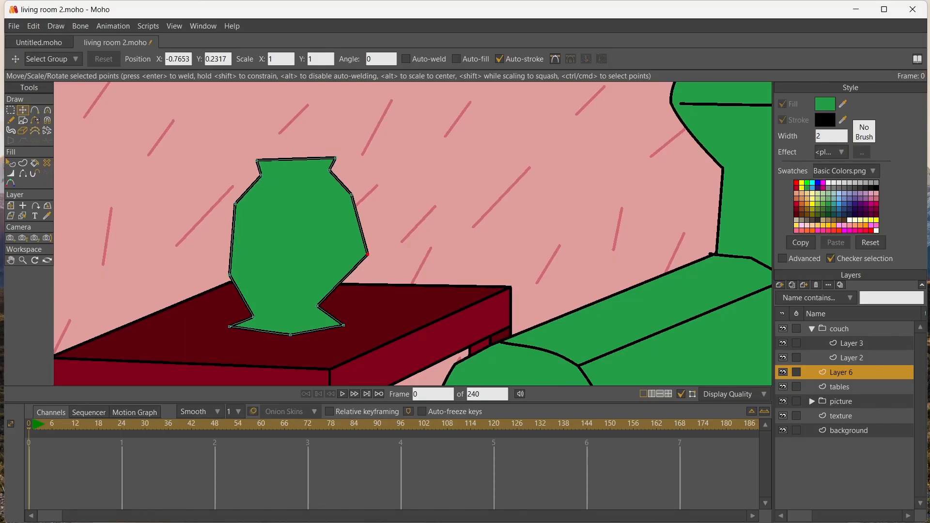
Pull in the vase's lower-right side and adjust the foot points so the base looks symmetrical
drag(368, 254, 355, 259)
drag(317, 306, 327, 308)
drag(252, 317, 231, 325)
drag(290, 335, 282, 334)
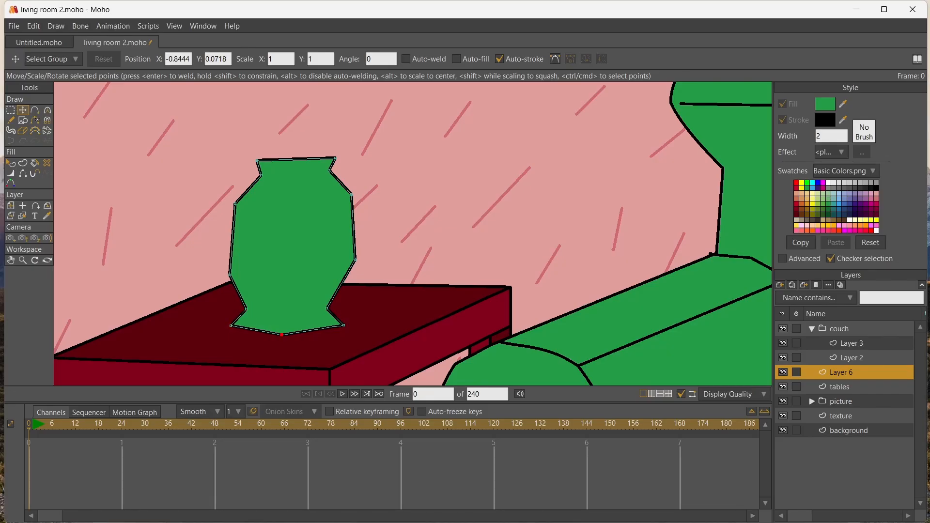
Fine-tune the points on both sides of the vase and the left of its neck to balance the silhouette
drag(235, 204, 238, 195)
drag(229, 274, 228, 259)
drag(327, 308, 328, 309)
mouse_move(262, 175)
mouse_down()
mouse_move(252, 160)
mouse_move(256, 172)
mouse_up()
click(255, 175)
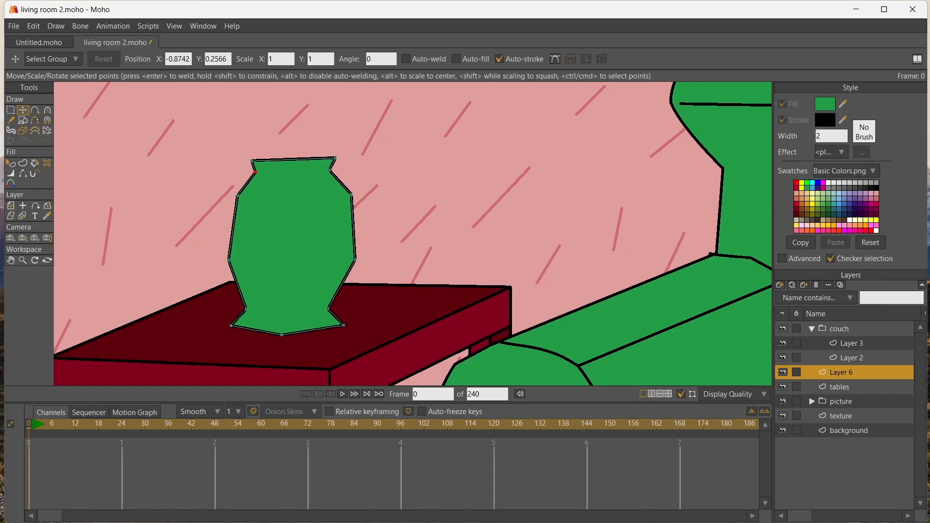
drag(355, 260, 349, 264)
drag(351, 194, 351, 198)
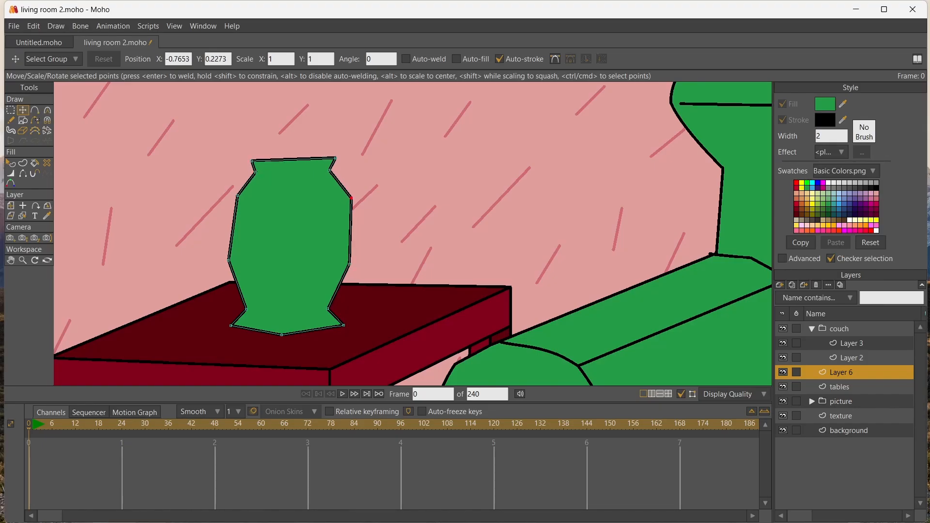
Curve the vase's bottom point and the upper and lower body points on both sides into smooth bulges
click(47, 110)
drag(282, 334, 322, 335)
drag(351, 199, 376, 198)
drag(350, 264, 374, 263)
drag(237, 195, 260, 195)
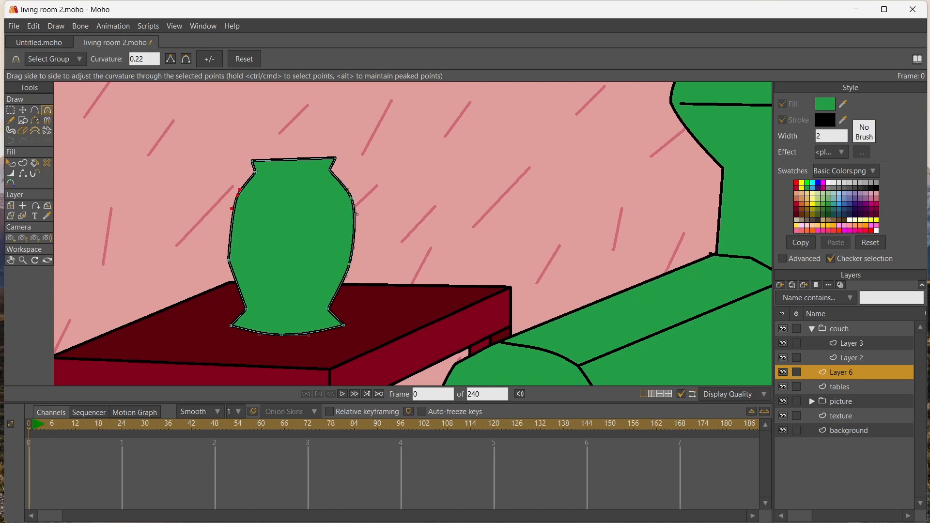
drag(228, 260, 249, 261)
Add a lowered point midway along the vase's top edge and draw the back edge of the rim between its corners
key(a)
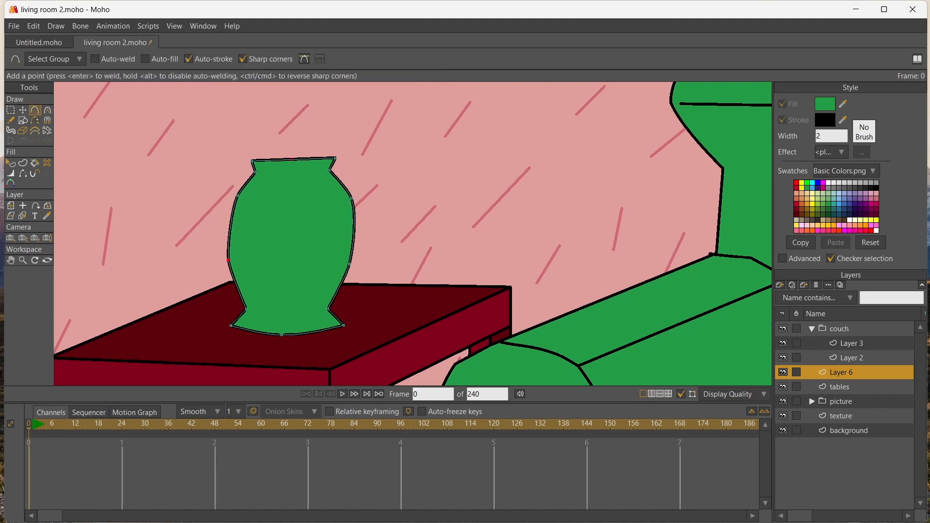
key(t)
drag(292, 160, 291, 167)
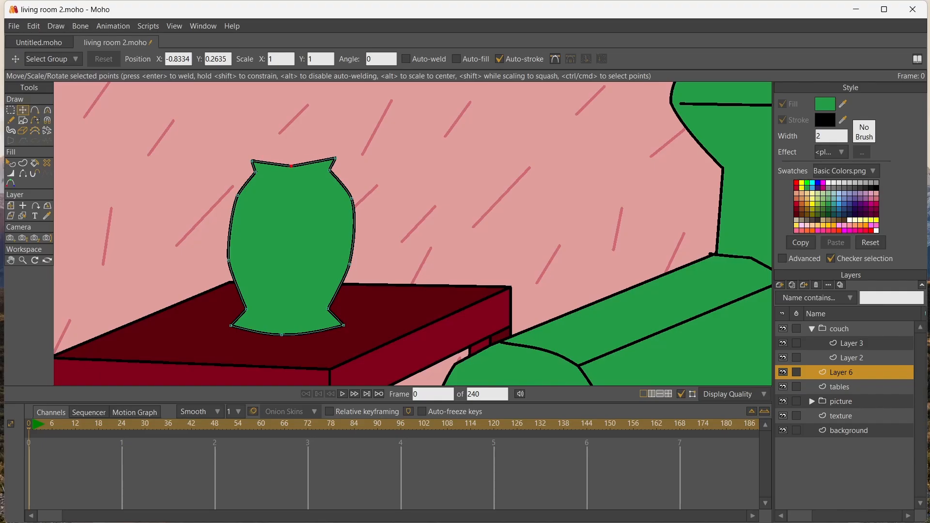
key(a)
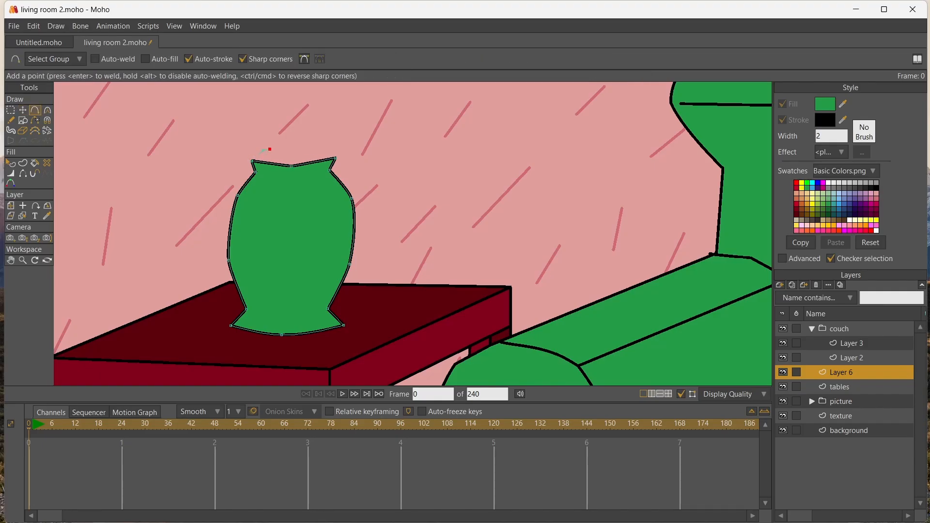
click(334, 157)
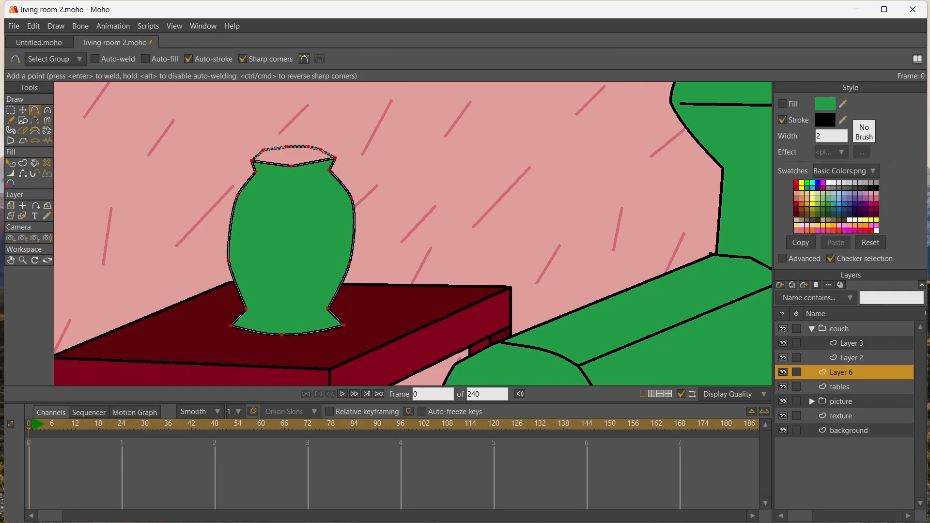
Add points along the front edge of the vase's rim and lower them into a shallow downward arc
drag(252, 161, 268, 163)
click(291, 166)
click(310, 162)
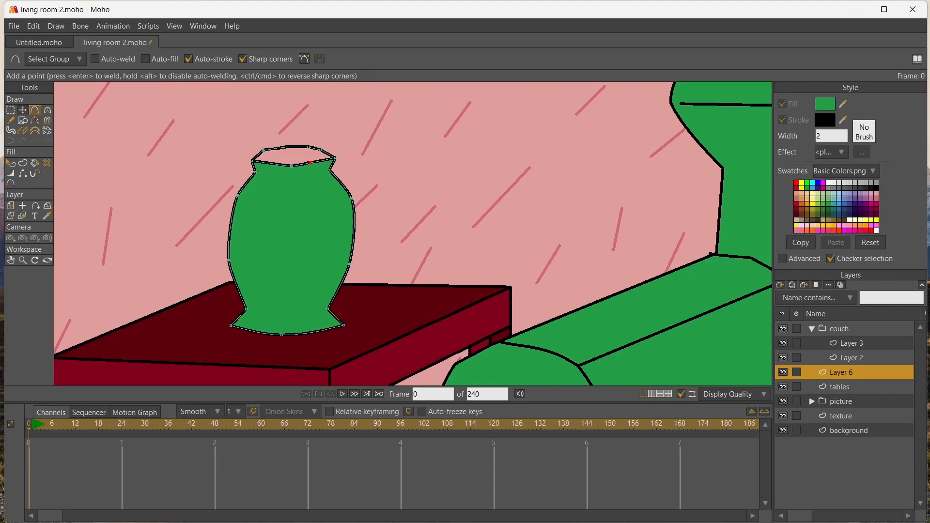
click(22, 110)
mouse_move(310, 162)
mouse_down()
mouse_move(320, 166)
mouse_move(263, 167)
mouse_move(293, 169)
mouse_up()
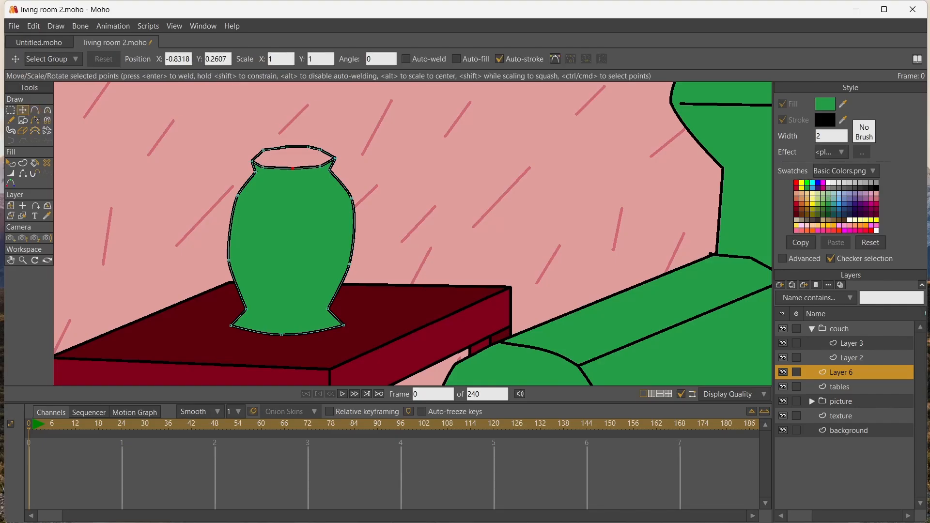
Draw a smaller closed six-point outline inside the vase's rim for the opening
key(a)
scroll(254, 169, up, 5)
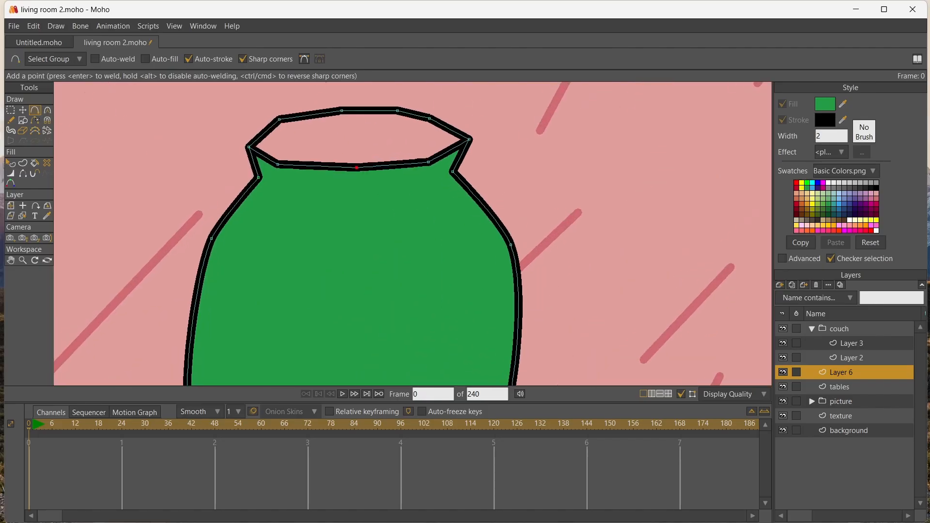
drag(426, 144, 426, 147)
drag(425, 147, 386, 155)
click(294, 132)
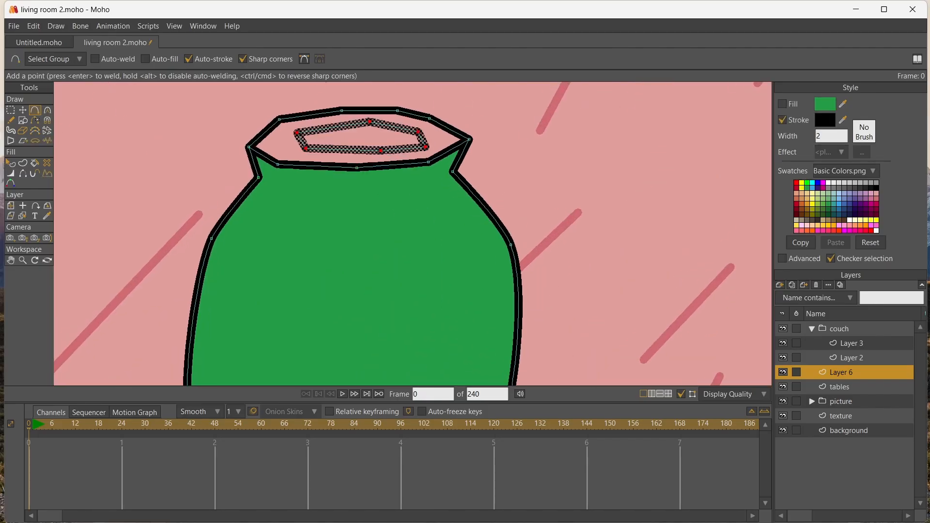
Fill the vase's rim with a lighter green and the inner opening with black
click(825, 104)
key(p)
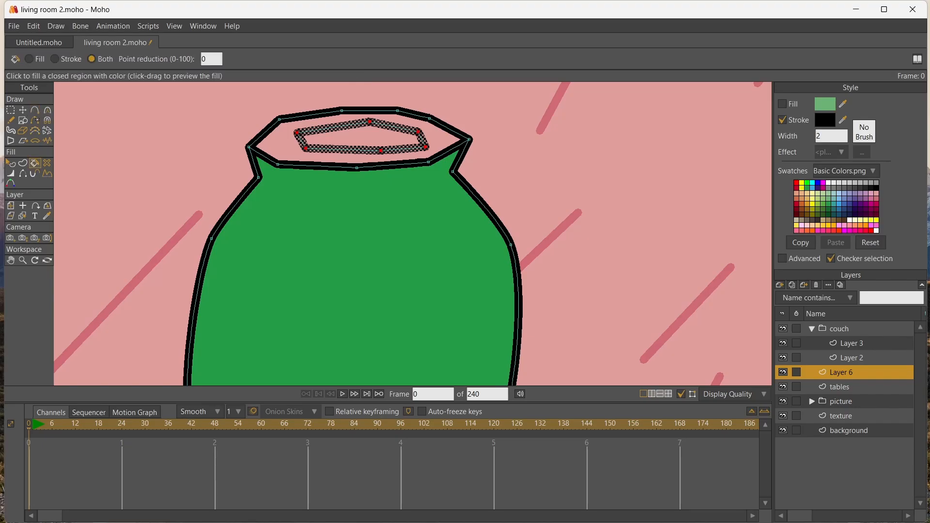
click(271, 140)
click(876, 188)
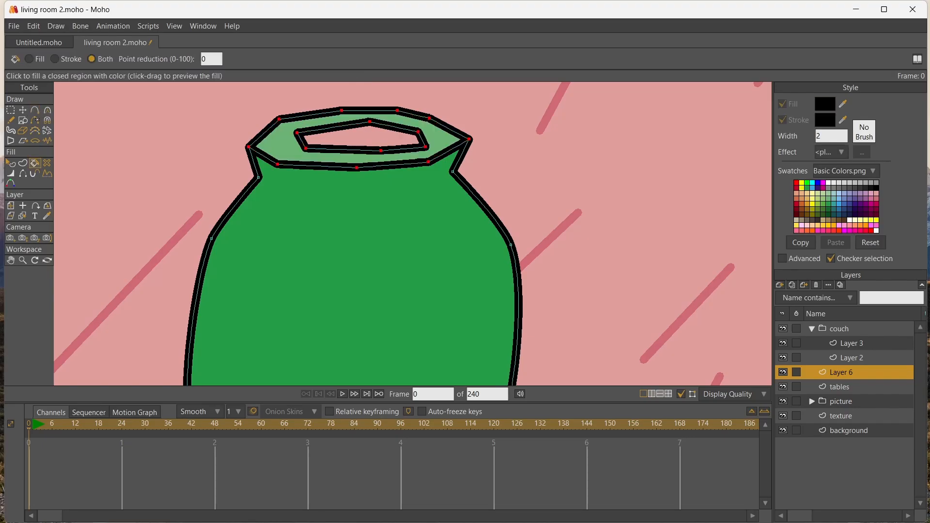
click(361, 138)
Curve the corner points of the black opening to round its outline
key(t)
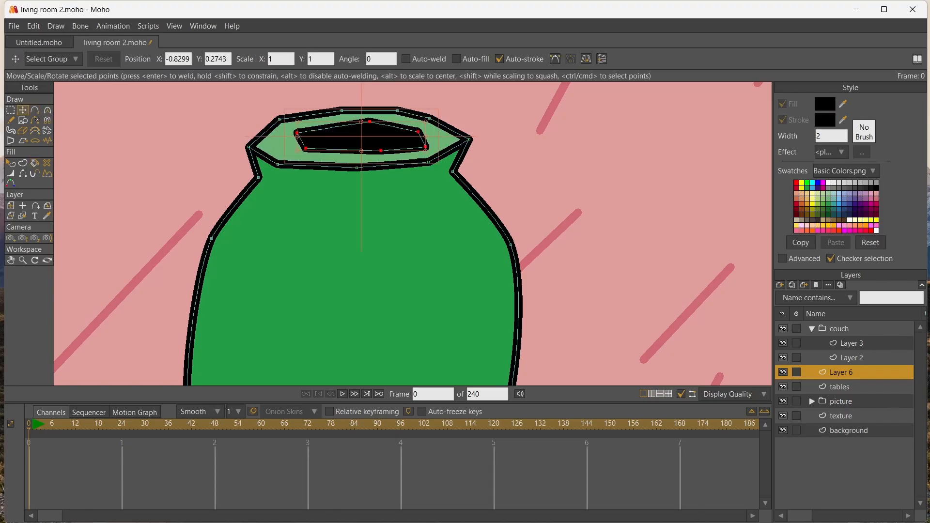
key(c)
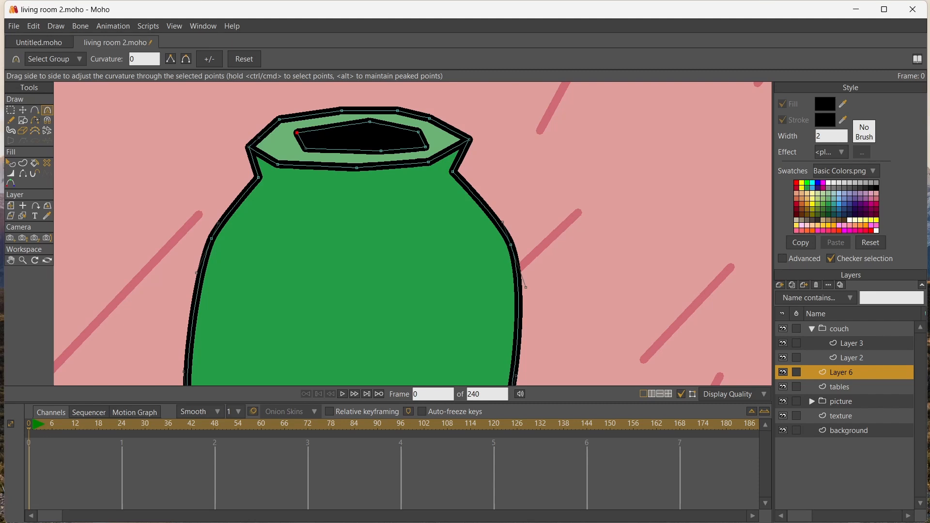
drag(296, 133, 486, 153)
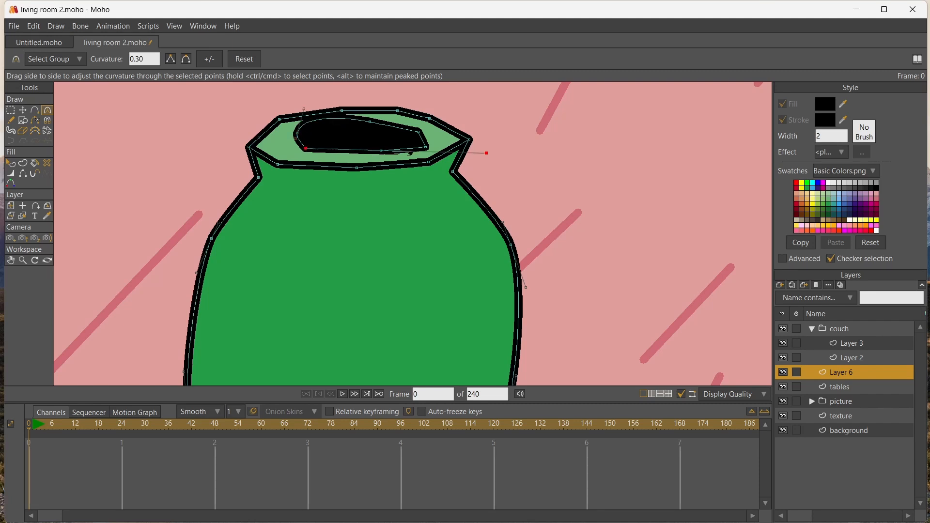
key(ctrl+z)
mouse_move(306, 148)
mouse_down()
mouse_move(339, 151)
mouse_move(314, 150)
mouse_up()
drag(381, 151, 443, 119)
Curve the points along the front and back edges of the vase's outer rim
drag(428, 162, 444, 162)
drag(356, 167, 369, 168)
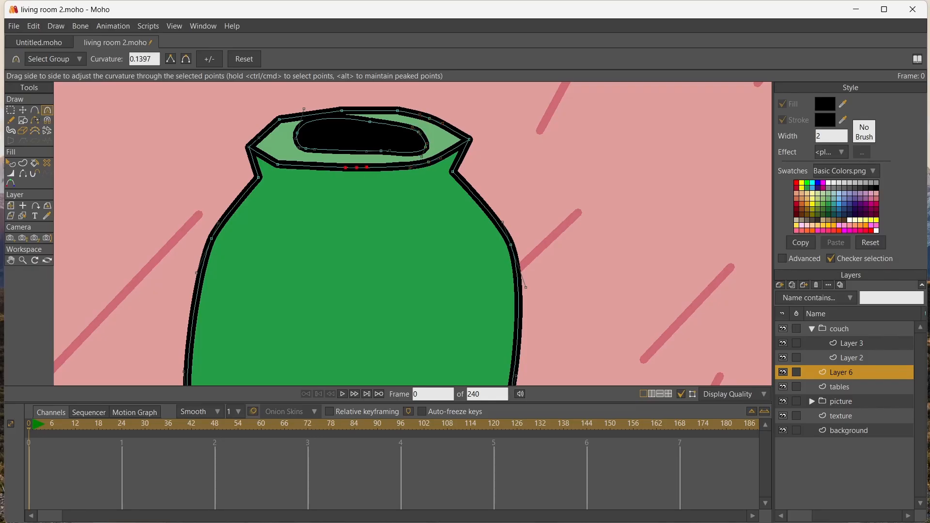
drag(277, 165, 296, 165)
drag(248, 147, 246, 147)
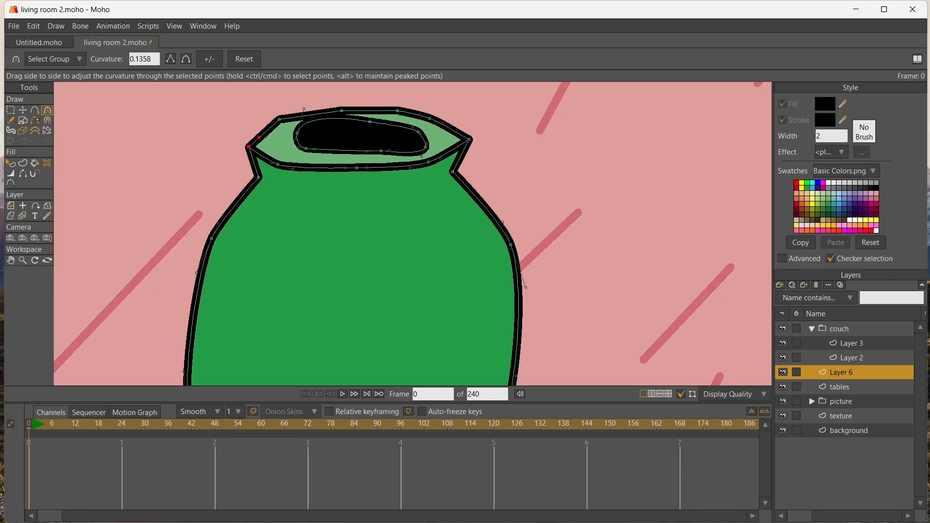
drag(279, 119, 459, 122)
Reposition the outer rim's points into a wider, more even oval and smooth its back edge
click(23, 110)
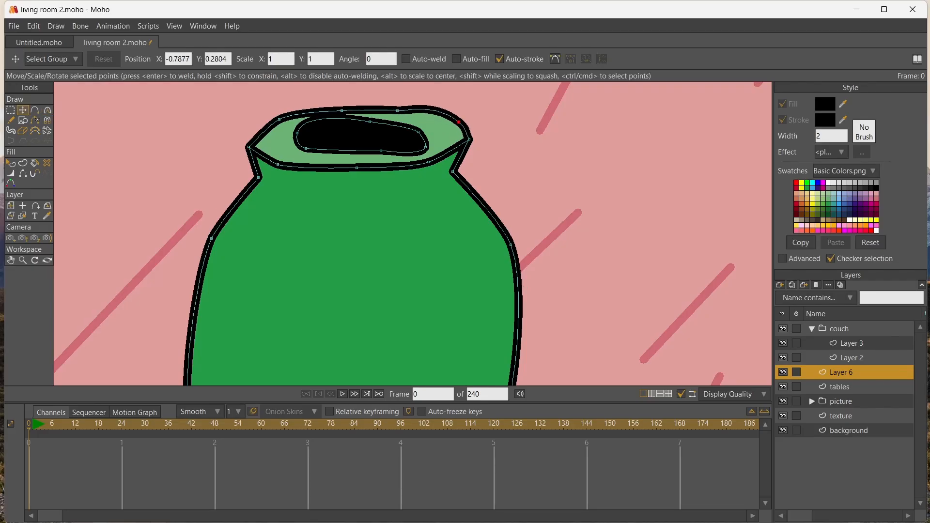
drag(428, 162, 442, 161)
drag(397, 110, 340, 103)
drag(279, 119, 256, 127)
drag(278, 164, 265, 165)
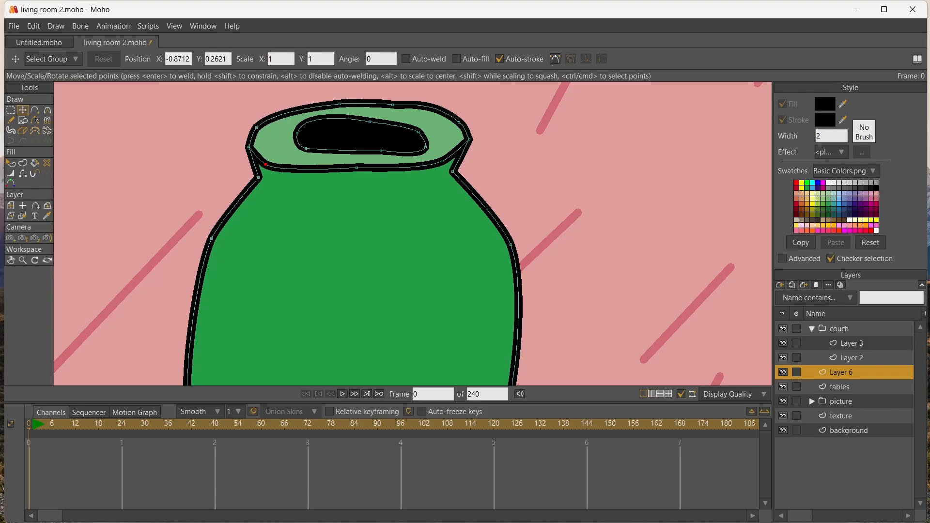
drag(357, 167, 356, 169)
key(c)
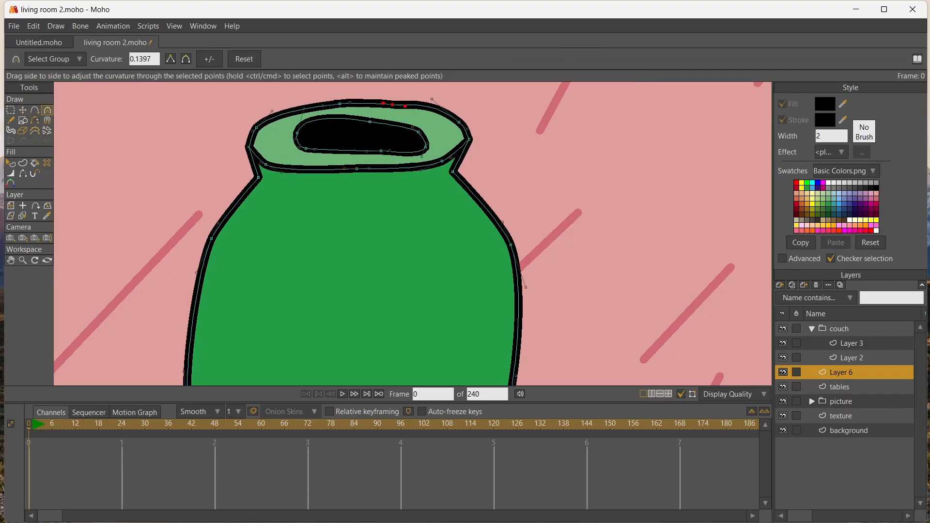
drag(405, 106, 437, 113)
Widen the black opening to follow the outer rim and smooth the curve at its left end
key(t)
click(361, 136)
drag(426, 144, 369, 117)
mouse_move(297, 135)
mouse_down()
mouse_move(276, 141)
mouse_move(299, 154)
mouse_move(289, 151)
mouse_up()
key(c)
drag(270, 110, 269, 116)
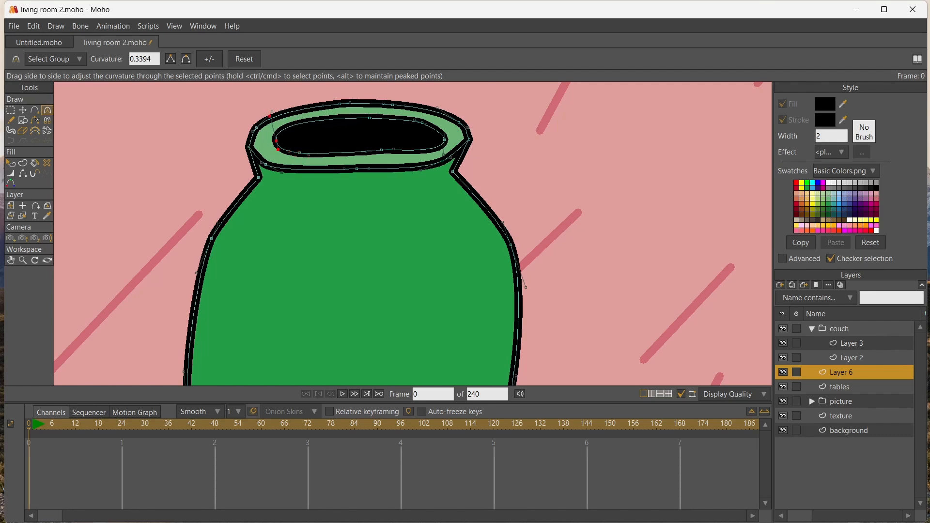
scroll(218, 180, down, 7)
scroll(223, 183, up, 2)
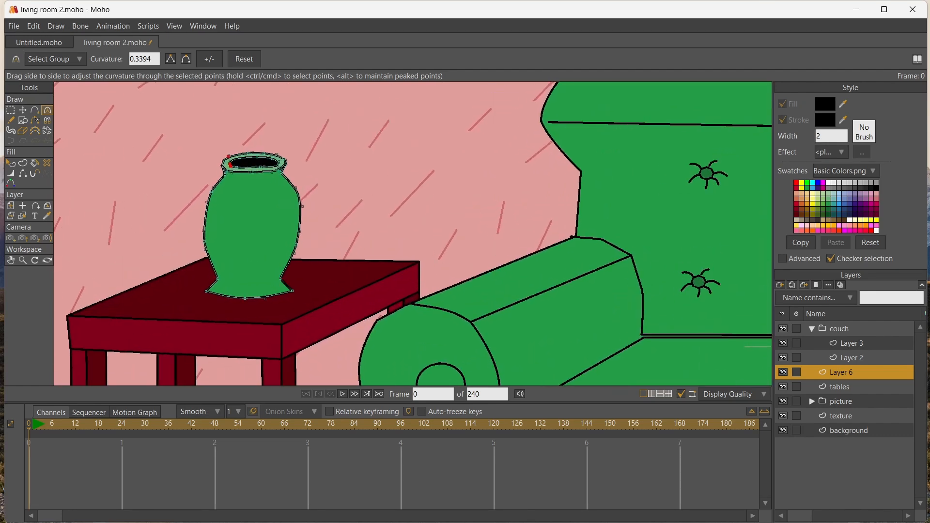
Create a vector layer above the vase layer and outline a thin bent flower stem rising from the vase's opening
click(780, 285)
click(814, 295)
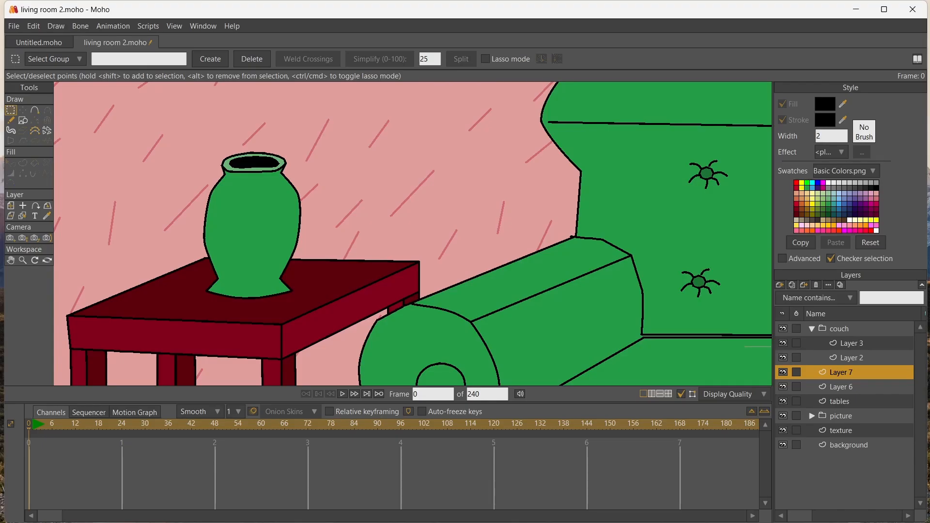
click(11, 260)
drag(204, 170, 213, 252)
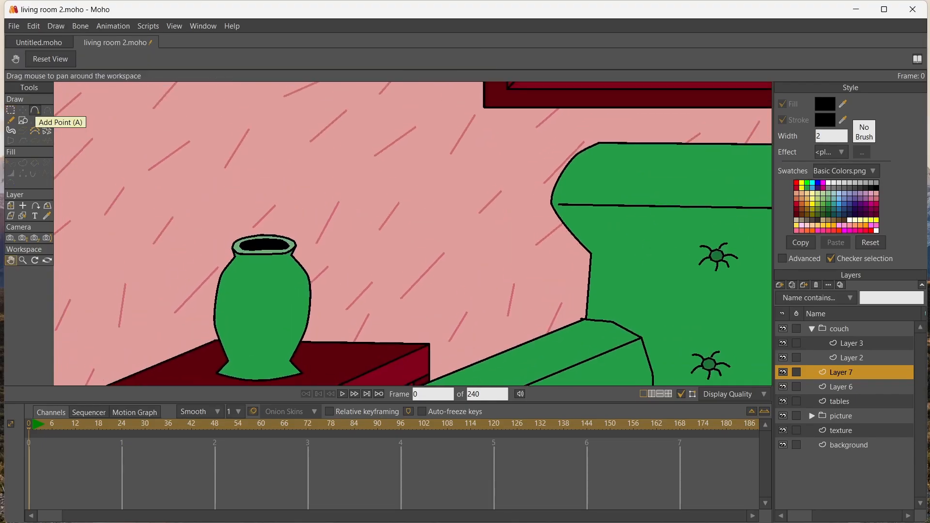
click(35, 110)
drag(227, 184, 229, 184)
drag(230, 185, 244, 205)
drag(244, 205, 208, 174)
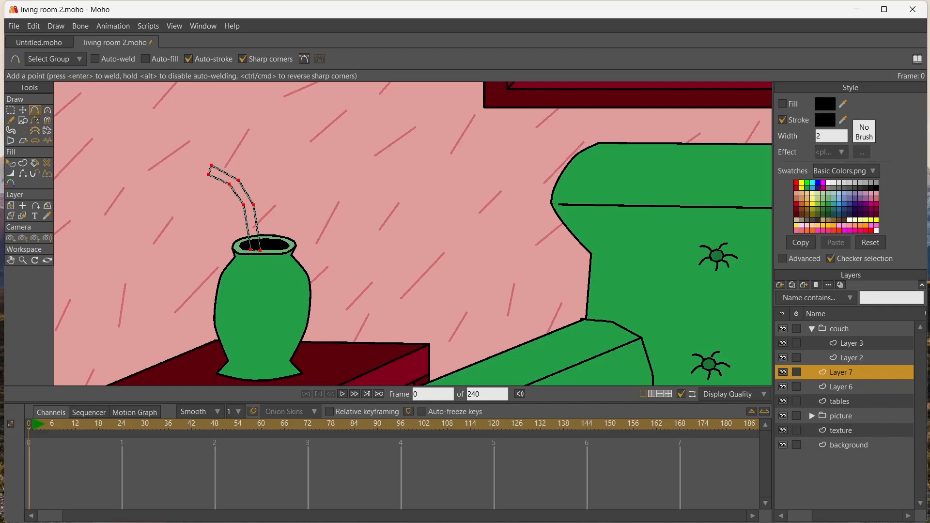
Fill the stem with blue and curve its bend points into a smooth arc
click(838, 209)
key(p)
click(251, 222)
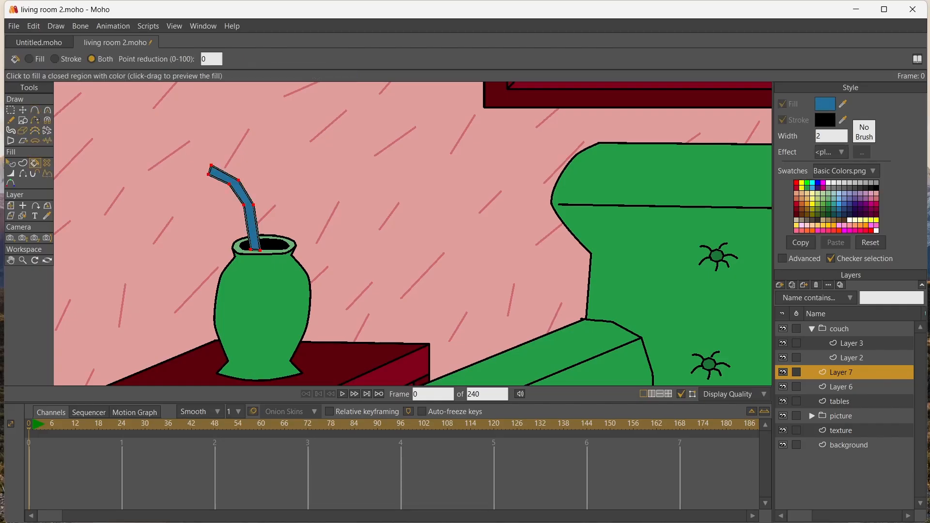
click(11, 111)
drag(210, 177, 274, 236)
key(c)
drag(242, 203, 279, 203)
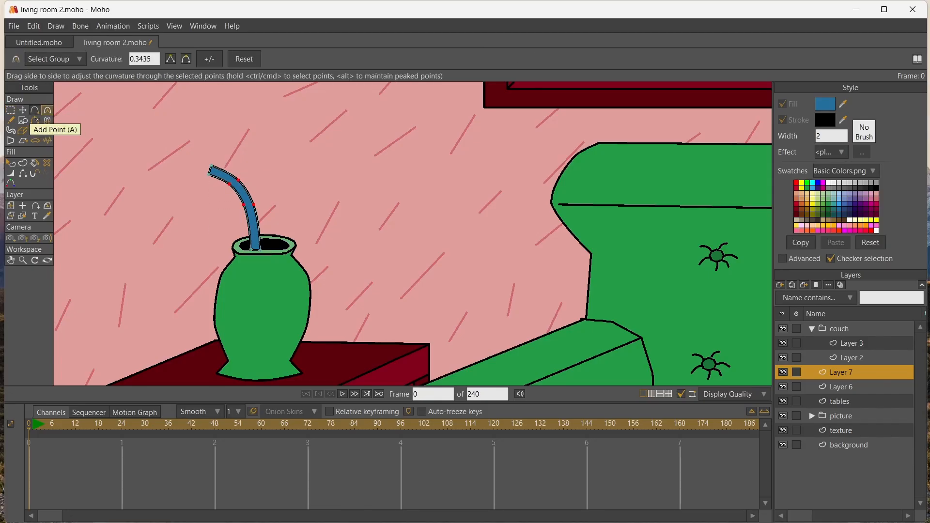
Outline a four-petal flower beside the stem and fill it with yellow
click(35, 110)
click(304, 132)
click(317, 136)
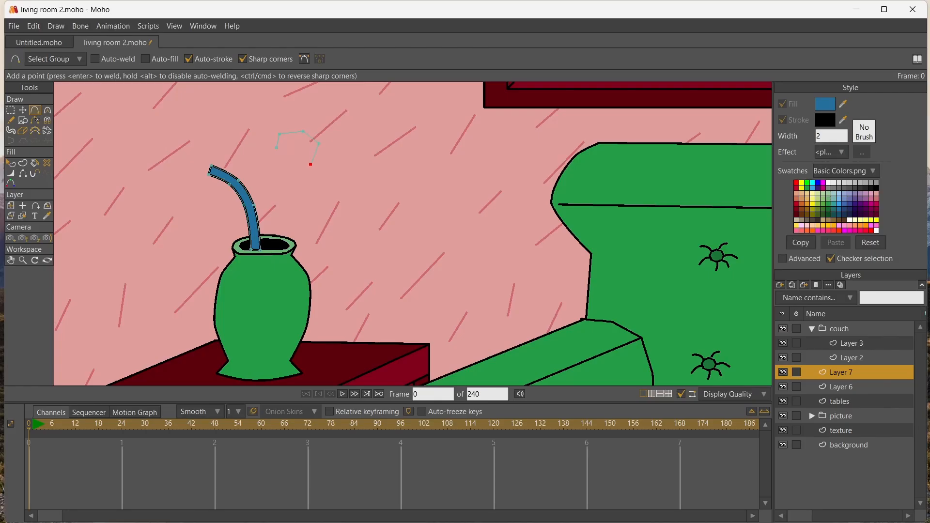
drag(310, 164, 303, 168)
drag(302, 250, 299, 253)
click(281, 250)
click(286, 202)
click(269, 177)
drag(280, 157, 276, 147)
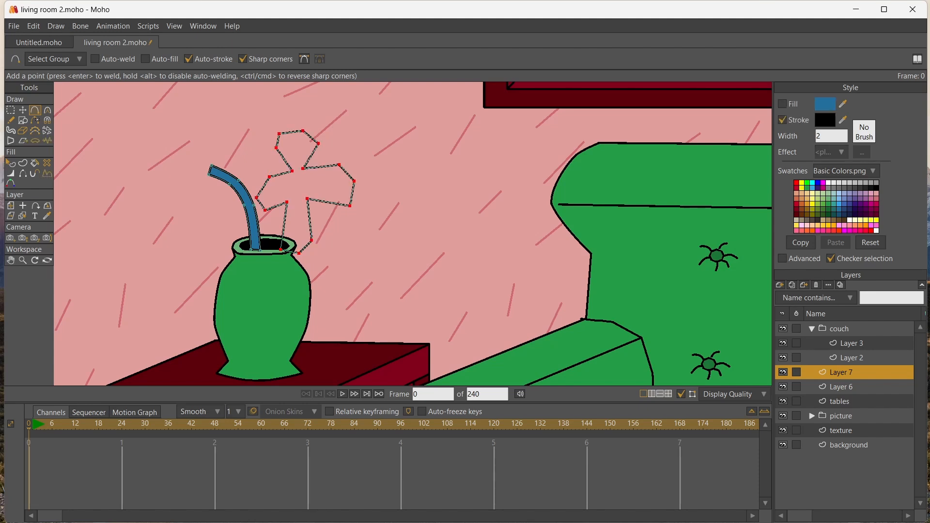
click(801, 183)
click(35, 163)
click(300, 187)
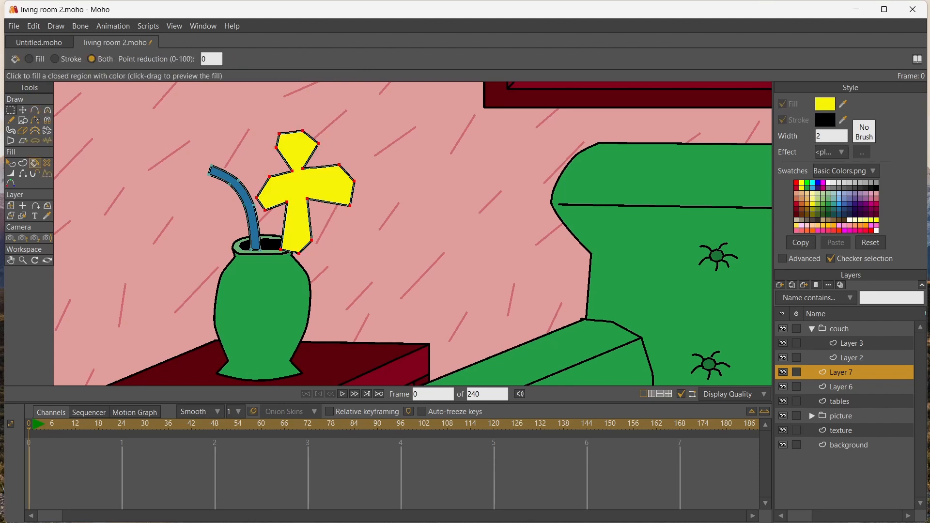
Draw a small oval at the flower's centre, fill it with crimson and centre it between the petals
click(23, 120)
drag(293, 181, 313, 197)
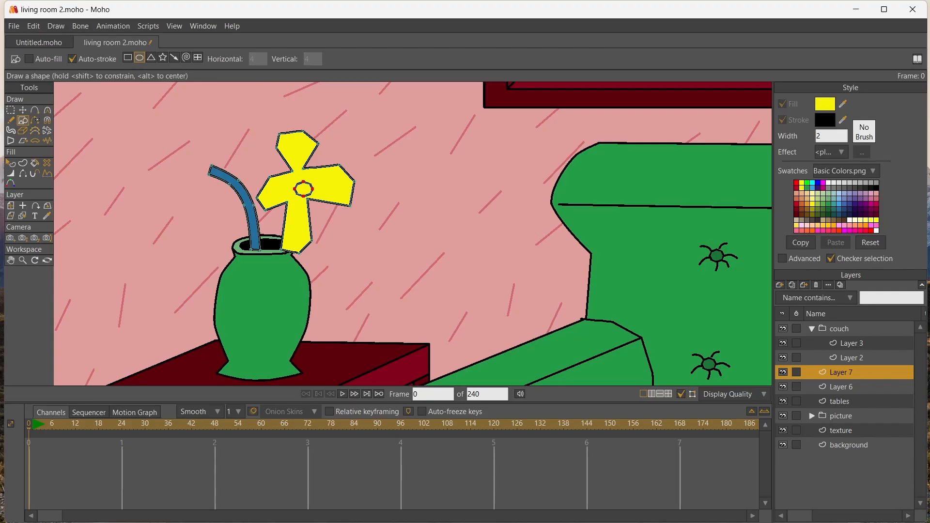
click(876, 204)
click(35, 163)
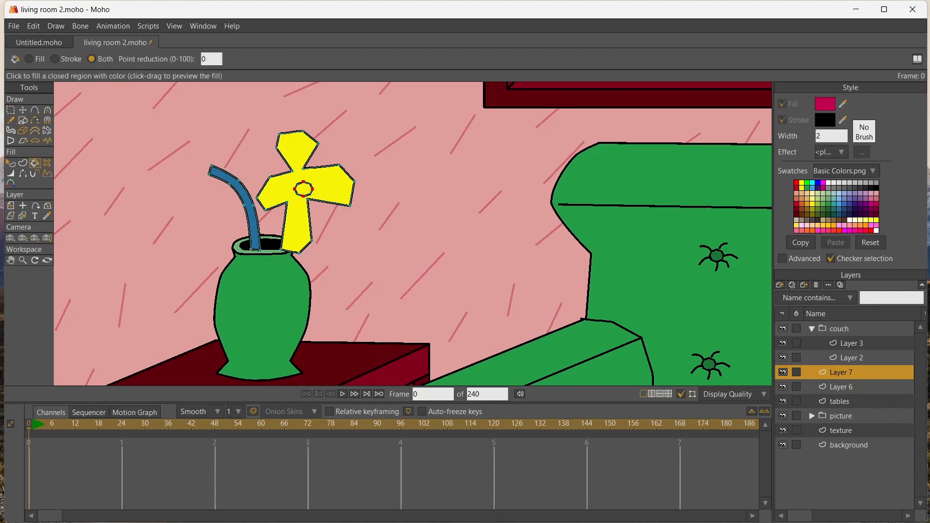
click(304, 189)
key(t)
drag(304, 189, 298, 185)
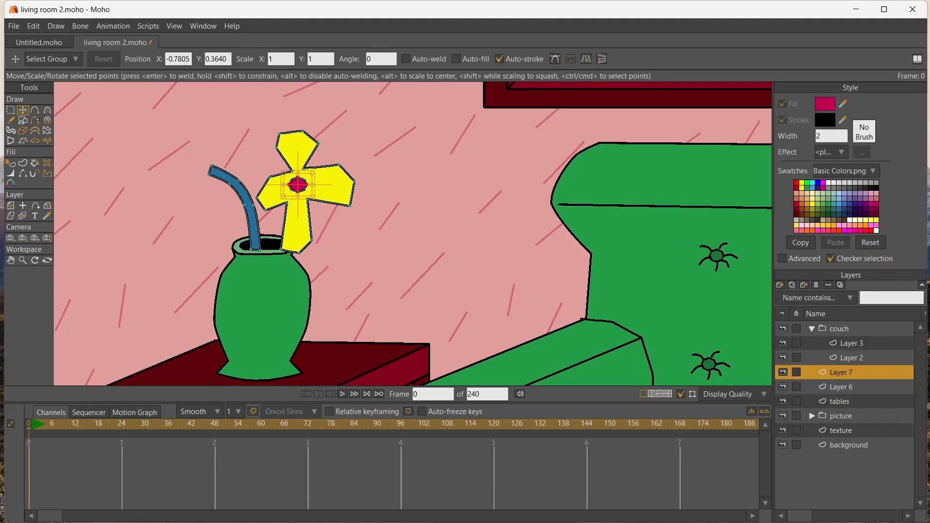
Move the whole yellow flower, including its centre, clear of the vase and stem onto the empty wall
key(g)
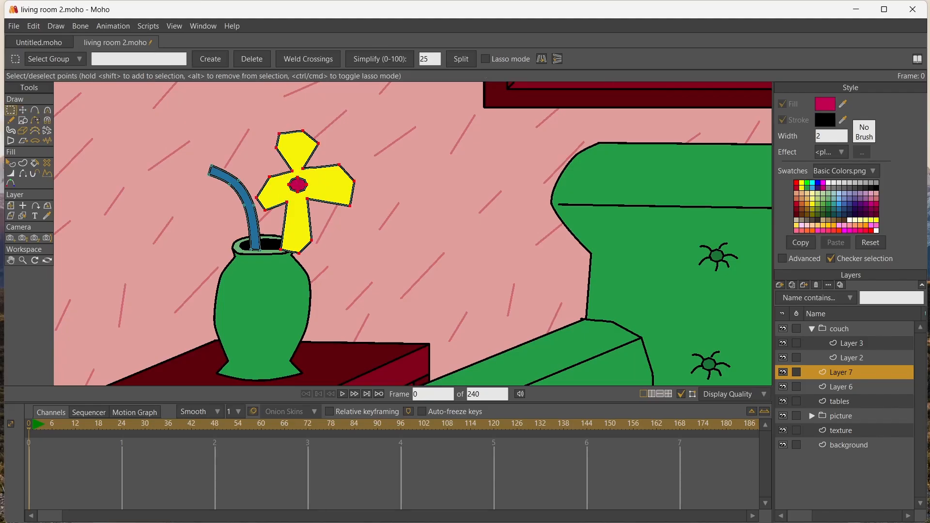
key(t)
drag(304, 190, 344, 169)
Reposition the petals' points into four even, wider petals and delete the extra corner point on the upper petal
click(356, 180)
drag(343, 201, 332, 184)
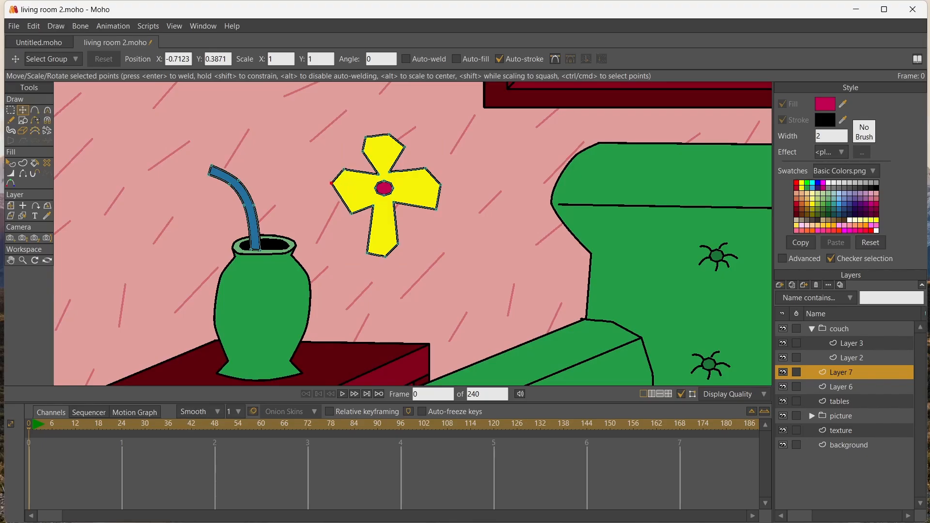
click(351, 213)
drag(351, 213, 372, 200)
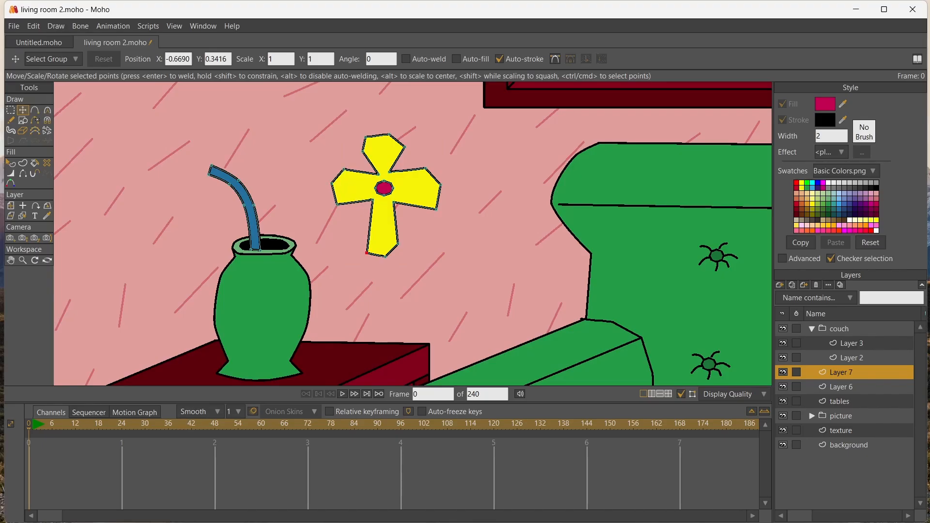
mouse_move(368, 253)
mouse_down()
mouse_move(356, 232)
mouse_move(409, 228)
mouse_move(379, 249)
mouse_up()
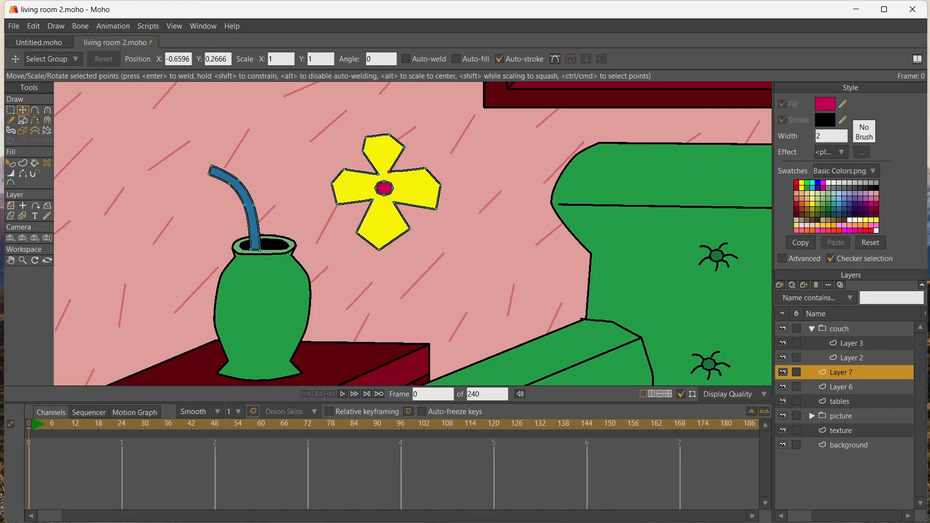
drag(390, 171, 425, 169)
drag(437, 210, 336, 206)
drag(372, 179, 374, 177)
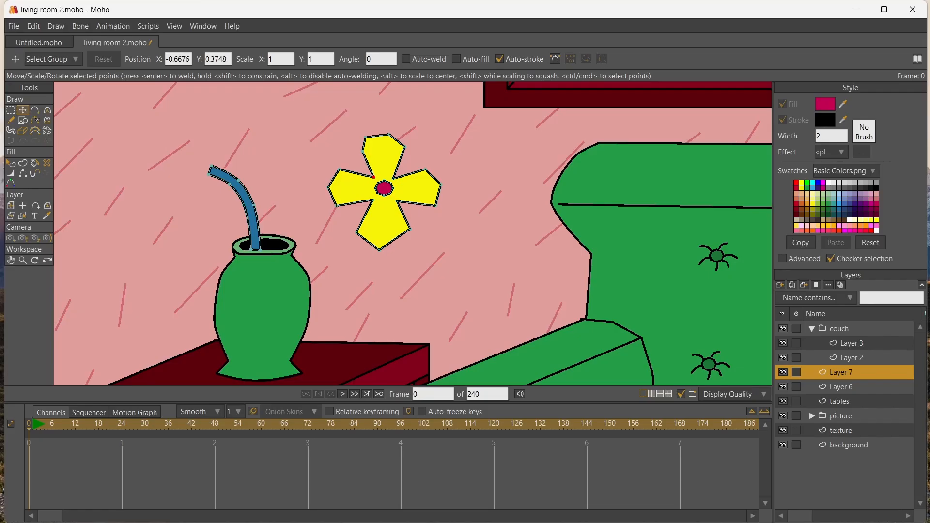
drag(366, 137, 381, 135)
key(Delete)
Curve the outer points of all four petals to give them rounded ends
click(11, 110)
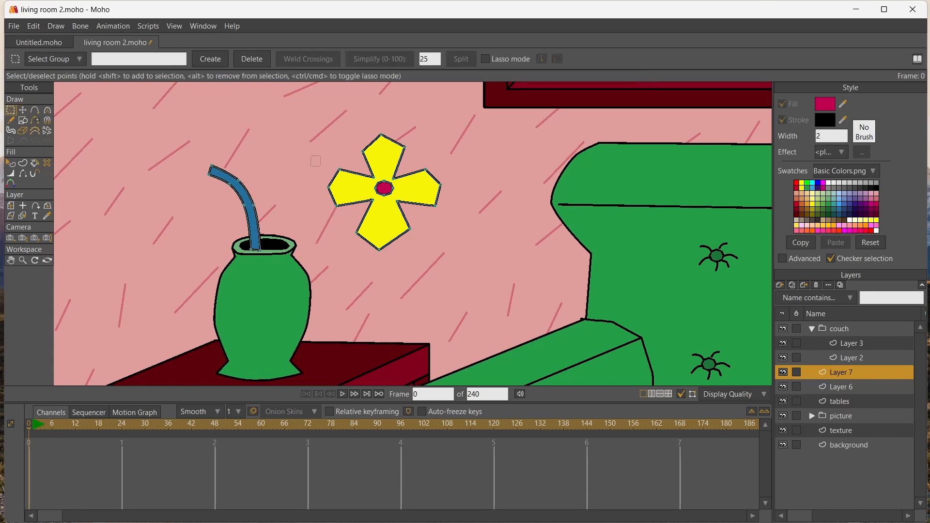
drag(321, 166, 388, 213)
key(c)
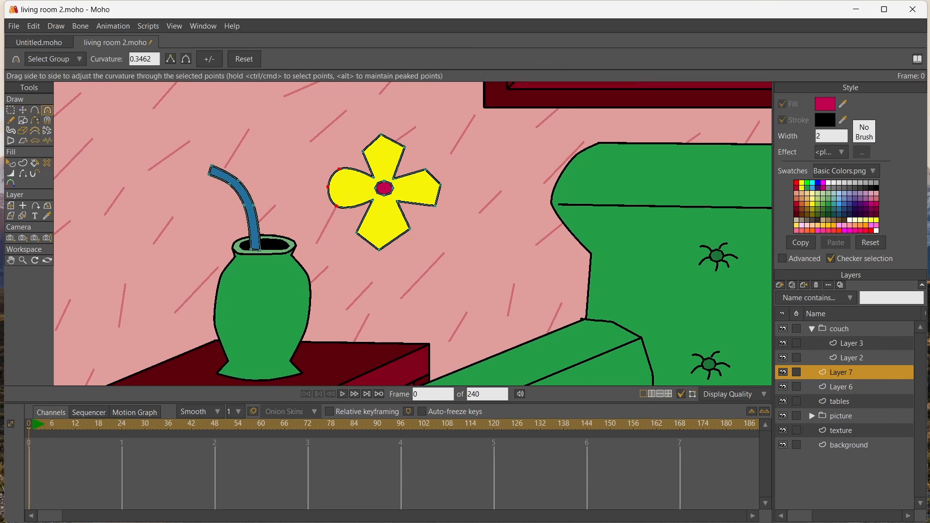
click(11, 110)
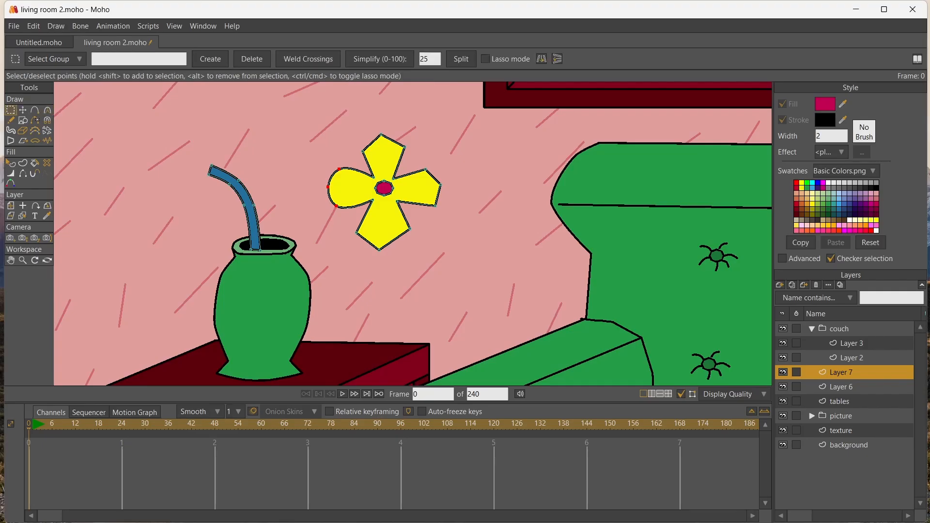
drag(350, 132, 447, 210)
drag(351, 222, 452, 242)
key(c)
key(t)
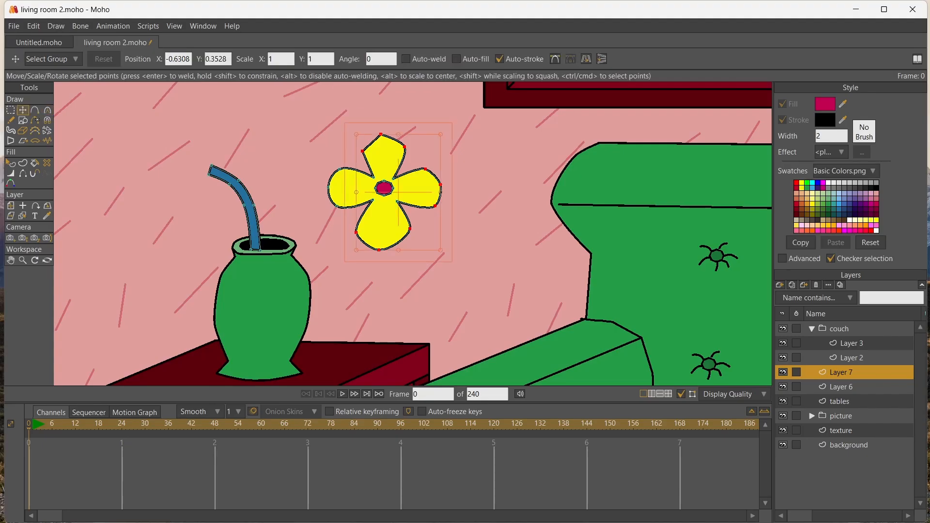
click(380, 134)
key(c)
mouse_move(374, 135)
mouse_down()
mouse_move(389, 133)
mouse_move(362, 162)
mouse_move(361, 147)
mouse_up()
Move the whole flower so its crimson centre sits on the upper end of the stem
key(g)
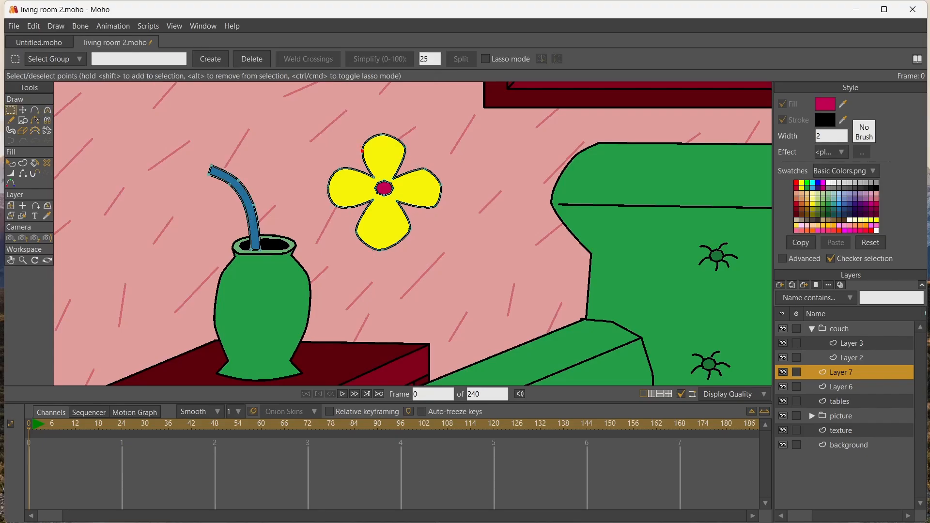
key(t)
drag(383, 188, 210, 169)
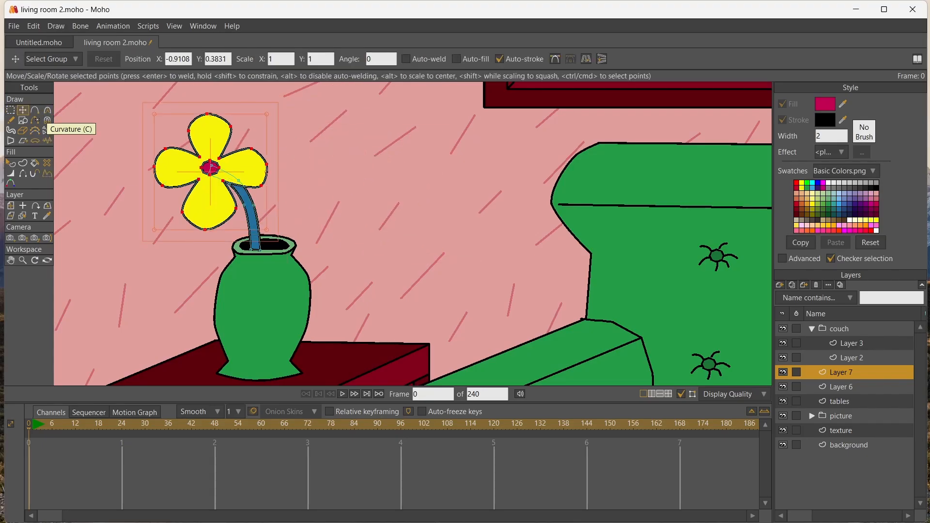
Rename Layer 6 as vase and Layer 7 as flower
double_click(840, 387)
text(vase)
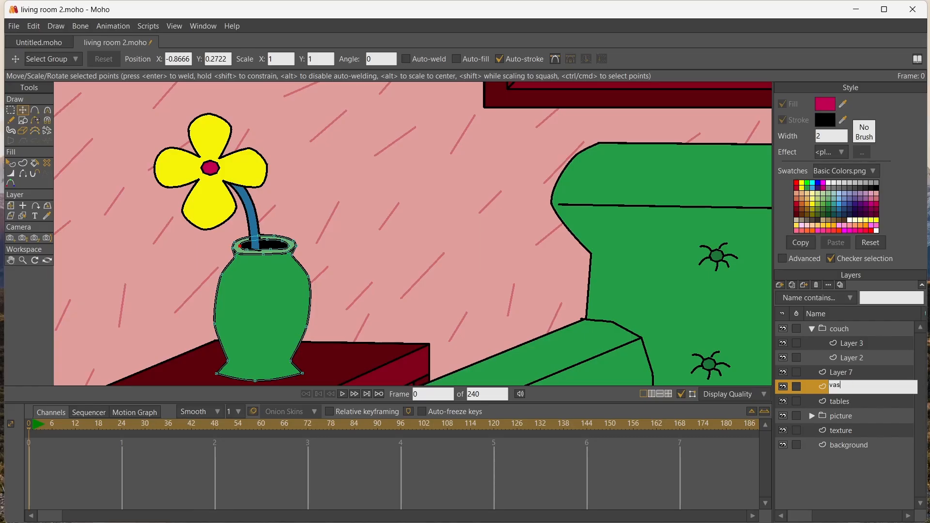
key(Return)
double_click(841, 372)
text(flower)
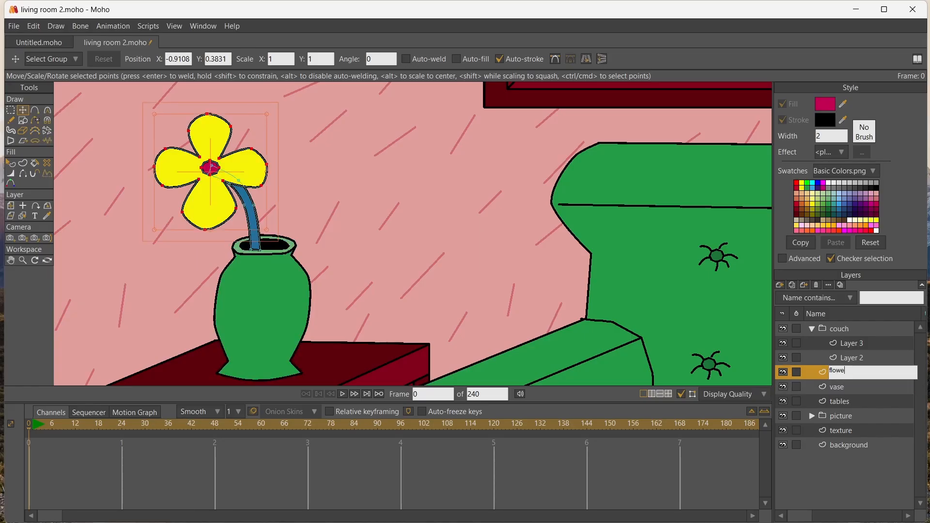
key(Return)
Duplicate the flower layer and mirror the copied flower and stem horizontally
click(792, 286)
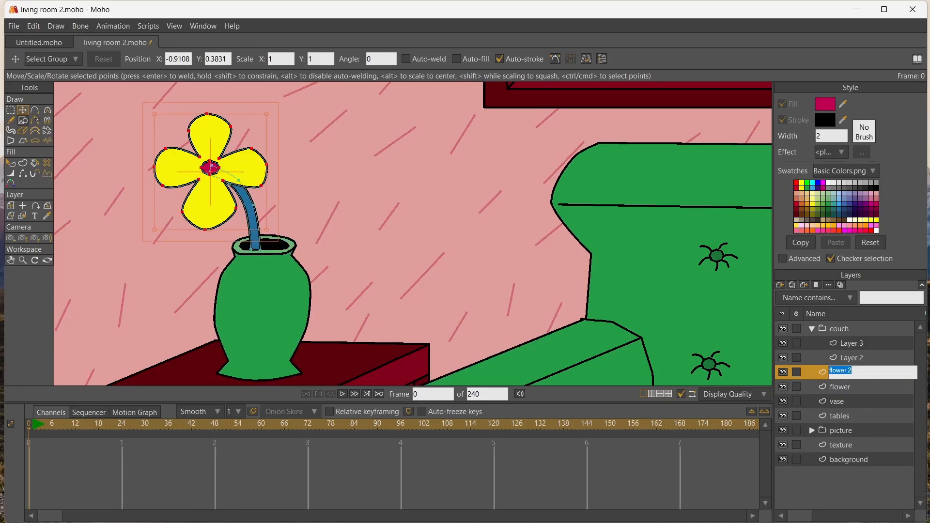
click(11, 111)
drag(141, 112, 303, 279)
key(t)
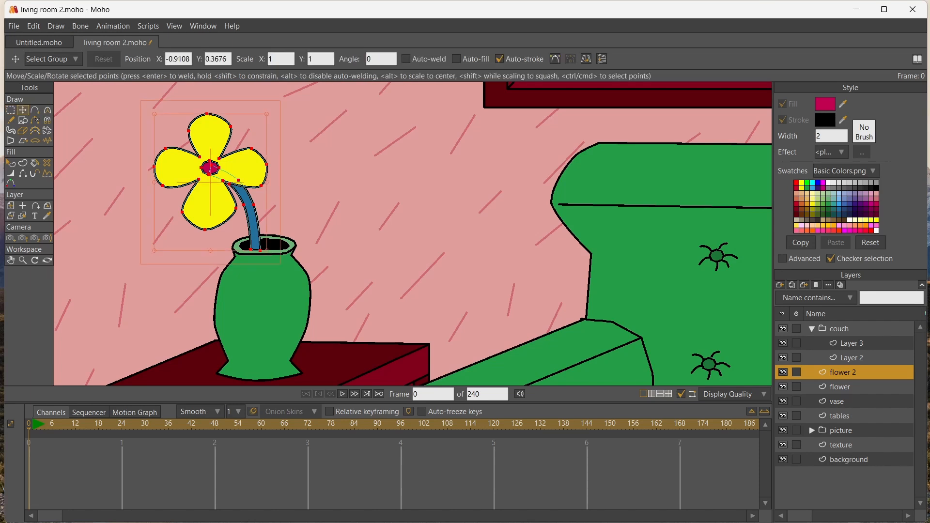
click(216, 204)
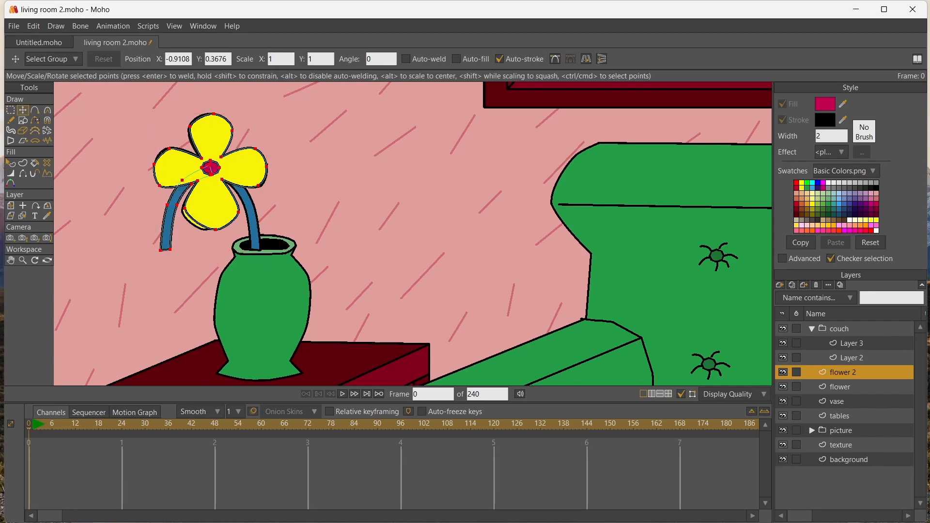
Move the mirrored flower across so its stem stands in the vase's opening beside the first stem
drag(216, 203, 269, 213)
key(ctrl+z)
key(ctrl+z)
drag(213, 203, 318, 204)
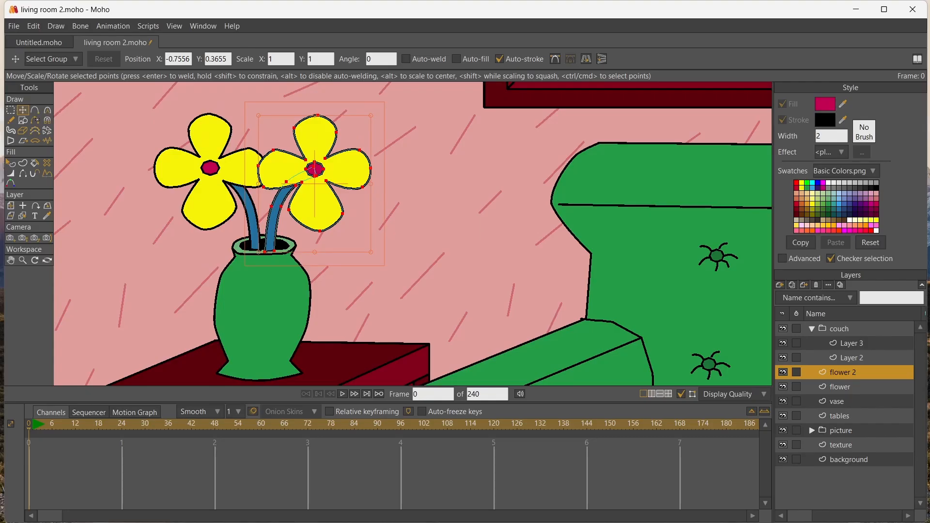
Recolour the second flower's petals light green by moving them aside, filling them and placing them back around the centre
click(317, 205)
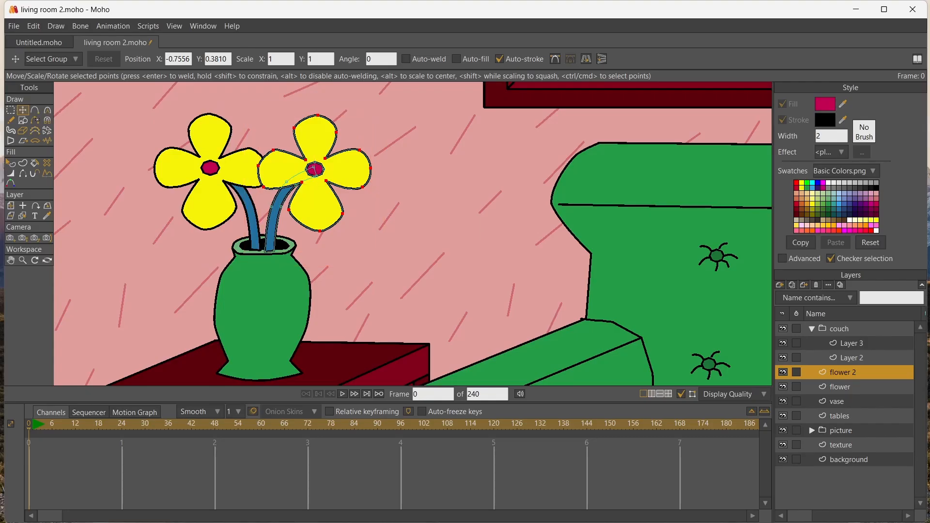
drag(317, 205, 418, 203)
key(u)
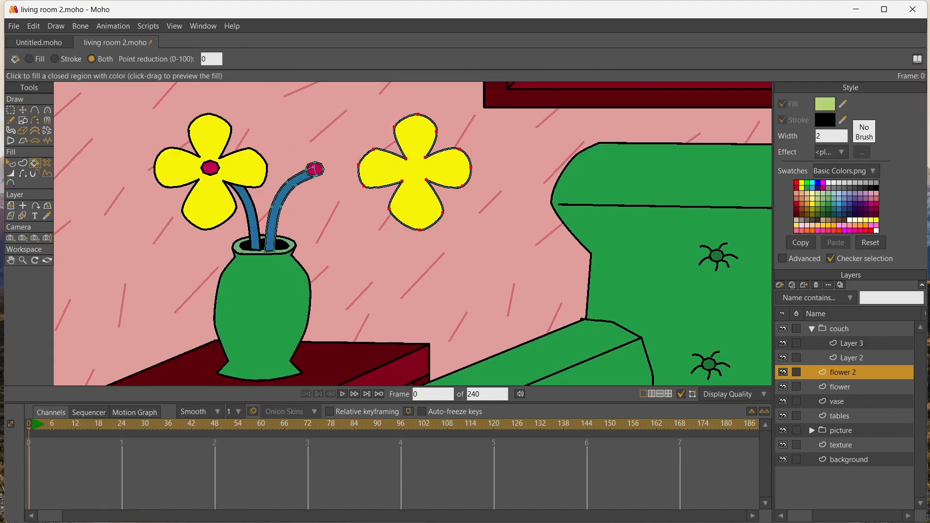
click(418, 204)
key(t)
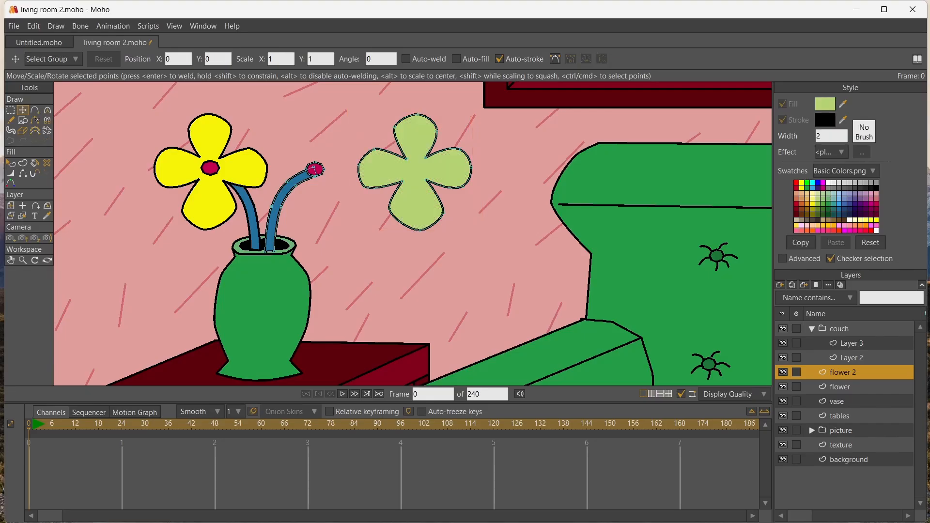
drag(418, 203, 318, 203)
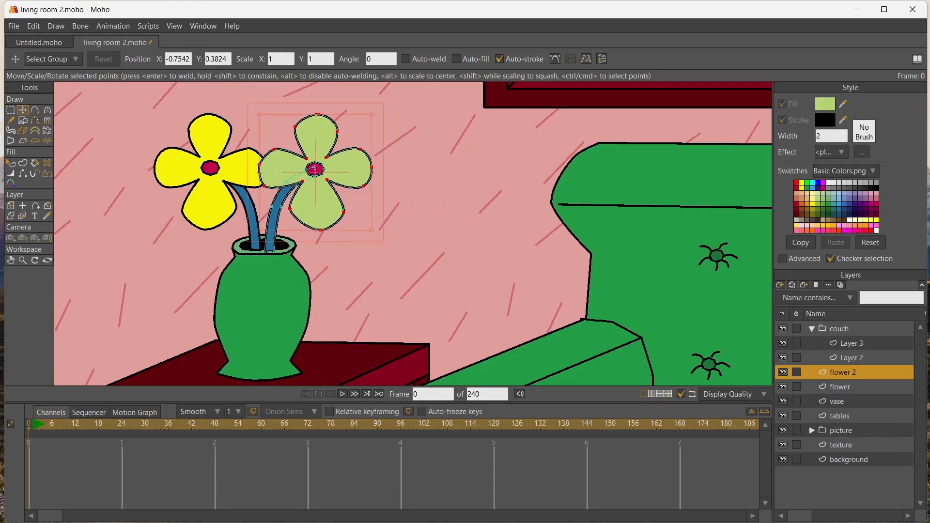
Adjust the points at the base of the second stem to level it inside the vase's opening
scroll(305, 244, up, 3)
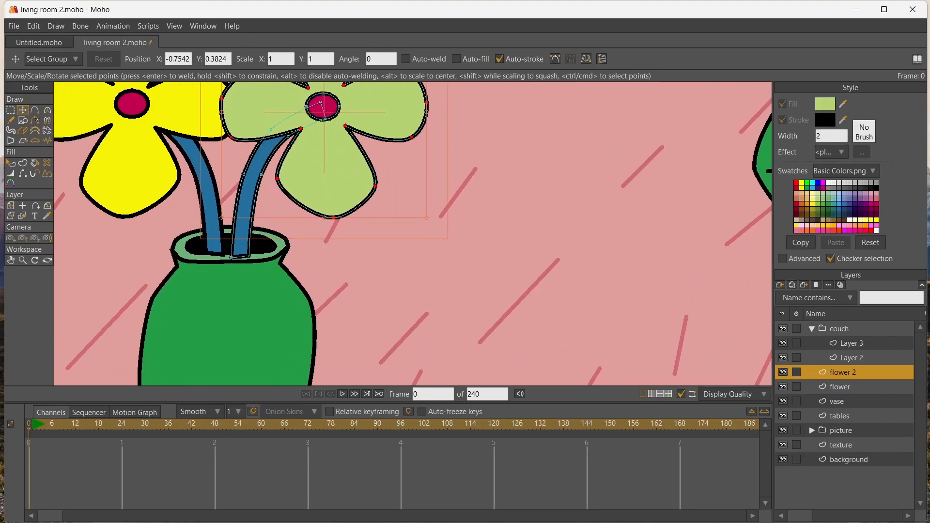
click(249, 203)
drag(231, 258, 250, 254)
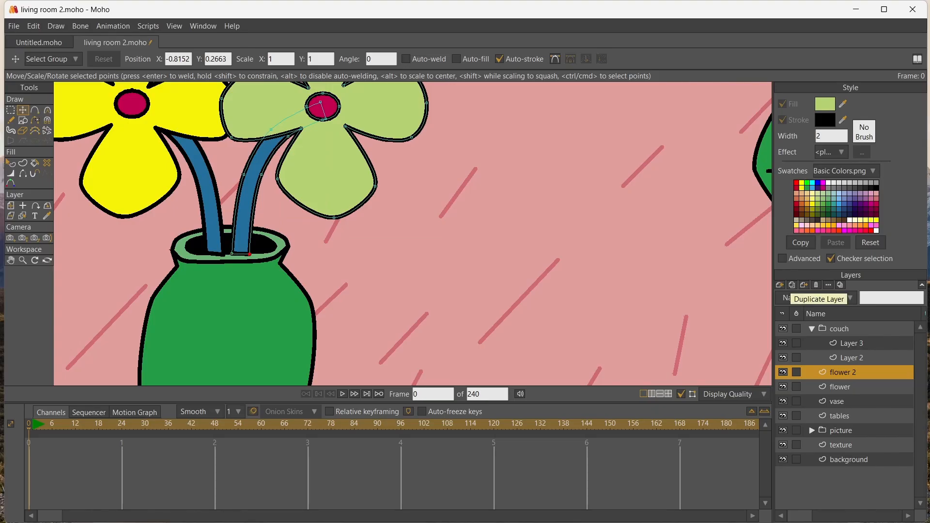
Duplicate the light green flower's layer and move an upper point of the copied stem towards the yellow flower
click(792, 285)
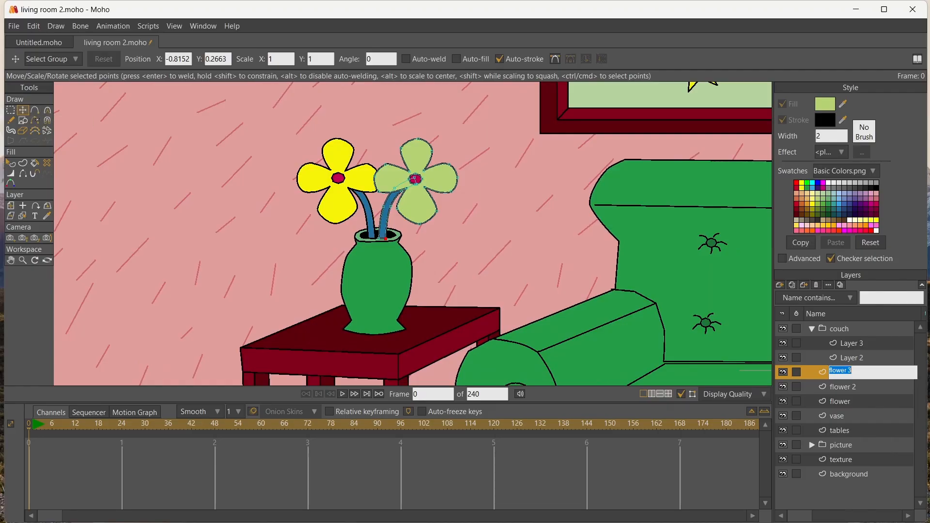
click(11, 110)
scroll(385, 164, up, 5)
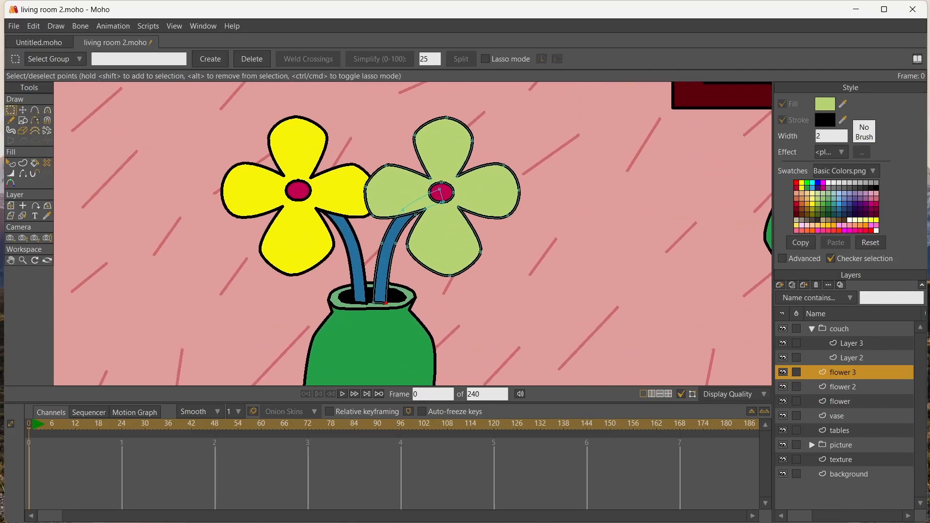
key(t)
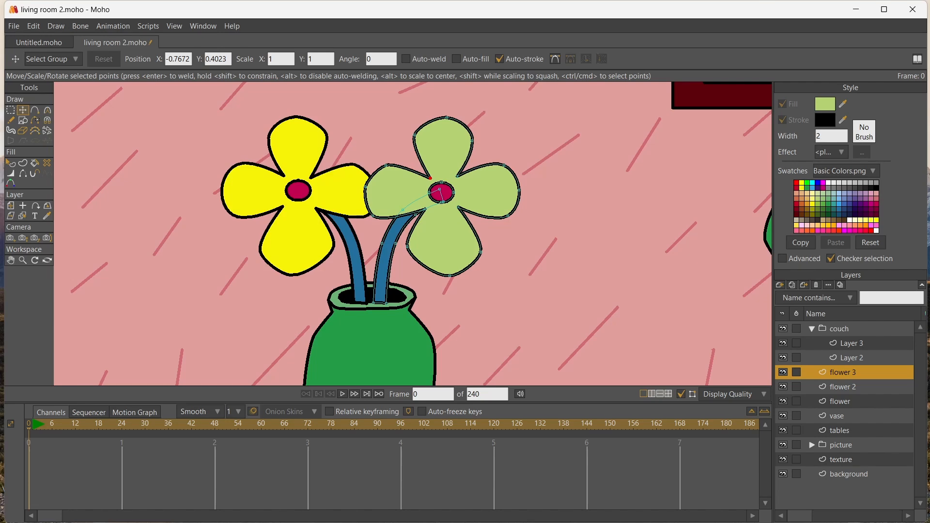
drag(440, 189, 421, 193)
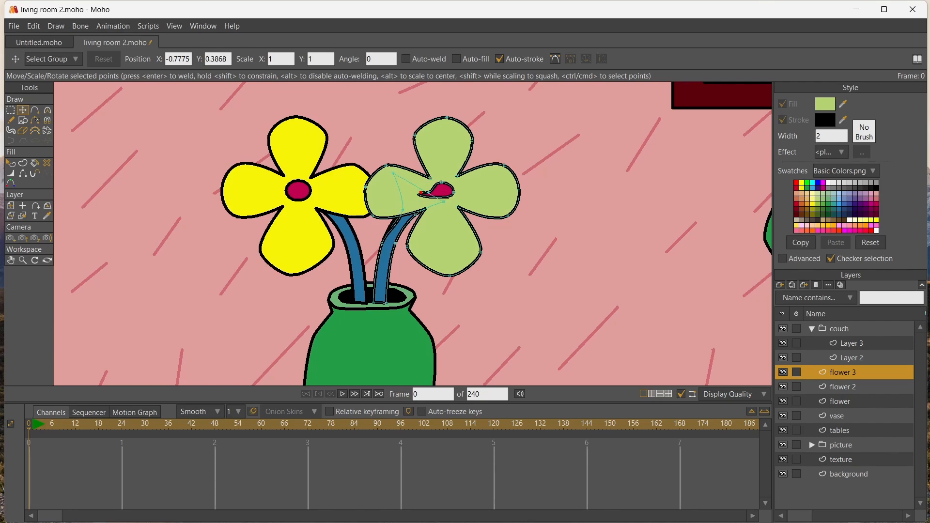
key(ctrl+z)
Reshape the copied stem by moving its upper points so it rises in a curve between the yellow and green flowers
scroll(429, 210, up, 5)
click(461, 167)
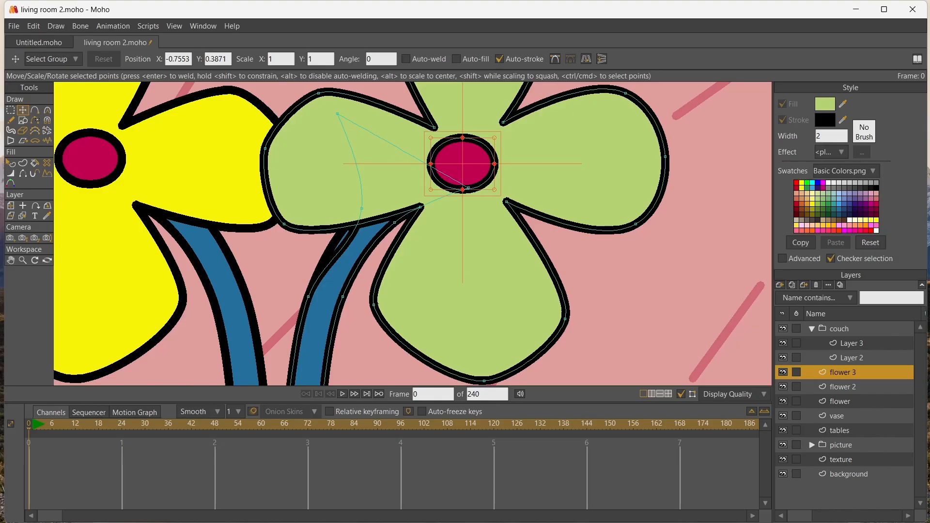
drag(462, 189, 357, 117)
key(ctrl+z)
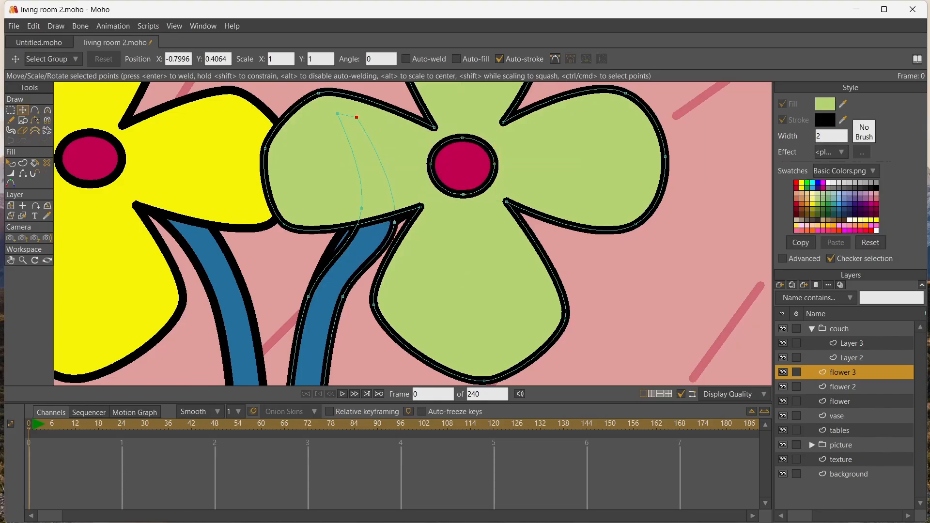
click(392, 213)
drag(394, 223, 308, 206)
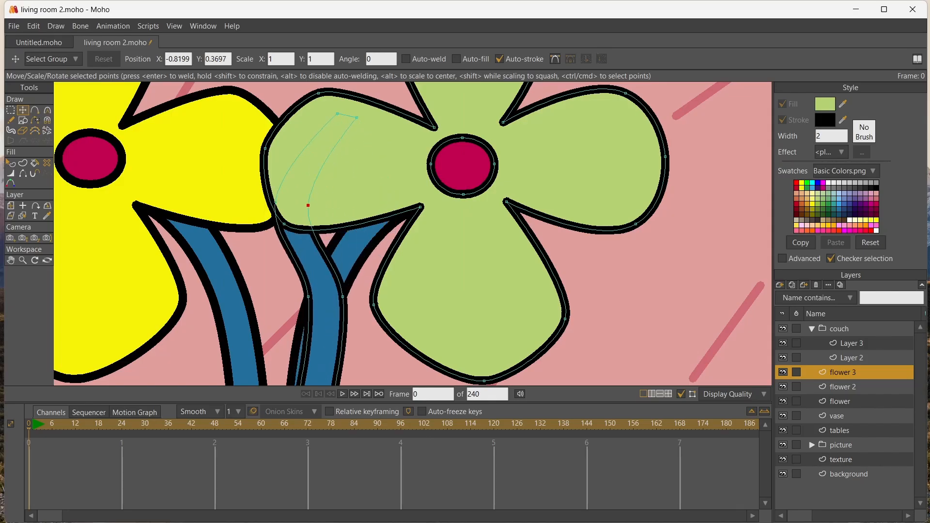
mouse_move(338, 113)
mouse_down()
mouse_move(305, 109)
mouse_move(334, 113)
mouse_move(325, 110)
mouse_up()
click(277, 205)
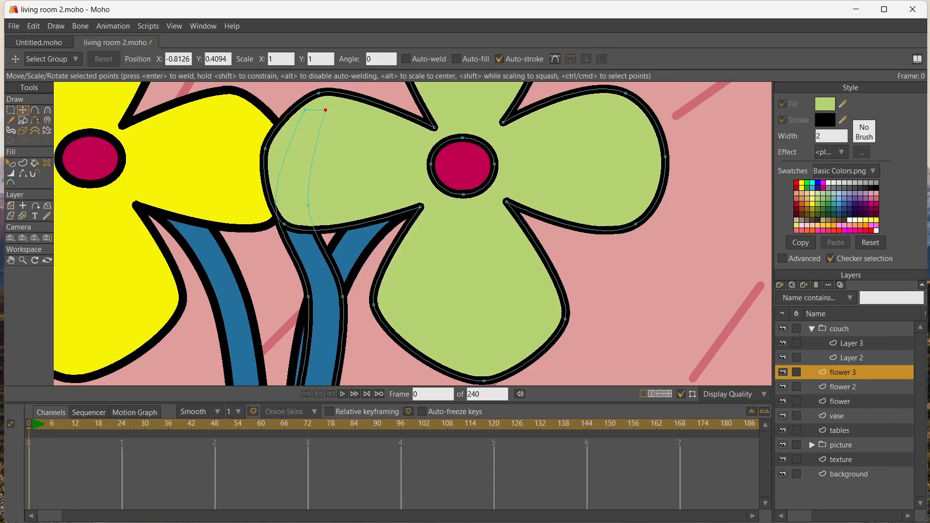
Move the copied flower's petals clear of the other flowers and fill them with purple
scroll(562, 227, down, 10)
drag(562, 226, 688, 280)
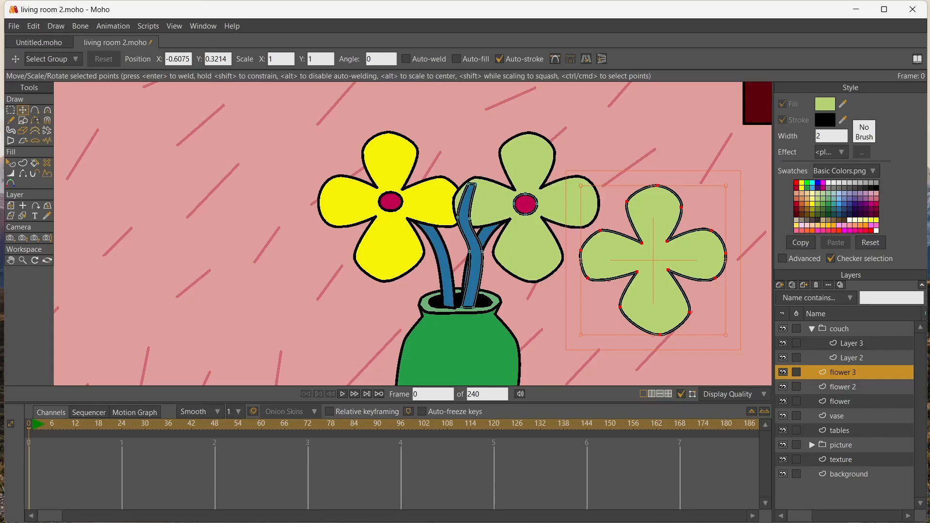
click(855, 198)
key(p)
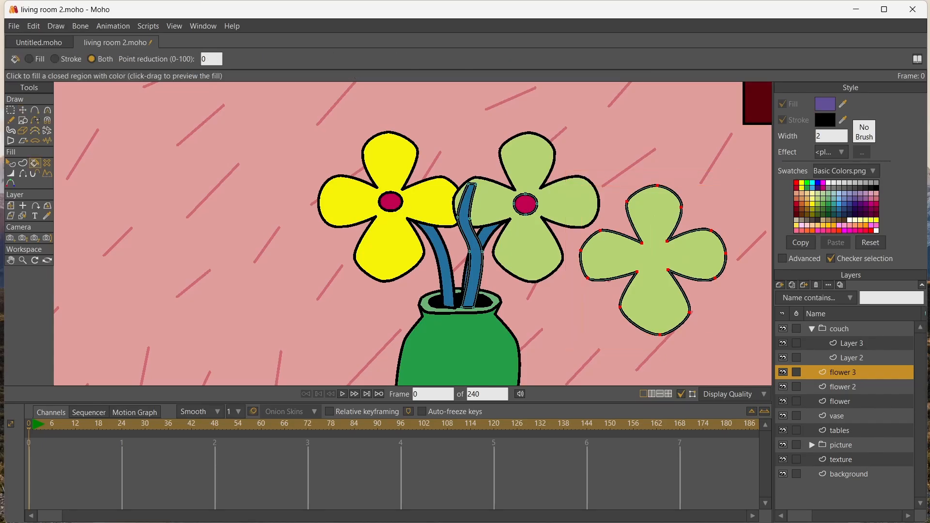
click(654, 257)
scroll(413, 233, down, 4)
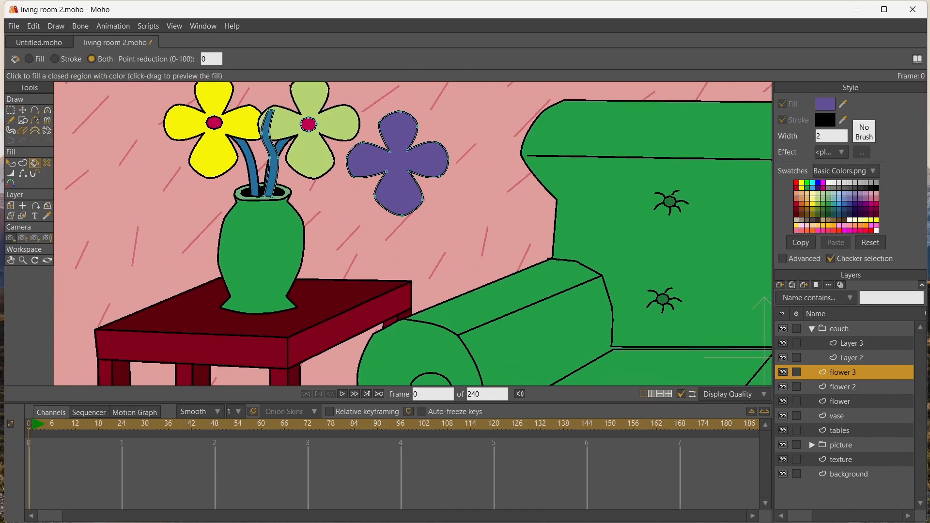
Place the purple petals and the magenta centre together at the tip of the middle stem
click(11, 260)
drag(339, 218, 381, 266)
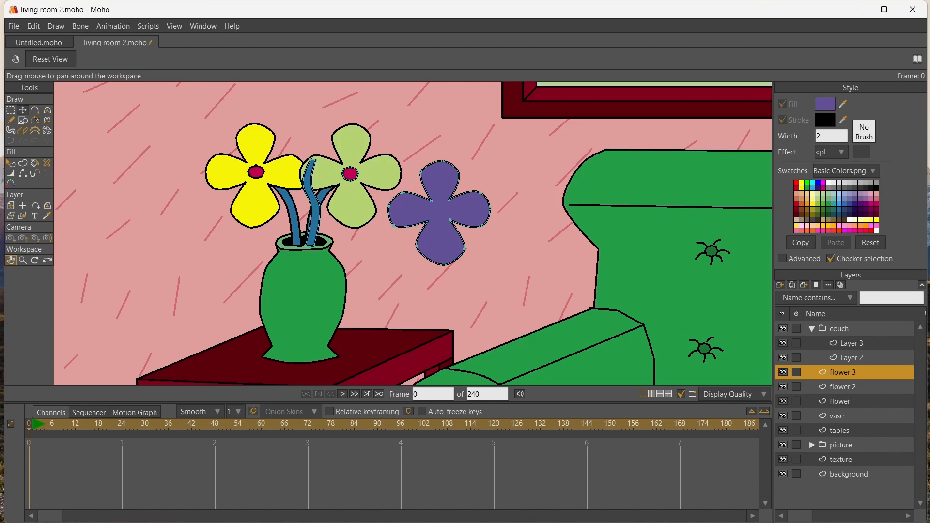
click(23, 110)
click(440, 213)
drag(439, 213, 310, 161)
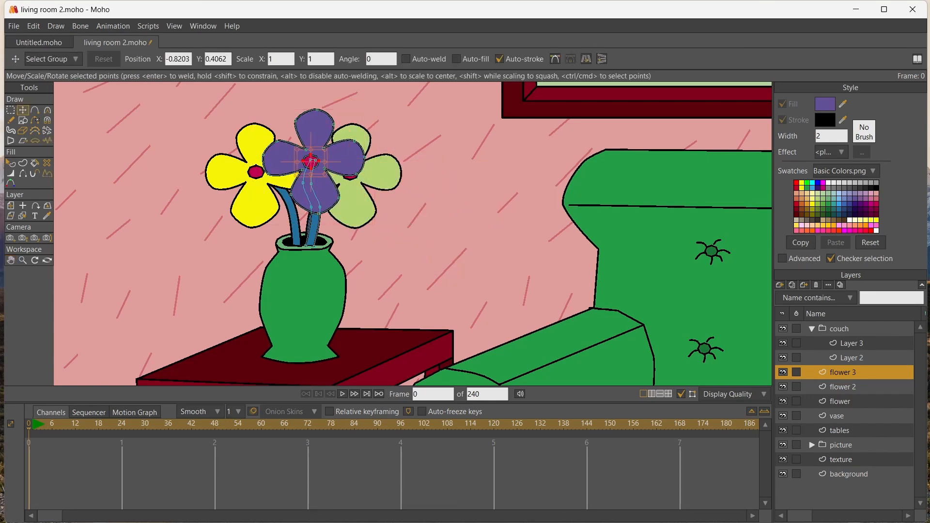
scroll(142, 171, down, 2)
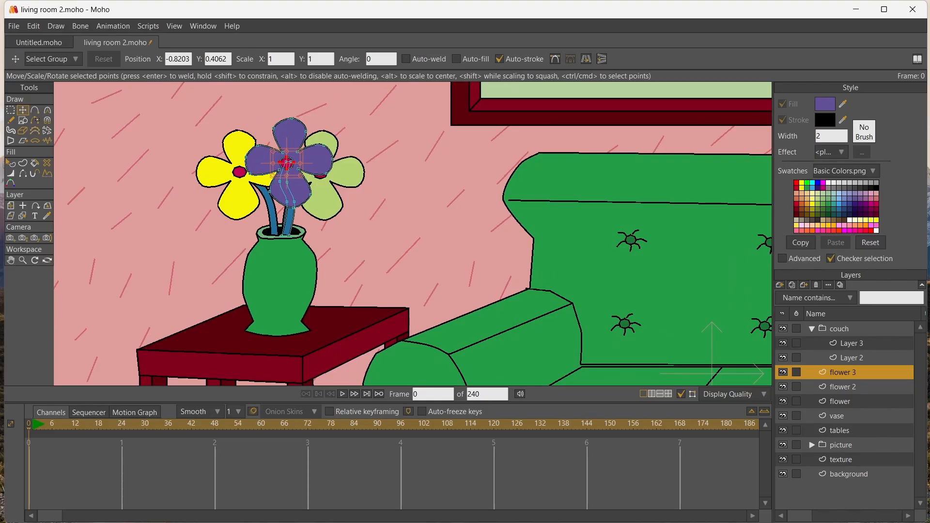
Create a group layer above the flower layers and name it "flower and vase"
click(779, 285)
click(795, 332)
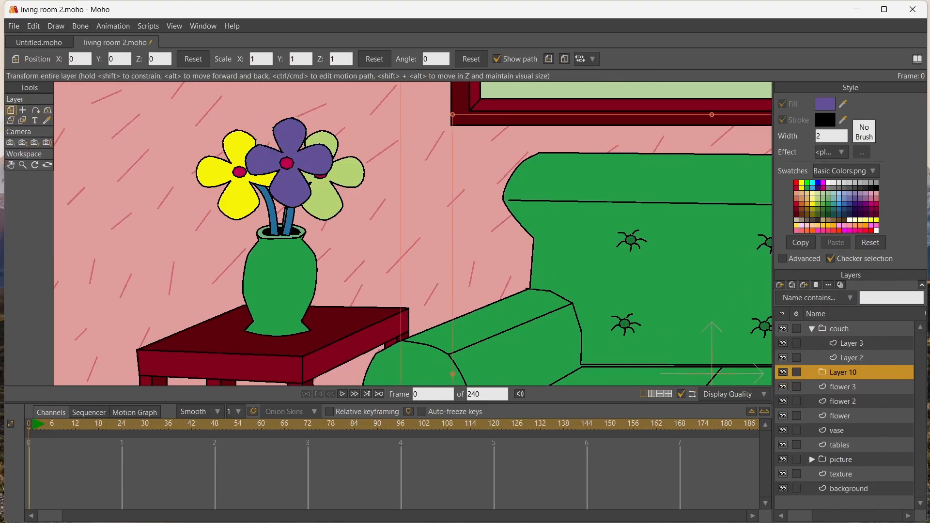
double_click(843, 372)
text(flow)
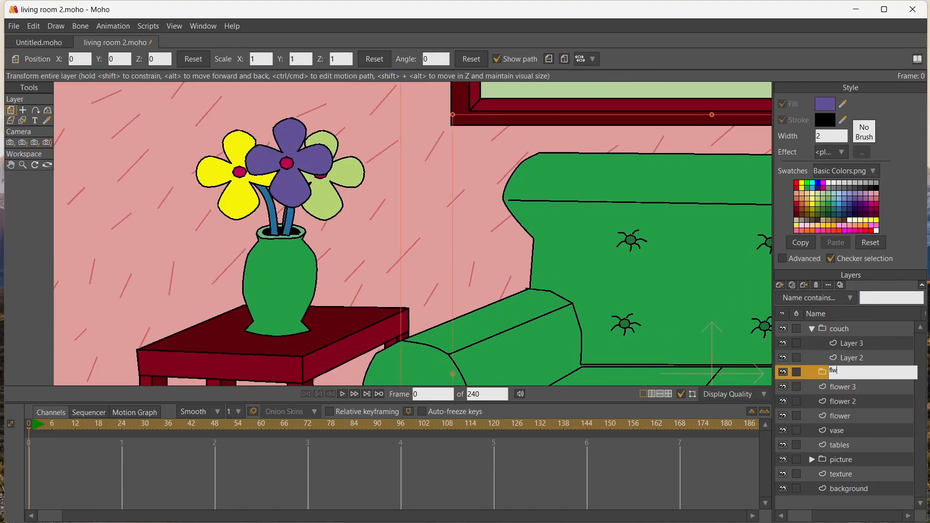
key(BackSpace)
text(ower and vase)
key(Return)
Move the three flower layers and the vase layer into the "flower and vase" group, and collapse the group
click(843, 387)
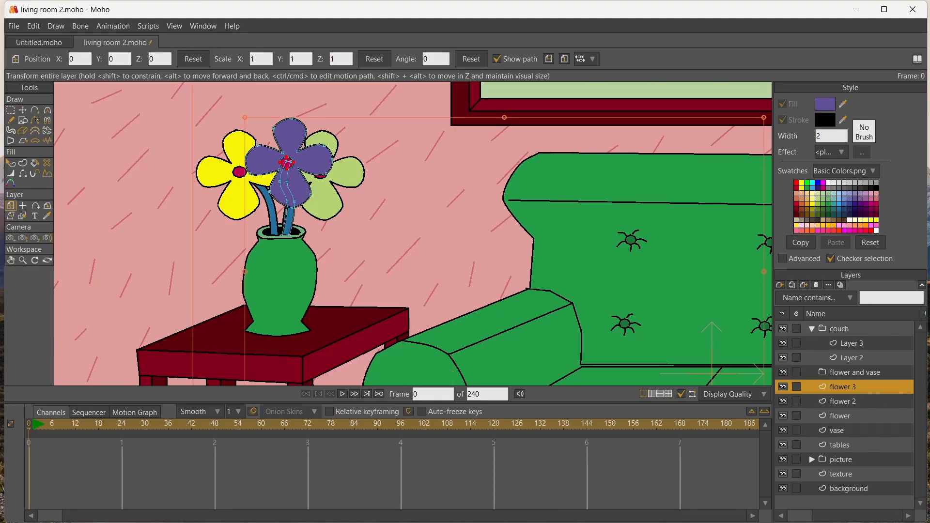
shift+click(842, 431)
drag(843, 387, 843, 373)
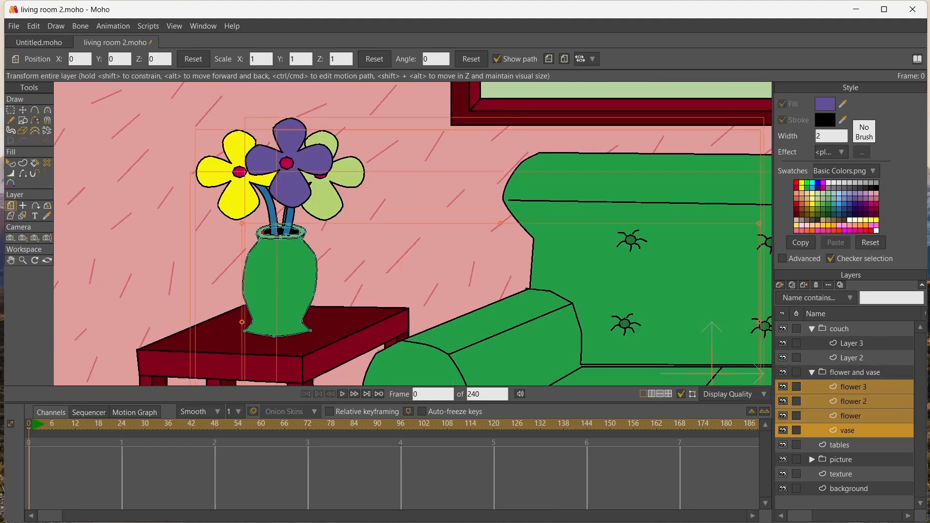
click(811, 373)
Set the origin of the "flower and vase" group at the middle of the vase
scroll(412, 246, down, 4)
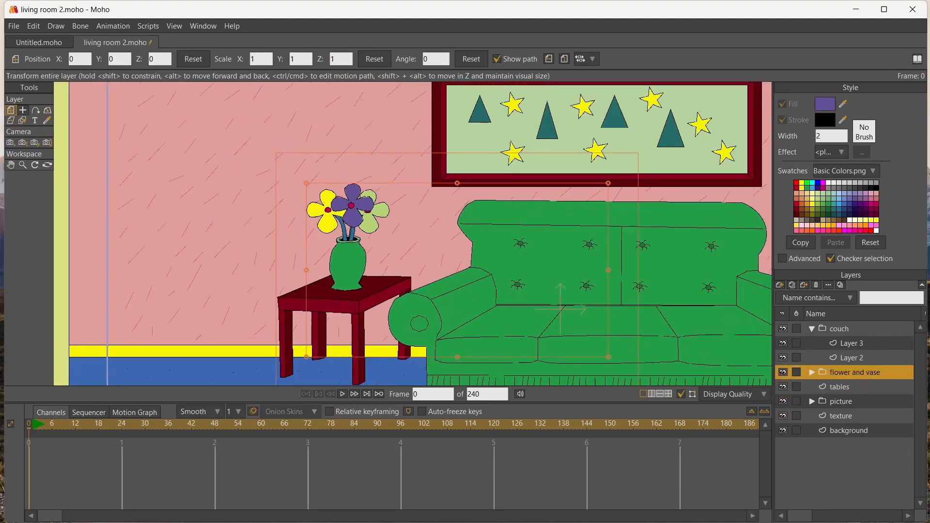
click(23, 110)
click(349, 263)
scroll(349, 263, down, 1)
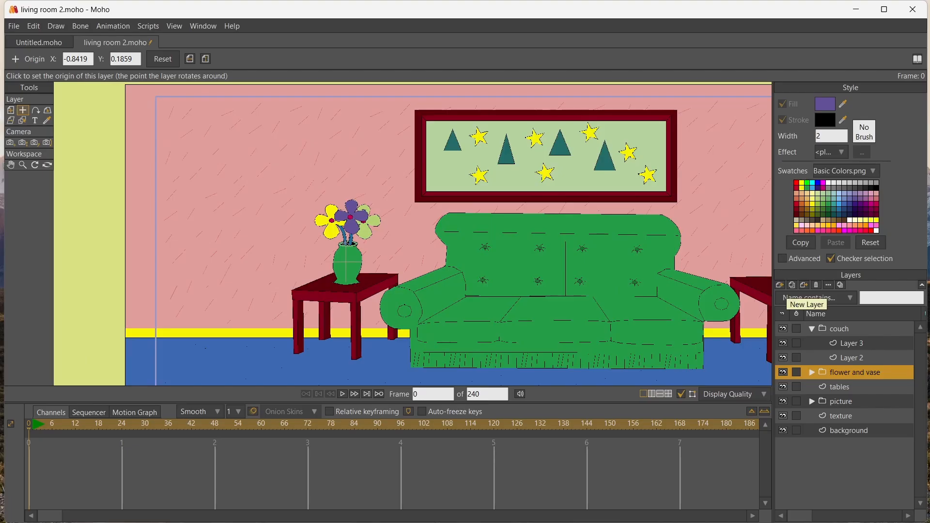
Duplicate the "flower and vase" group and place the copy on the side table at the couch's other end
click(792, 284)
click(10, 165)
drag(377, 242, 657, 266)
click(11, 111)
scroll(413, 211, up, 1)
scroll(413, 234, down, 3)
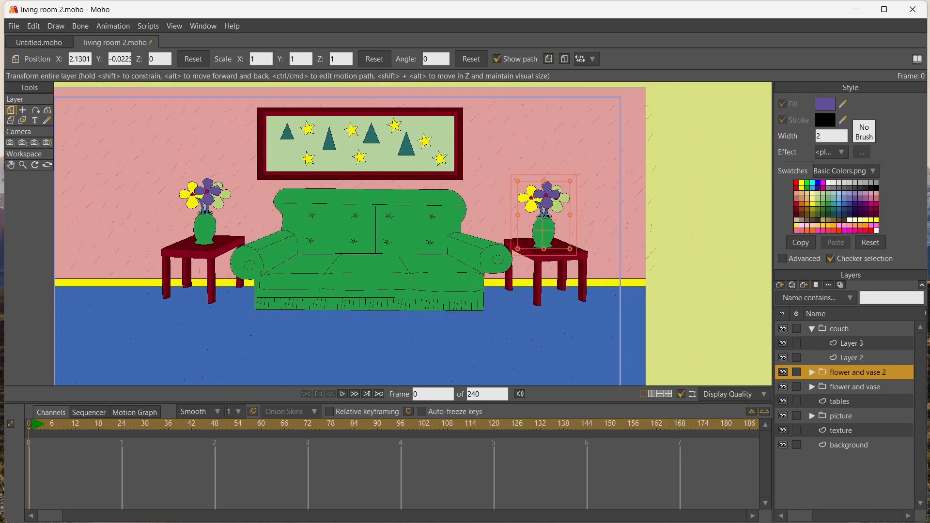
Select the background layer and add a new vector layer directly above it for a rug
click(10, 165)
drag(413, 234, 415, 186)
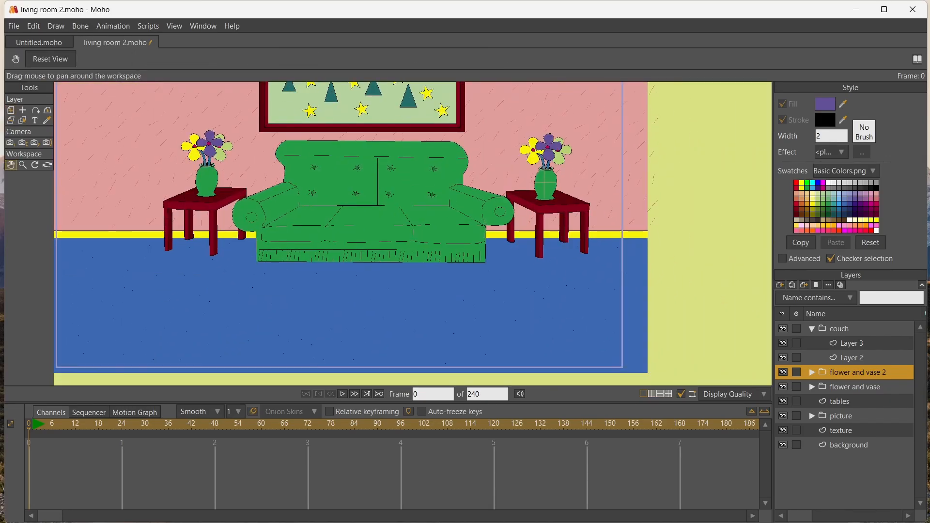
click(23, 120)
click(203, 305)
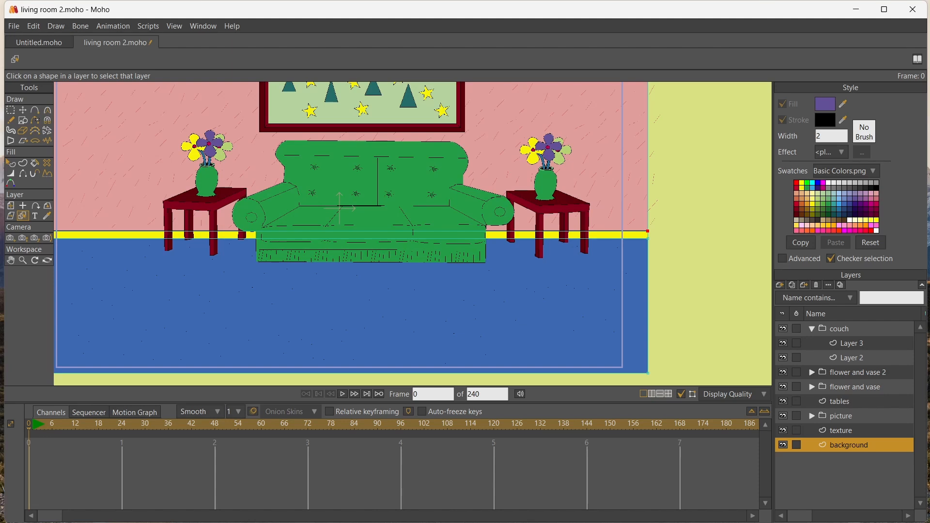
click(780, 284)
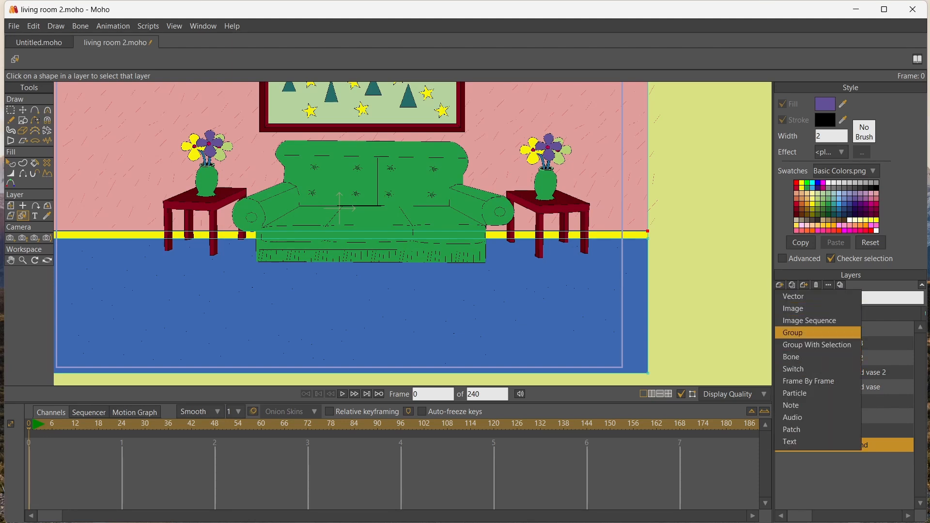
click(792, 297)
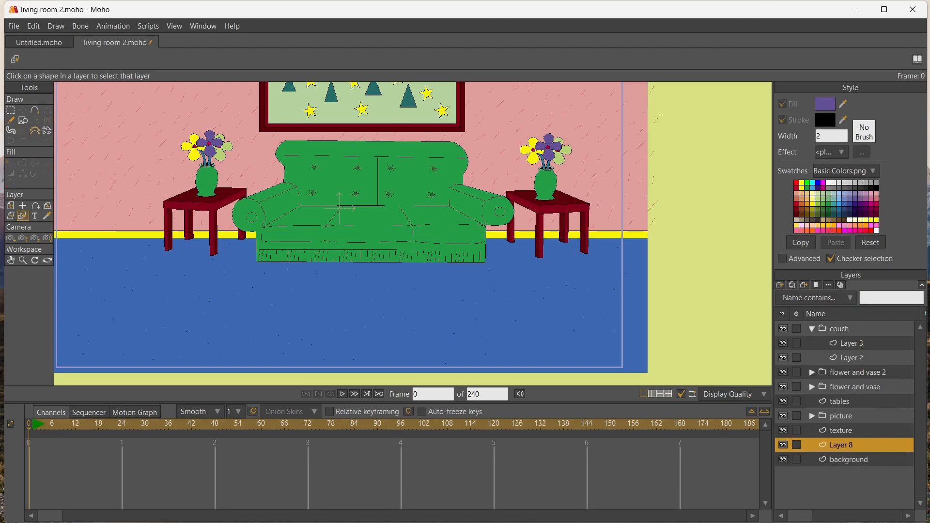
Draw a wide oval rug on the floor in front of the couch, fill it pink and shift it slightly towards the couch
click(23, 120)
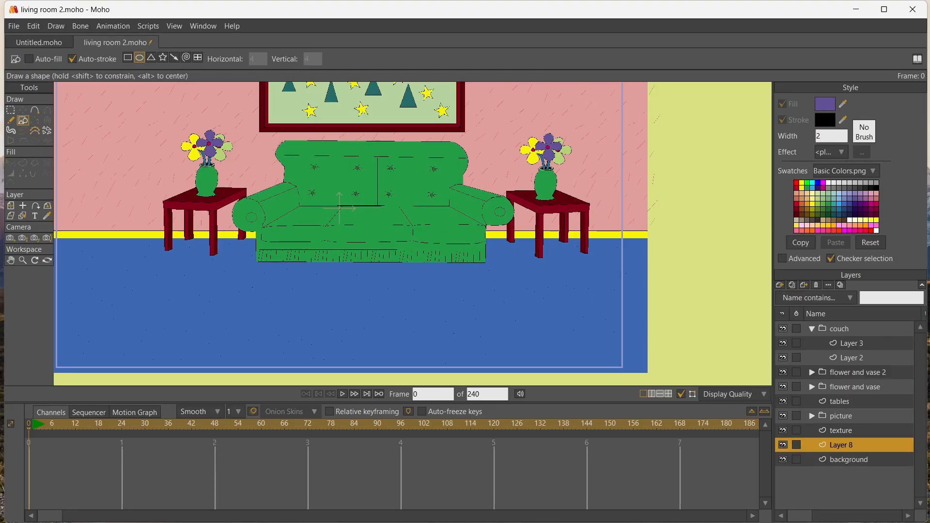
drag(194, 281, 542, 358)
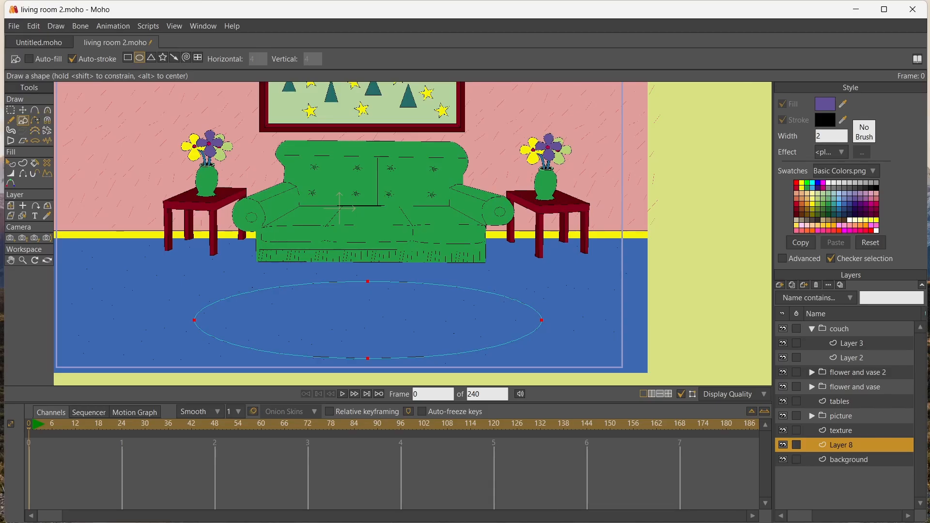
click(876, 188)
click(876, 199)
key(p)
click(368, 320)
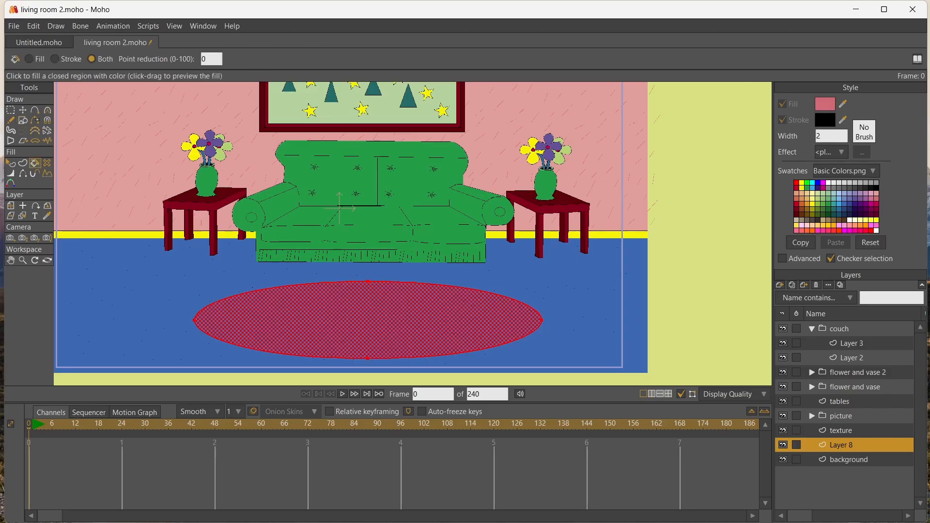
click(22, 110)
drag(367, 319, 368, 312)
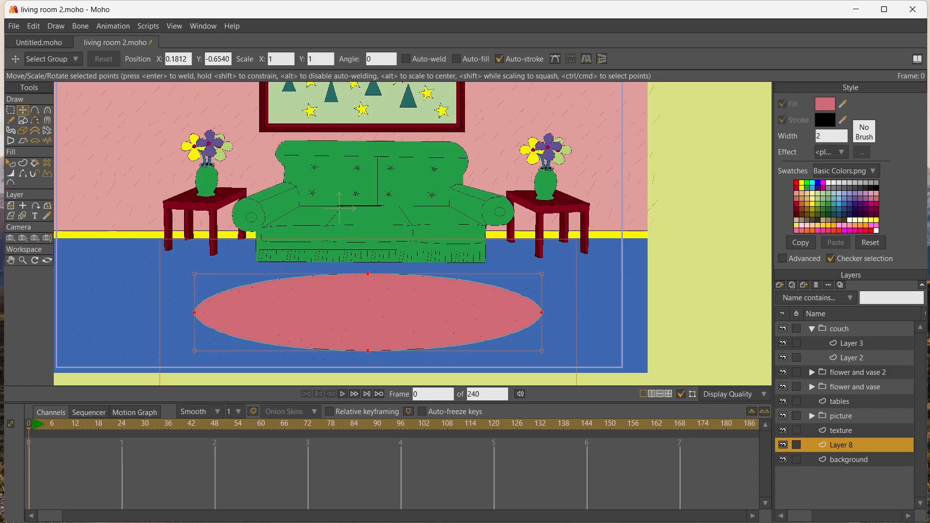
Try a smaller oval inside the pink rug, and delete both ovals
click(23, 120)
drag(236, 293, 513, 329)
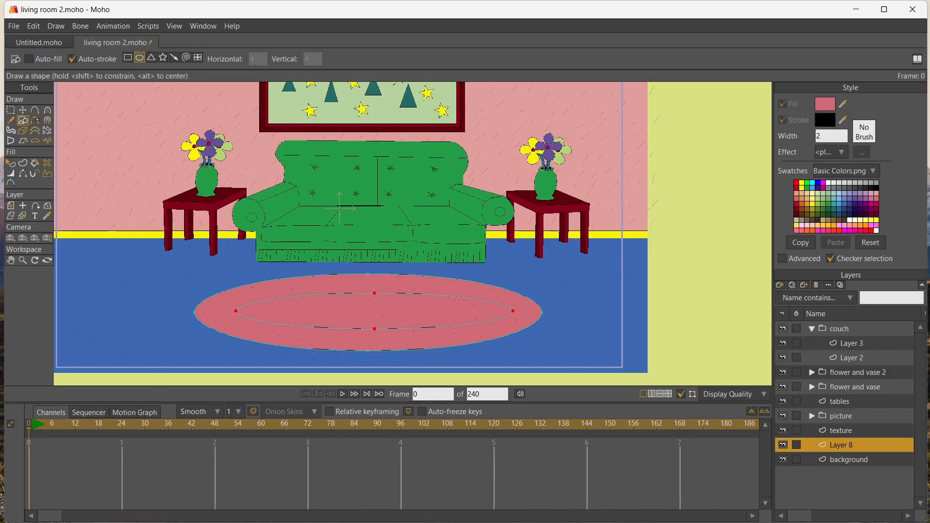
key(g)
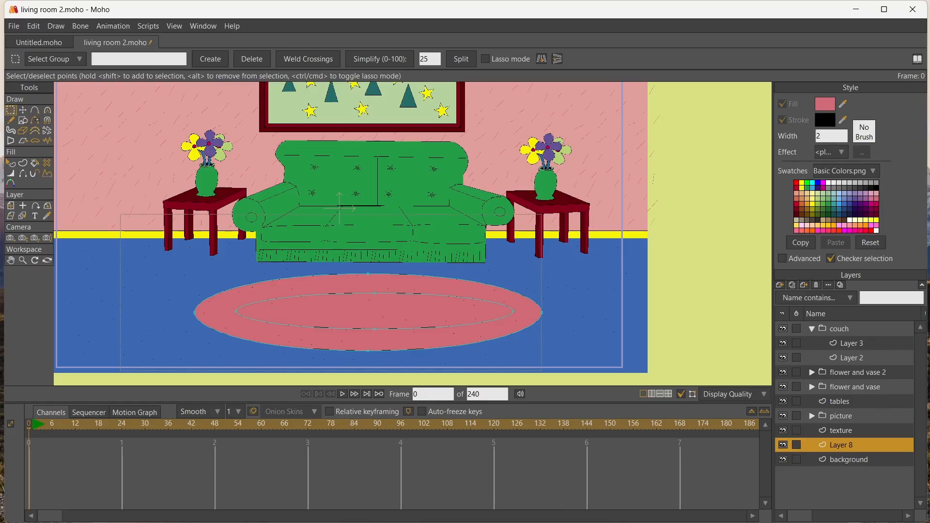
key(Delete)
Draw a wide rectangle on the floor in front of the couch as the new rug's outline
click(23, 120)
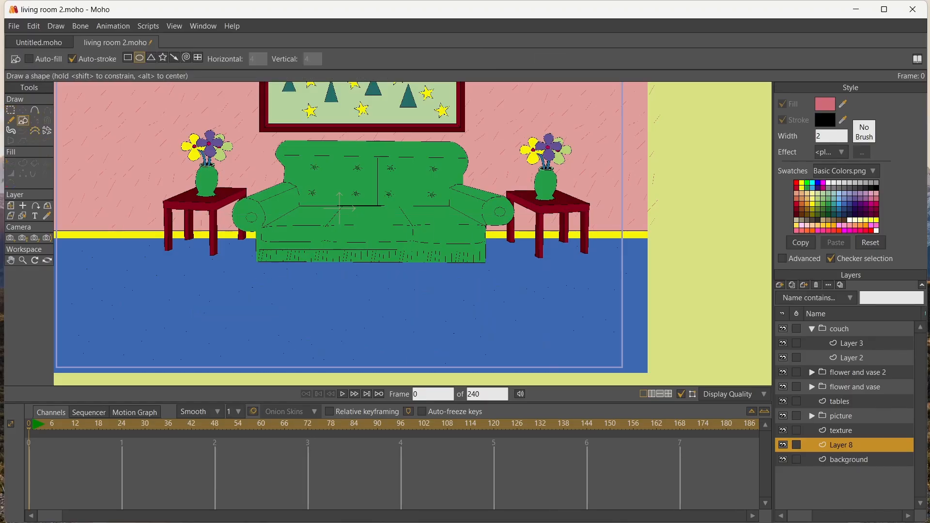
click(127, 58)
drag(239, 268, 502, 353)
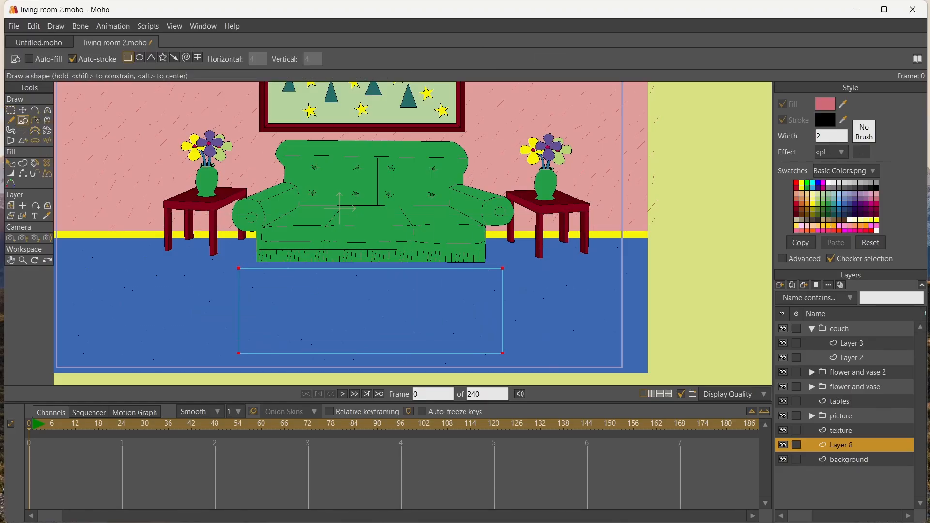
Reshape the rectangle's corners into a perspective trapezoid, wider towards the viewer, and fill it with the current pink
key(t)
drag(502, 268, 479, 277)
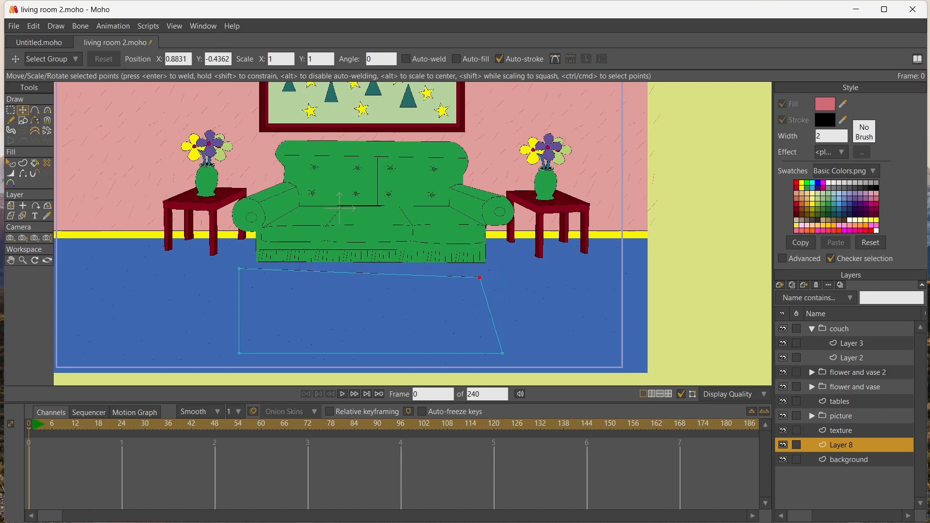
drag(239, 268, 262, 280)
drag(239, 353, 217, 352)
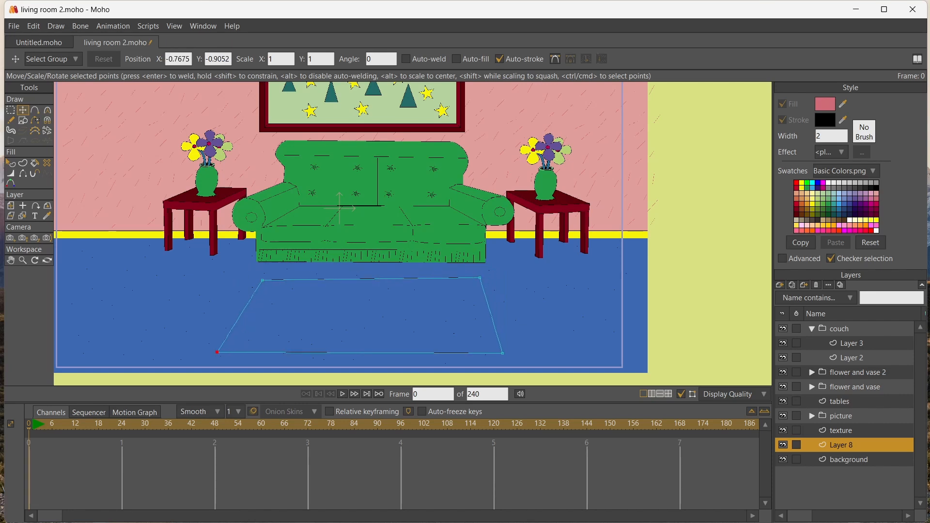
drag(504, 353, 521, 353)
drag(480, 278, 483, 278)
drag(521, 353, 558, 342)
drag(217, 352, 182, 345)
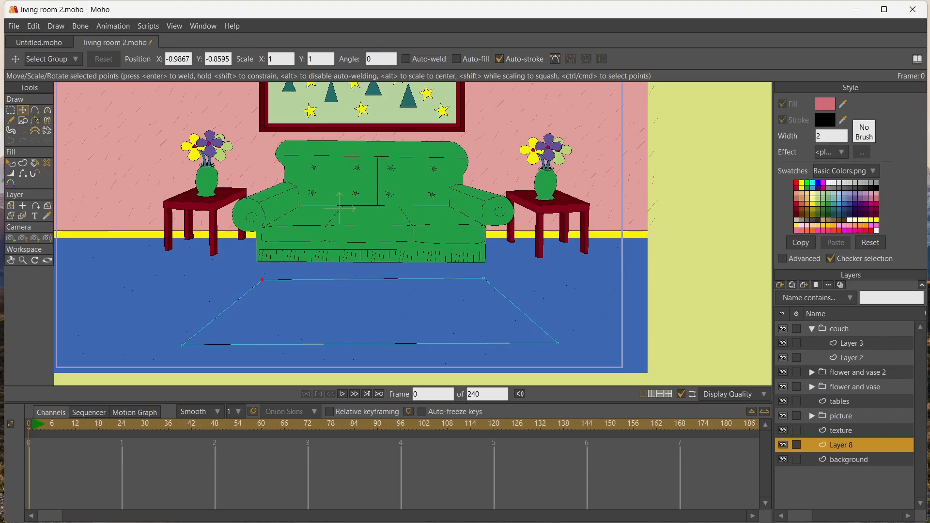
drag(262, 280, 253, 280)
drag(182, 345, 178, 345)
click(35, 164)
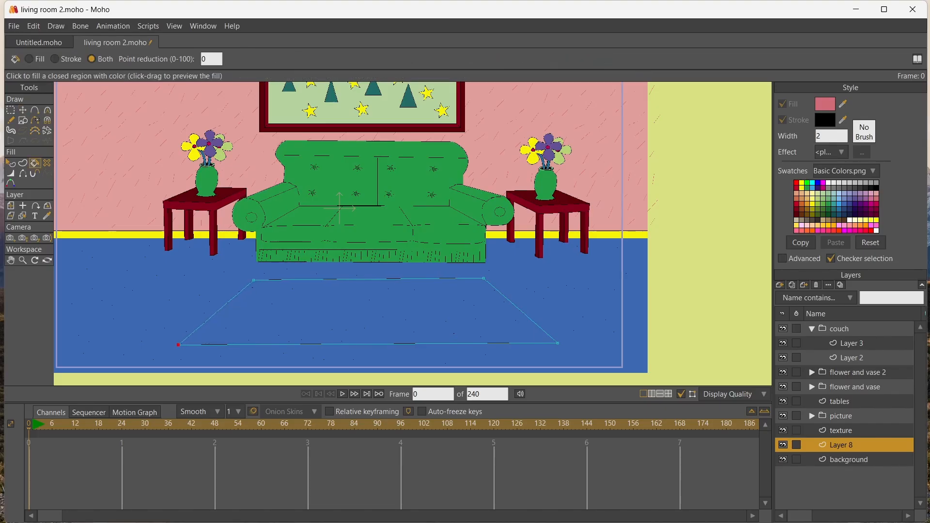
click(358, 313)
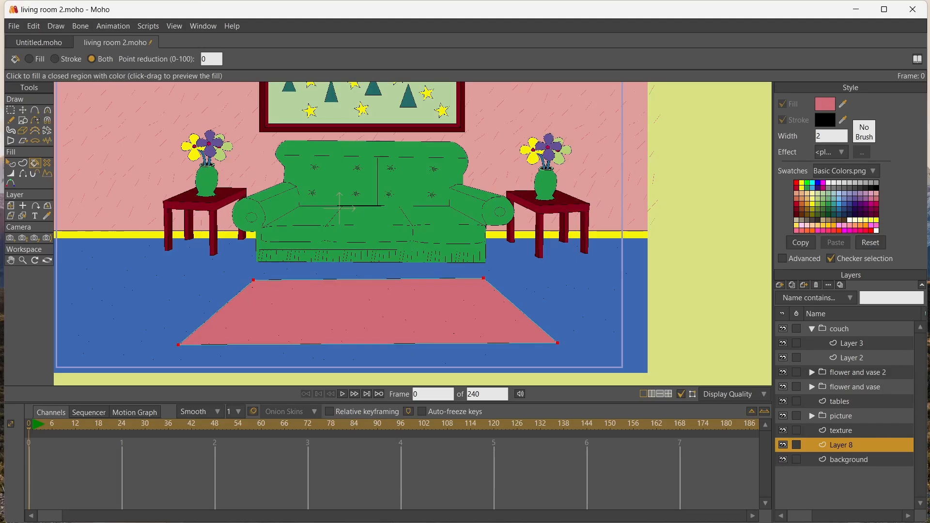
Add a smaller trapezoid outline inside the pink rug and adjust its corner points to follow the rug's edges
key(t)
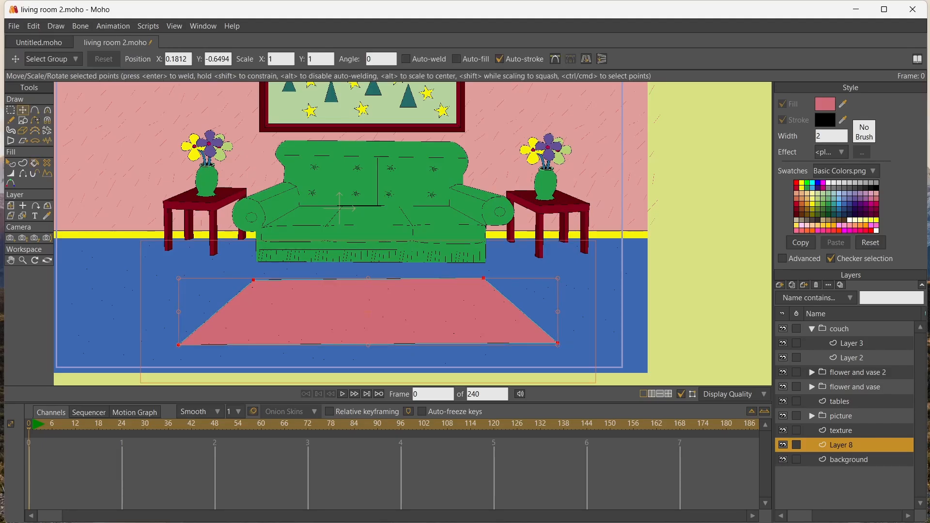
drag(200, 282, 254, 292)
drag(406, 318, 368, 310)
drag(461, 284, 479, 281)
drag(520, 336, 536, 335)
click(276, 285)
drag(276, 285, 255, 283)
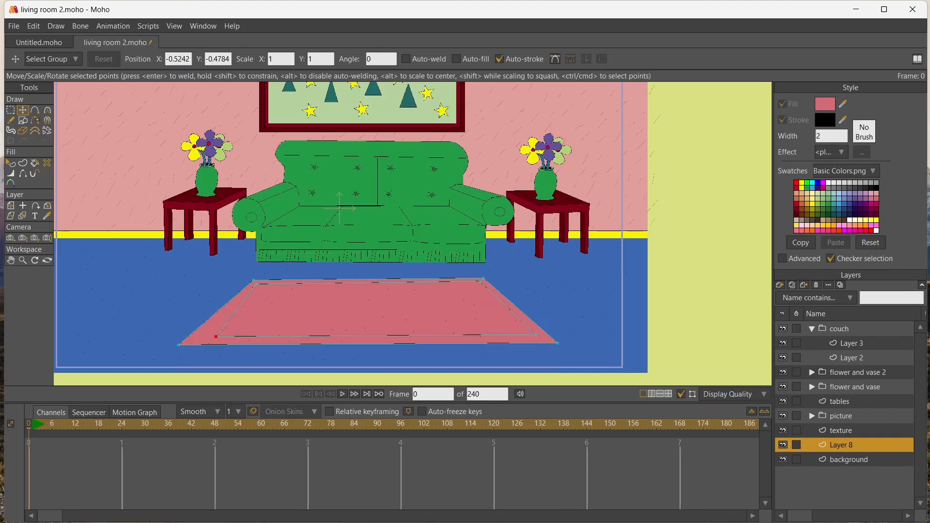
drag(217, 335, 195, 338)
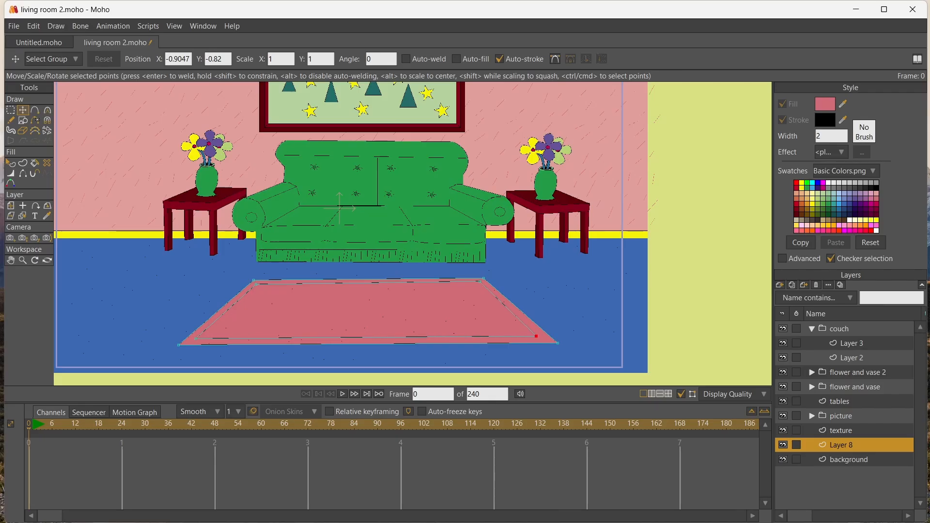
drag(536, 335, 536, 336)
Fill the inner trapezoid with magenta and nudge its two front corners to even out the pink border
click(871, 204)
click(35, 163)
click(315, 318)
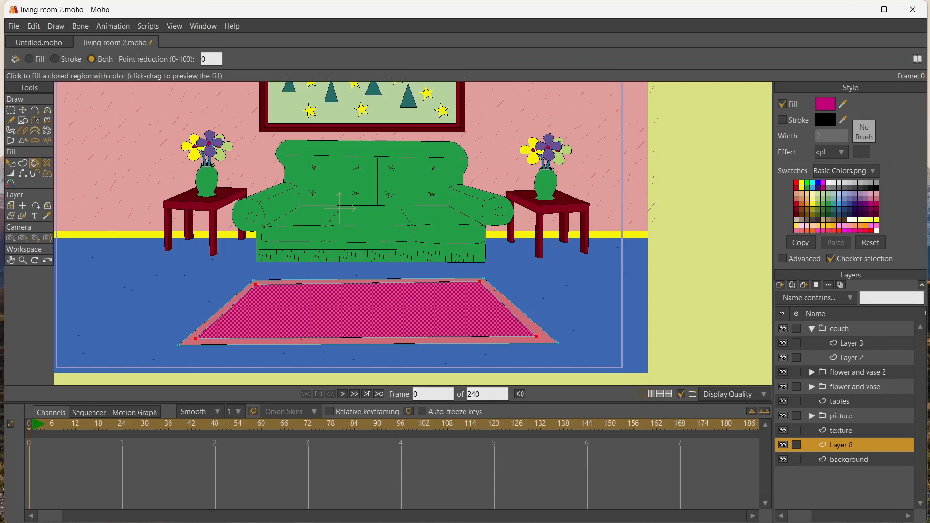
scroll(310, 324, up, 3)
scroll(218, 259, down, 1)
key(t)
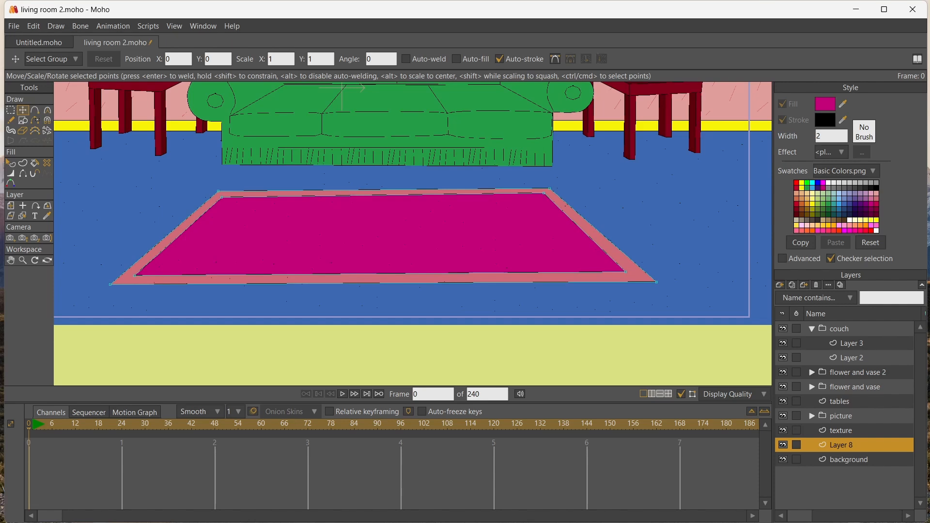
drag(625, 272, 627, 277)
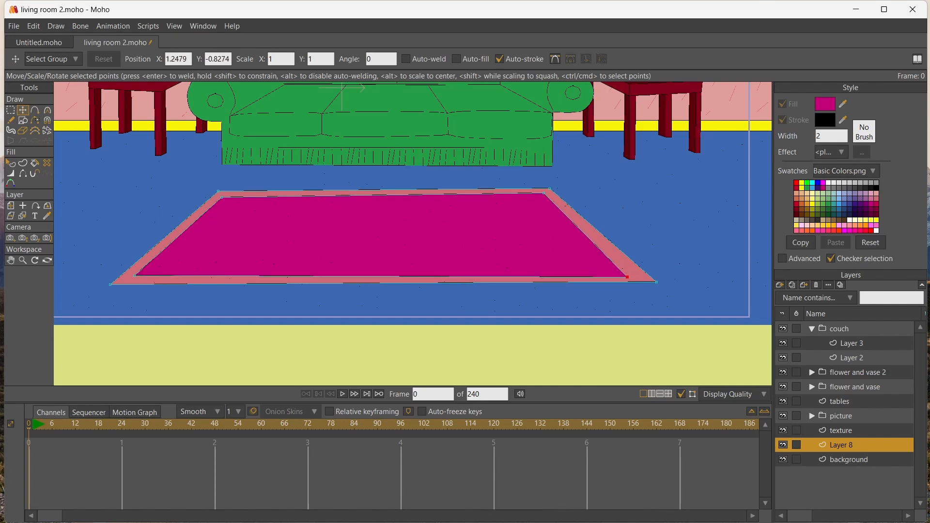
click(134, 275)
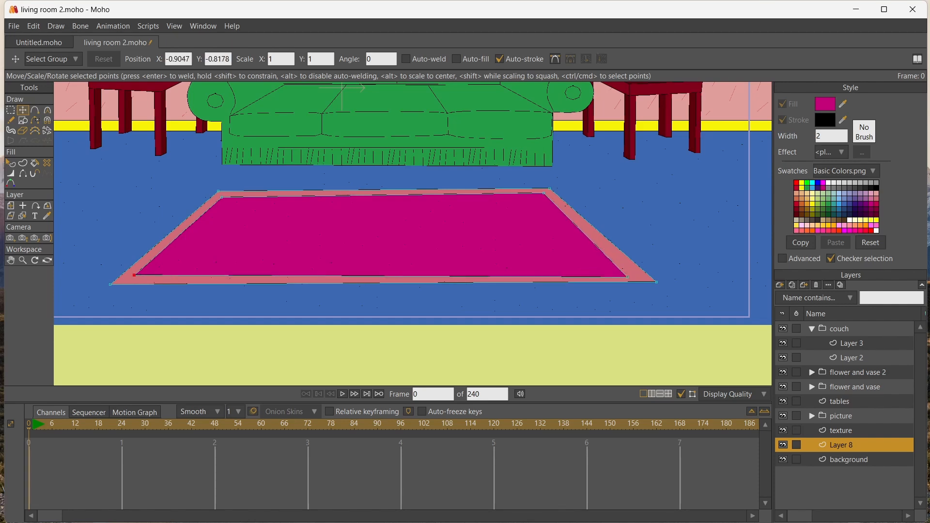
Draw a third, smaller trapezoid inside the magenta area and fill it with light purple
key(a)
mouse_move(229, 205)
mouse_down()
mouse_move(535, 200)
mouse_move(600, 266)
mouse_move(141, 264)
mouse_move(229, 205)
mouse_up()
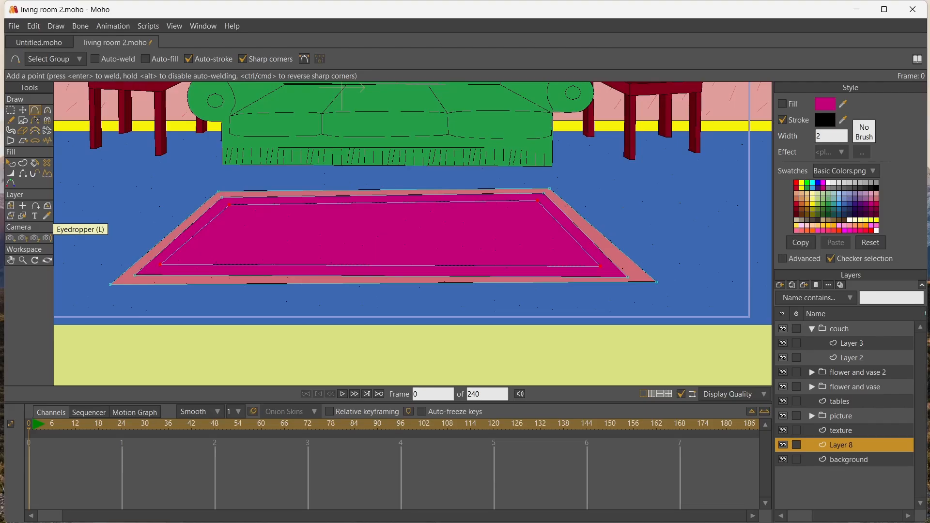
click(865, 198)
click(35, 163)
click(310, 235)
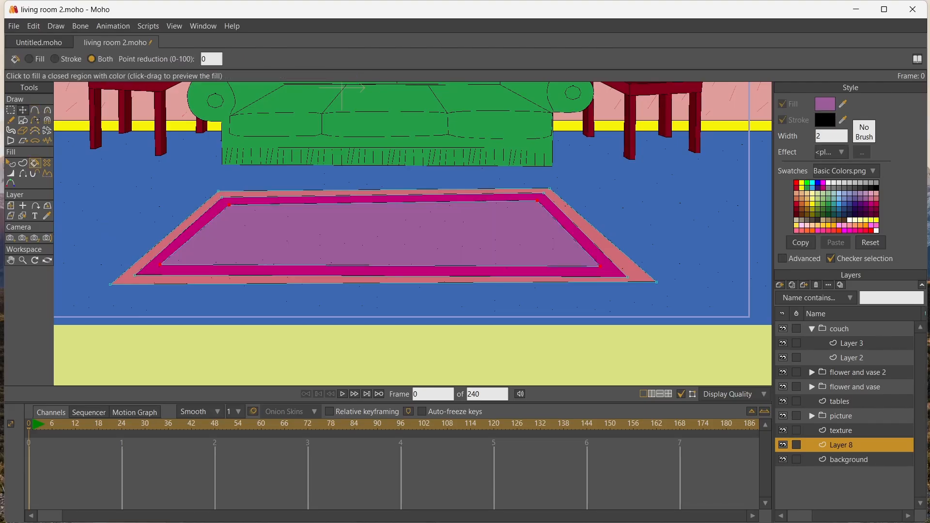
Adjust the purple panel's corner points to even out the magenta border around it
click(23, 110)
click(229, 205)
drag(229, 206, 225, 203)
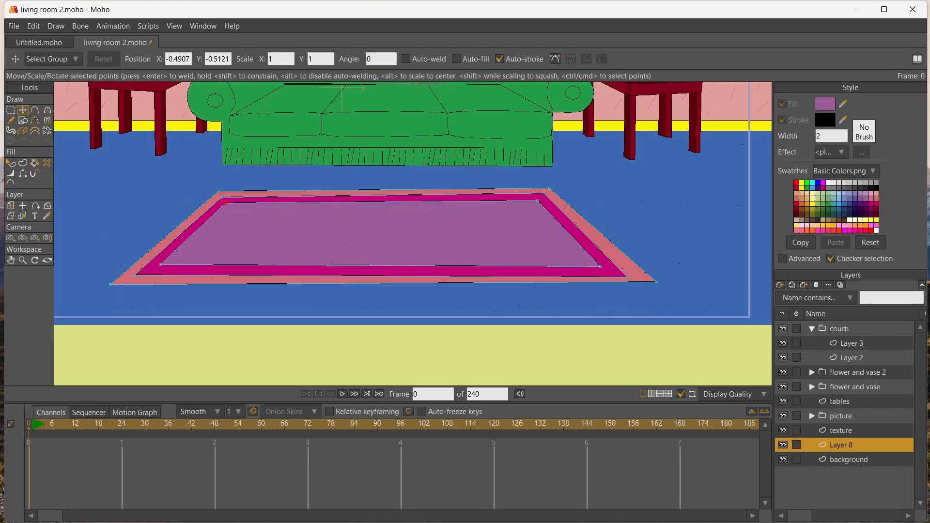
Draw a row of short fringe lines sticking out along the rug's left slanted edge
scroll(249, 204, up, 2)
click(35, 110)
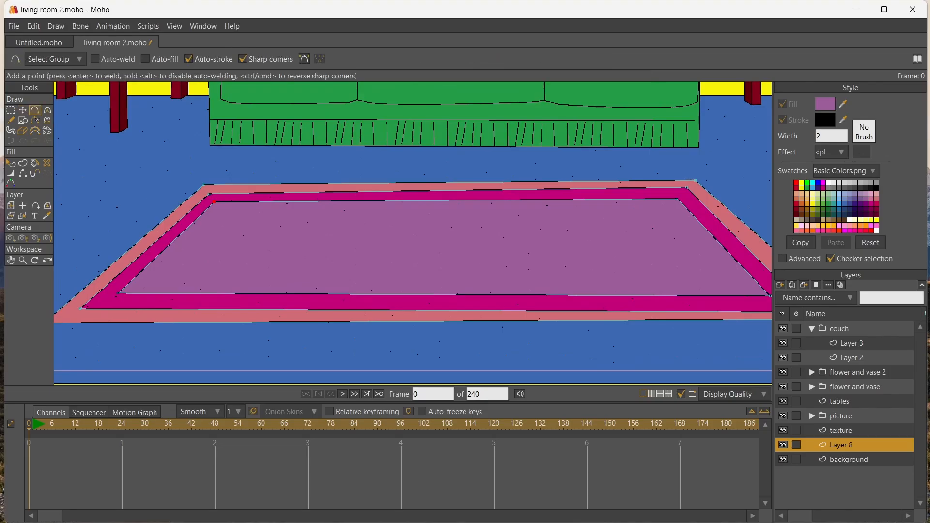
mouse_move(173, 185)
mouse_down()
mouse_move(197, 186)
mouse_move(172, 208)
mouse_up()
mouse_move(126, 230)
mouse_down()
mouse_move(146, 233)
mouse_move(91, 281)
mouse_move(226, 255)
mouse_up()
click(11, 260)
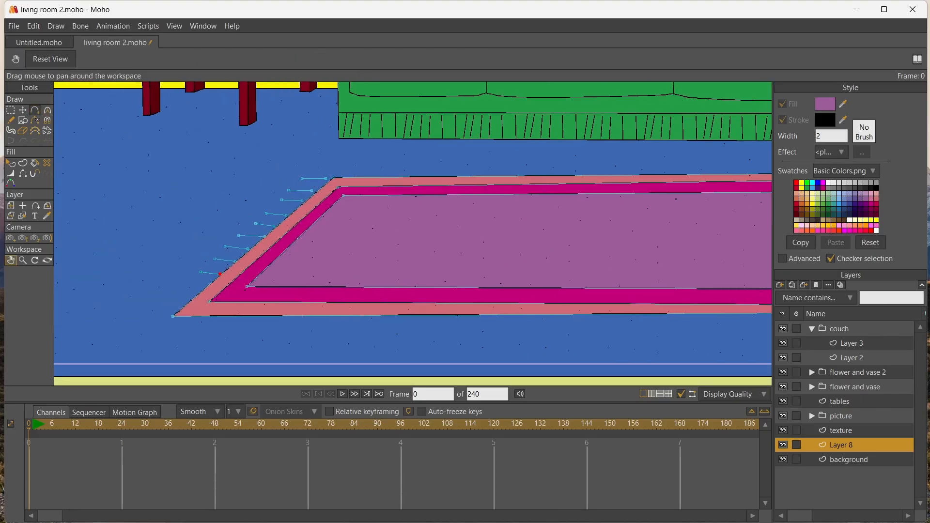
key(a)
drag(181, 287, 178, 310)
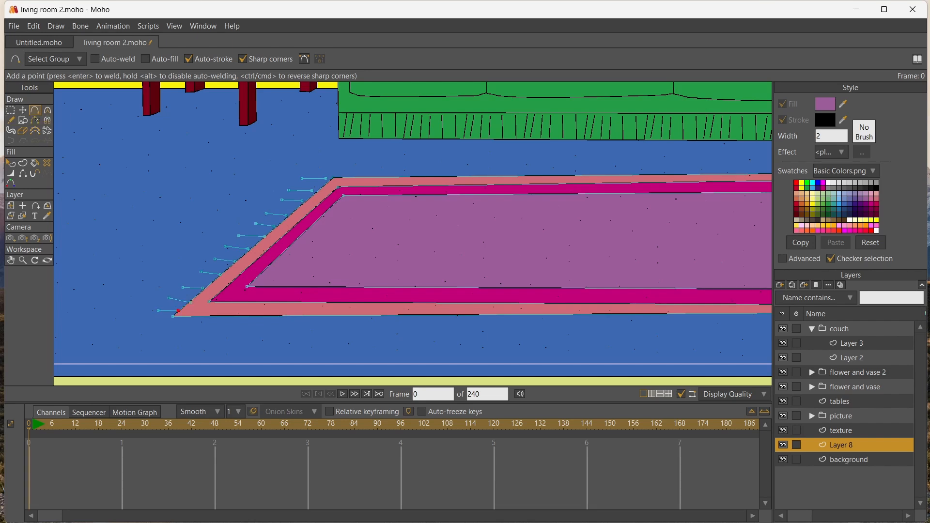
Set the stroke colour to magenta and create a shape from all the fringe lines
right_click(870, 204)
key(g)
drag(323, 289, 325, 315)
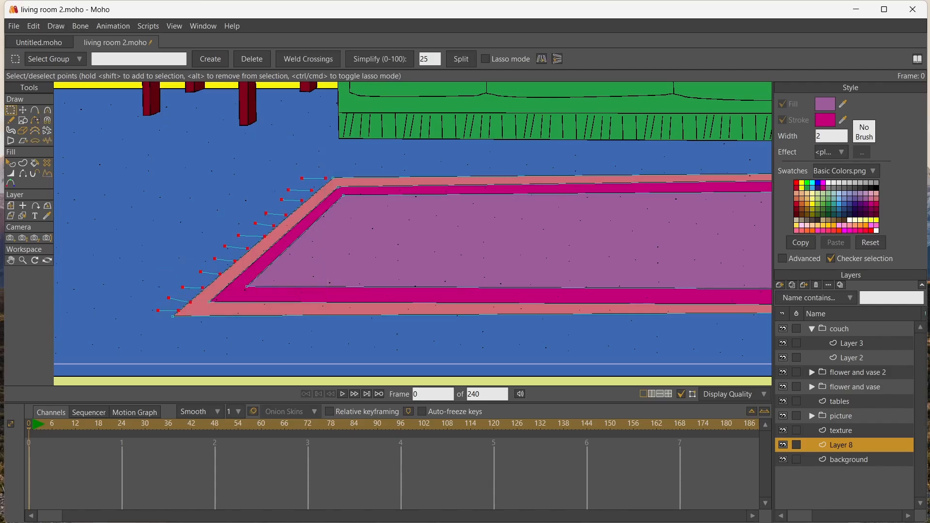
click(22, 163)
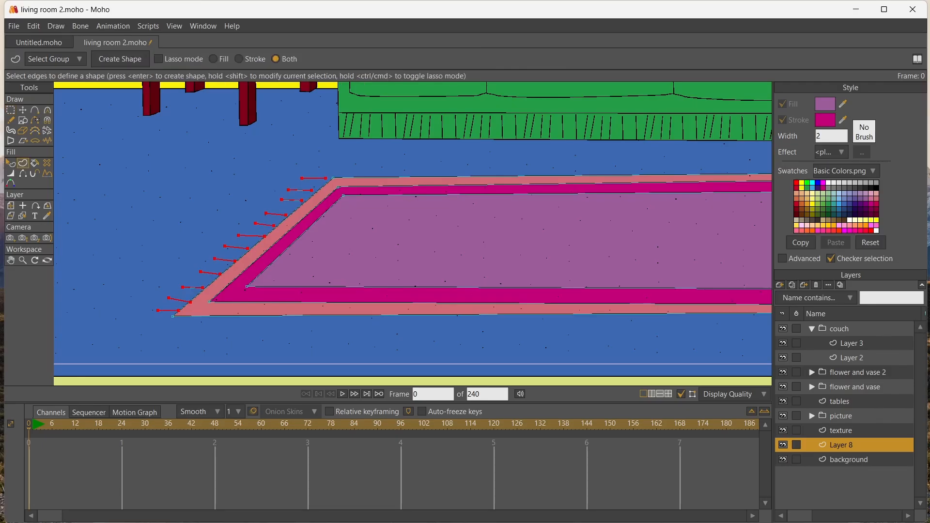
key(Return)
Select all the fringe points and thicken their line width to about 408 percent
scroll(122, 182, up, 3)
scroll(122, 182, down, 2)
key(g)
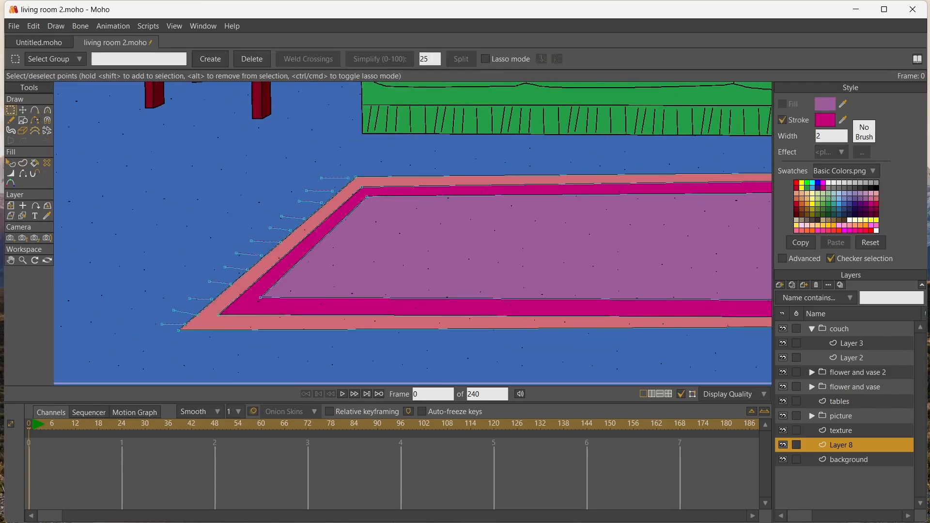
drag(350, 280, 342, 327)
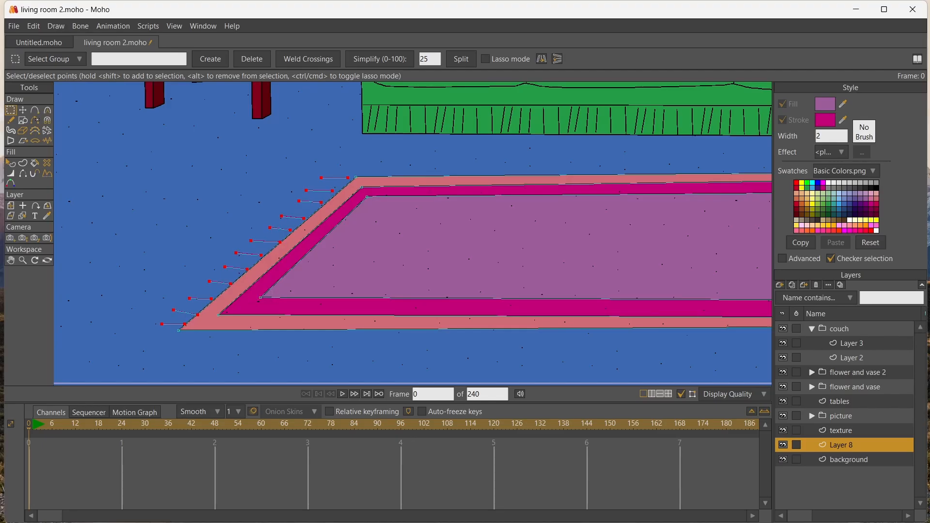
key(w)
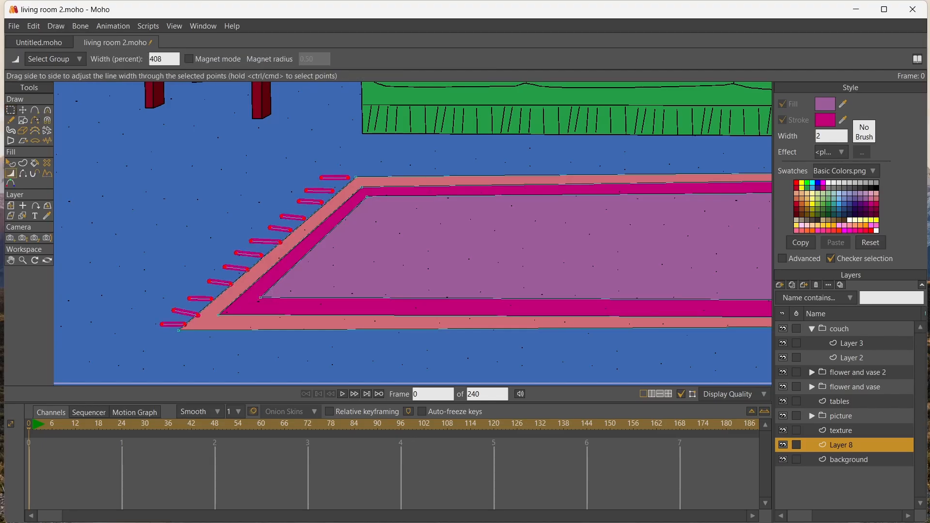
Adjust the inner end points of individual fringe lines so they meet the rug's left edge
key(t)
mouse_move(348, 178)
mouse_down()
mouse_move(337, 192)
mouse_move(298, 204)
mouse_move(307, 219)
mouse_move(281, 217)
mouse_move(237, 254)
mouse_move(263, 256)
mouse_up()
click(322, 202)
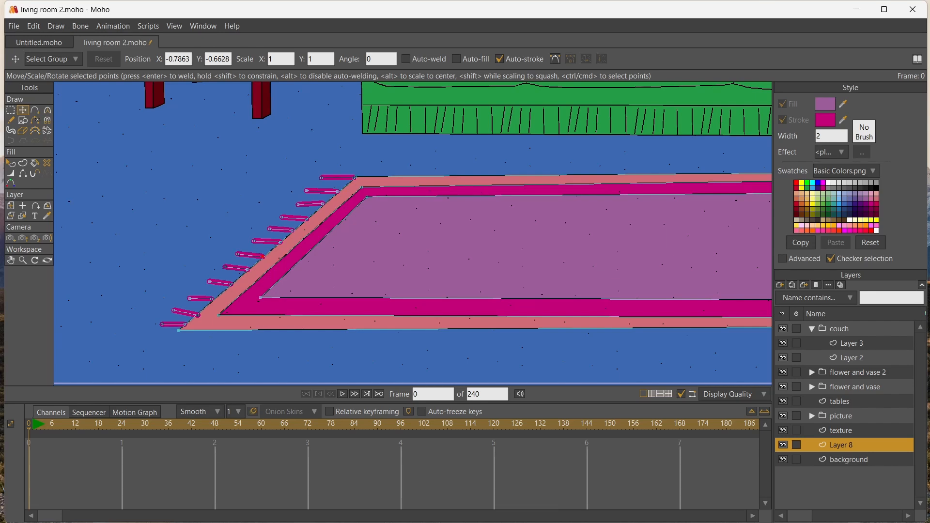
mouse_move(198, 316)
mouse_down()
mouse_move(173, 328)
mouse_move(199, 313)
mouse_move(173, 312)
mouse_move(214, 300)
mouse_up()
scroll(176, 286, down, 4)
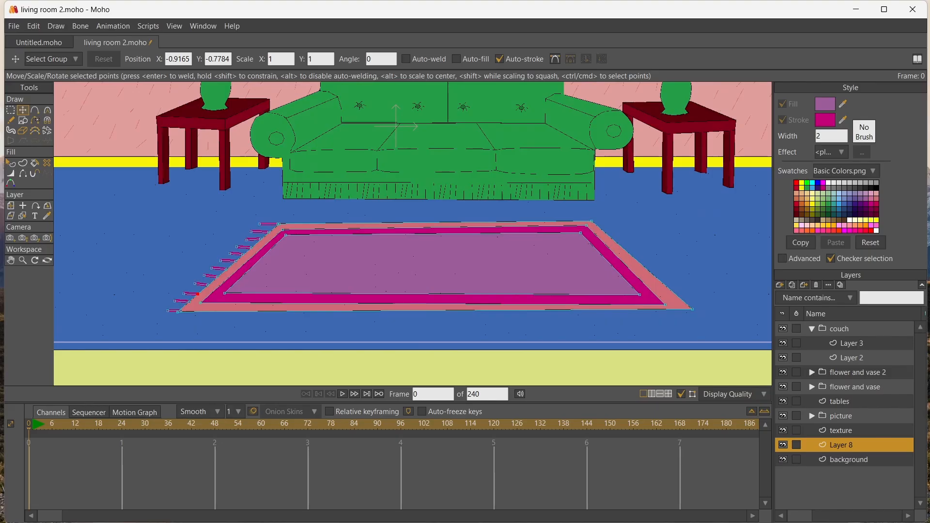
Duplicate the left fringe lines and flip the copy horizontally
click(10, 110)
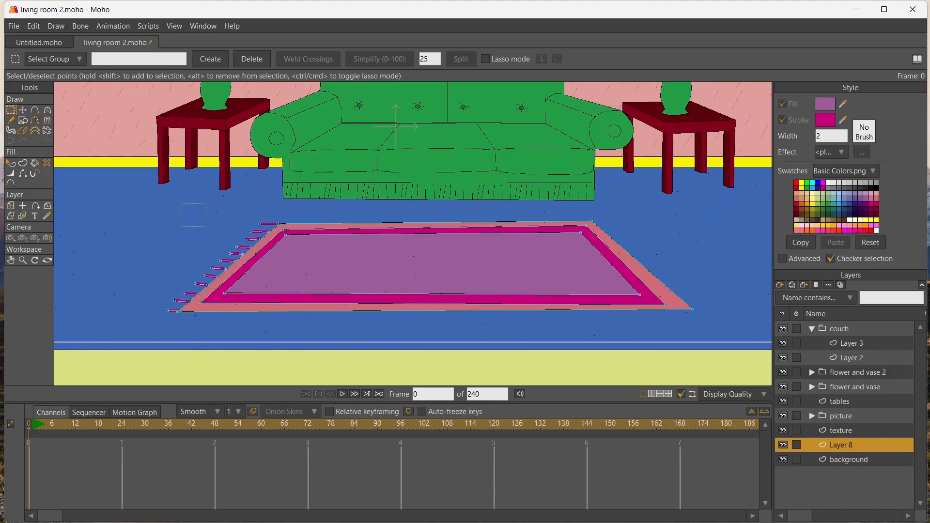
drag(195, 272, 285, 320)
scroll(246, 290, up, 6)
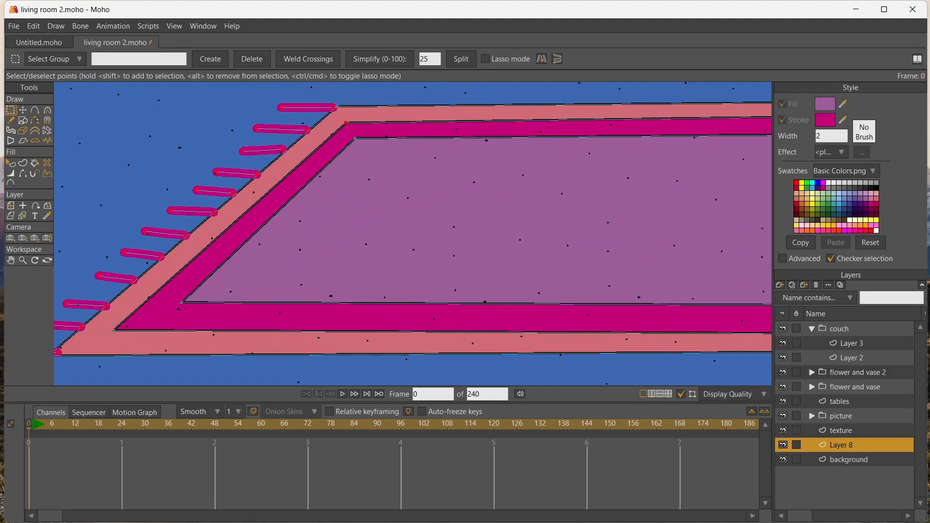
click(11, 260)
drag(60, 243, 247, 196)
scroll(247, 196, up, 4)
scroll(247, 196, down, 6)
scroll(246, 198, down, 2)
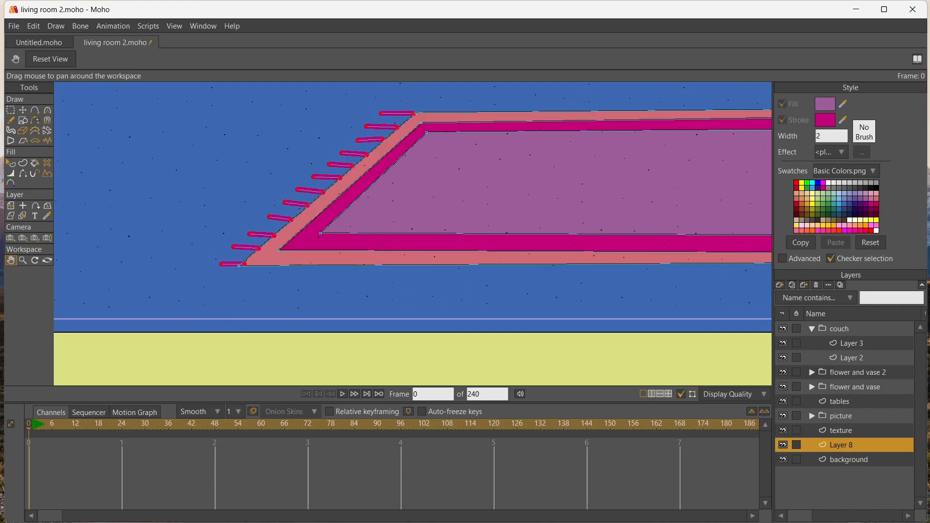
key(t)
click(586, 59)
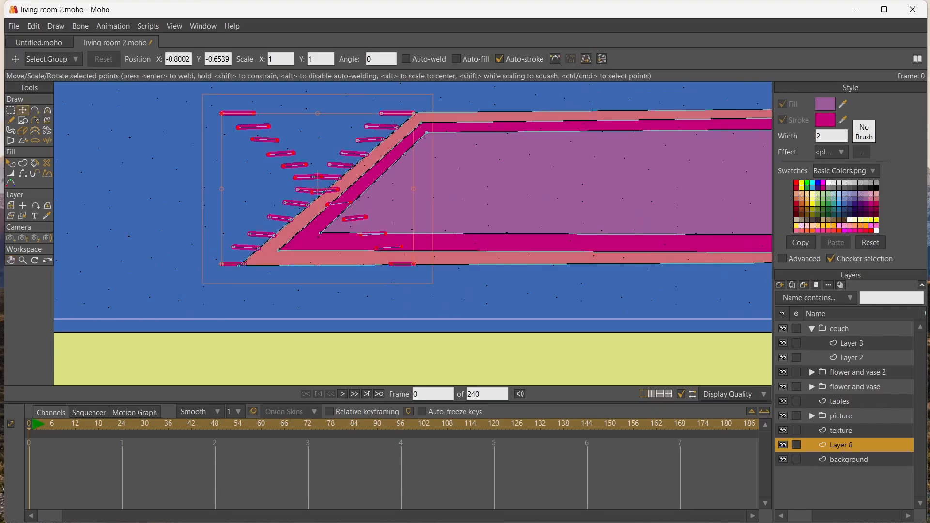
Move the flipped fringe to the rug's right slanted edge and align it with the border
drag(329, 194, 672, 190)
click(11, 260)
drag(504, 199, 272, 234)
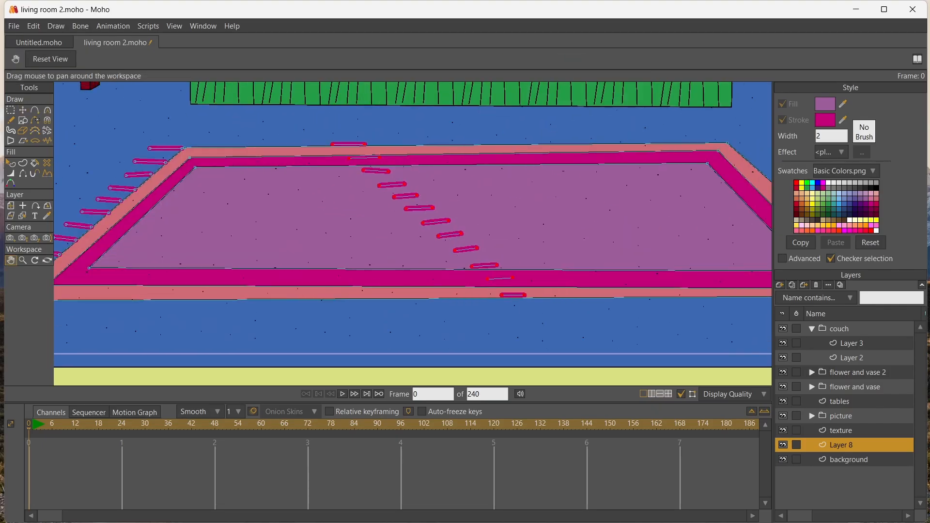
drag(436, 218, 626, 218)
click(23, 110)
key(space)
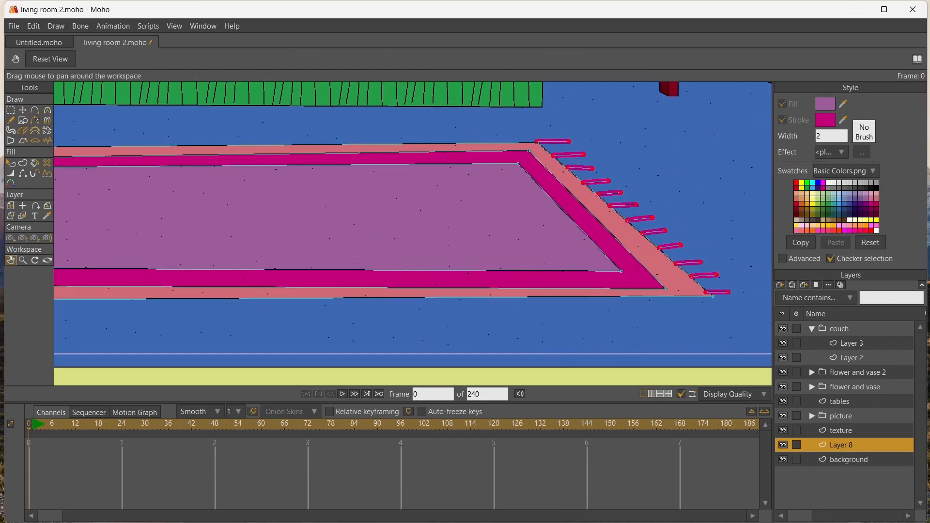
click(23, 109)
drag(180, 169, 185, 172)
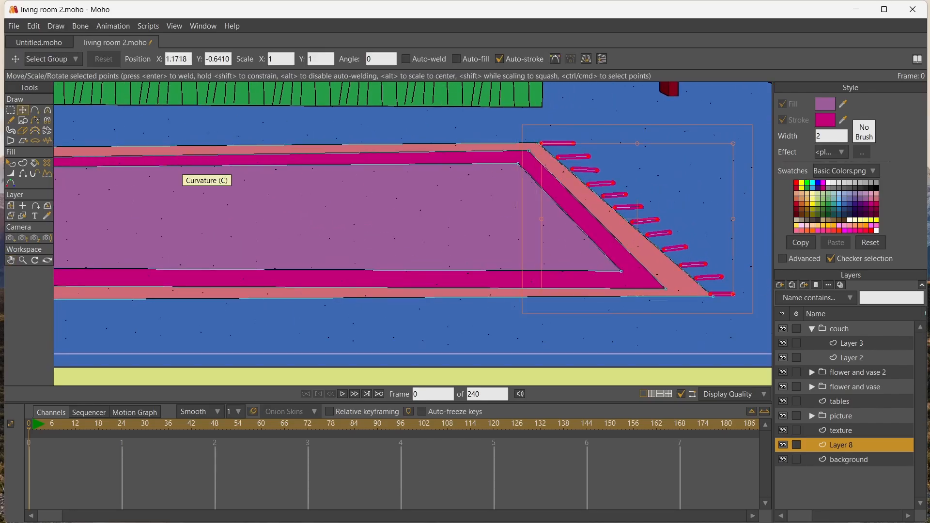
click(617, 209)
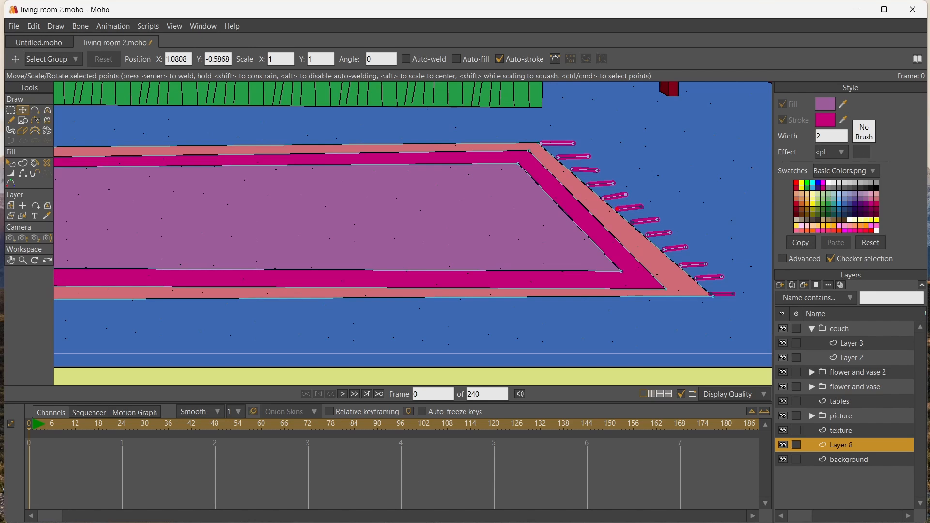
Adjust the fringe points along the rug's right edge and preview the rendered scene at 100 percent zoom
drag(616, 209, 617, 211)
drag(558, 157, 572, 172)
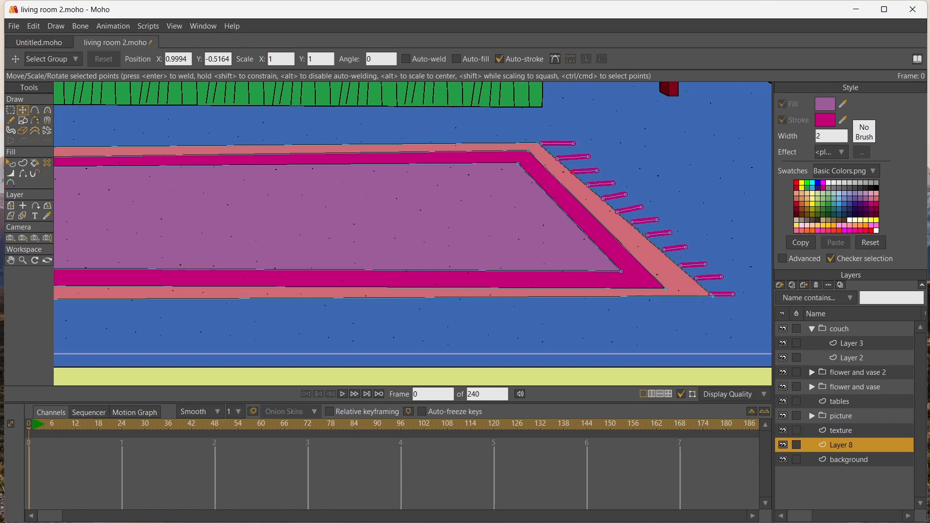
key(ctrl+r)
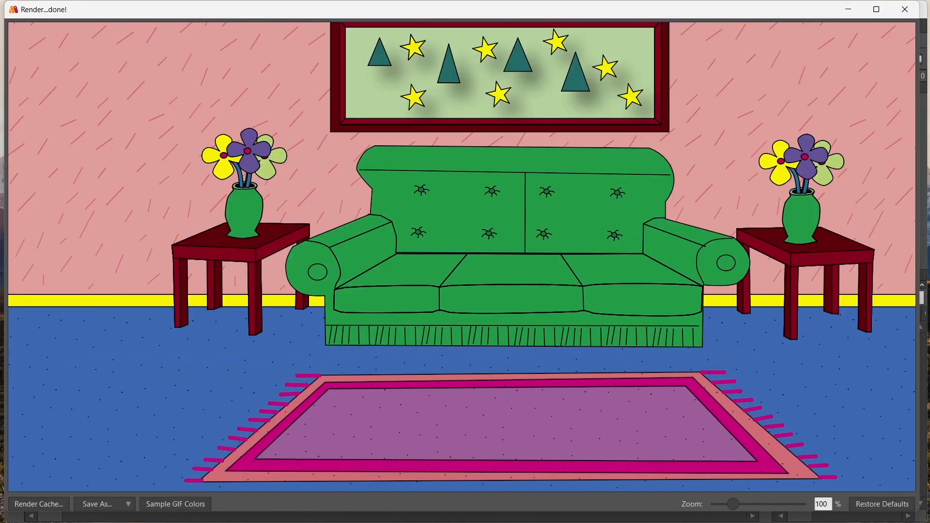
scroll(462, 257, down, 2)
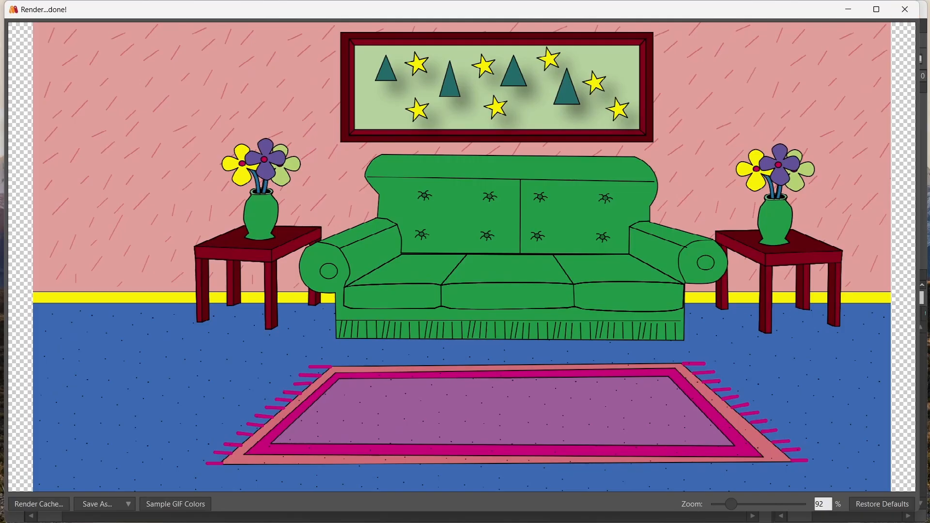
double_click(820, 504)
text(100)
key(Return)
drag(462, 257, 470, 266)
click(904, 9)
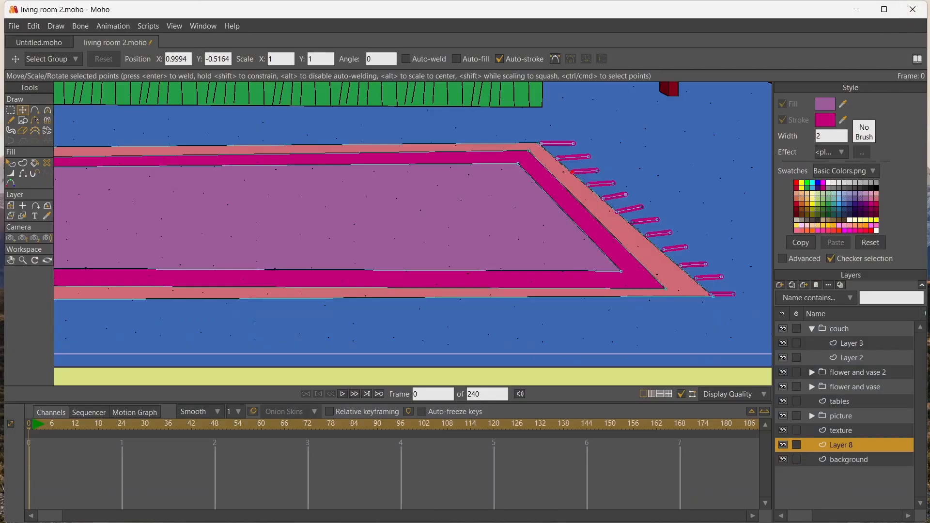
Collapse the couch group and rename the rug's layer to "rug"
click(11, 260)
drag(256, 106, 368, 290)
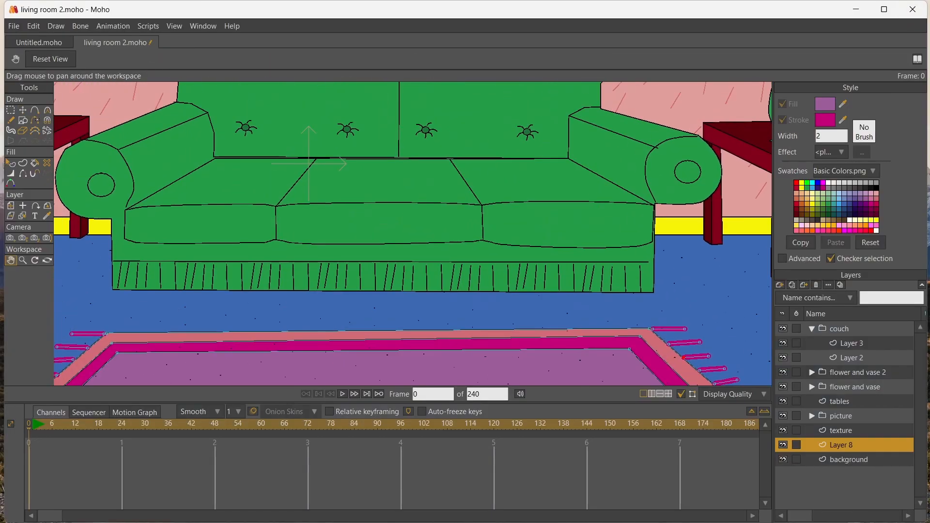
drag(338, 176, 354, 273)
scroll(354, 273, down, 5)
scroll(360, 270, up, 1)
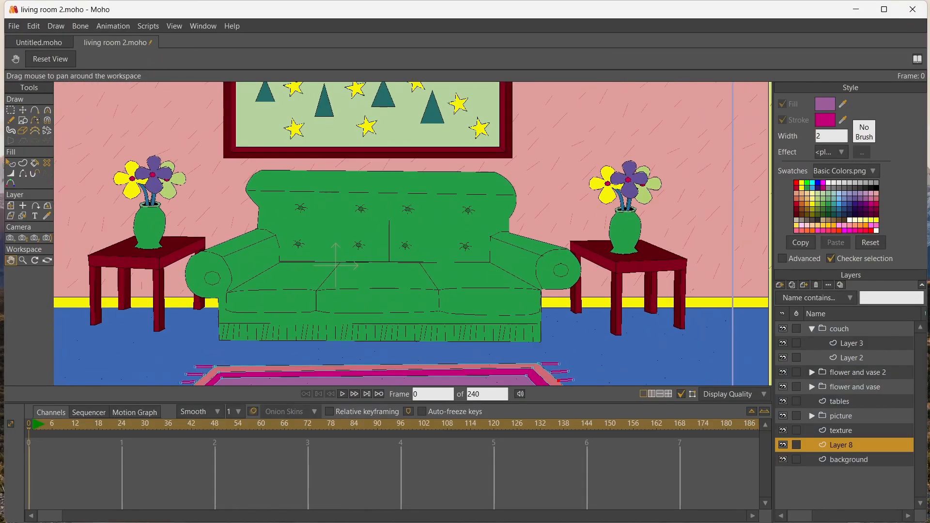
click(812, 329)
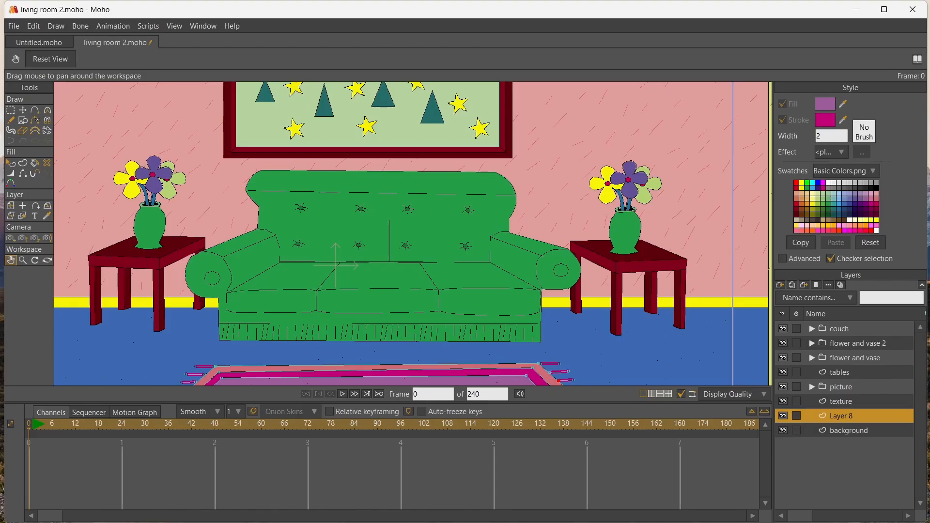
double_click(841, 416)
text(rug)
key(Return)
Add a vector layer above the couch group and sketch a stick figure's head, spine, hip and first leg over the couch's right half
click(839, 329)
click(780, 285)
click(791, 296)
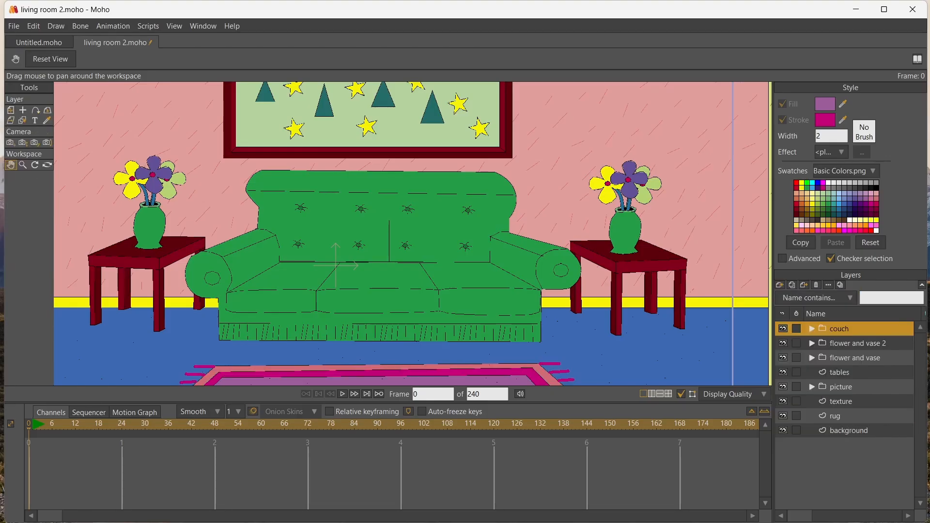
click(35, 111)
drag(502, 173, 502, 179)
mouse_move(501, 179)
mouse_down()
mouse_move(480, 198)
mouse_move(454, 181)
mouse_move(477, 156)
mouse_up()
mouse_move(481, 197)
mouse_down()
mouse_move(474, 259)
mouse_move(494, 259)
mouse_up()
drag(523, 286, 516, 344)
drag(516, 345, 533, 350)
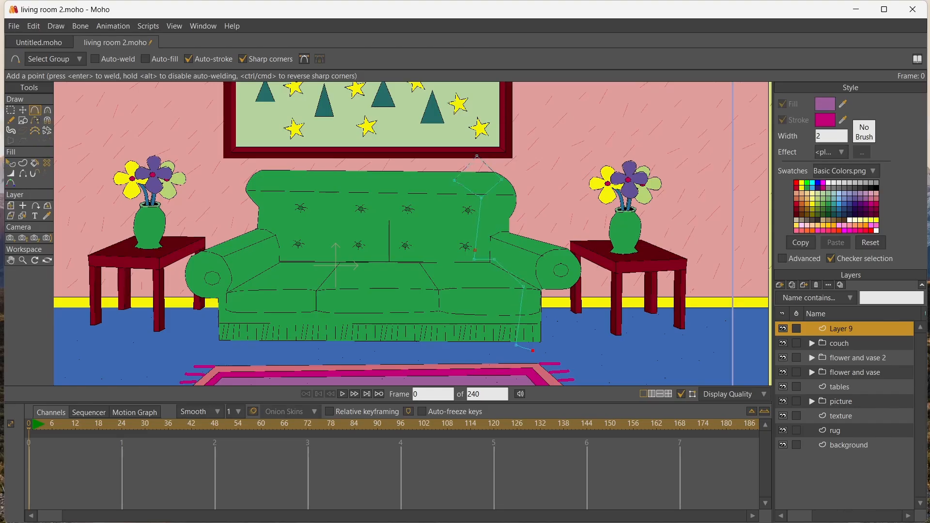
Draw the stick figure's second leg with its foot and both bent arms from the shoulder point
drag(473, 259, 455, 261)
drag(455, 260, 447, 289)
drag(447, 289, 454, 341)
drag(453, 342, 450, 349)
drag(479, 213, 505, 210)
drag(506, 210, 573, 250)
drag(572, 250, 572, 271)
drag(479, 211, 451, 208)
drag(451, 208, 441, 241)
drag(441, 241, 468, 278)
Reposition the stick figure's knee, foot and hand points to narrow the stance and refine the arm pose
key(u)
drag(367, 129, 578, 313)
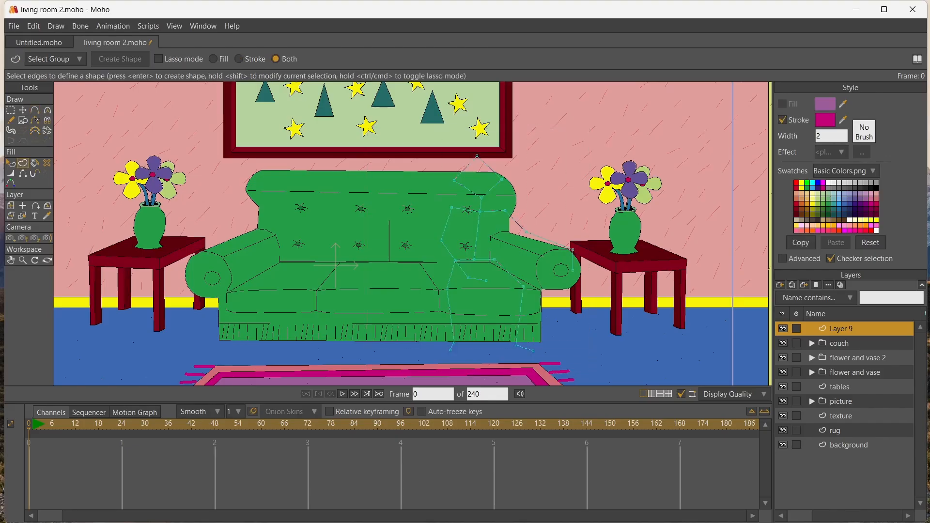
key(t)
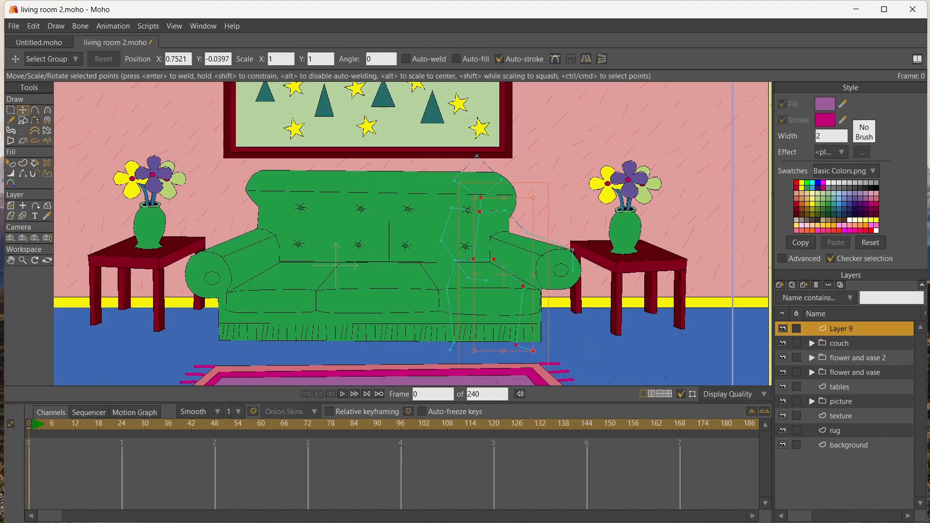
drag(524, 286, 505, 291)
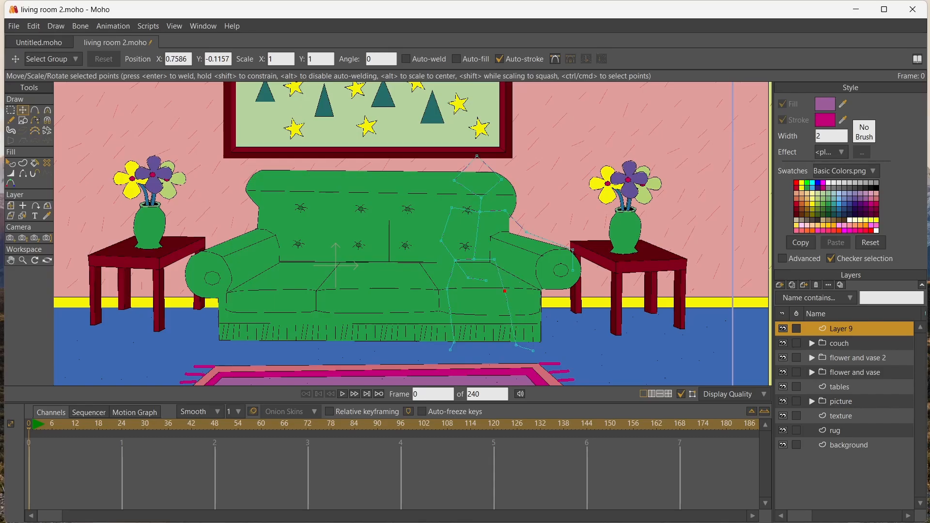
drag(446, 289, 466, 289)
click(516, 345)
drag(516, 345, 496, 348)
drag(504, 291, 495, 292)
drag(454, 342, 524, 330)
drag(495, 292, 473, 288)
drag(450, 350, 478, 345)
drag(533, 351, 476, 362)
drag(573, 250, 565, 248)
drag(468, 278, 489, 279)
Create a shape from all the stick figure's lines with a black stroke of width 2
scroll(500, 284, up, 5)
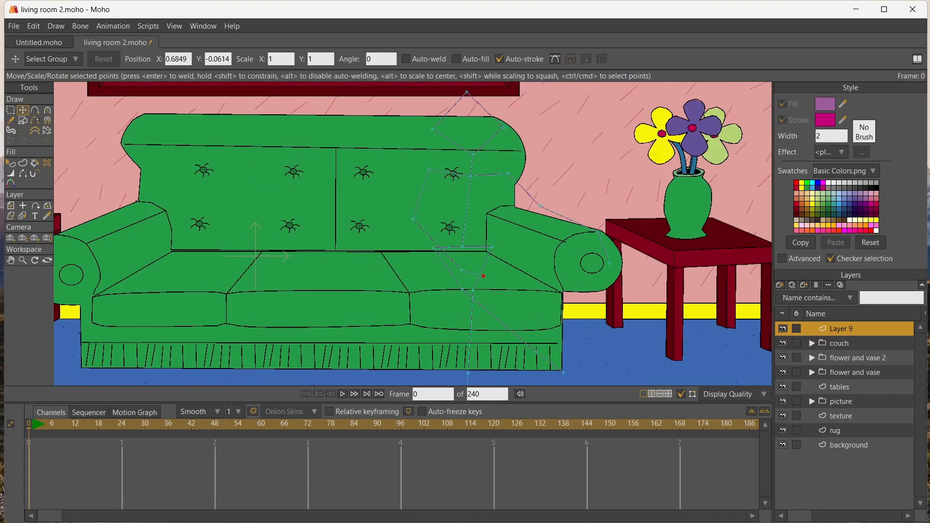
scroll(500, 285, down, 5)
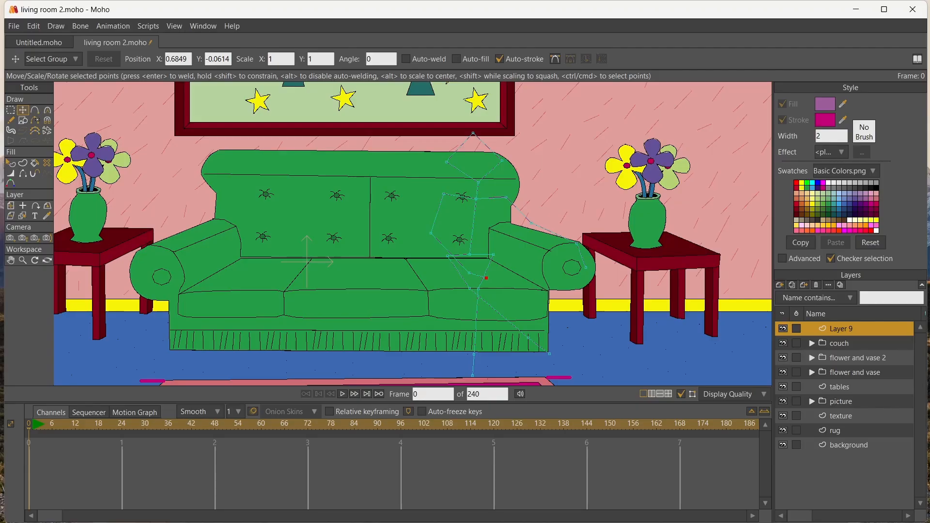
scroll(361, 145, down, 2)
click(23, 163)
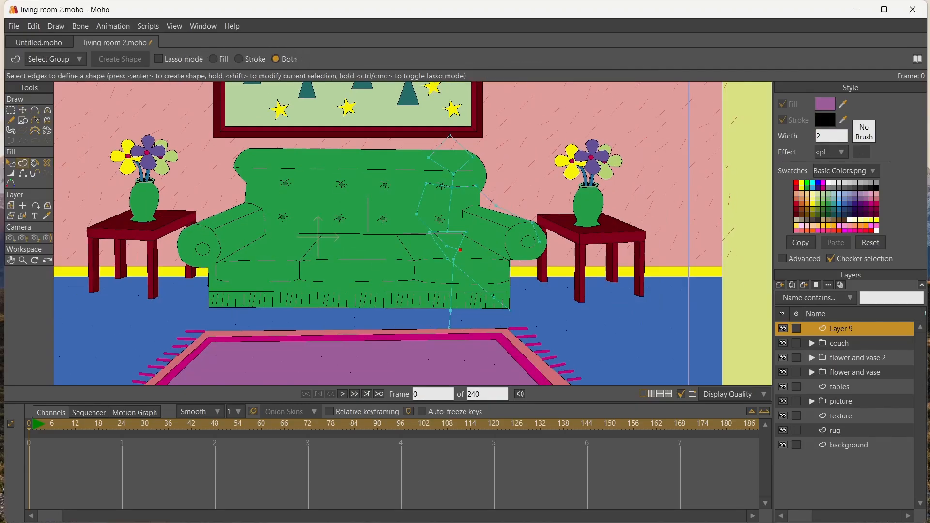
mouse_move(379, 123)
mouse_down()
mouse_move(544, 266)
mouse_move(560, 335)
mouse_up()
key(Return)
scroll(454, 213, up, 6)
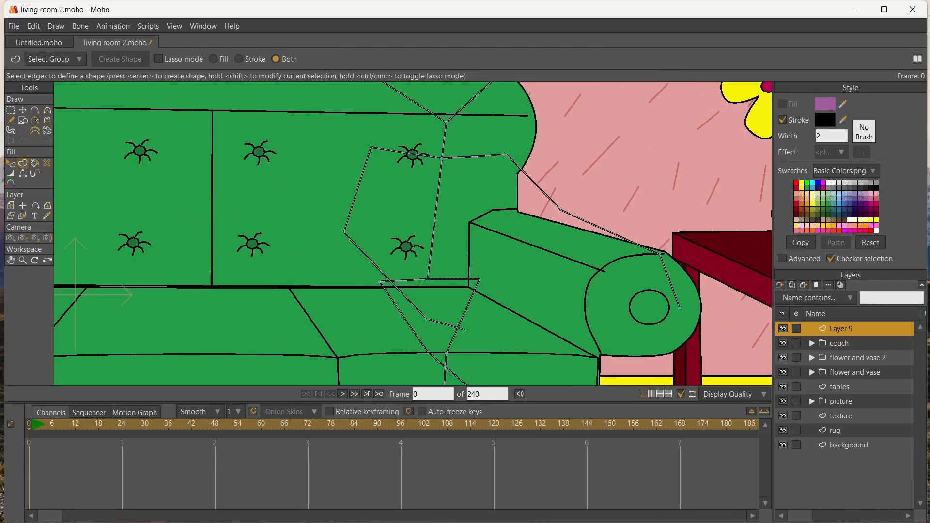
scroll(454, 213, down, 5)
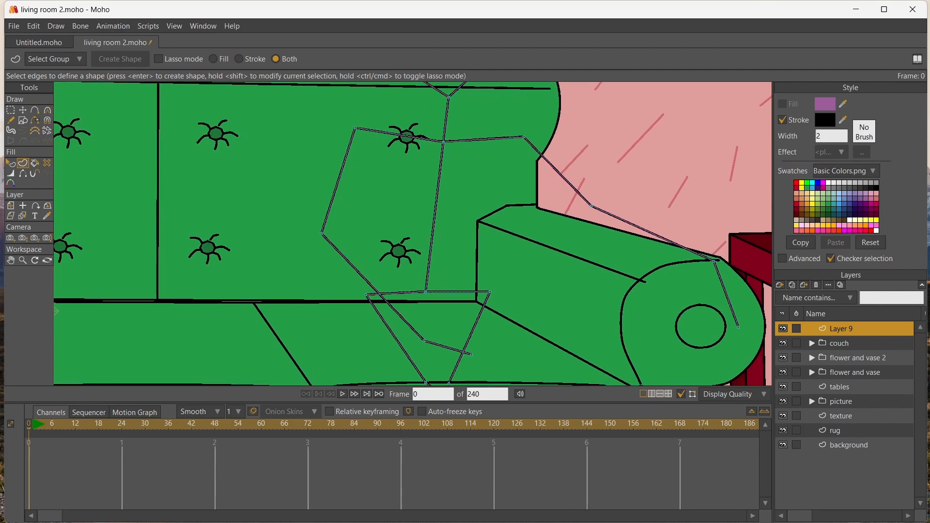
scroll(454, 215, down, 2)
Preview the rendered scene and inspect the stick figure against the couch up close
key(ctrl+r)
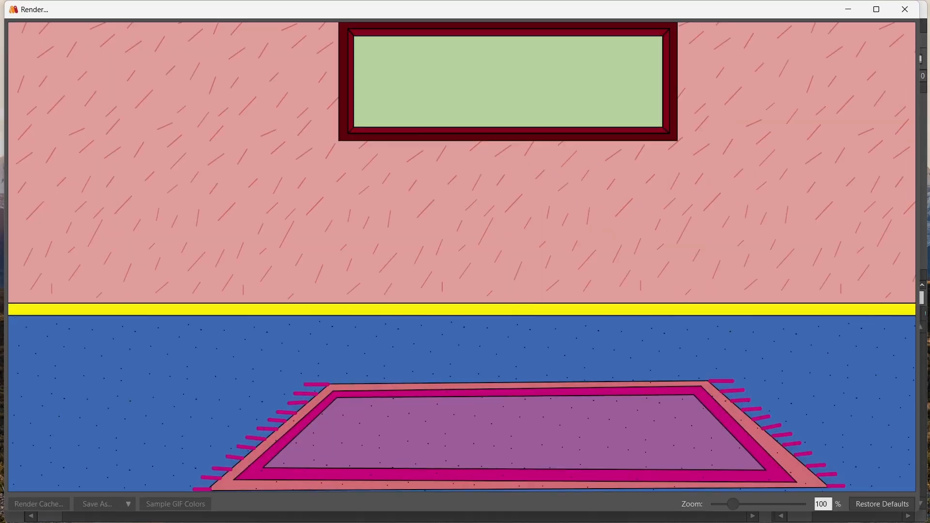
click(906, 9)
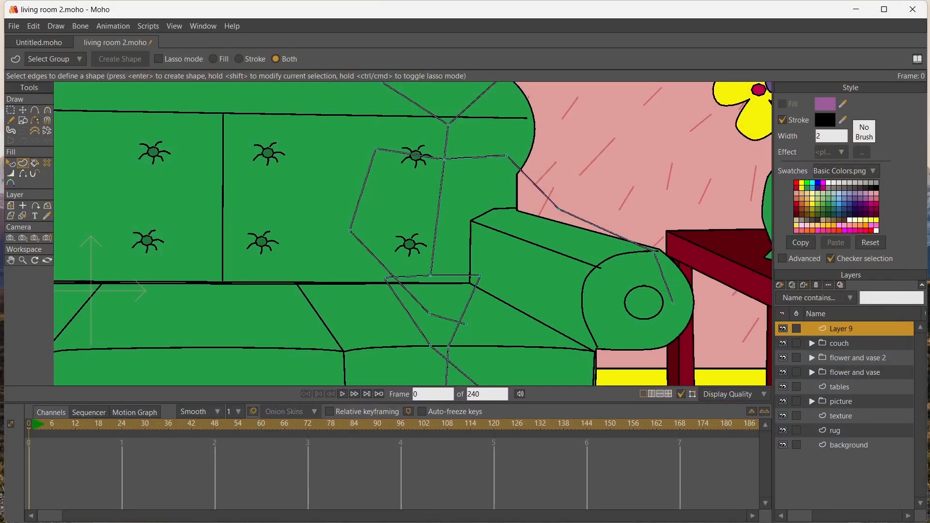
scroll(306, 224, down, 3)
scroll(305, 227, up, 7)
scroll(412, 234, down, 5)
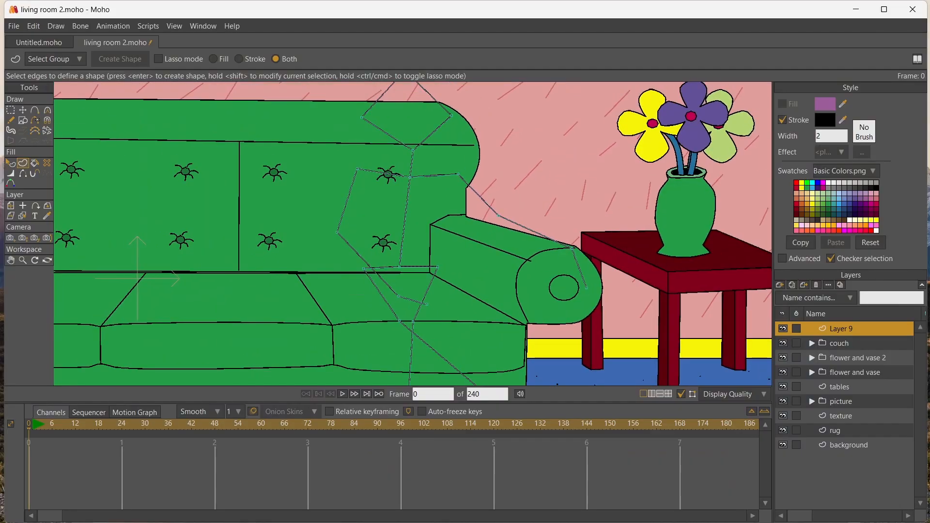
click(22, 110)
scroll(307, 196, up, 7)
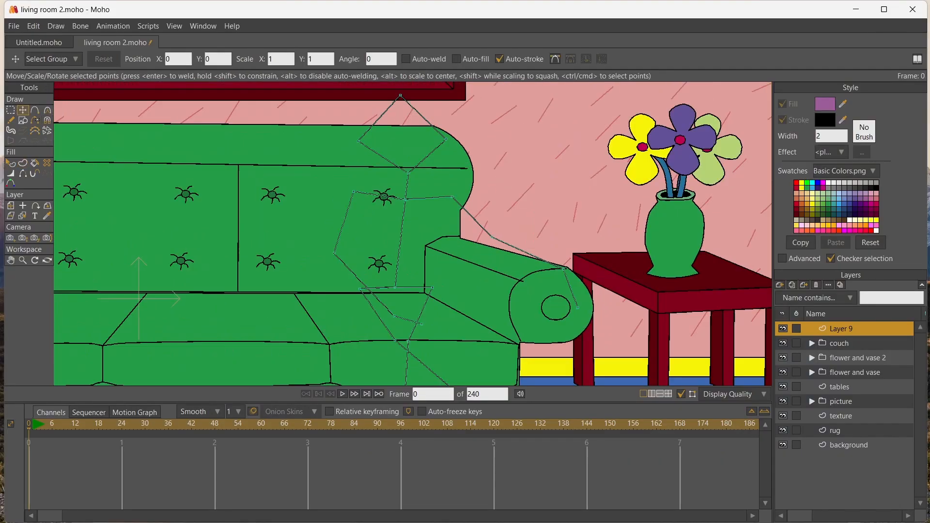
scroll(308, 195, down, 7)
scroll(272, 231, up, 1)
Add another vector layer above the stick figure and draw a short neck, shoulder and side line next to its shoulder
click(11, 260)
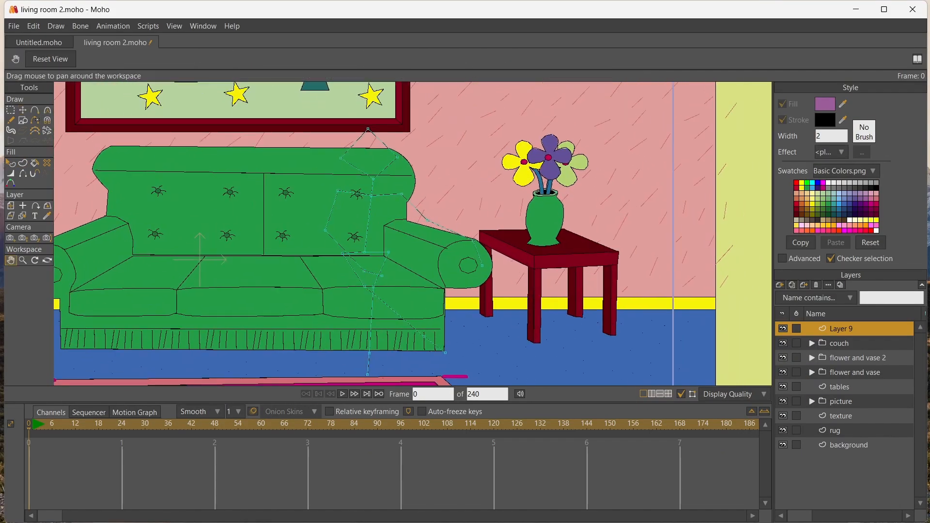
drag(242, 242, 267, 224)
click(35, 111)
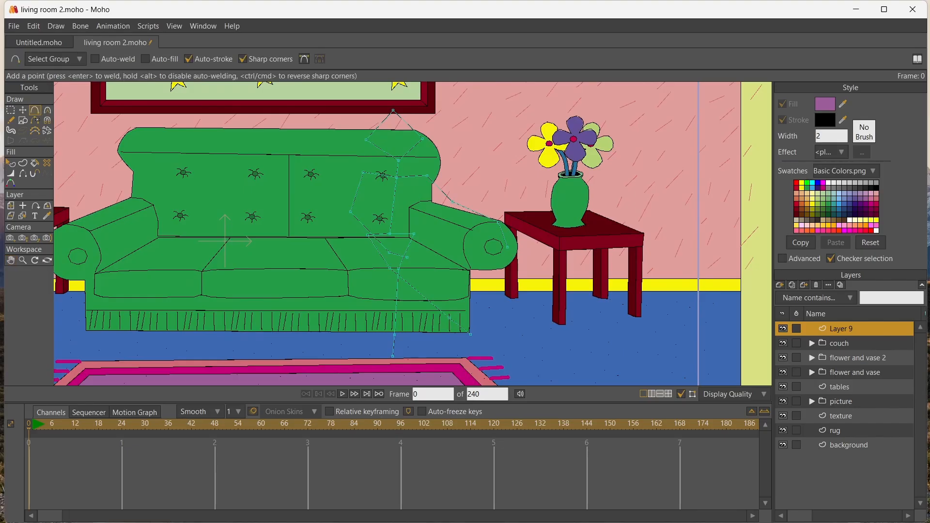
click(780, 285)
click(790, 296)
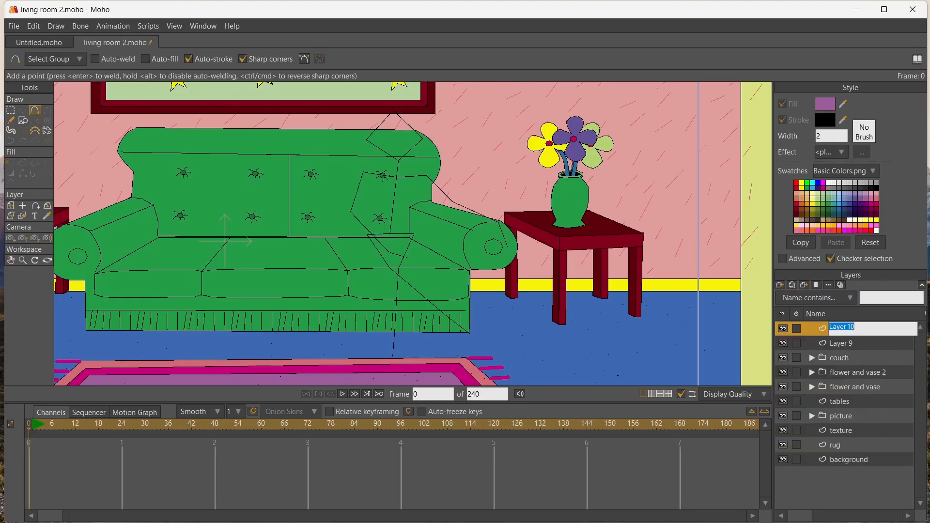
drag(406, 160, 404, 173)
click(429, 173)
click(413, 224)
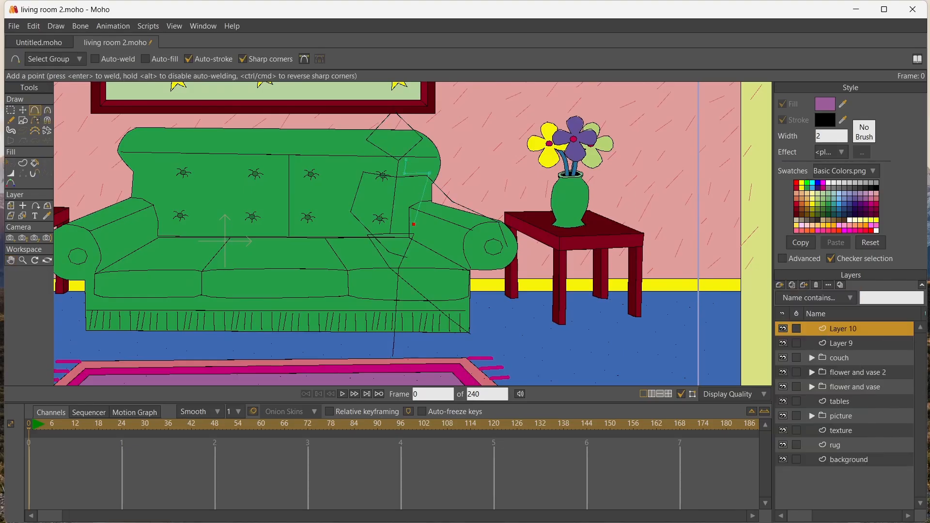
Rename the stick figure's layer to "sf" and shift the whole layer left along the couch
double_click(841, 343)
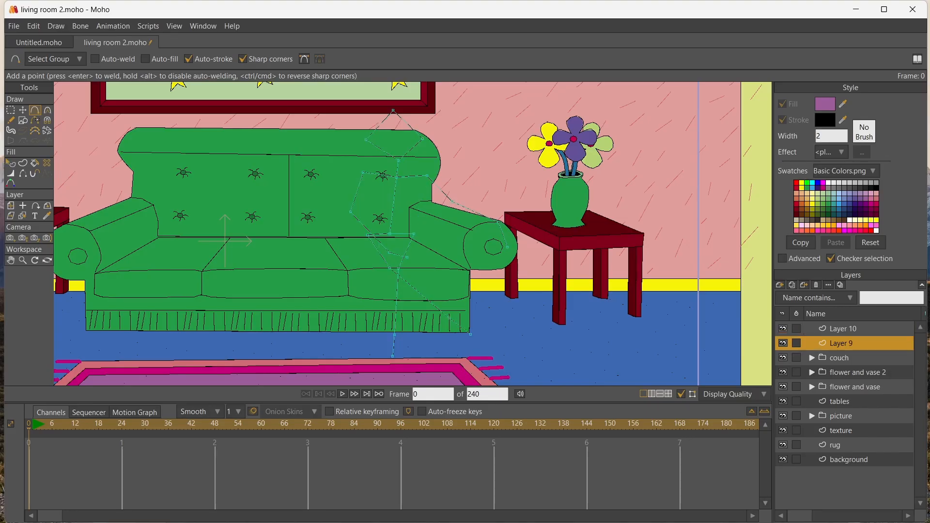
text(sf)
key(Return)
click(11, 206)
drag(397, 233, 356, 230)
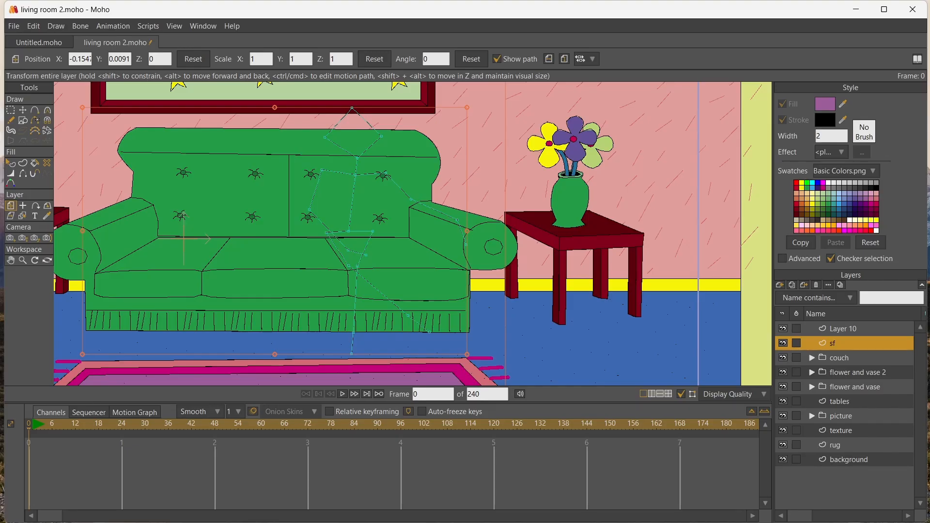
Rename the top layer to "body" and move all its points onto the stick figure's neck and shoulder
click(842, 328)
double_click(843, 329)
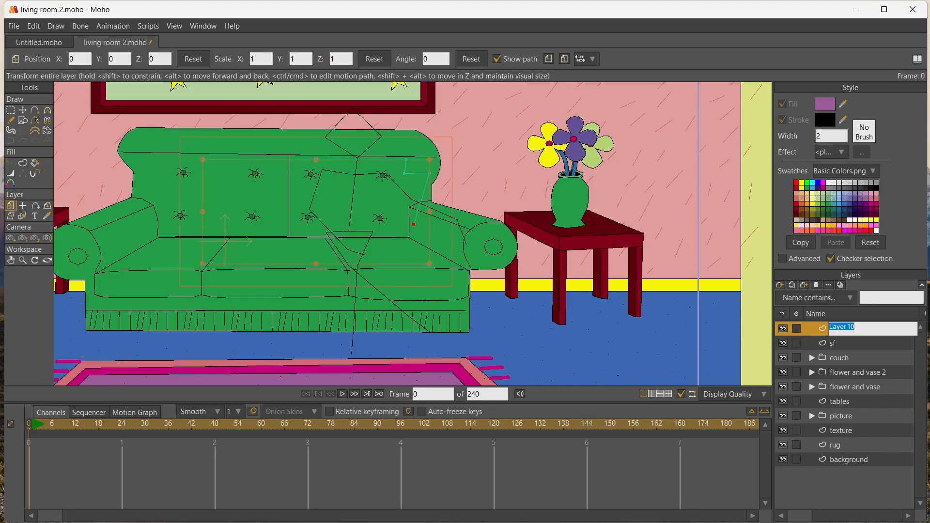
text(bd)
text(dy)
key(Return)
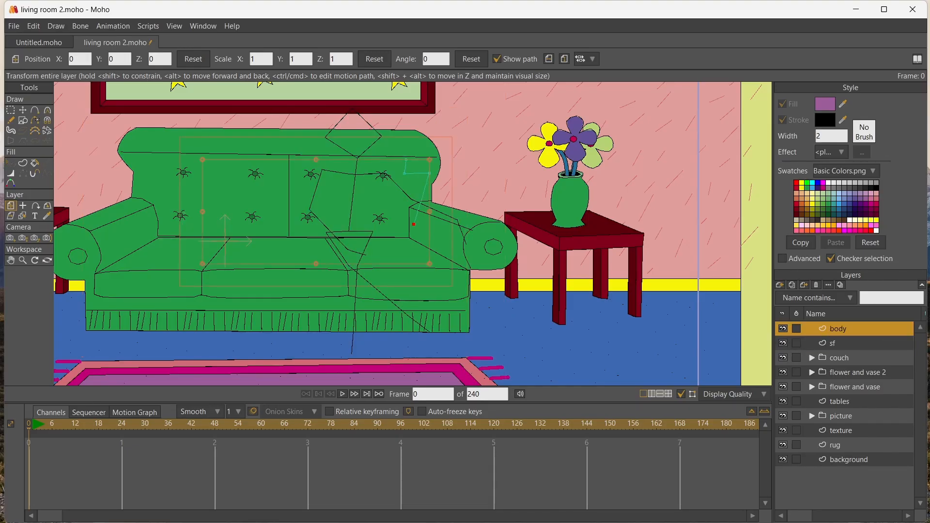
key(t)
key(ctrl+a)
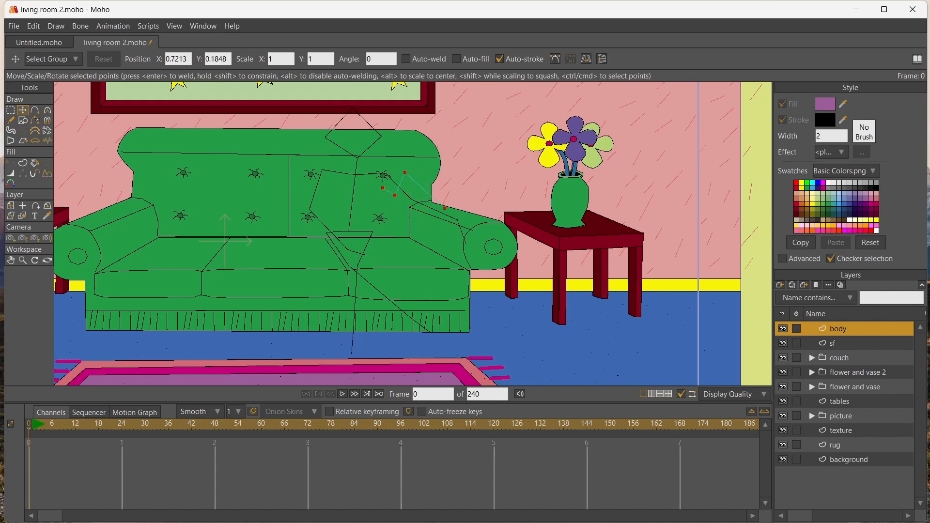
drag(386, 187, 372, 193)
Extend the body's side line around the hips and across the waist, welding it to the torso side
key(a)
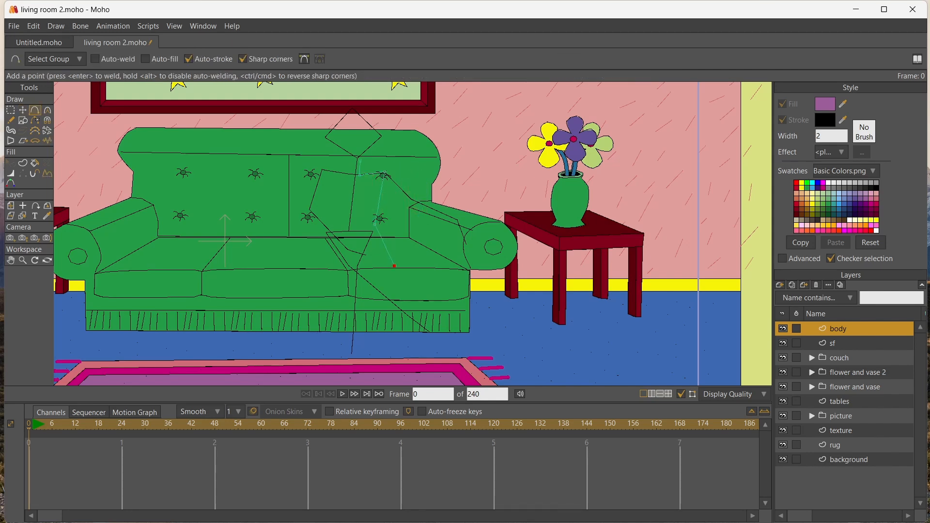
click(370, 265)
click(319, 264)
click(328, 224)
click(361, 224)
drag(361, 224, 377, 224)
key(Return)
Draw the opposite torso side, shoulder and neck lines with a neckline over the stick figure
drag(318, 180, 349, 200)
click(347, 172)
click(347, 155)
key(Return)
click(360, 188)
key(Return)
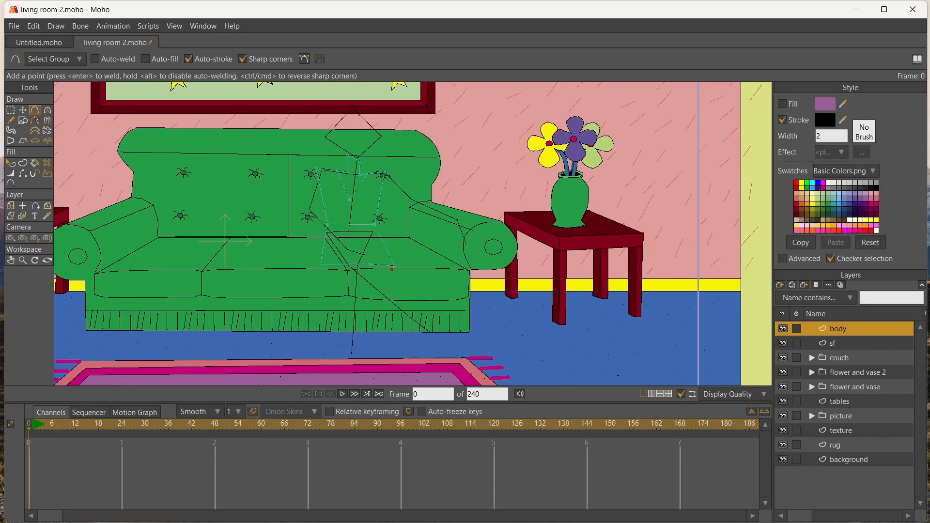
Outline the figure's leg from the hip corner down to the foot and back up to the hip line
drag(392, 269, 355, 338)
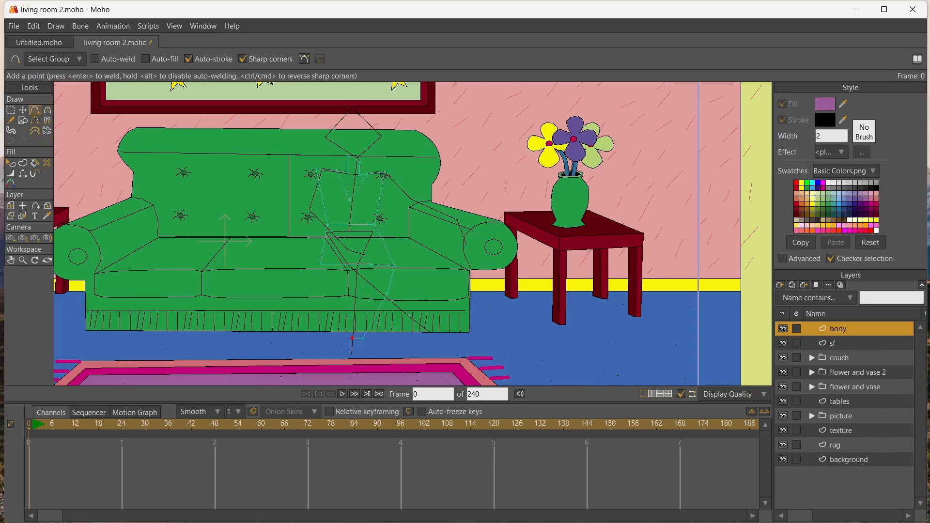
click(362, 319)
click(358, 306)
click(371, 297)
click(362, 262)
key(ctrl+a)
click(370, 324)
Realign the leg outline with the hip corner and set the fill colour to orange
click(22, 110)
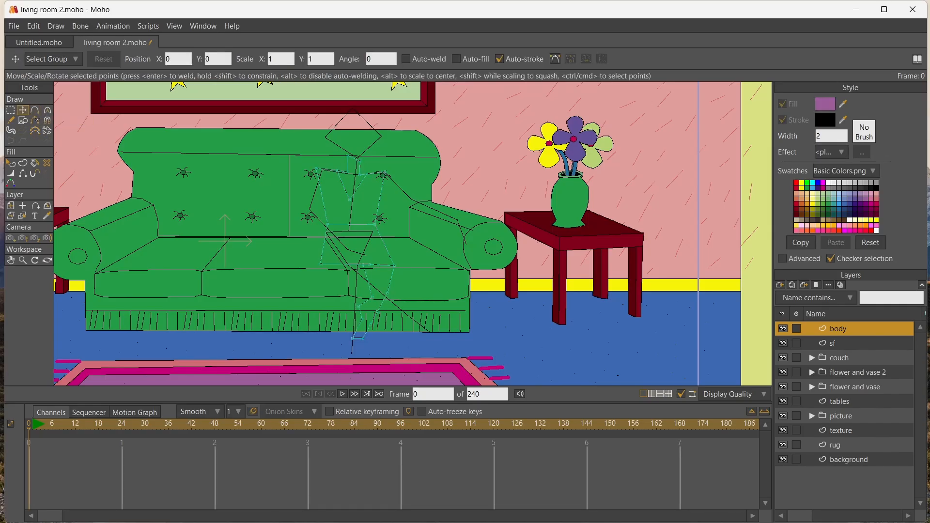
drag(371, 324, 393, 265)
click(807, 203)
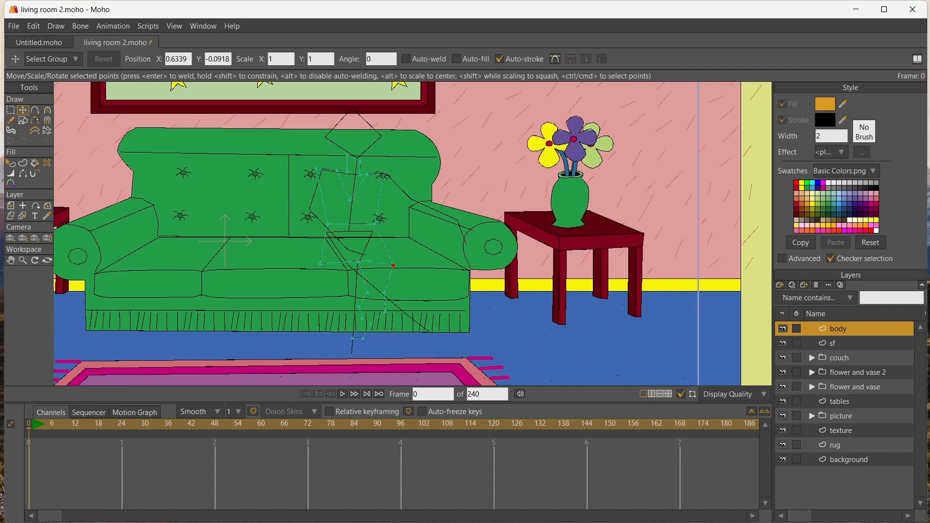
Fill the neck and chest, the leg, and a waist band closed off by a line across the torso with orange
key(p)
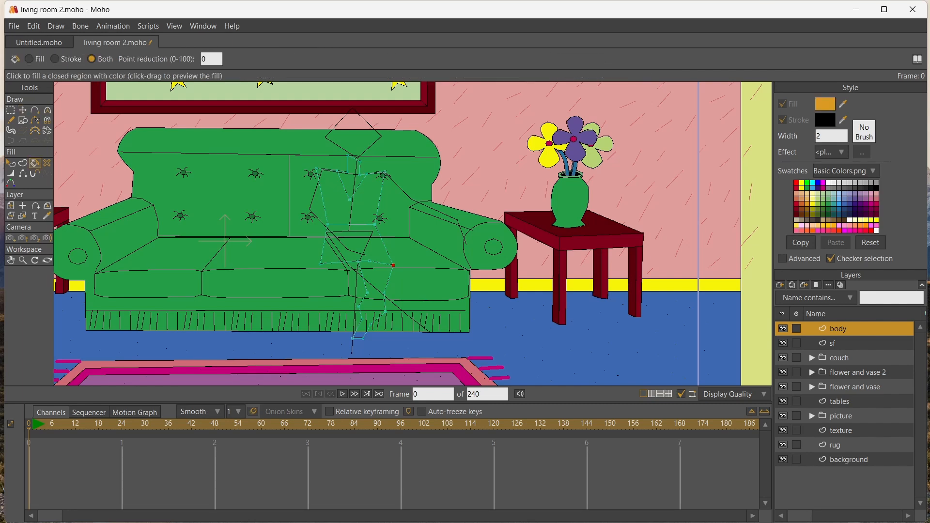
click(351, 177)
click(372, 290)
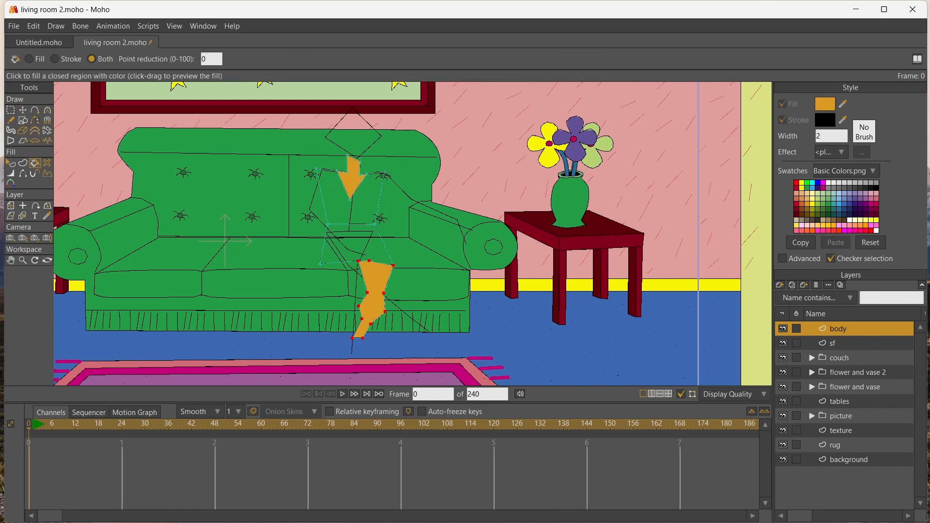
click(34, 110)
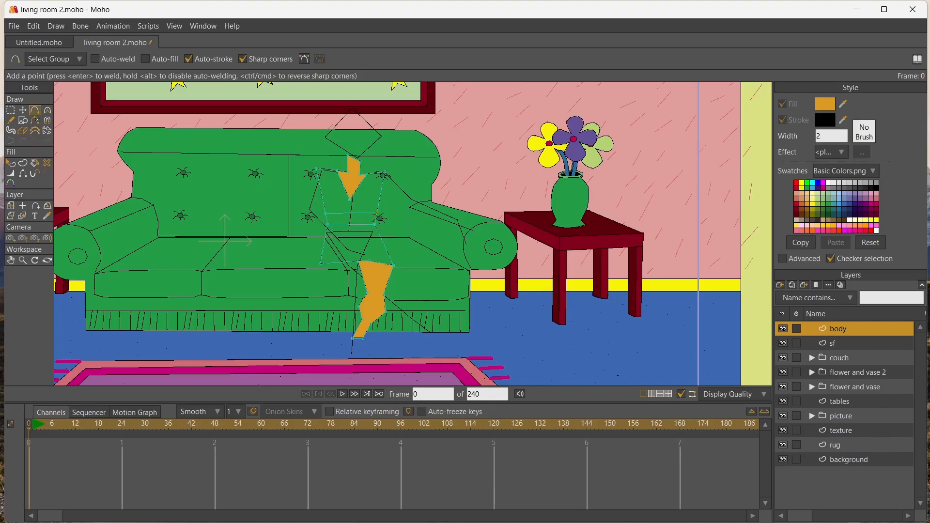
key(u)
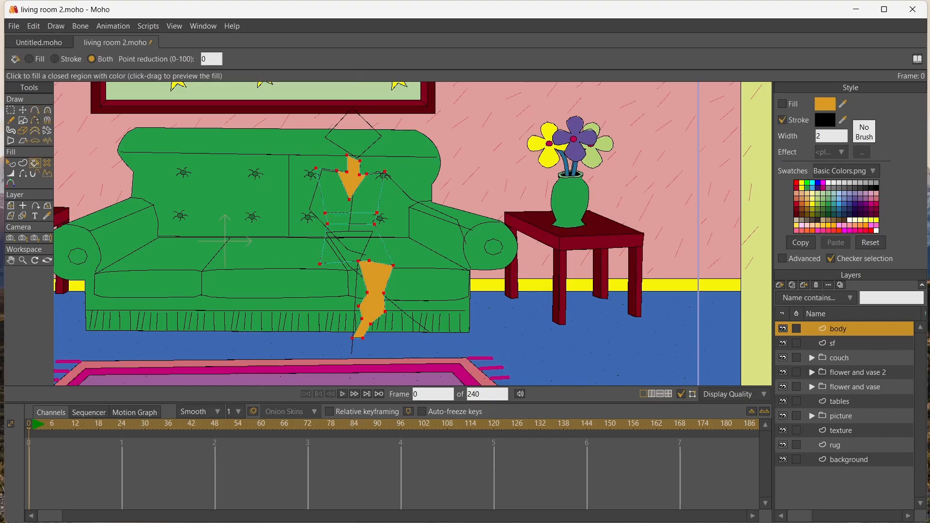
click(351, 218)
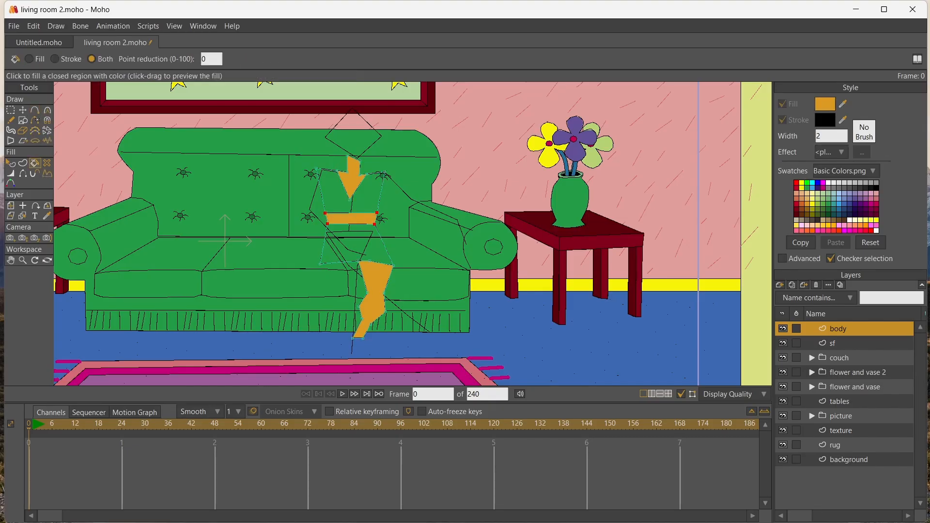
Fill the skirt and the top with crimson
click(876, 204)
click(356, 246)
click(361, 201)
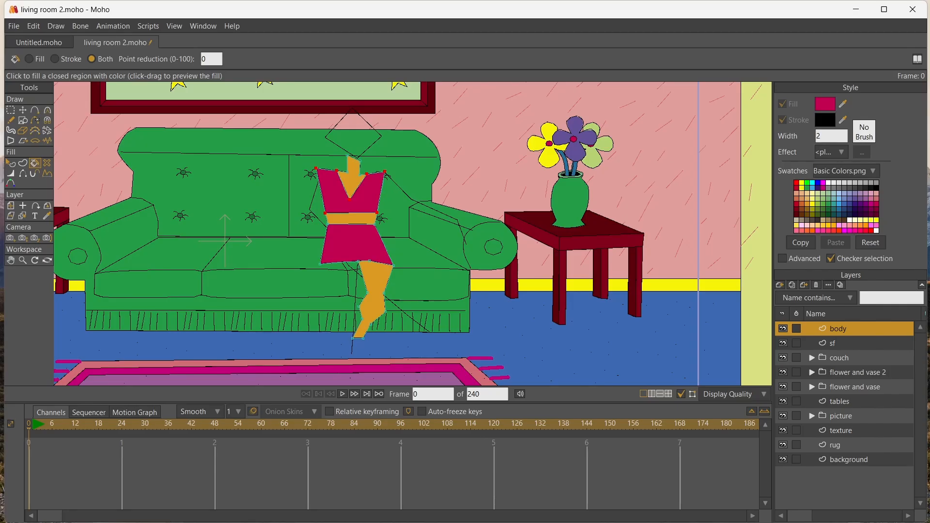
Add a vector layer above the body and outline a second leg crossing over the first from the skirt hem
click(779, 285)
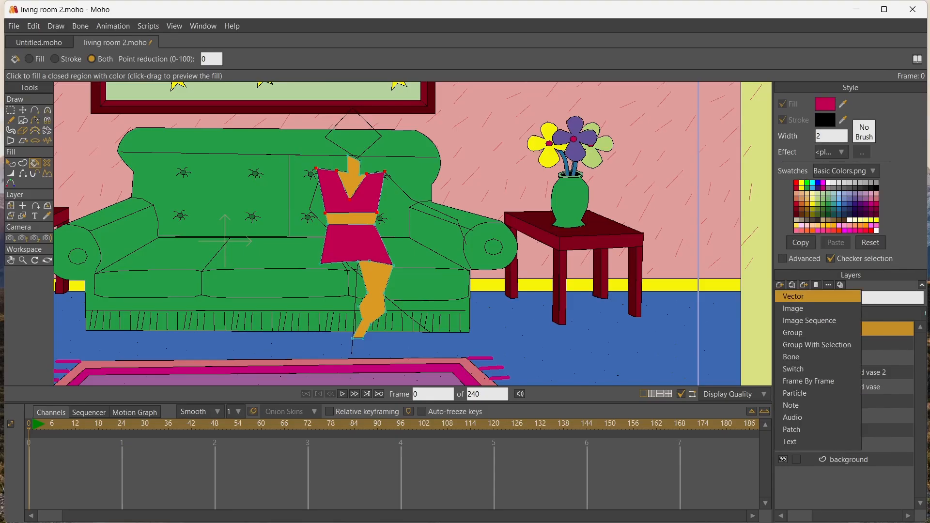
click(799, 295)
click(34, 110)
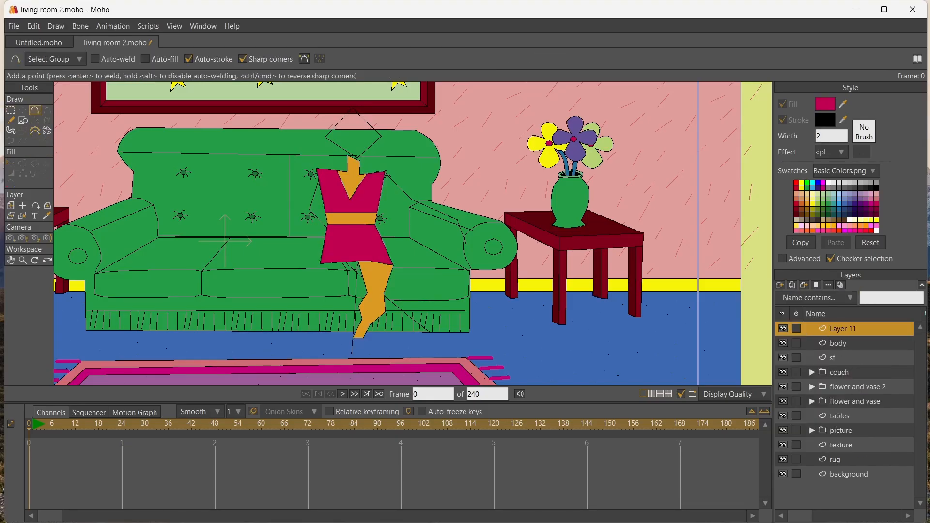
mouse_move(353, 261)
mouse_down()
mouse_move(405, 305)
mouse_move(391, 289)
mouse_up()
drag(390, 305, 414, 319)
Copy the first leg's orange style and fill the crossing leg with it
click(47, 216)
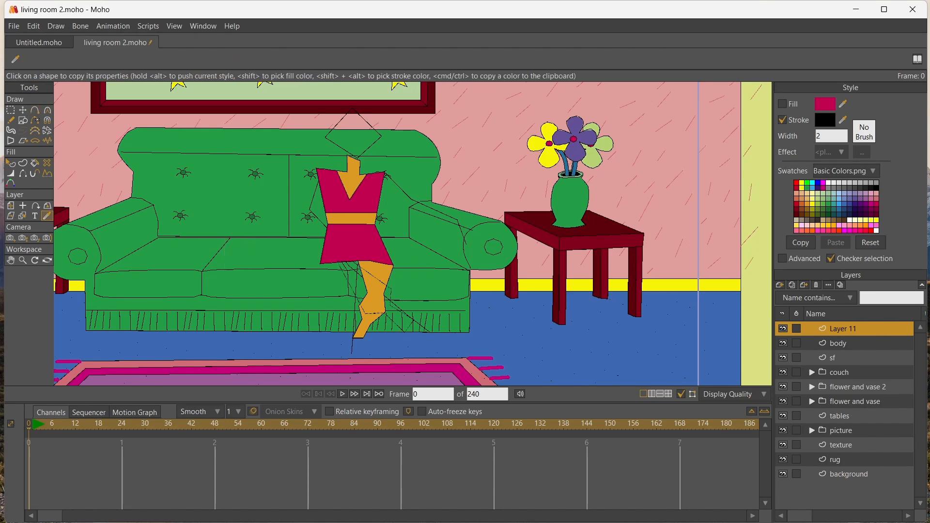
click(375, 283)
click(35, 163)
click(369, 290)
scroll(304, 263, up, 4)
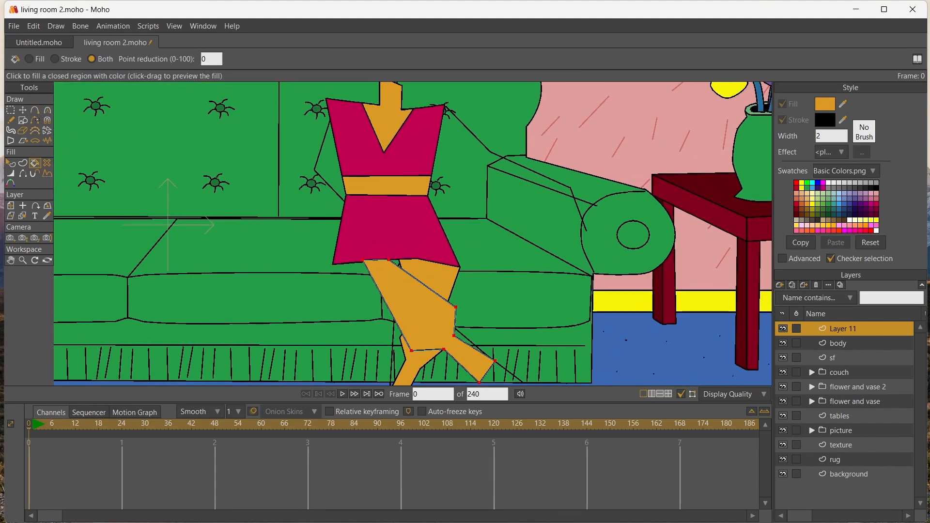
On the body layer, move the back leg's two knee points up toward the skirt and delete them
click(23, 216)
click(428, 278)
scroll(429, 278, up, 1)
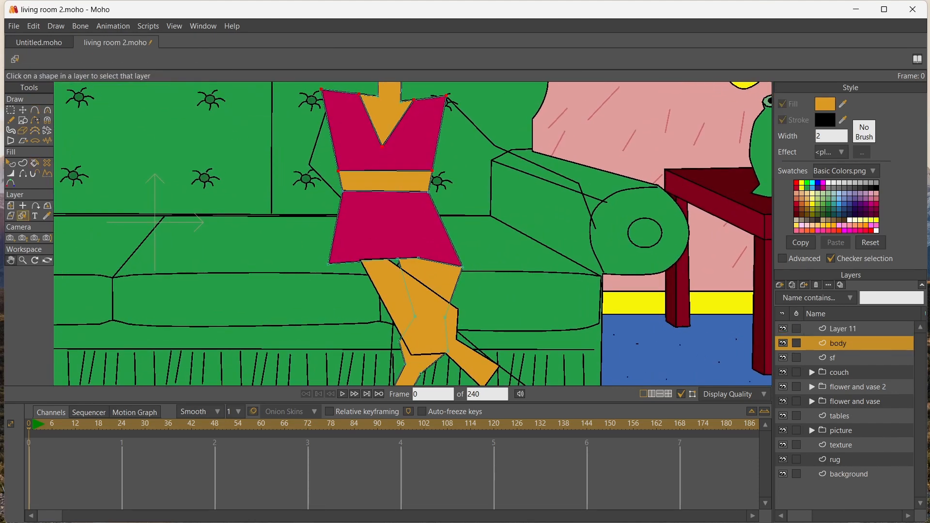
click(11, 261)
drag(310, 301, 282, 220)
key(t)
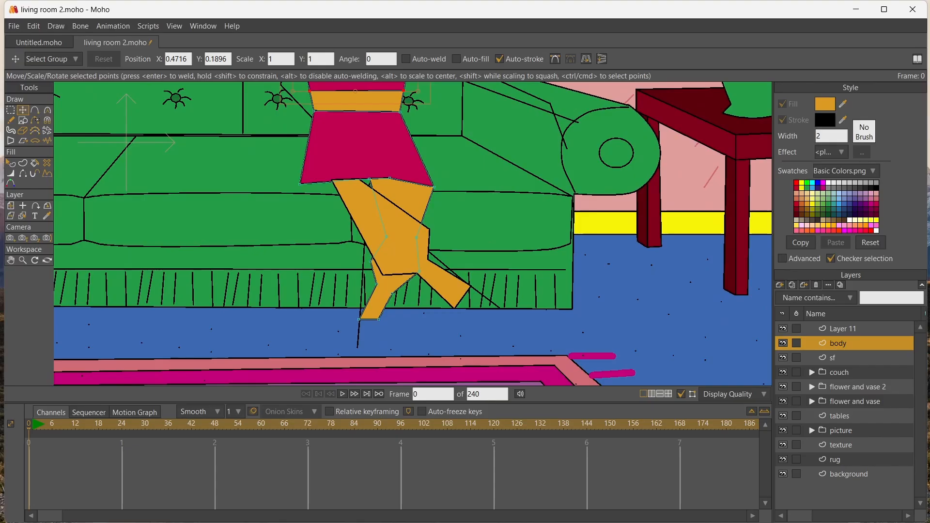
drag(417, 237, 423, 199)
drag(386, 237, 375, 185)
click(422, 200)
key(Delete)
click(374, 185)
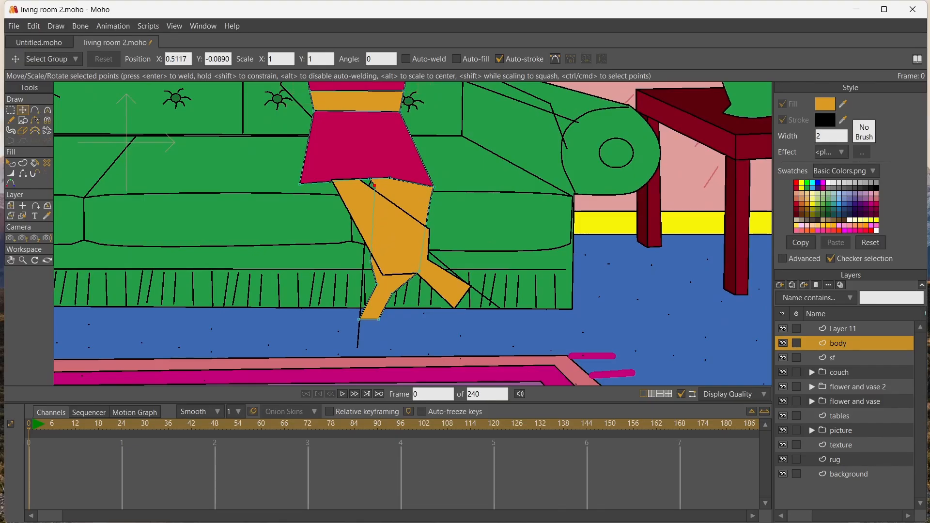
key(Delete)
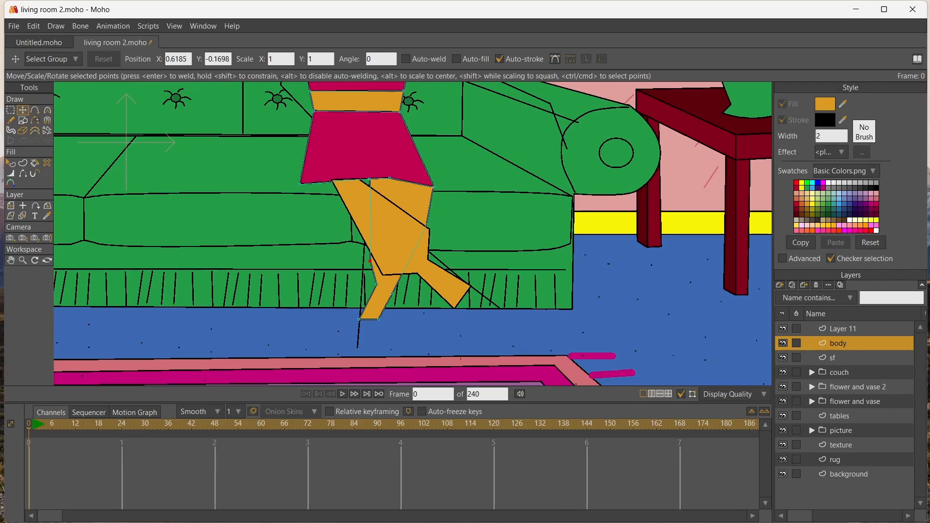
Reshape the back leg by moving its thigh, knee and ankle points to make it slimmer and shorter
drag(370, 261, 367, 210)
drag(404, 267, 377, 249)
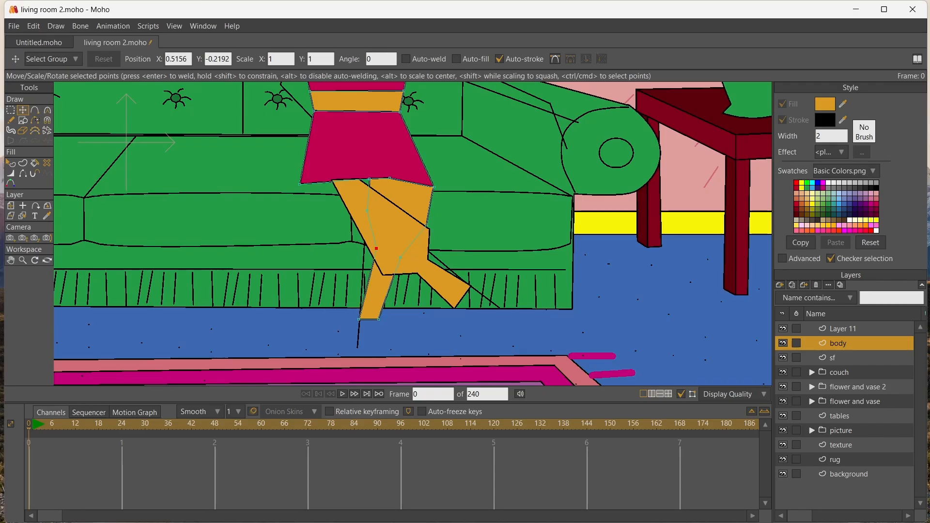
mouse_move(379, 319)
mouse_down()
mouse_move(390, 319)
mouse_move(368, 320)
mouse_up()
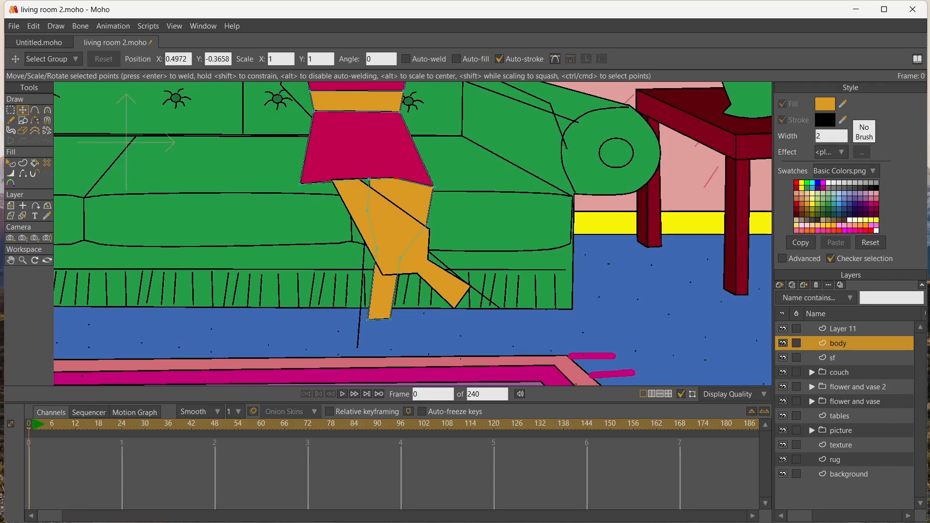
drag(396, 178, 384, 204)
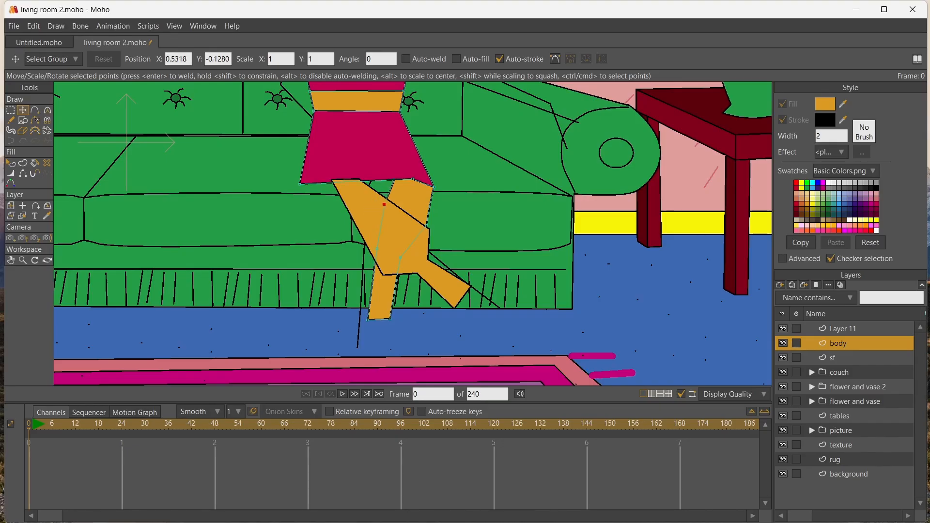
drag(427, 227, 418, 235)
drag(384, 205, 384, 216)
click(400, 257)
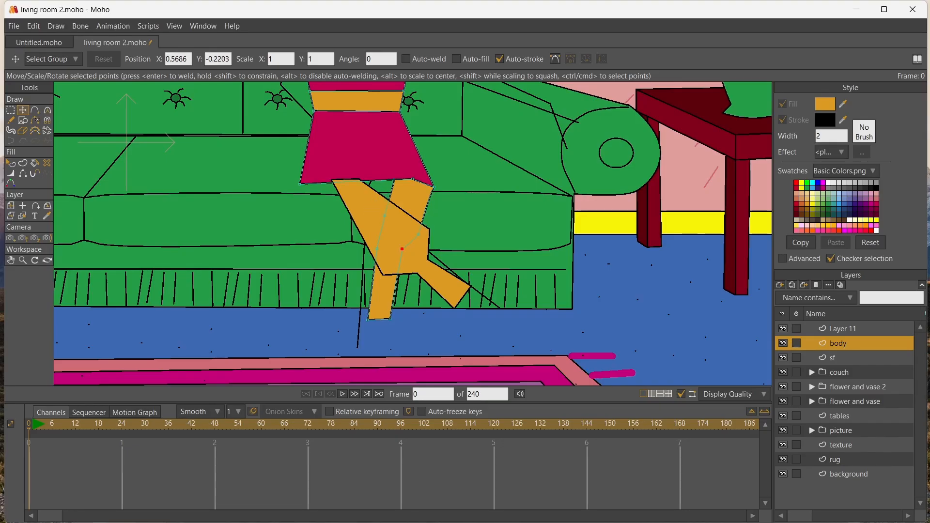
drag(377, 249, 381, 226)
drag(390, 318, 374, 293)
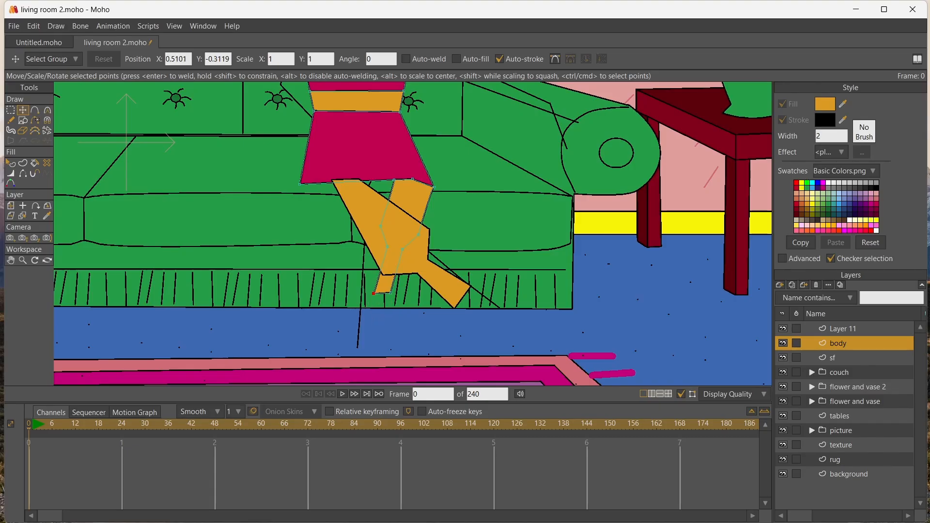
Slim the crossing leg's thigh and knee by moving its outline points inward below the skirt hem
click(23, 216)
click(385, 230)
click(23, 110)
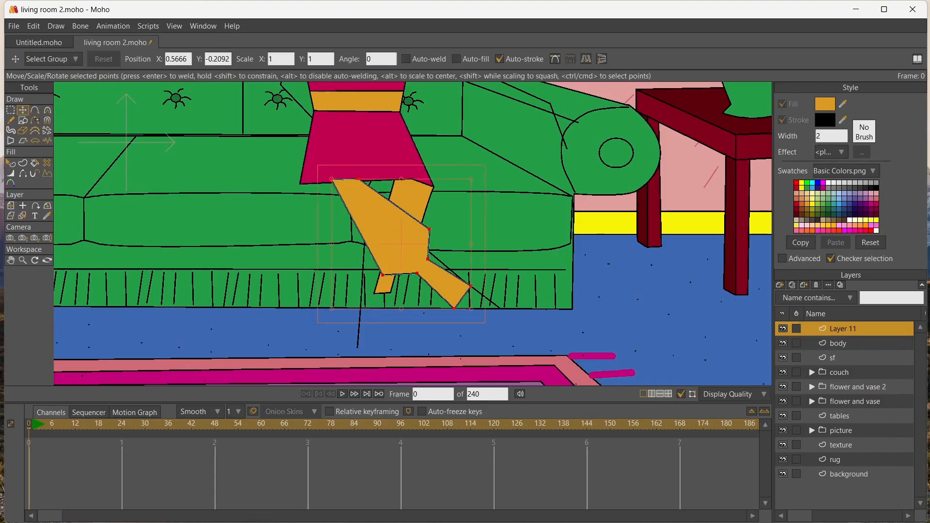
click(359, 179)
mouse_move(359, 179)
mouse_down()
mouse_move(393, 180)
mouse_move(356, 182)
mouse_up()
drag(383, 276, 364, 199)
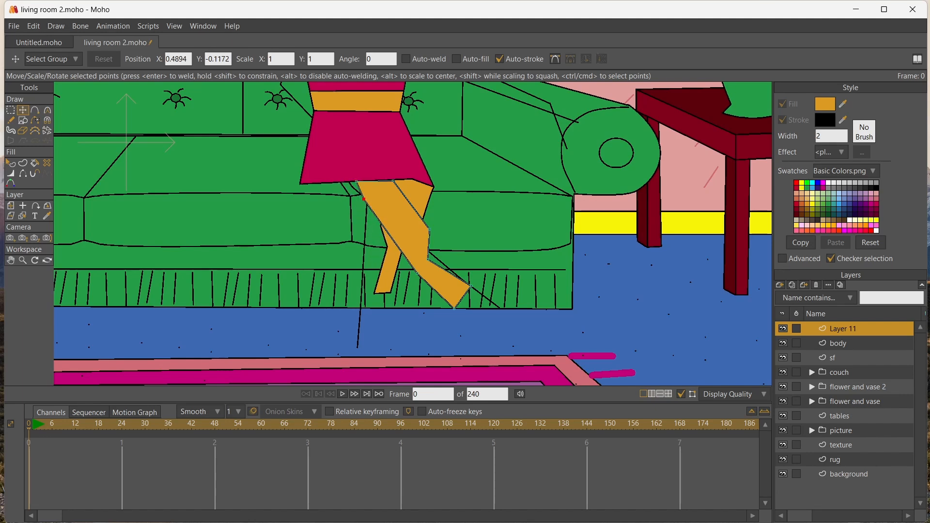
drag(418, 274, 417, 204)
drag(405, 248, 357, 190)
drag(417, 203, 405, 189)
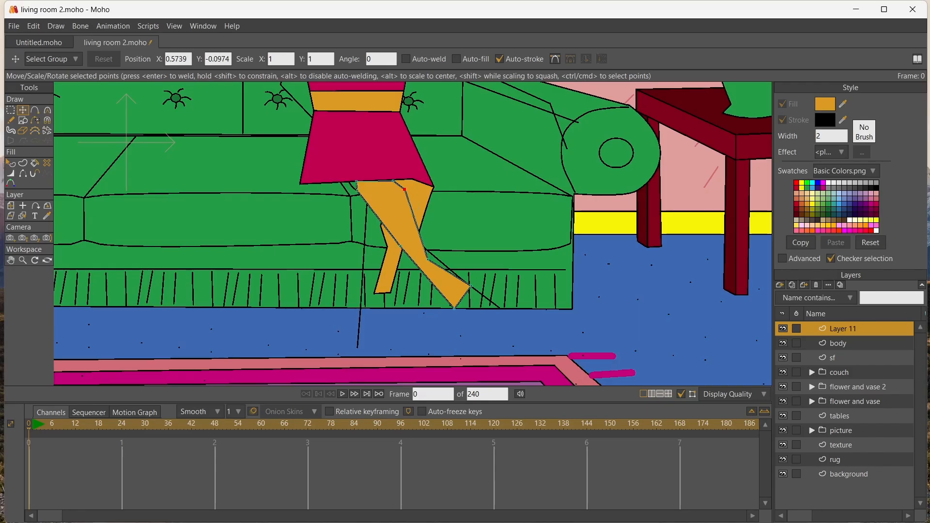
drag(428, 260, 401, 243)
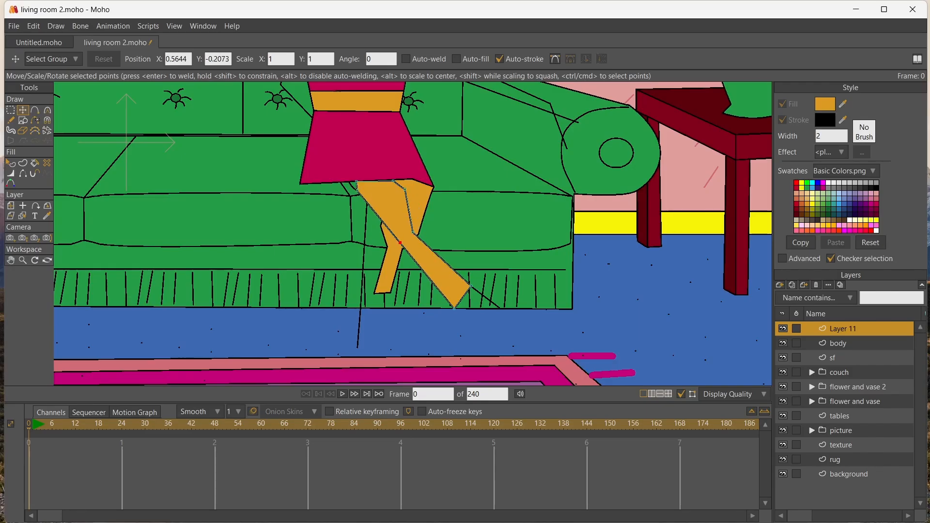
Shorten the crossing leg's lower part and narrow its knee so it ends just past the back leg
drag(470, 286, 430, 257)
drag(454, 309, 423, 272)
drag(393, 180, 396, 191)
drag(412, 234, 391, 230)
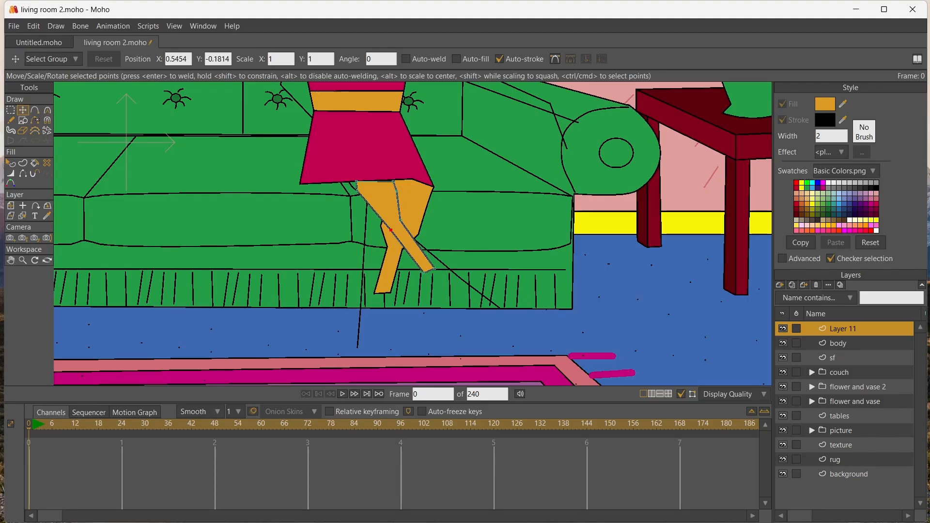
On the body layer, narrow the skirt by moving its hem corner and upper corners inward
click(23, 216)
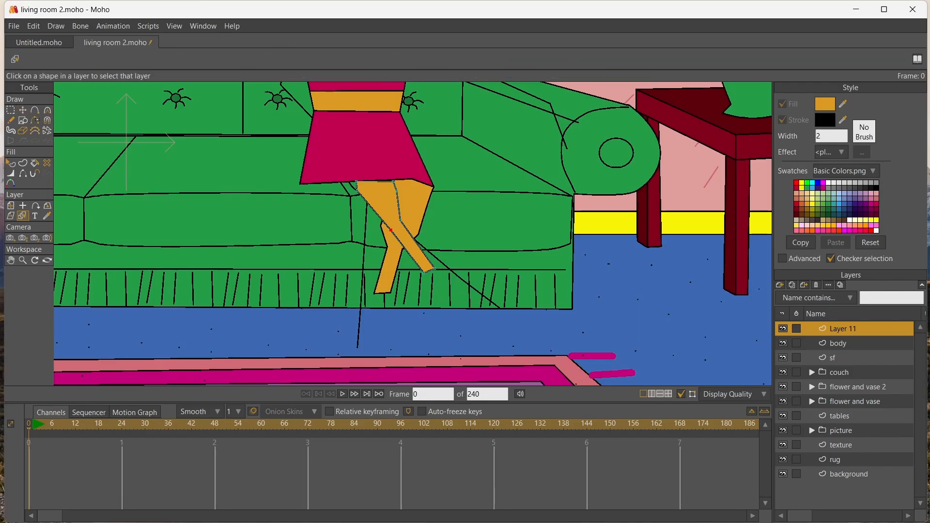
click(389, 270)
click(406, 272)
click(390, 271)
key(t)
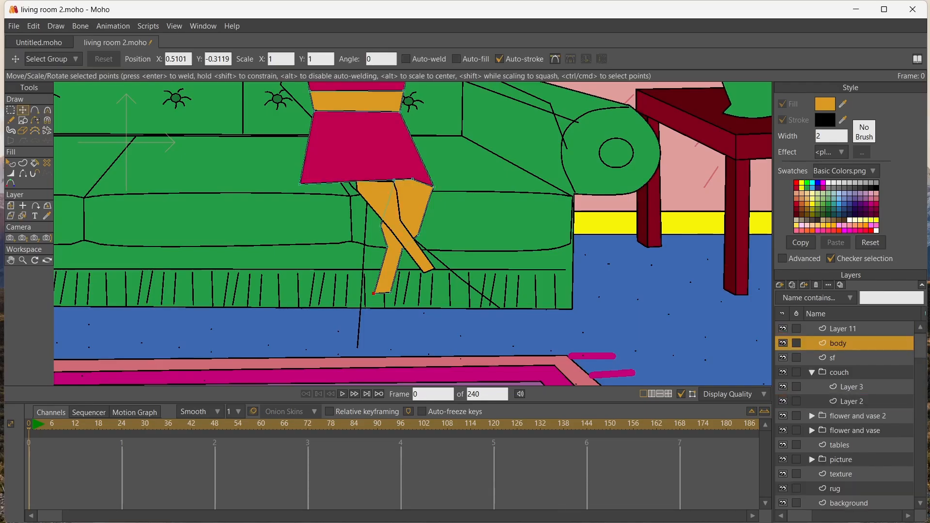
drag(300, 184, 348, 182)
drag(314, 111, 344, 116)
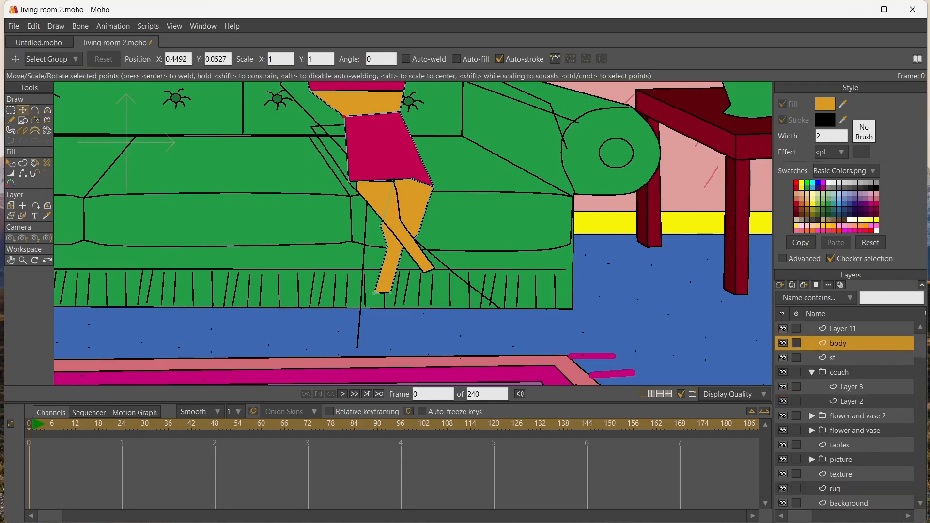
drag(400, 112, 397, 114)
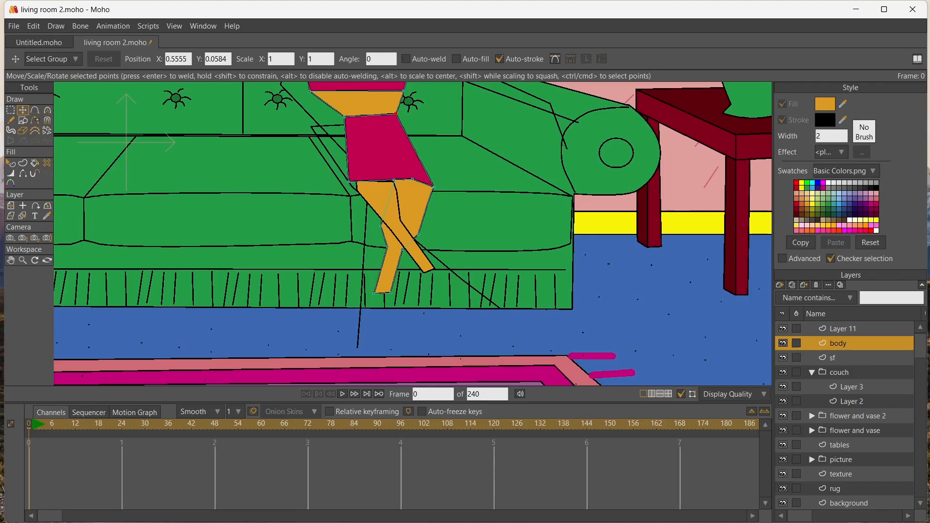
Add a vector layer above the body and outline a foot with a pointed shoe toe below the back leg
click(779, 285)
click(794, 295)
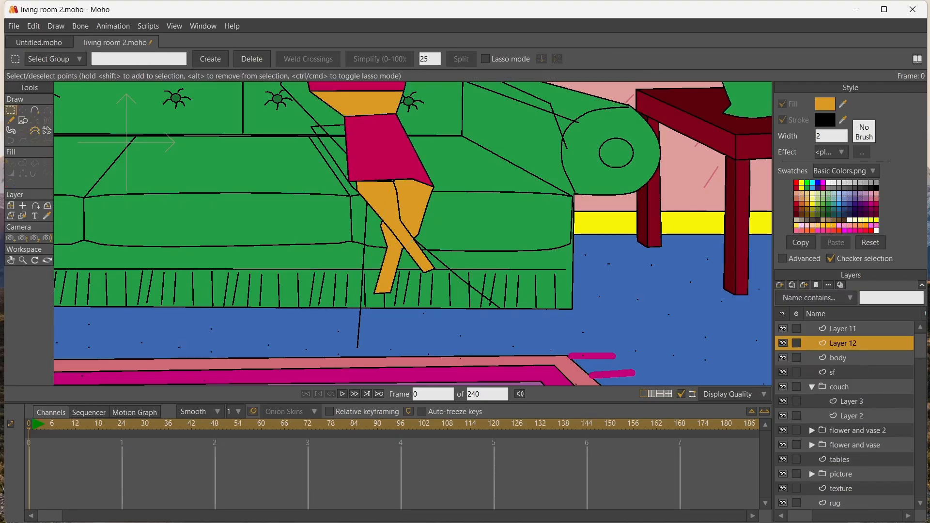
click(35, 110)
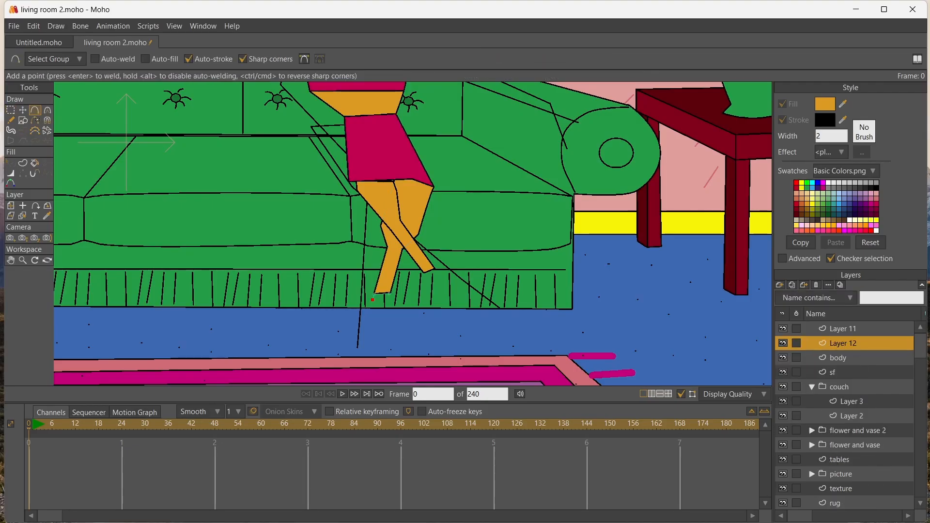
mouse_move(390, 294)
mouse_down()
mouse_move(375, 294)
mouse_move(401, 329)
mouse_up()
mouse_move(401, 330)
mouse_down()
mouse_move(385, 351)
mouse_move(364, 341)
mouse_up()
drag(372, 304, 373, 300)
click(396, 311)
click(370, 313)
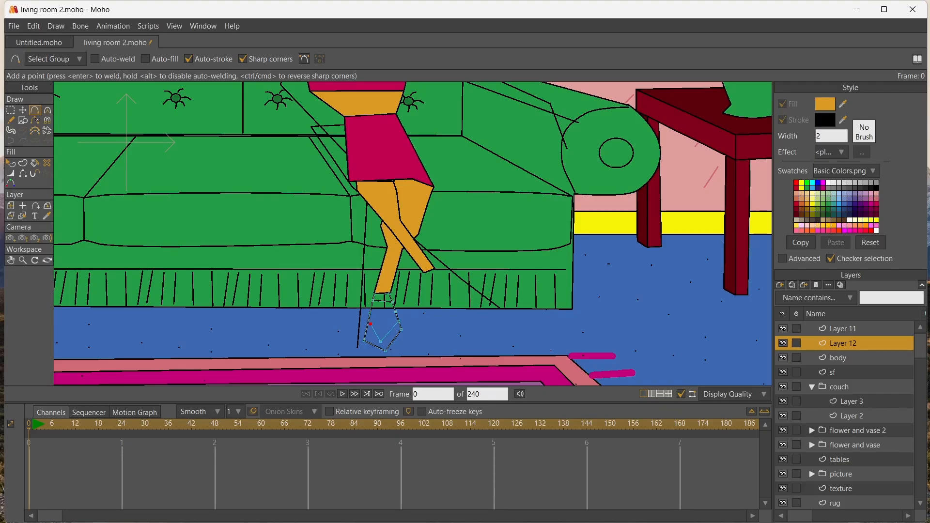
Adjust the foot's points to taper the ankle and toe, and add an ankle strap outline overlapping the leg
key(ctrl+a)
click(23, 110)
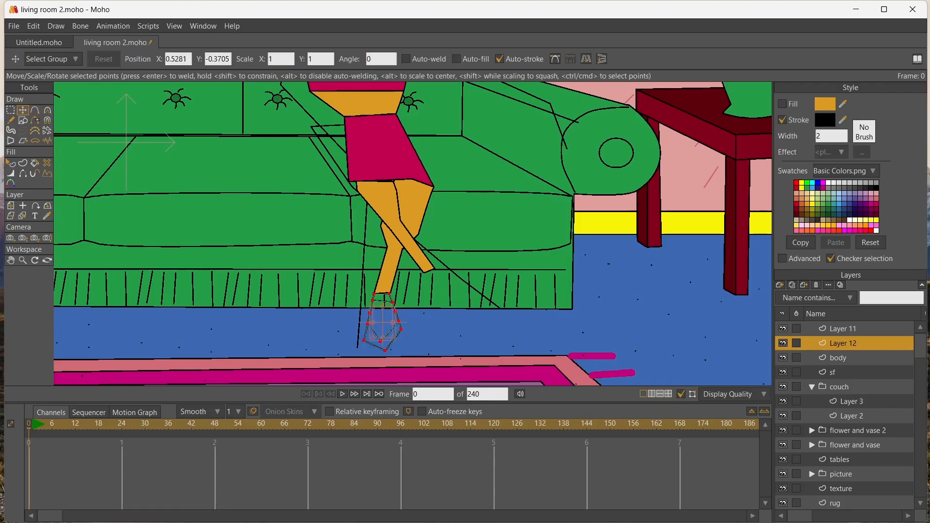
key(Return)
drag(390, 293, 376, 308)
drag(401, 337, 367, 341)
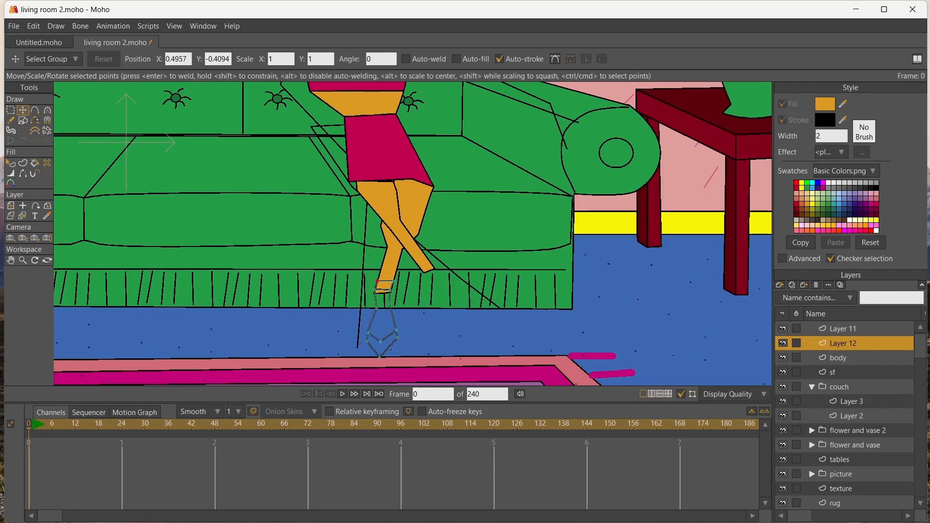
click(393, 281)
click(376, 289)
Fill the foot with orange, and the ankle strap and pointed shoe toe with red
click(35, 163)
click(383, 315)
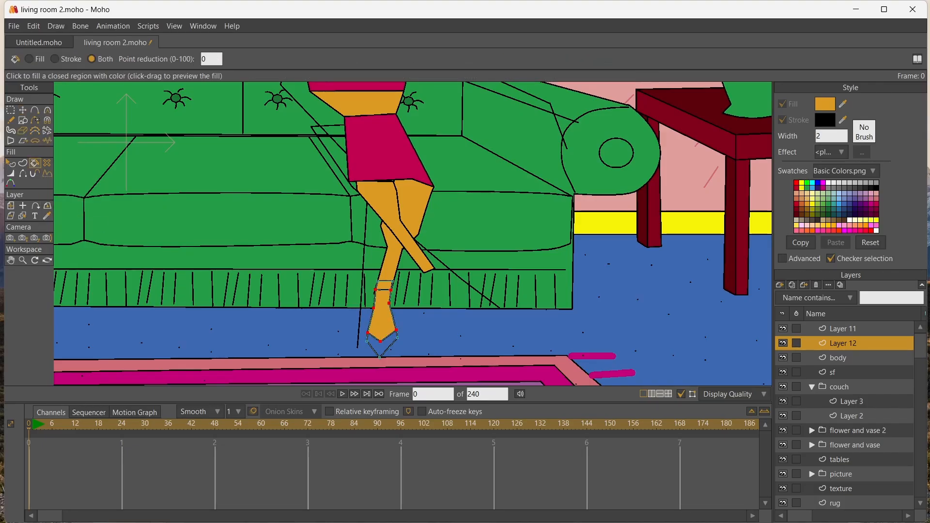
click(796, 183)
click(384, 285)
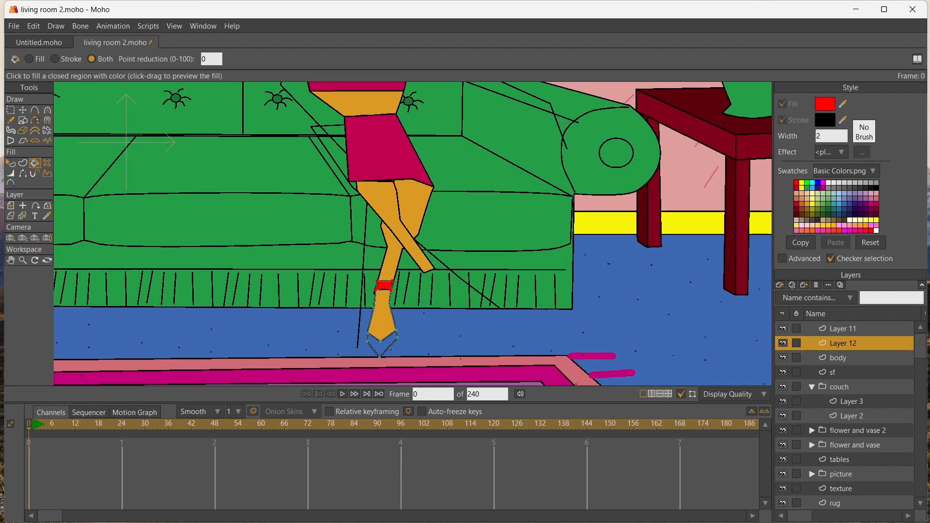
click(382, 343)
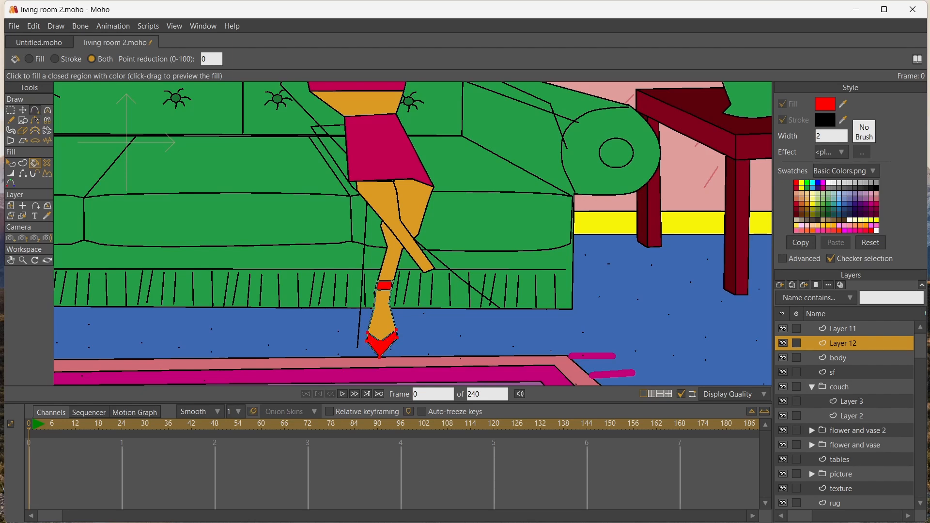
Outline a high-heeled foot with a pointed toe, thin heel and ankle strap at the end of the front leg
click(34, 111)
drag(424, 274, 474, 289)
click(498, 294)
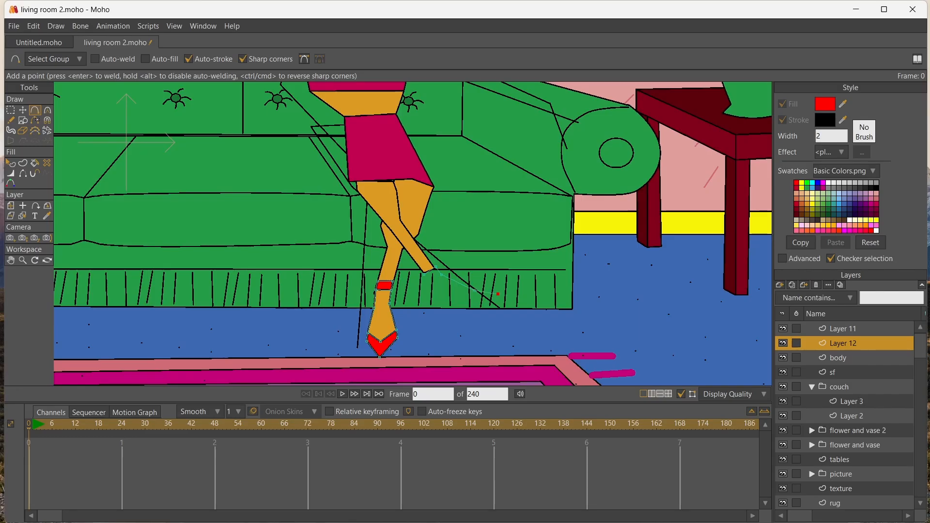
click(478, 305)
click(450, 301)
click(435, 287)
click(430, 310)
click(423, 310)
click(427, 287)
drag(424, 272, 429, 259)
click(417, 263)
click(425, 276)
key(Return)
Add dividing lines inside the new foot outline to separate the shoe's pointed toe and heel cup from the skin
drag(475, 290, 417, 280)
click(445, 296)
key(Return)
scroll(432, 289, up, 8)
key(Return)
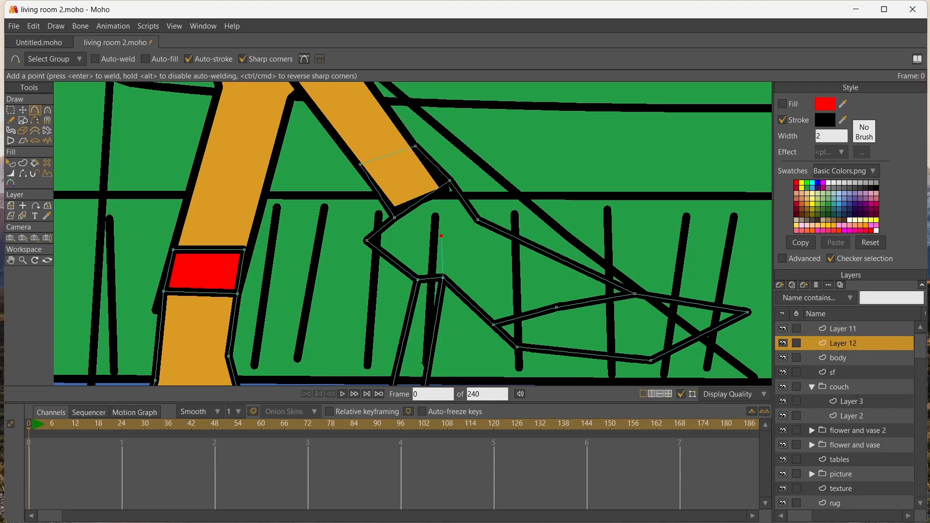
drag(442, 236, 406, 210)
key(Return)
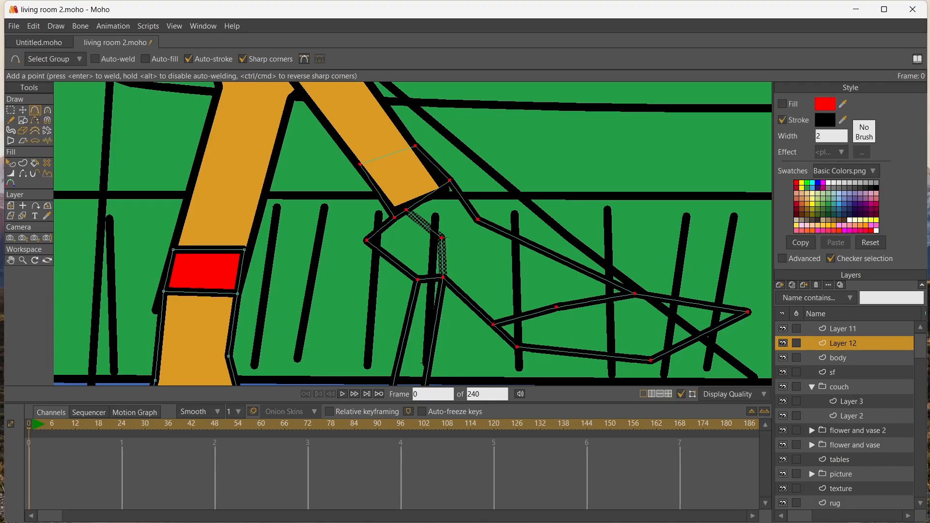
Fill the front foot's heel cup, ankle strap and pointed shoe toe with red
click(11, 260)
drag(421, 291, 418, 226)
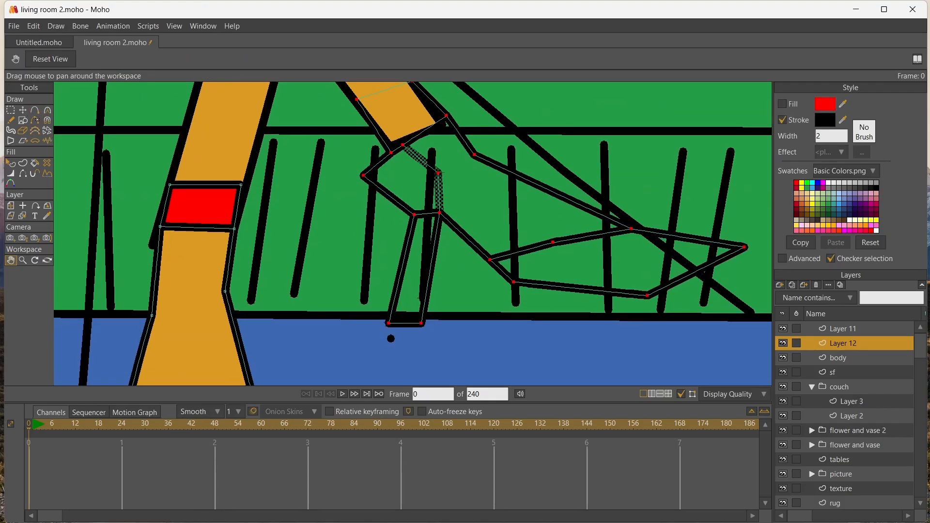
key(p)
click(402, 179)
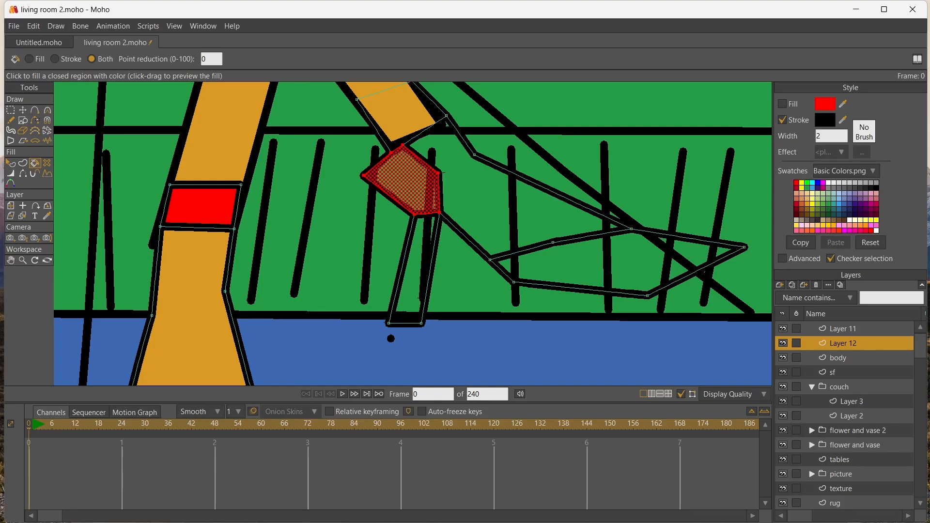
key(Return)
scroll(390, 121, up, 1)
scroll(390, 121, down, 4)
click(396, 118)
click(514, 203)
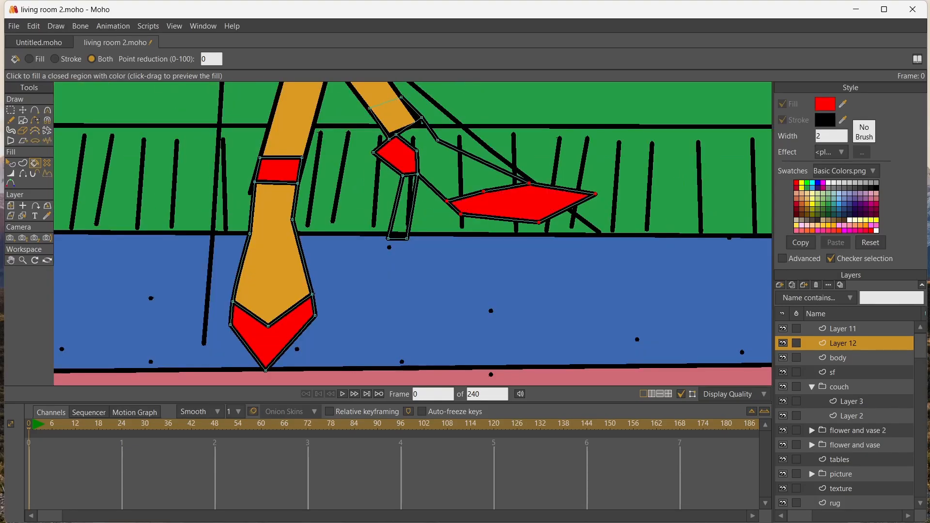
Move Layer 12 above Layer 11 and fill the shoe's thin heel with dark grey
drag(843, 343, 843, 323)
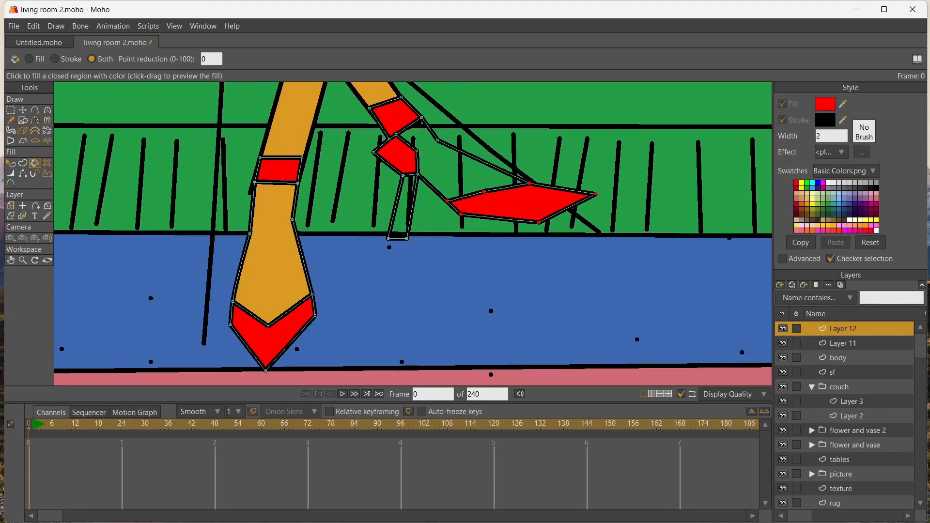
click(865, 188)
click(402, 208)
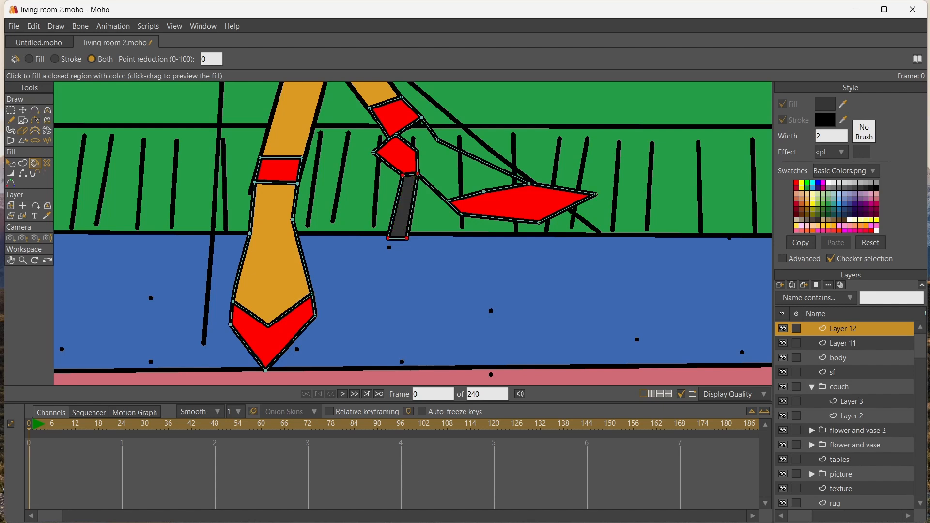
Sample the orange skin colour from the back foot and fill the front foot with it
click(47, 216)
click(274, 237)
click(34, 163)
click(446, 167)
Shift the point on the upper edge of the front foot slightly outward to round the instep
key(t)
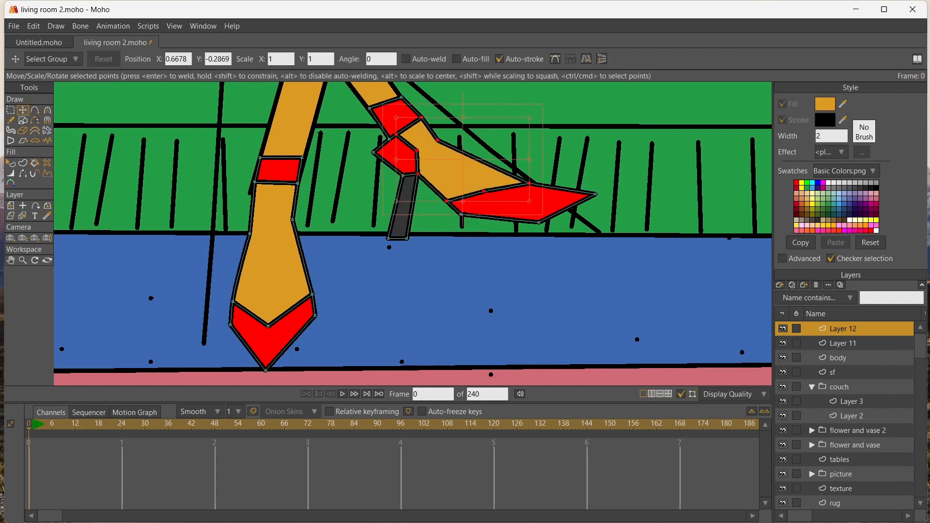
click(438, 140)
drag(438, 140, 444, 138)
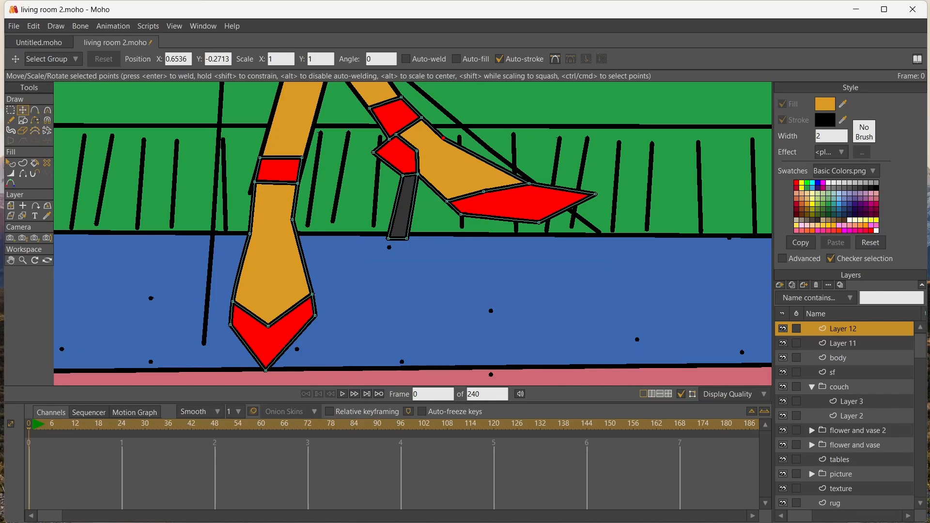
key(a)
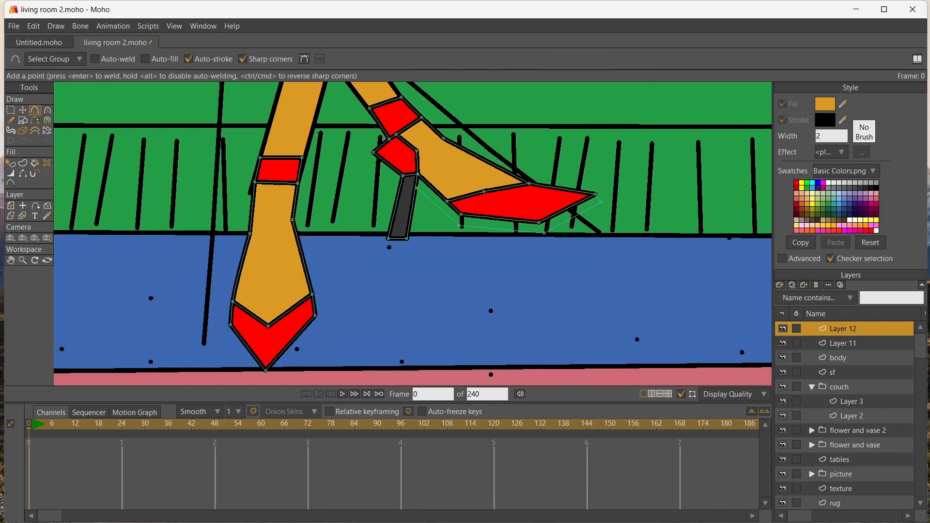
Sample the dark grey from the front shoe's heel and fill the shoe's sole with it
key(Return)
key(i)
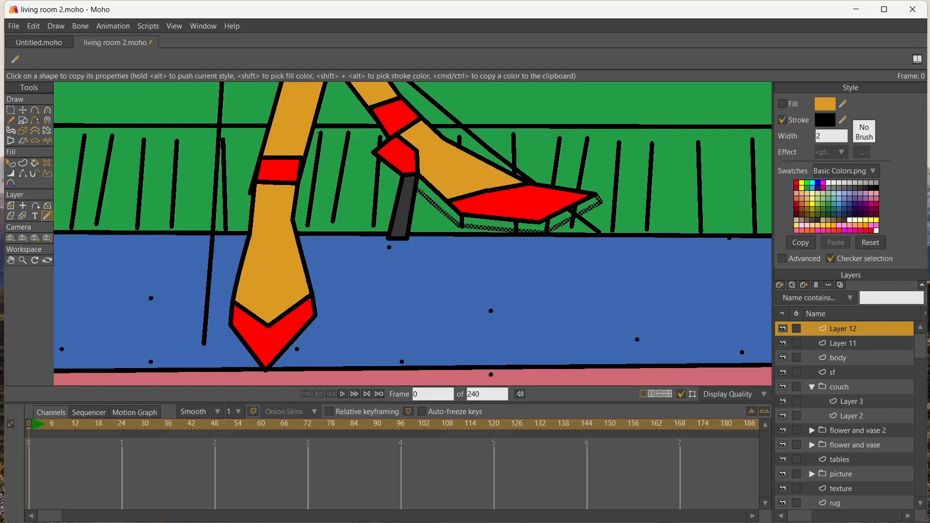
click(403, 208)
click(35, 164)
click(501, 224)
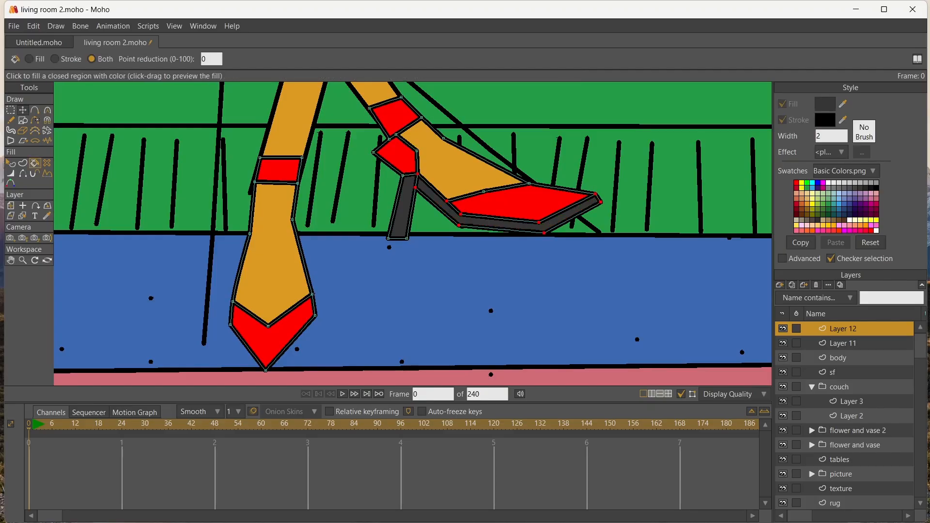
Move the points of the front shoe's ankle strap, heel cup, heel and sole so the heel stands upright under the foot
click(22, 109)
drag(388, 139, 418, 112)
drag(416, 150, 403, 184)
drag(407, 239, 390, 239)
drag(403, 183, 461, 216)
mouse_move(601, 202)
mouse_down()
mouse_move(601, 223)
mouse_move(601, 213)
mouse_up()
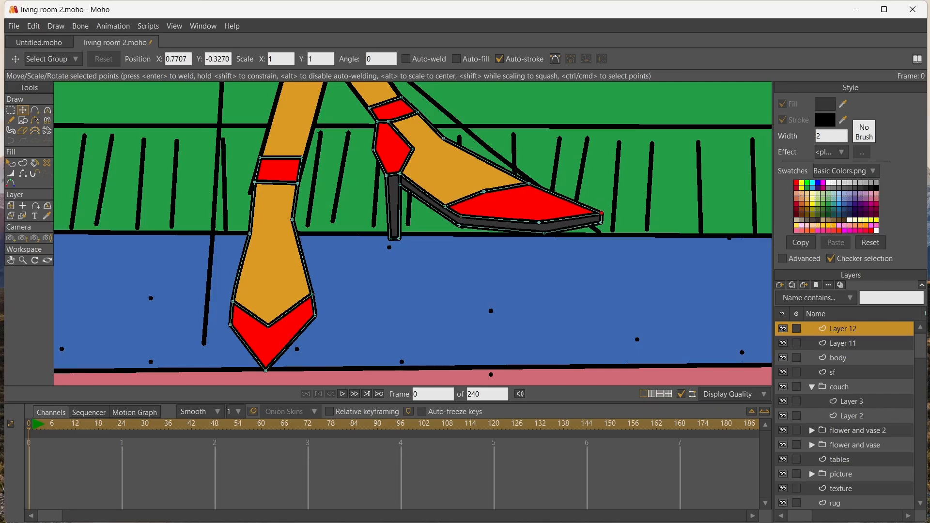
Lower the points of the front shoe's toe and sole to make a flat, pointed tip
drag(529, 183, 526, 190)
drag(483, 192, 533, 196)
drag(602, 214, 602, 232)
drag(543, 233, 544, 232)
drag(602, 218, 603, 223)
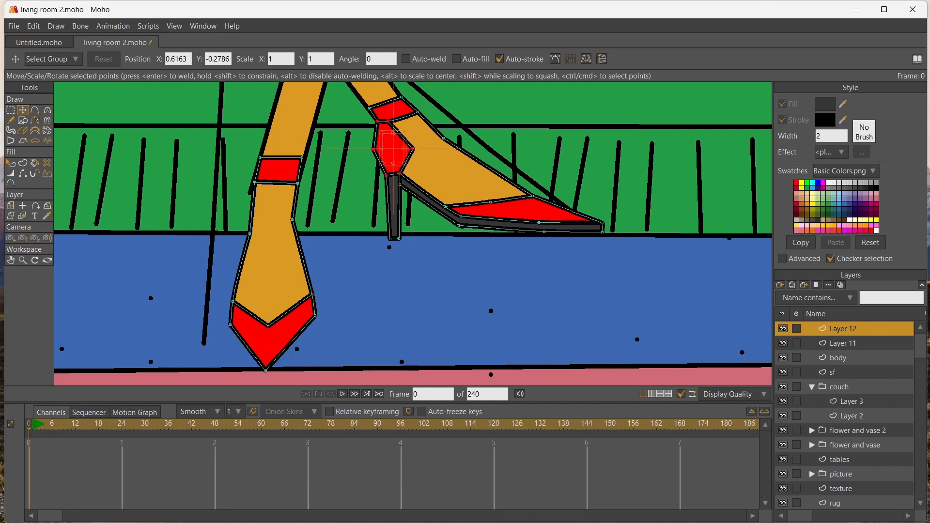
Curve the side points of the front shoe's red heel cup to round it
key(c)
drag(413, 150, 392, 150)
scroll(173, 183, down, 3)
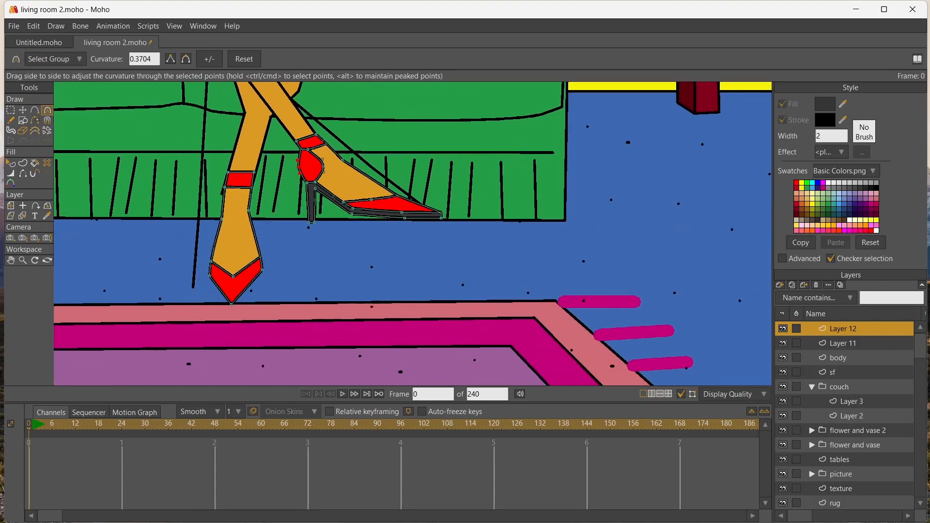
Reshape the back foot's red ankle strap and curve its upper and lower edges
scroll(174, 183, up, 2)
click(23, 110)
drag(236, 225, 239, 178)
click(35, 109)
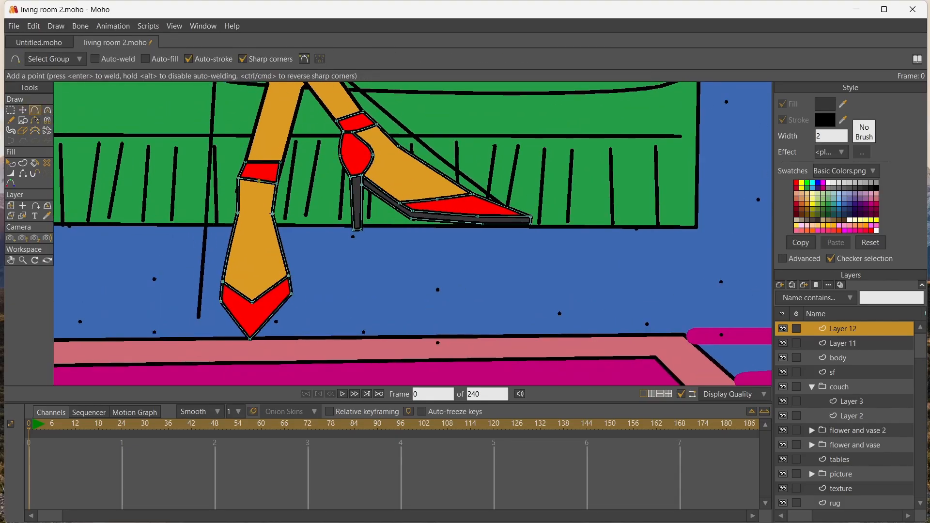
key(t)
mouse_move(259, 181)
mouse_down()
mouse_move(261, 167)
mouse_move(279, 168)
mouse_move(243, 179)
mouse_up()
key(c)
key(t)
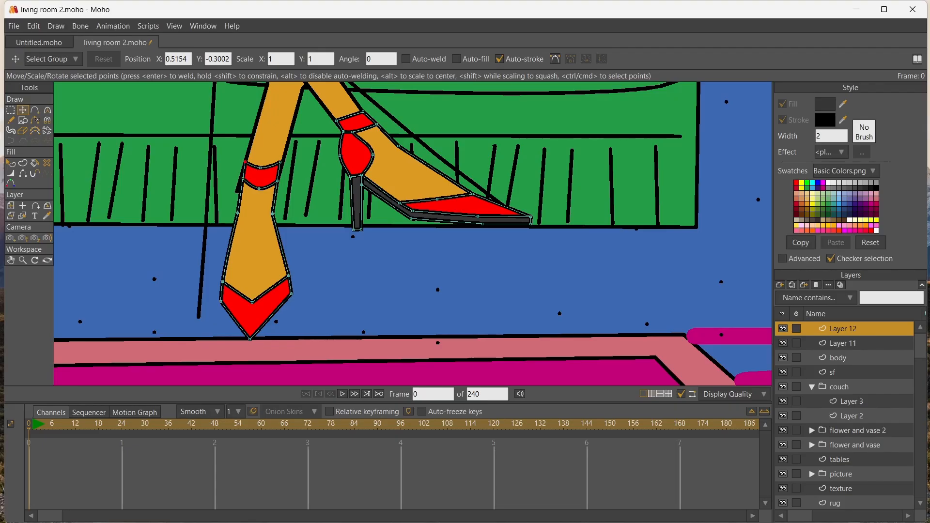
Adjust the back foot's ankle point and the corners and tip of its red shoe toe
drag(237, 212, 241, 211)
drag(223, 282, 214, 292)
drag(250, 339, 246, 338)
drag(288, 275, 288, 283)
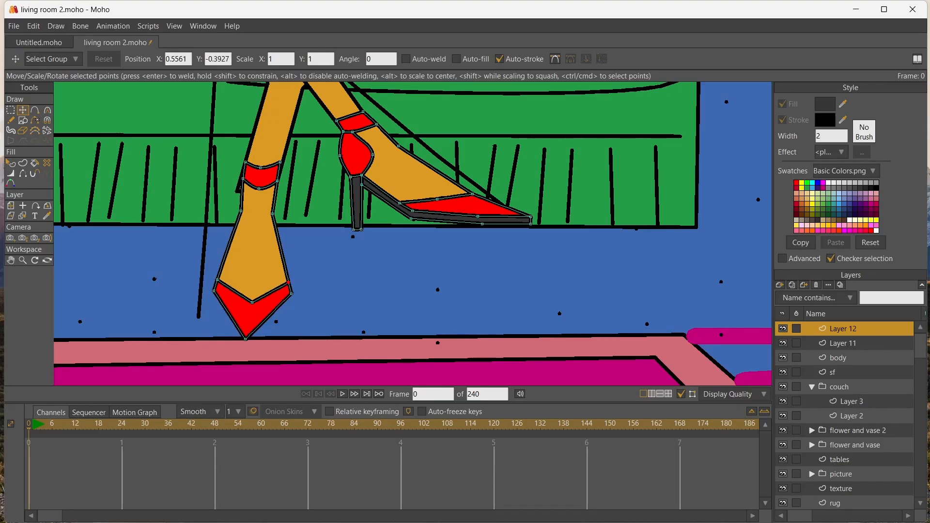
drag(217, 279, 217, 282)
scroll(271, 181, down, 9)
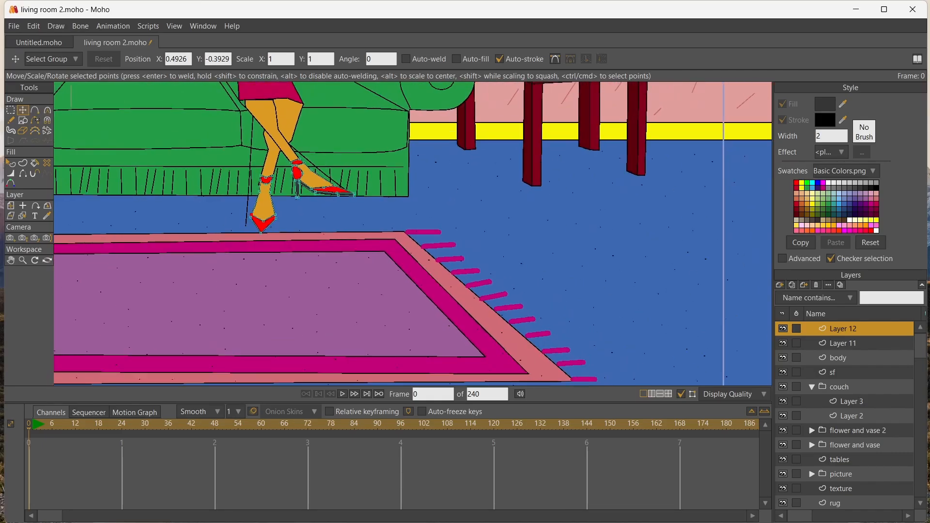
On the body layer, adjust the back leg's ankle and calf points and shift the skirt's lower corner inward
scroll(271, 180, up, 1)
click(23, 216)
drag(232, 181, 274, 158)
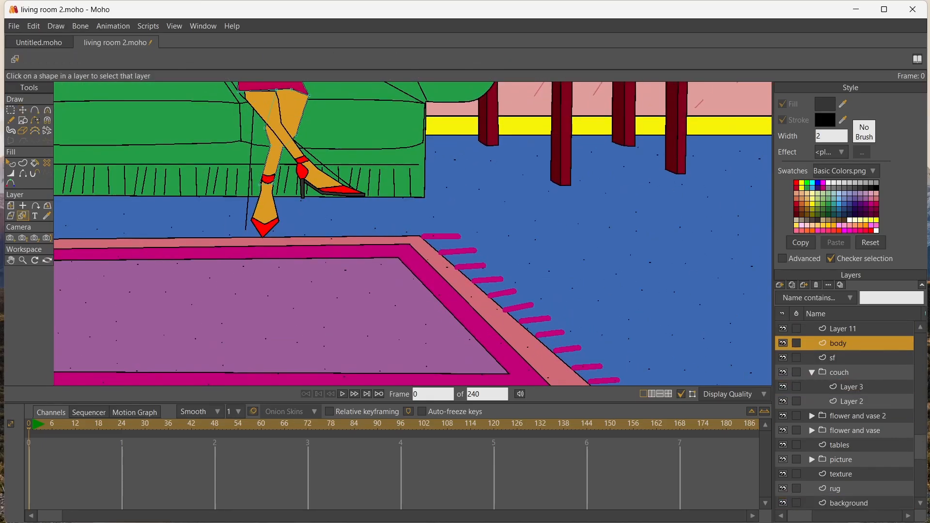
click(11, 261)
drag(189, 101, 160, 208)
scroll(161, 208, up, 2)
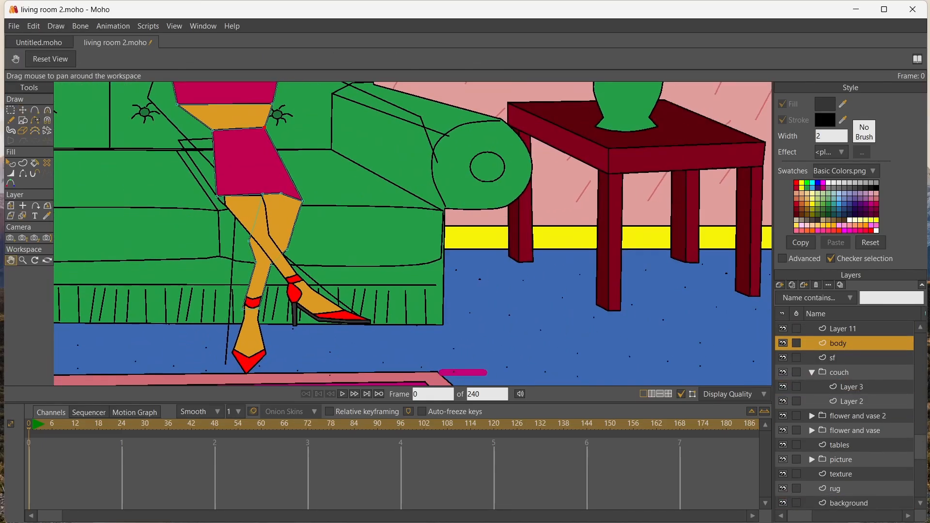
key(t)
drag(243, 309, 245, 309)
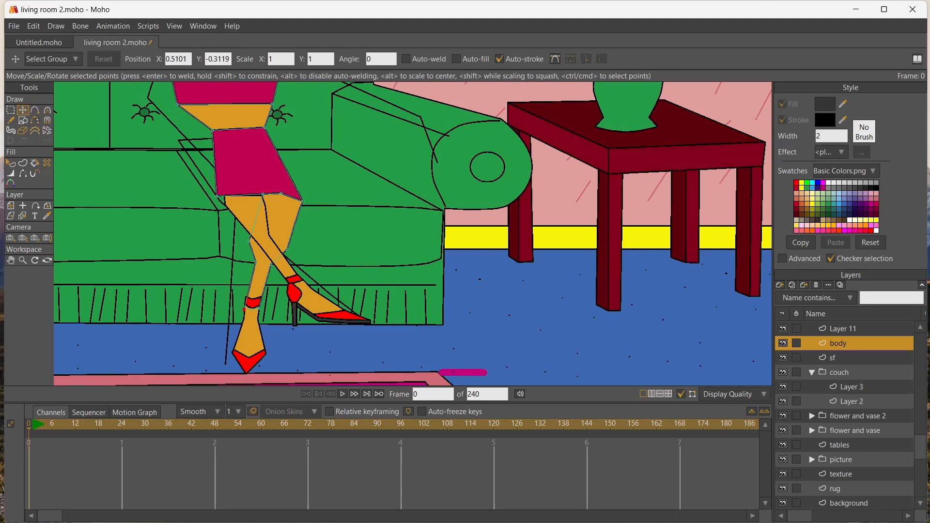
drag(249, 241, 287, 239)
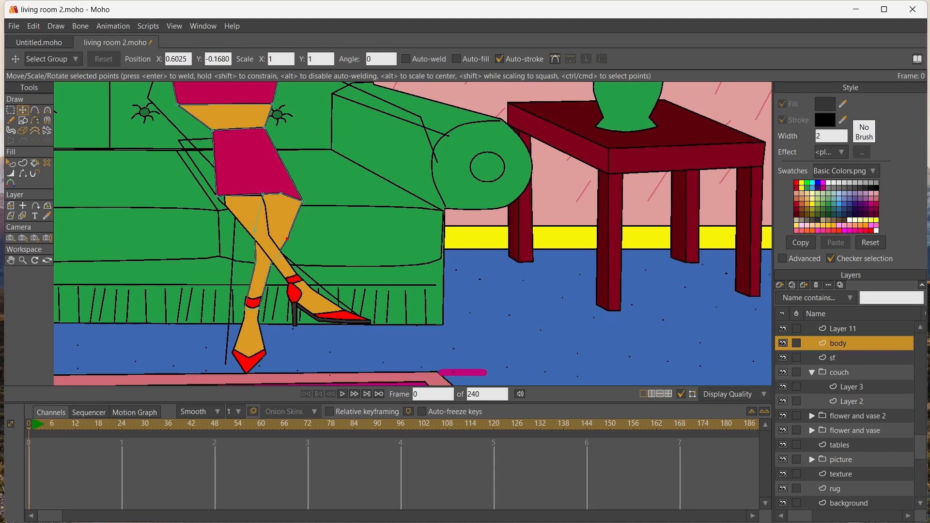
drag(216, 195, 223, 197)
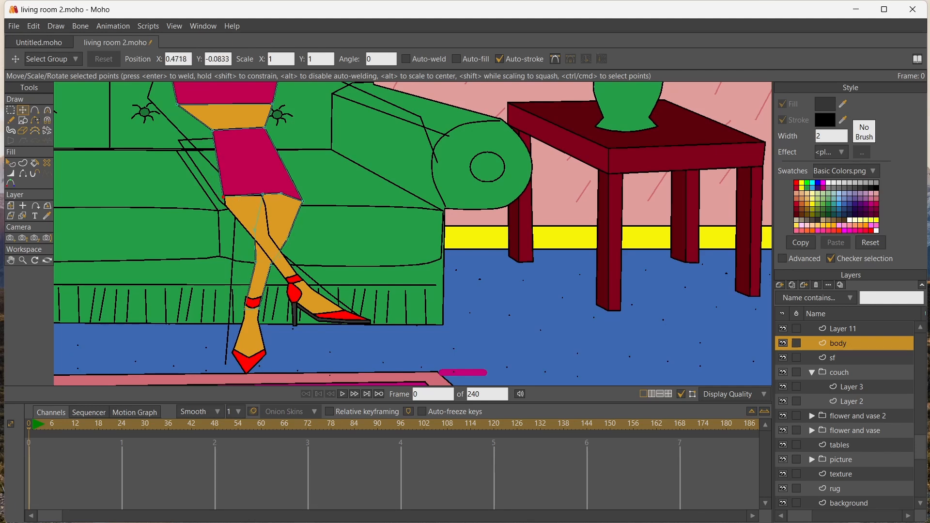
Reshape the front leg's thigh, knee and calf points on Layer 11 and round the outer edge of the knee
click(23, 216)
click(253, 219)
click(23, 111)
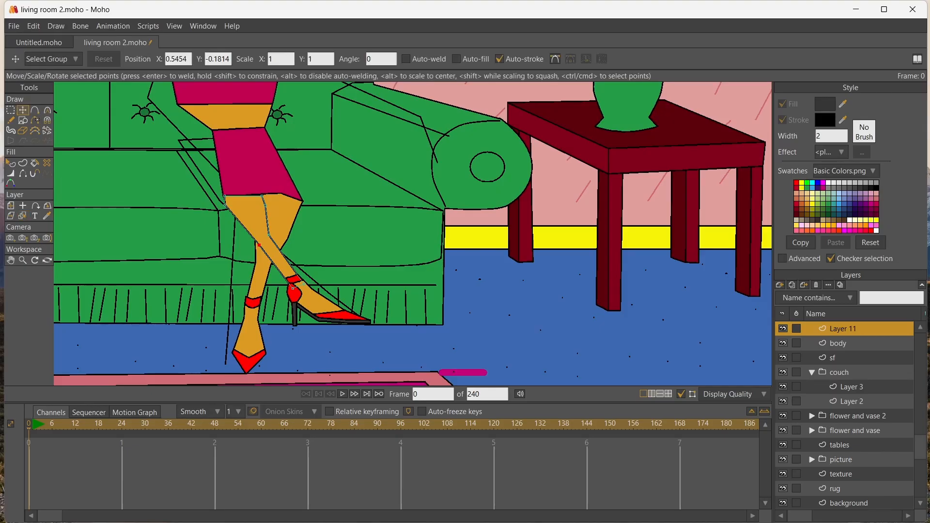
drag(224, 205, 258, 241)
drag(273, 206, 278, 232)
drag(232, 211, 275, 234)
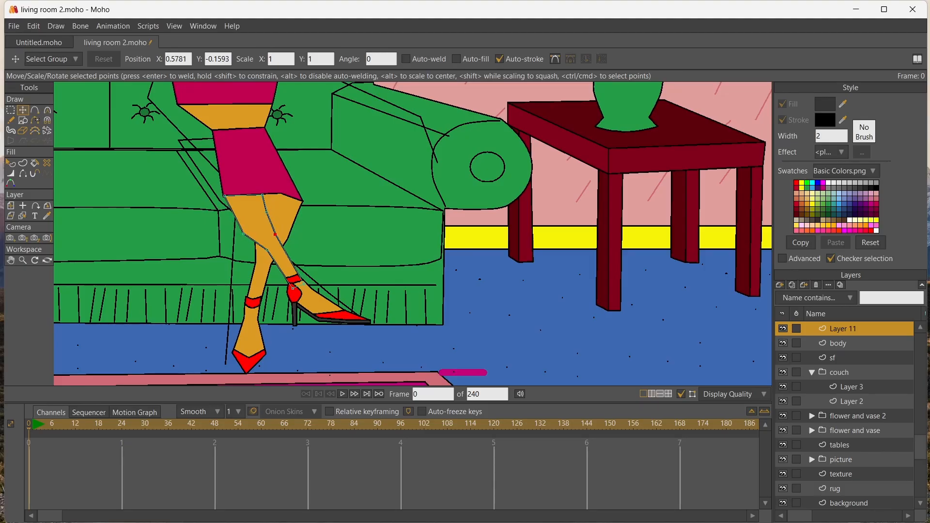
mouse_move(224, 195)
mouse_down()
mouse_move(262, 193)
mouse_move(230, 196)
mouse_up()
click(221, 196)
drag(244, 234, 246, 343)
key(c)
On the body layer, shift the skirt's corners and pull the waist's wide side inward to slim the midriff
scroll(249, 233, up, 1)
key(space)
scroll(248, 233, down, 2)
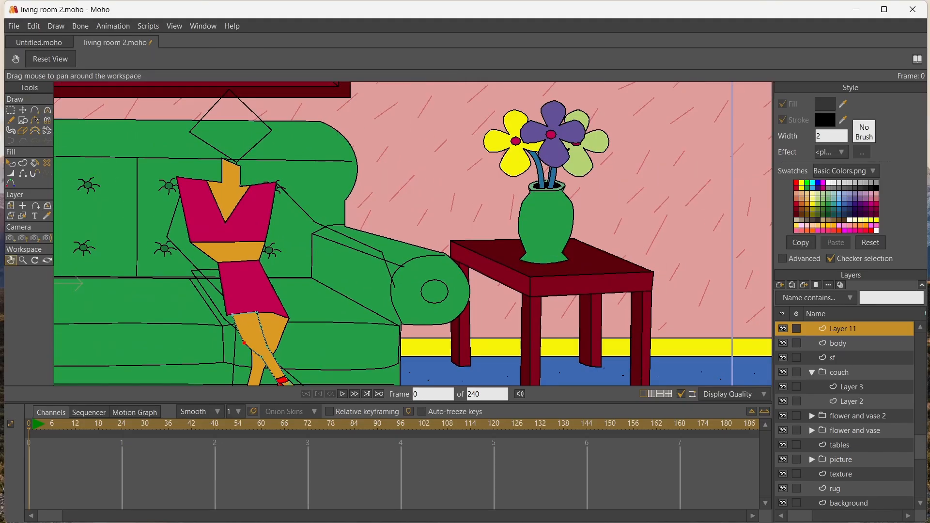
scroll(242, 251, up, 2)
click(23, 110)
click(10, 216)
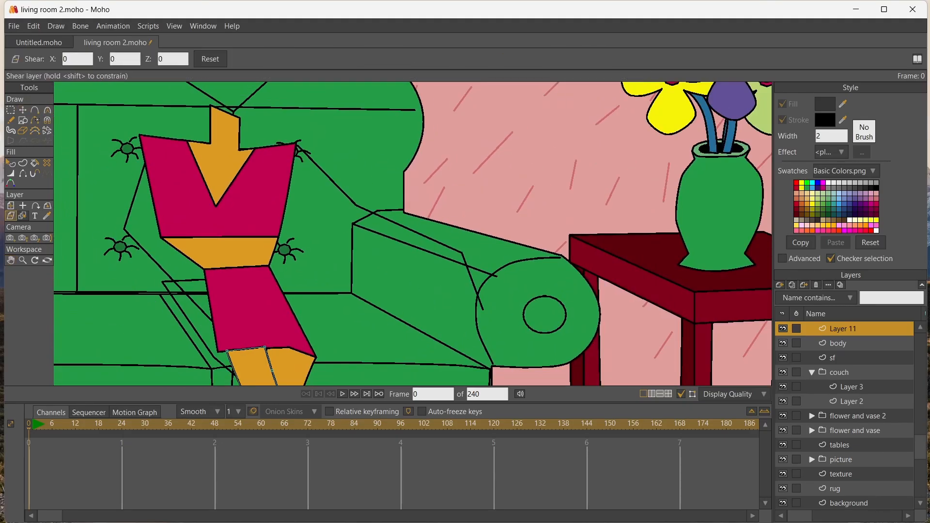
click(23, 216)
click(222, 307)
click(23, 110)
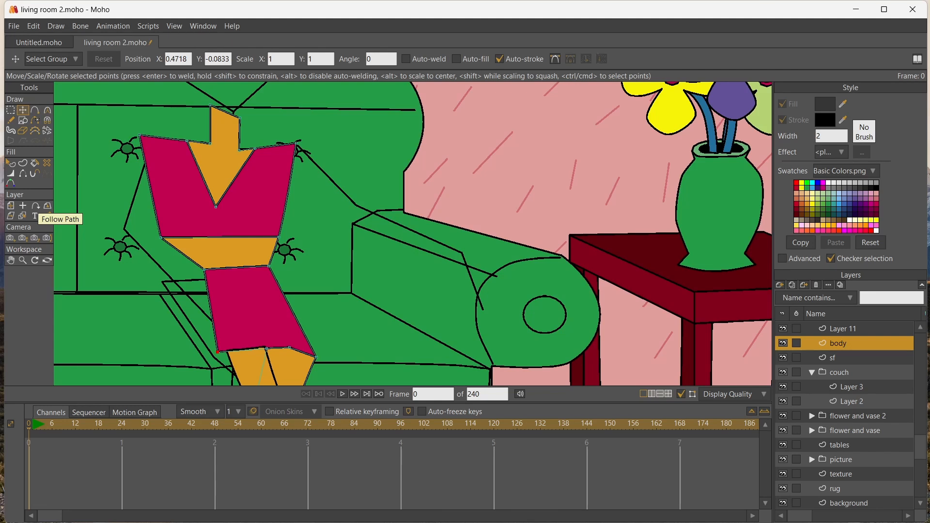
key(ctrl+a)
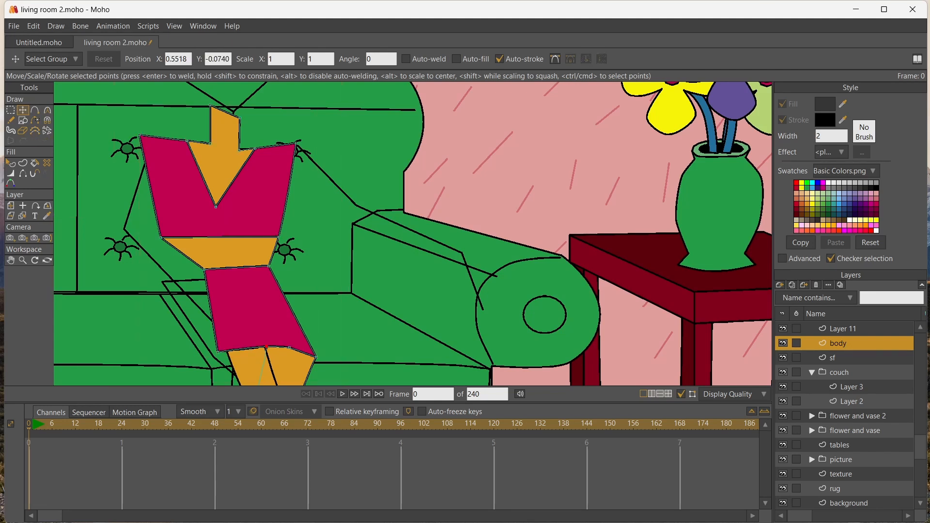
drag(218, 351, 222, 352)
drag(204, 270, 271, 266)
drag(161, 237, 212, 243)
Narrow the top's shoulders and lower edge, and shift the tip of its V-neck sideways and upward
drag(216, 206, 244, 207)
drag(140, 135, 287, 143)
drag(277, 237, 266, 228)
drag(213, 243, 212, 235)
mouse_move(244, 207)
mouse_down()
mouse_move(230, 183)
mouse_move(236, 191)
mouse_up()
Add a middle point to both the skirt's waistline and the top's lower edge, and bend both edges into downward curves
click(35, 110)
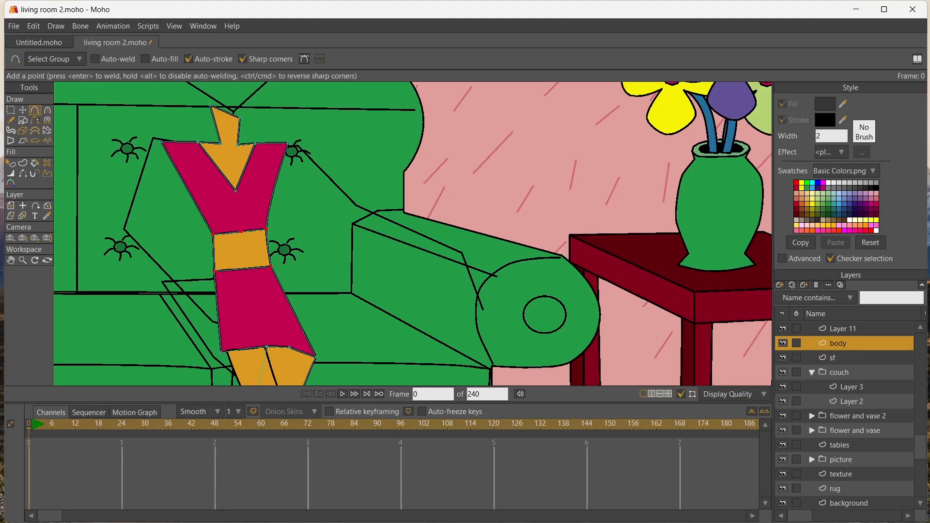
click(248, 268)
click(23, 110)
drag(248, 269, 250, 277)
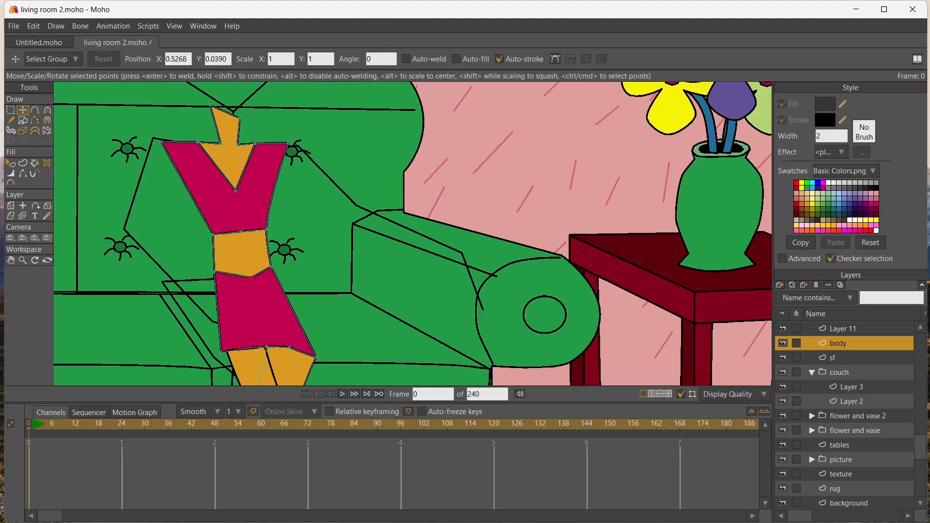
drag(241, 231, 242, 239)
click(47, 110)
drag(250, 277, 274, 277)
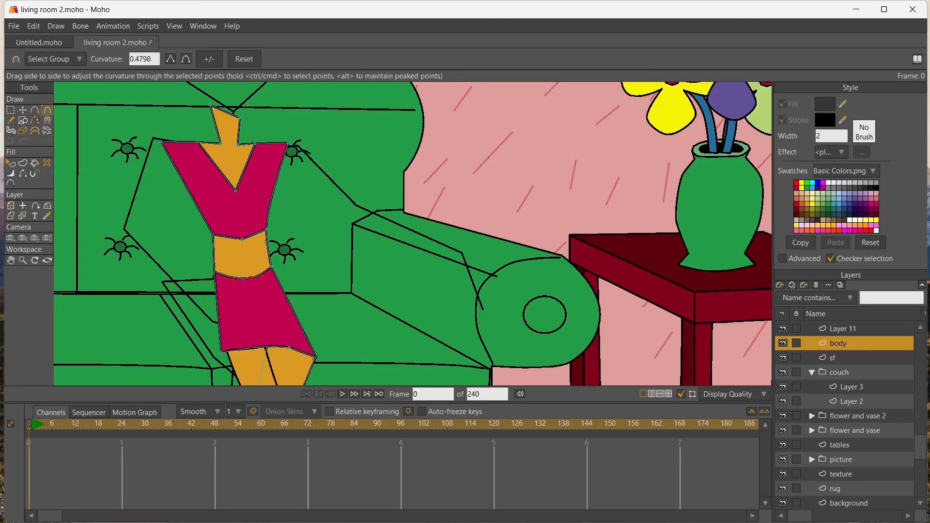
drag(242, 239, 263, 239)
Add a point on each side of the skirt, pull both outward to widen the hips, and curve them
click(34, 111)
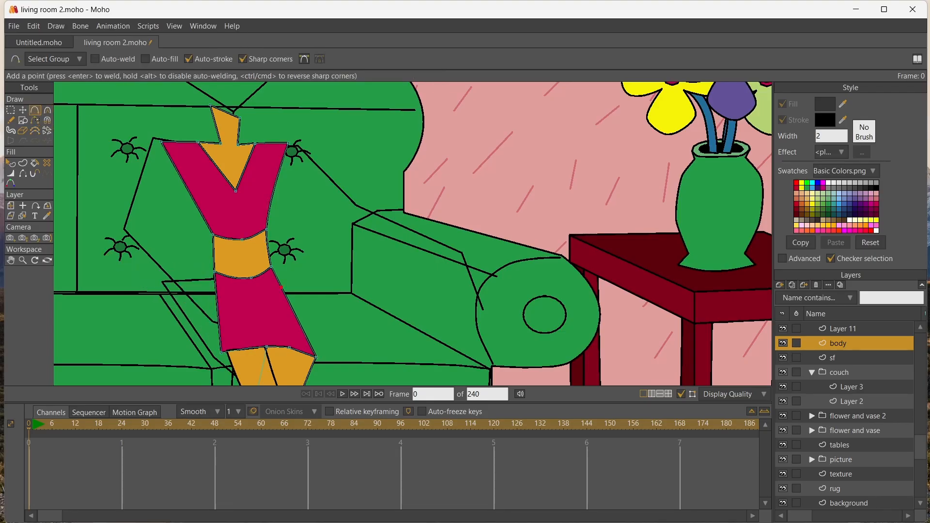
click(23, 111)
drag(281, 287, 291, 289)
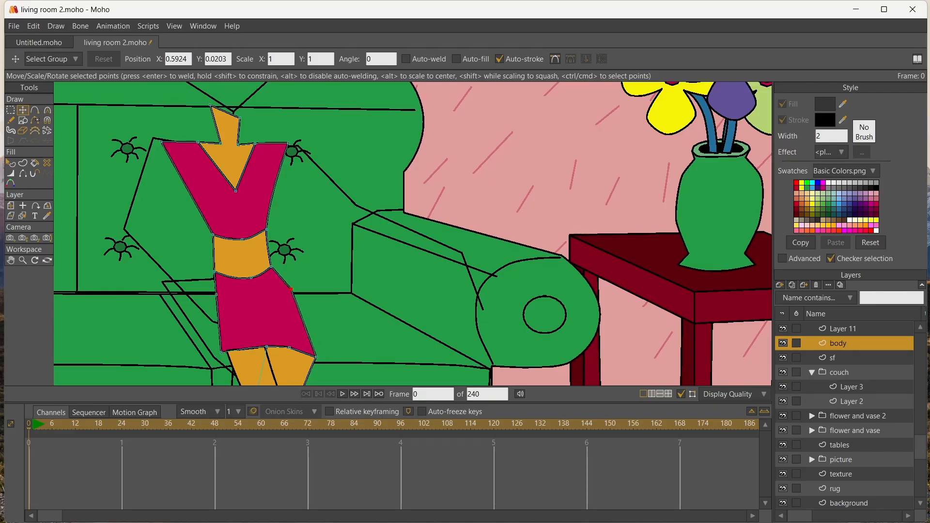
drag(216, 295, 203, 296)
drag(221, 353, 226, 352)
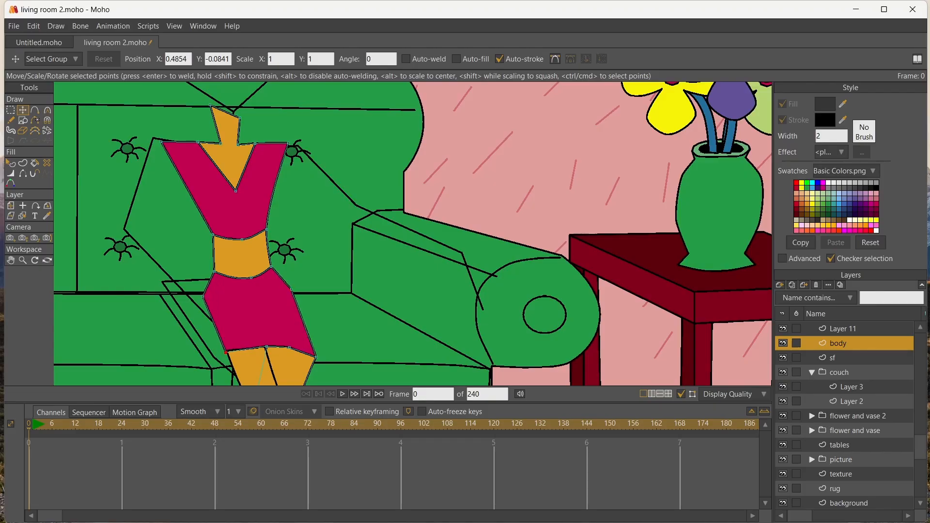
drag(203, 296, 194, 296)
drag(291, 290, 300, 290)
key(c)
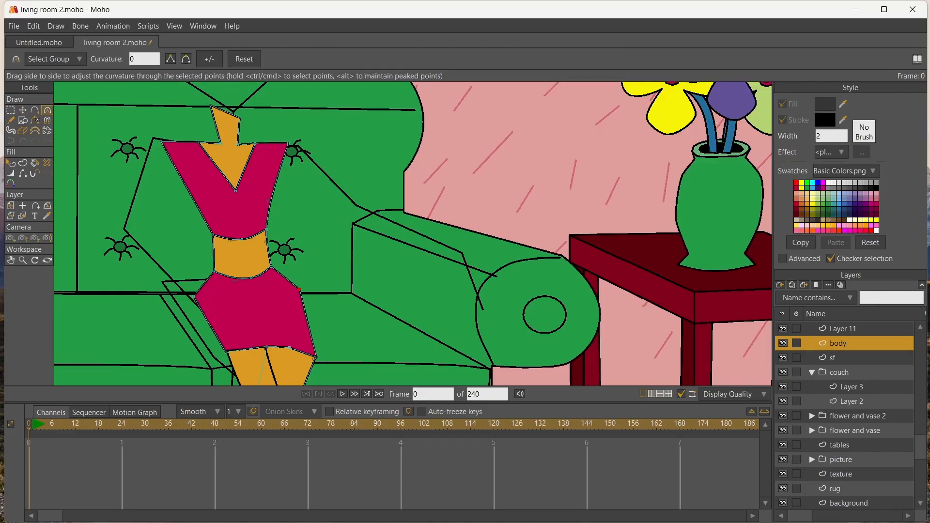
drag(194, 296, 212, 296)
drag(299, 289, 310, 289)
Add a point on each side of the top's V-neck and pull both outward to widen the neckline
click(11, 111)
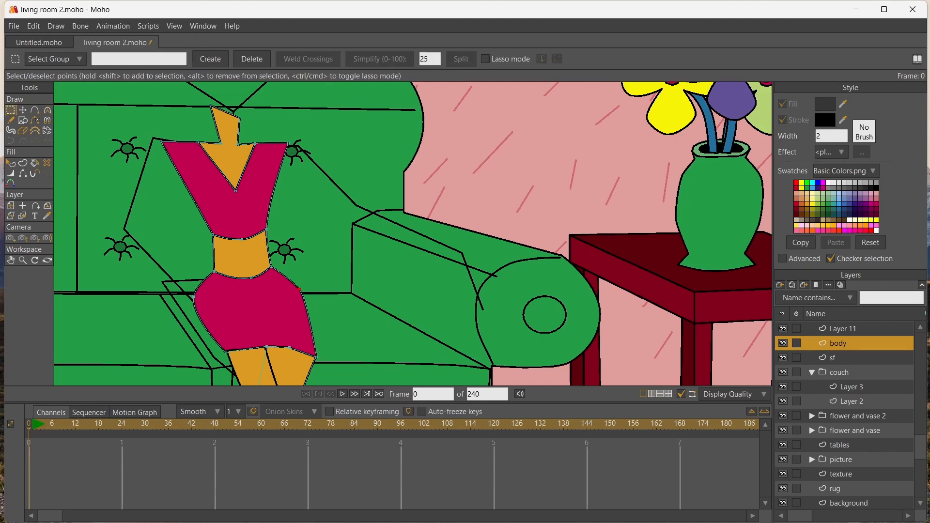
scroll(191, 236, down, 6)
scroll(172, 236, up, 9)
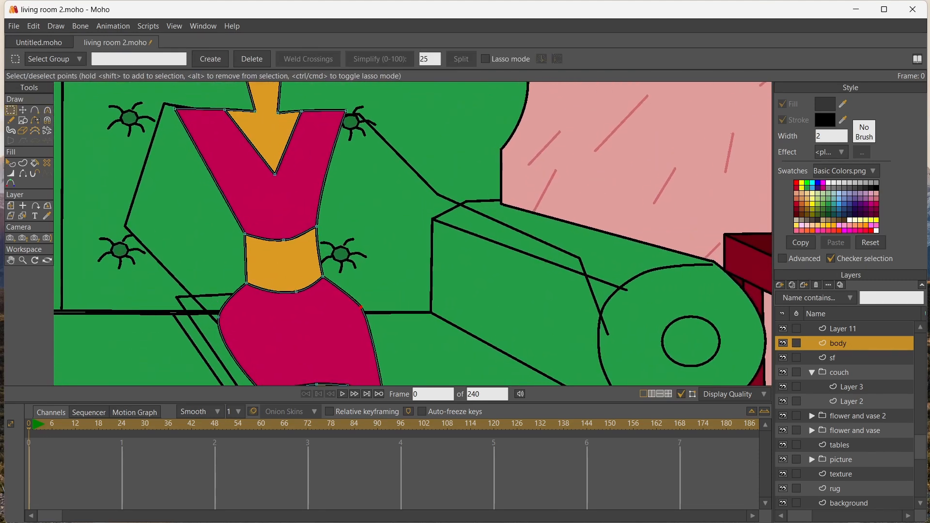
key(a)
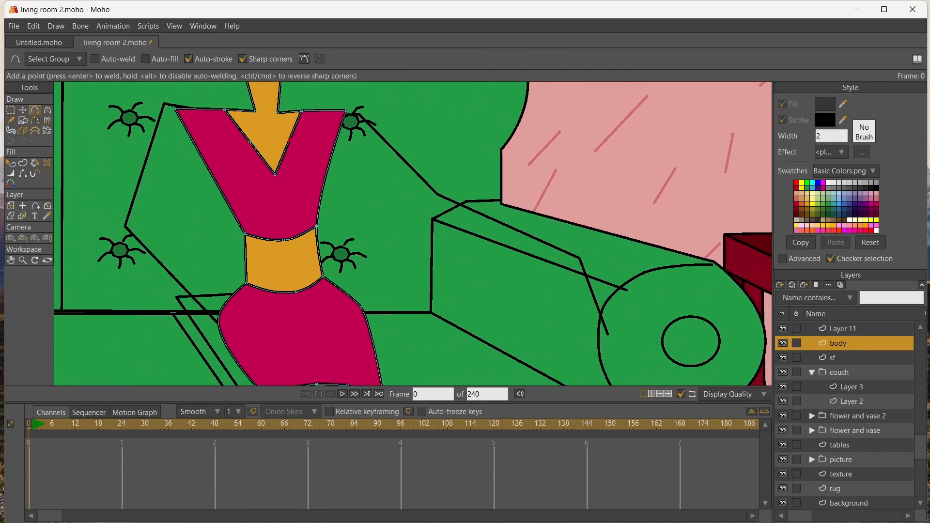
click(23, 110)
drag(290, 140, 238, 150)
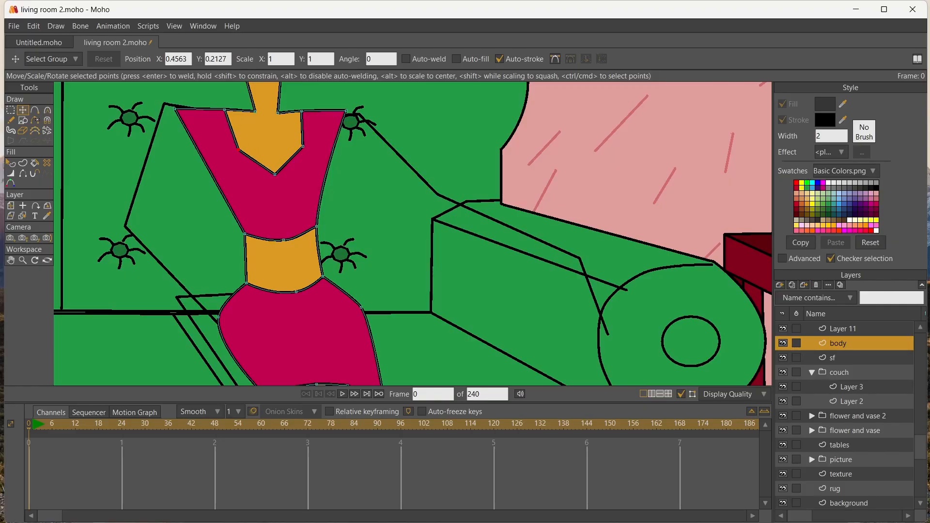
Draw collarbone and chest lines inside the neckline and create a stroke shape from them
key(a)
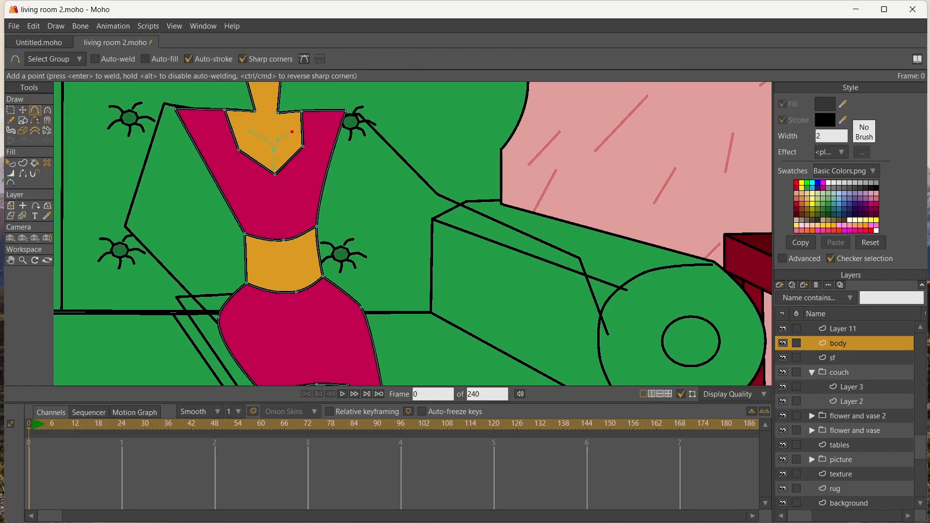
key(u)
drag(239, 116, 302, 168)
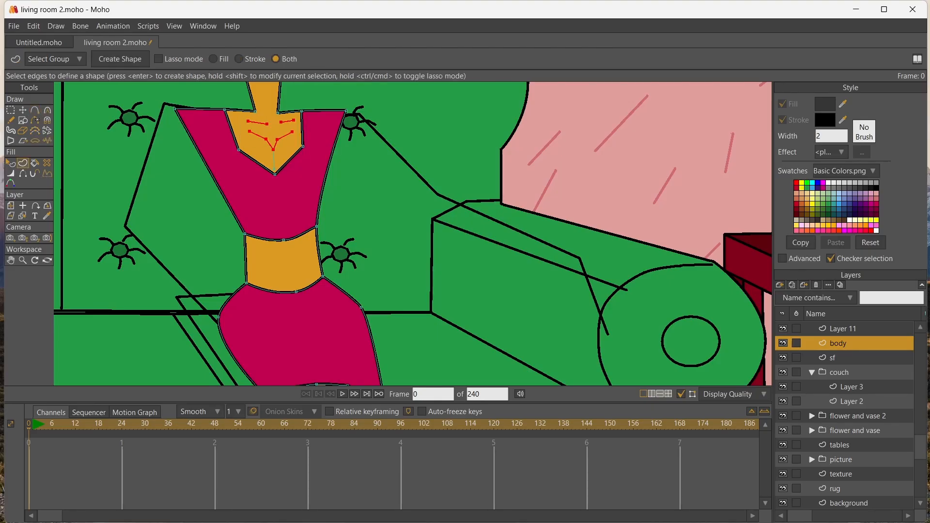
key(Return)
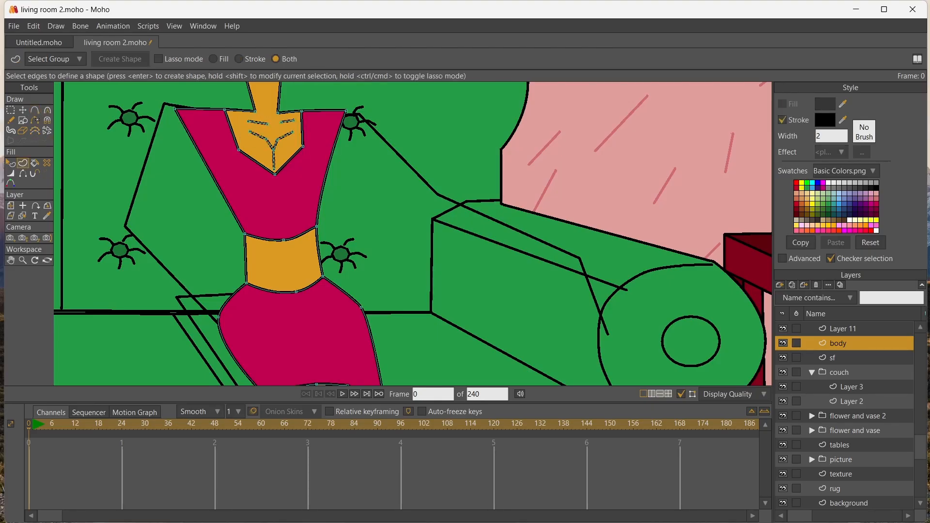
key(t)
click(273, 169)
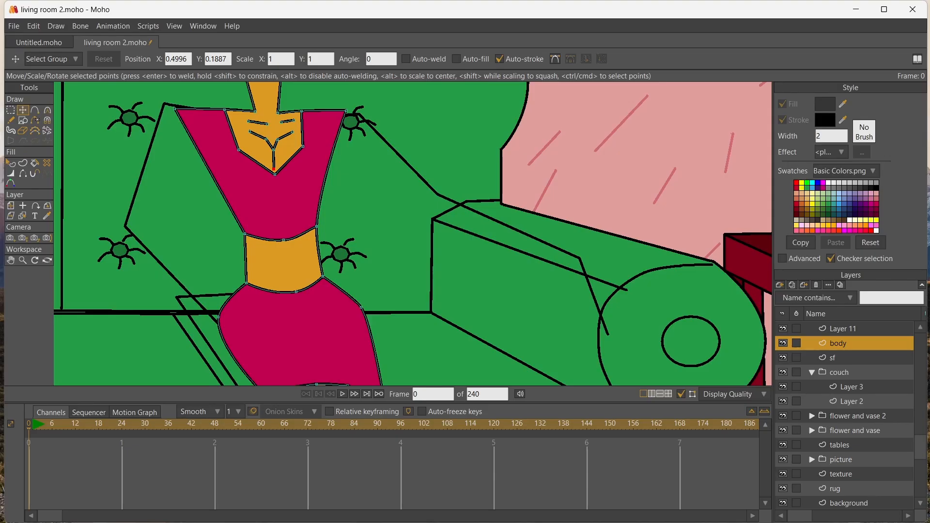
Adjust the points of the chest lines inside the neckline and bend the lines into smooth curves
mouse_move(273, 150)
mouse_down()
mouse_move(273, 157)
mouse_move(279, 140)
mouse_move(249, 136)
mouse_move(292, 135)
mouse_move(278, 143)
mouse_move(298, 144)
mouse_move(281, 144)
mouse_up()
key(c)
scroll(319, 178, down, 10)
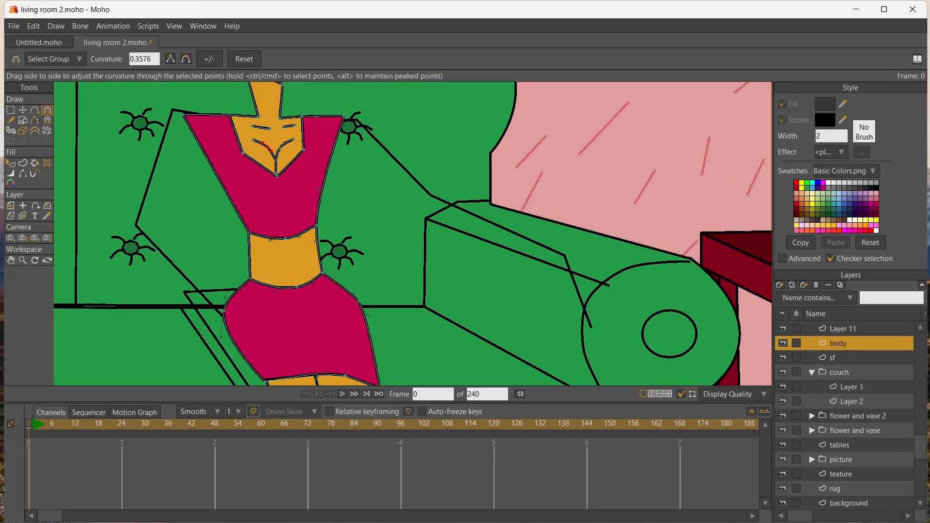
scroll(320, 179, up, 8)
Draw a small star in the middle of the bare midriff and fill it with magenta
key(r)
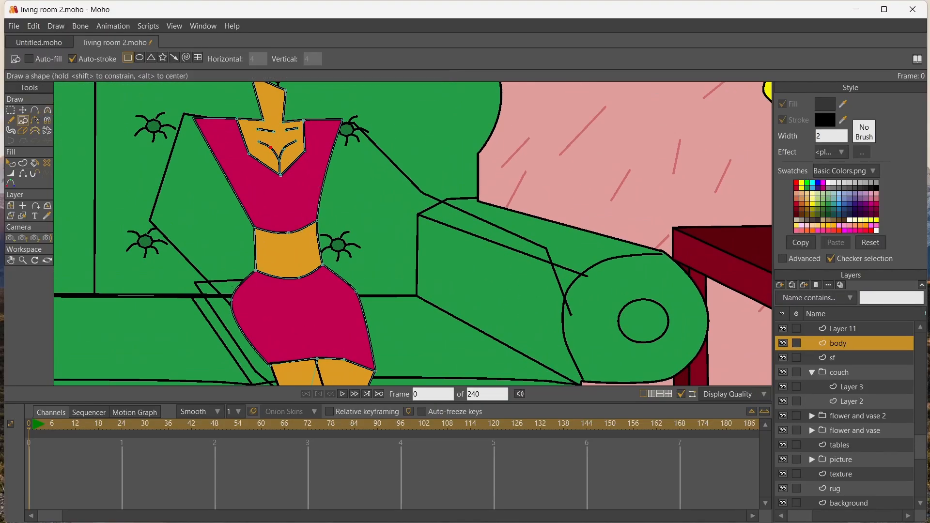
scroll(315, 175, up, 2)
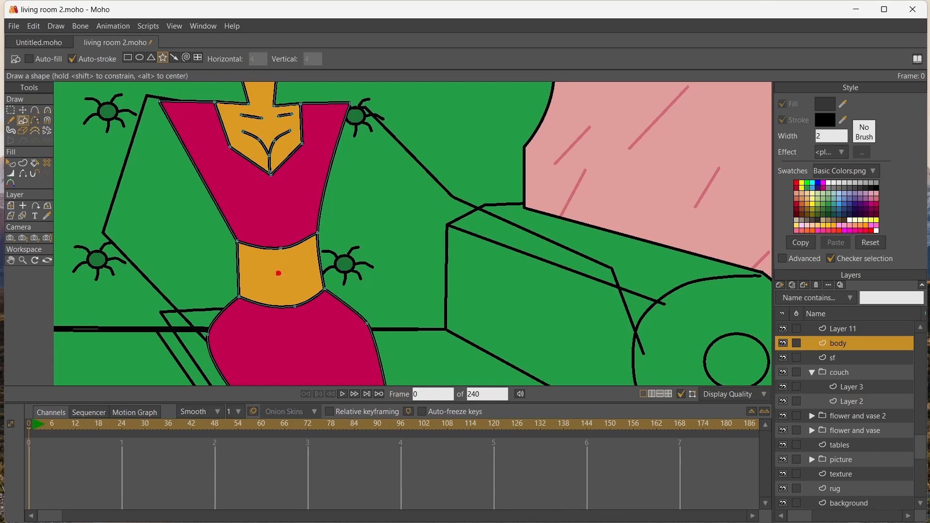
drag(279, 274, 288, 284)
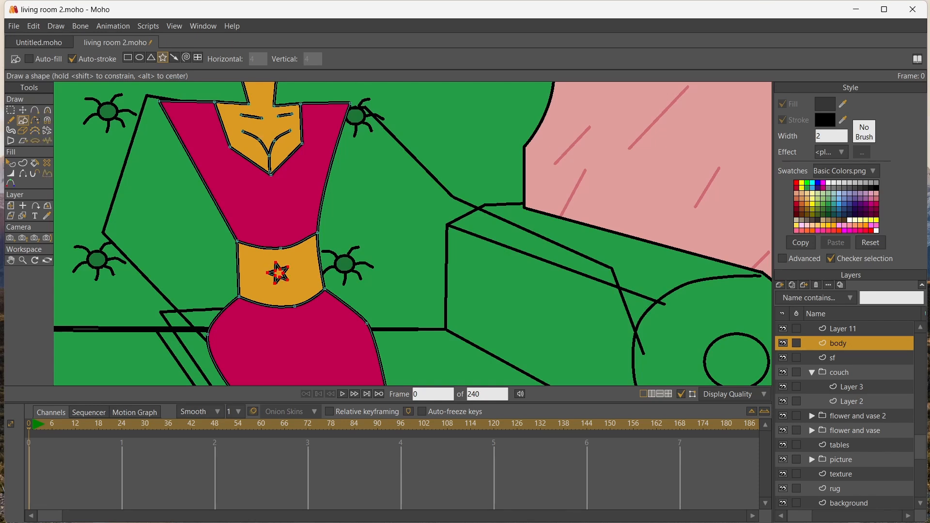
click(823, 183)
key(p)
click(278, 273)
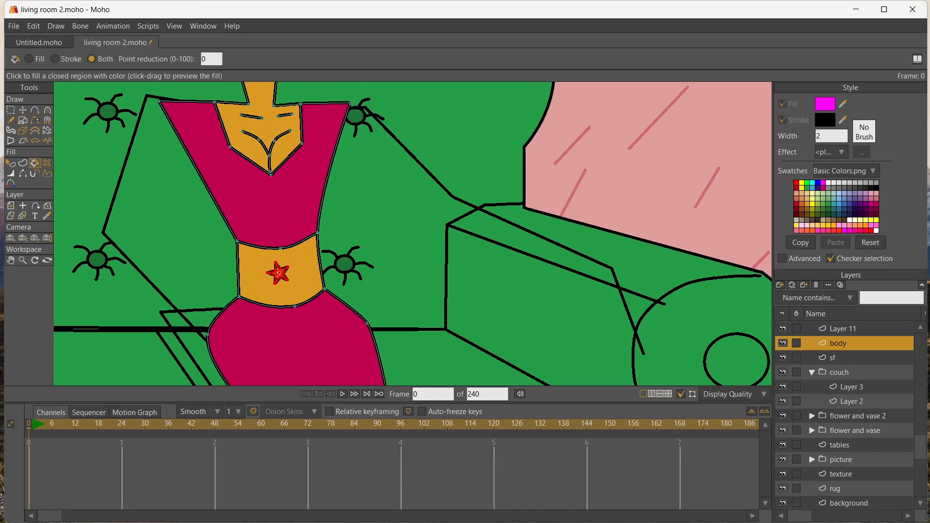
Shrink the midriff star, thin its outline, and reposition it slightly on the belly
scroll(262, 279, up, 3)
scroll(259, 285, up, 1)
key(g)
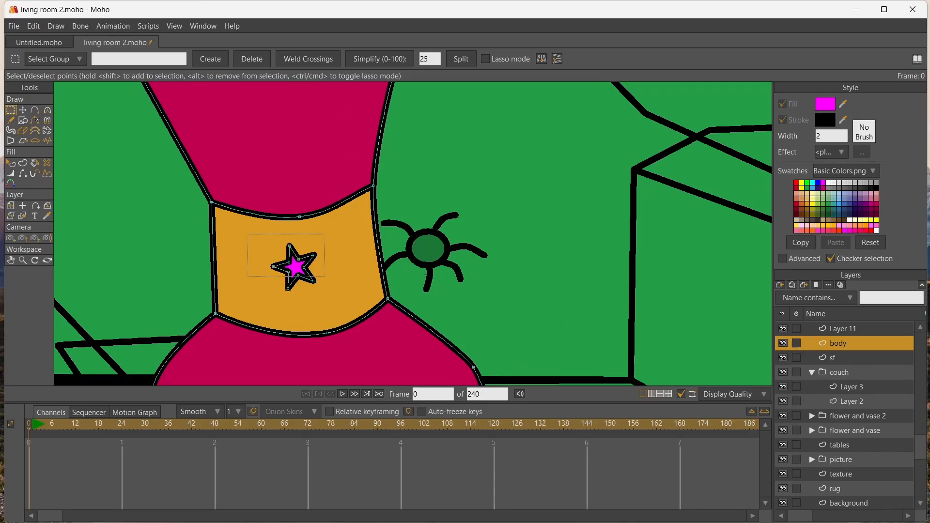
key(t)
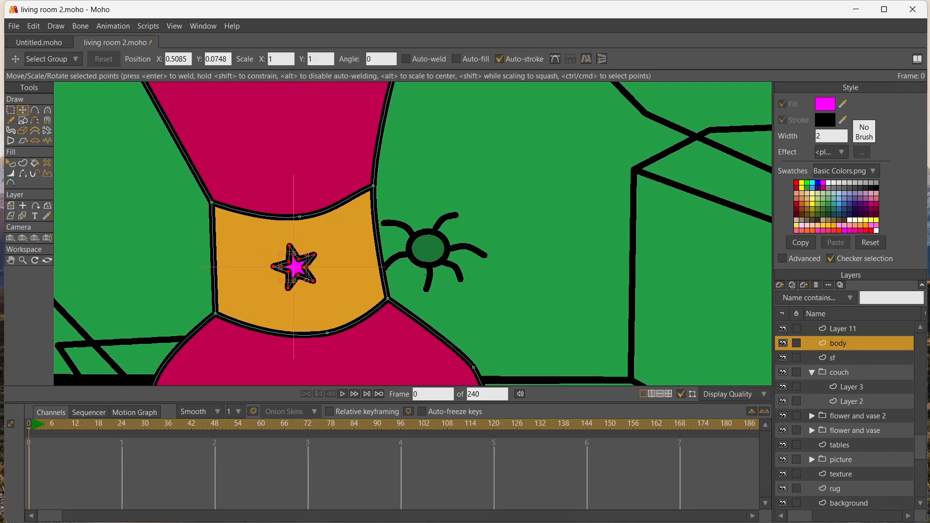
drag(294, 267, 323, 263)
scroll(308, 265, up, 5)
click(11, 173)
click(22, 110)
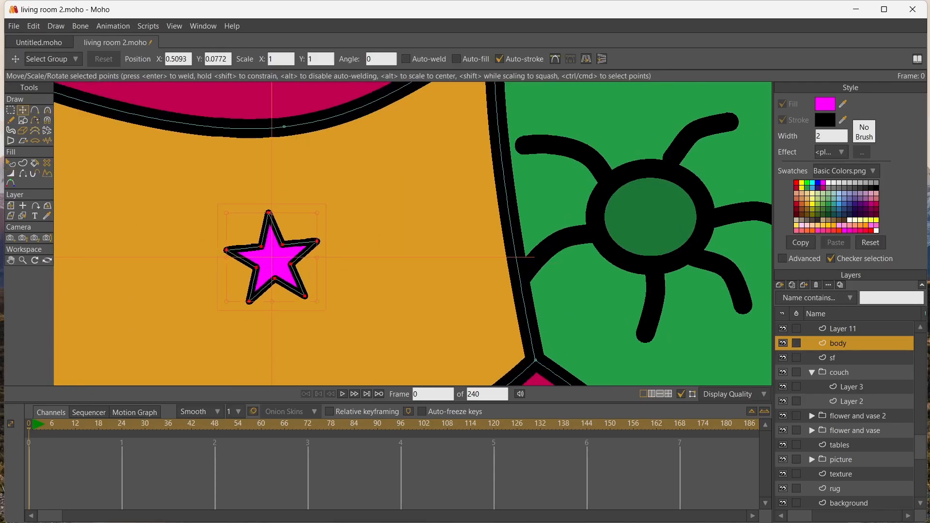
scroll(264, 250, down, 5)
drag(266, 252, 251, 320)
scroll(274, 252, down, 3)
scroll(247, 247, down, 3)
scroll(247, 247, up, 1)
Level the neck's upper edge by moving its corner points, and nudge the inner ends of the collarbone lines
key(space)
click(23, 110)
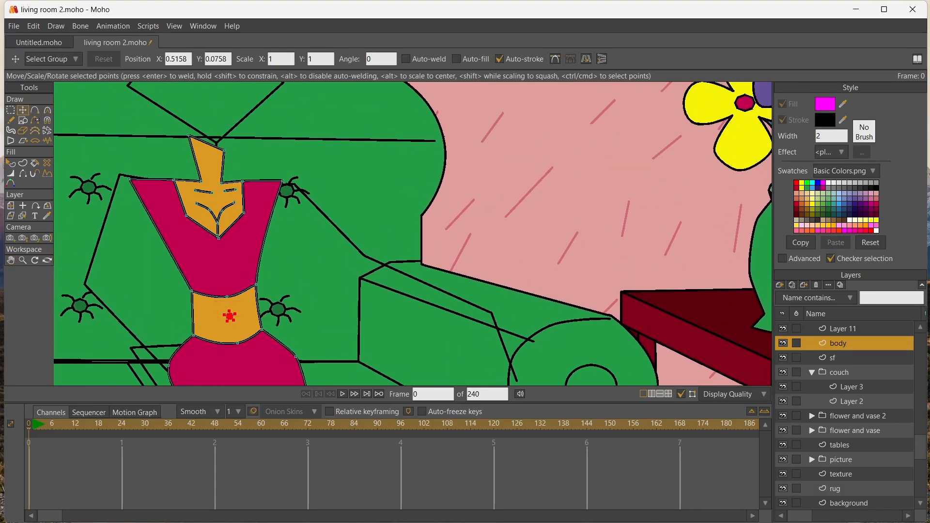
drag(223, 151, 192, 136)
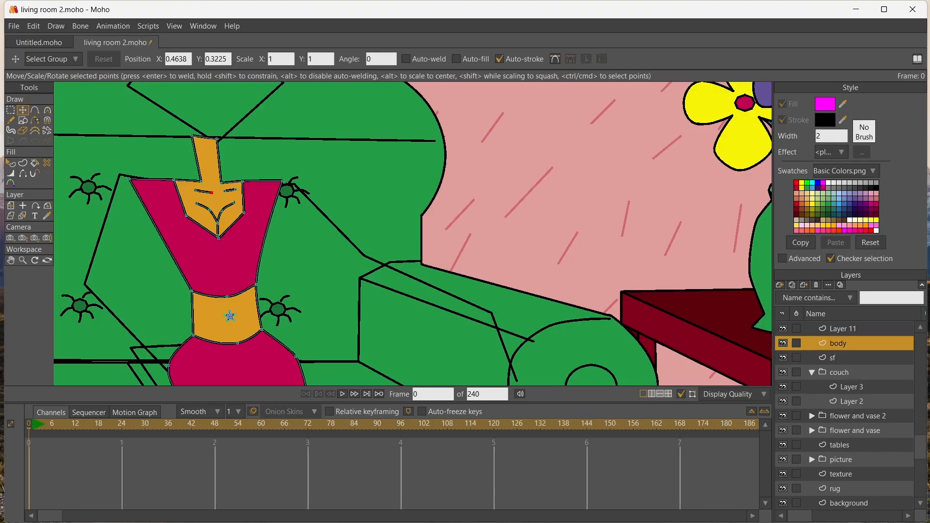
scroll(238, 205, down, 1)
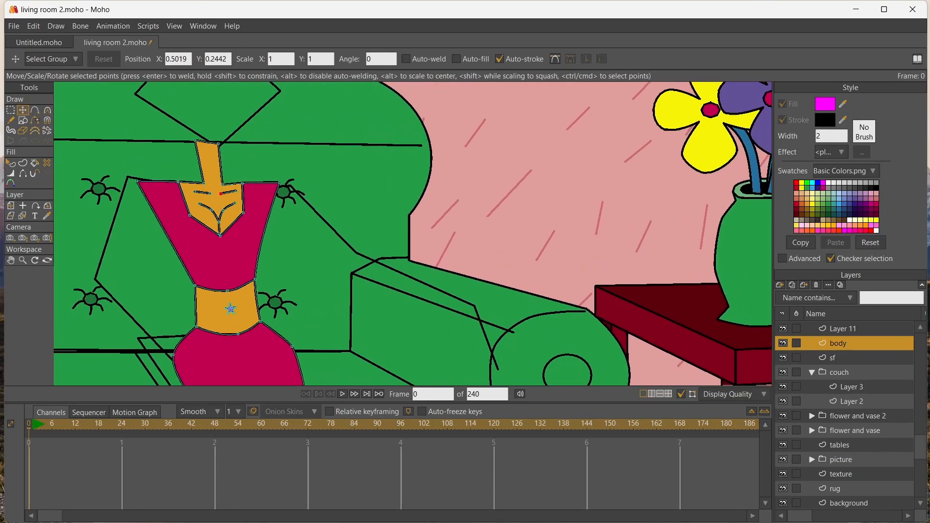
scroll(247, 191, down, 5)
scroll(247, 191, up, 3)
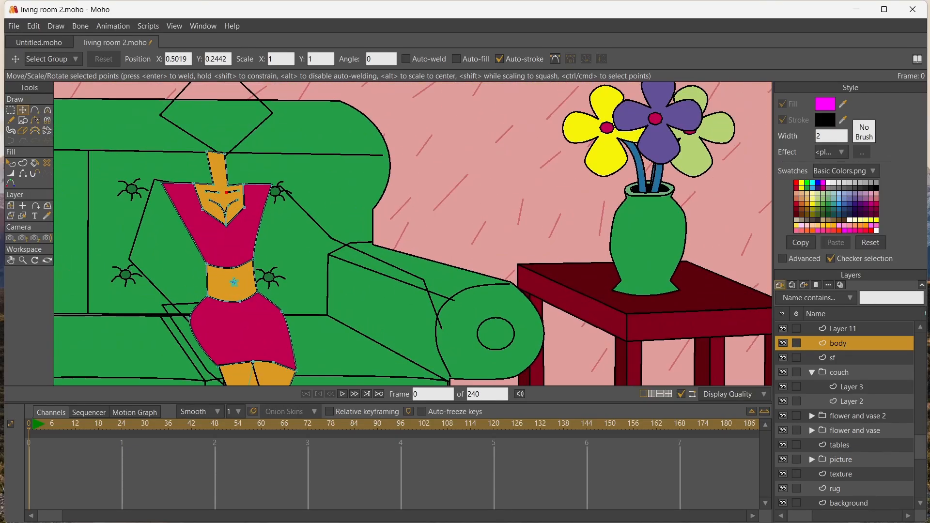
Add a vector layer above the body layer and outline two five-point bust shapes over the top
click(780, 285)
click(788, 296)
click(34, 111)
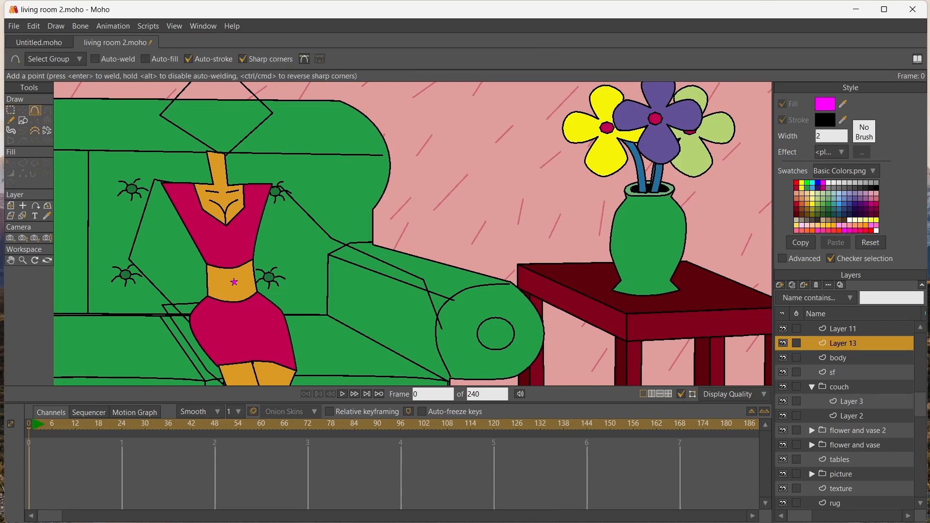
drag(257, 215, 274, 238)
click(256, 215)
drag(209, 230, 216, 235)
drag(216, 235, 207, 248)
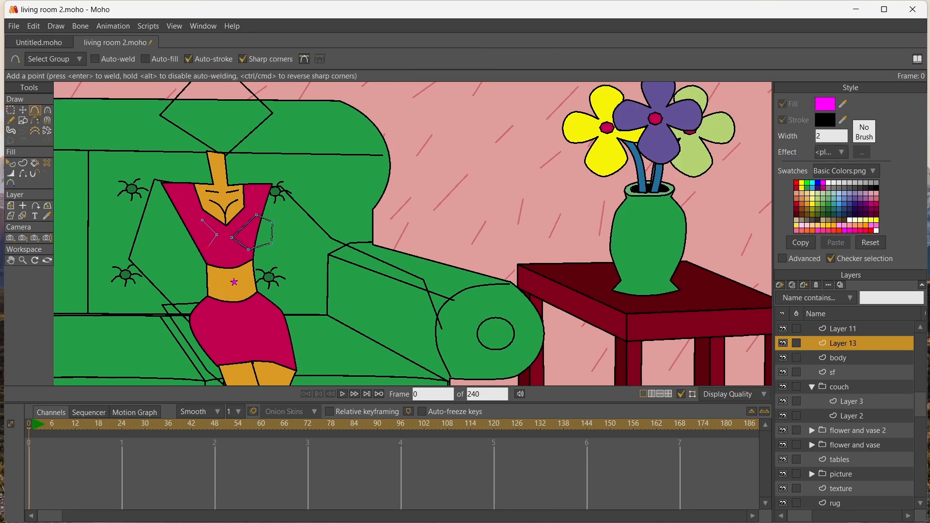
click(202, 220)
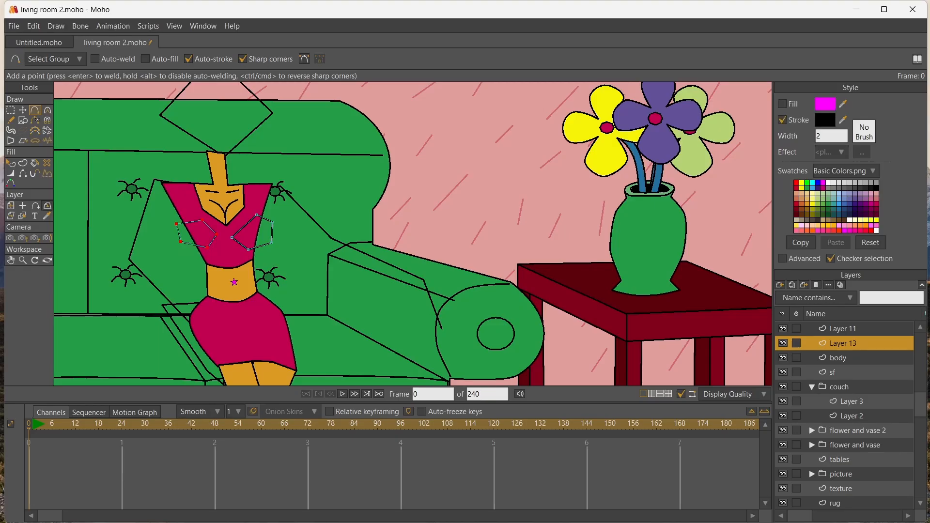
Fill both bust shapes with the top's crimson colour and hide the inner upper edge of each outline
click(47, 216)
click(188, 204)
click(34, 163)
click(196, 234)
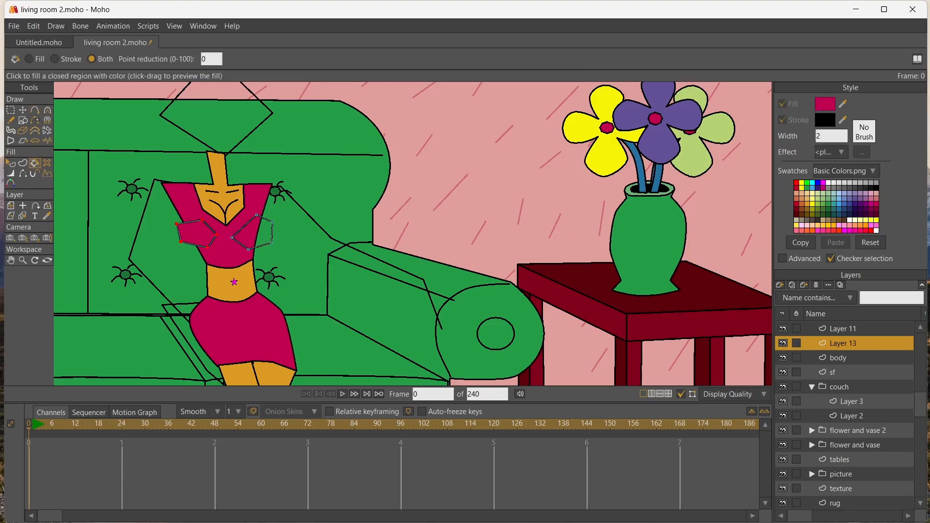
click(252, 231)
click(23, 173)
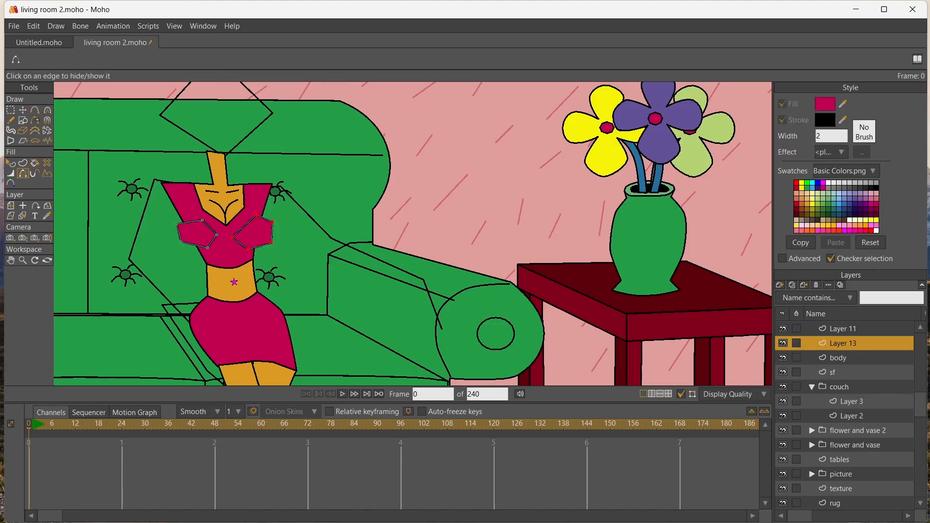
scroll(270, 248, up, 4)
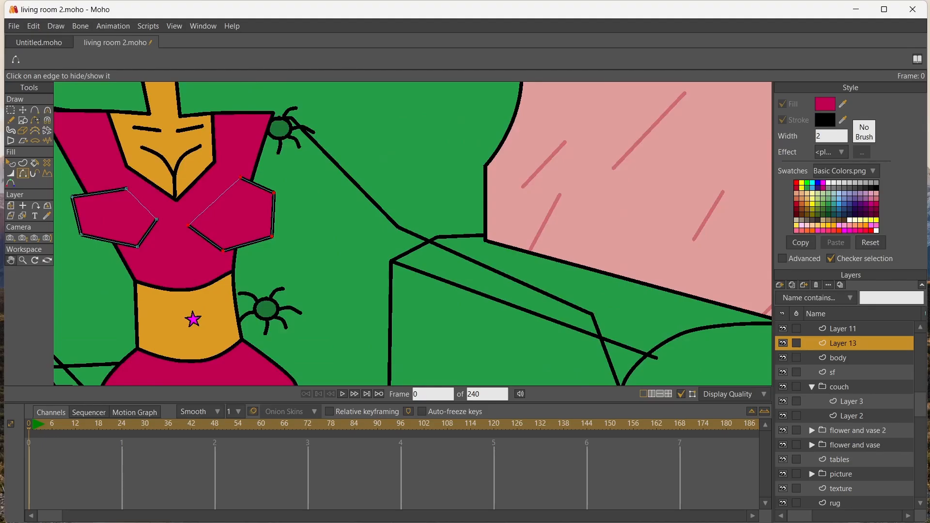
Move the upper, inner and lower outer corner points of the left bust shape to refine its outline
click(11, 260)
drag(150, 237, 276, 269)
click(22, 110)
drag(252, 221, 239, 203)
drag(283, 251, 284, 246)
drag(198, 229, 205, 231)
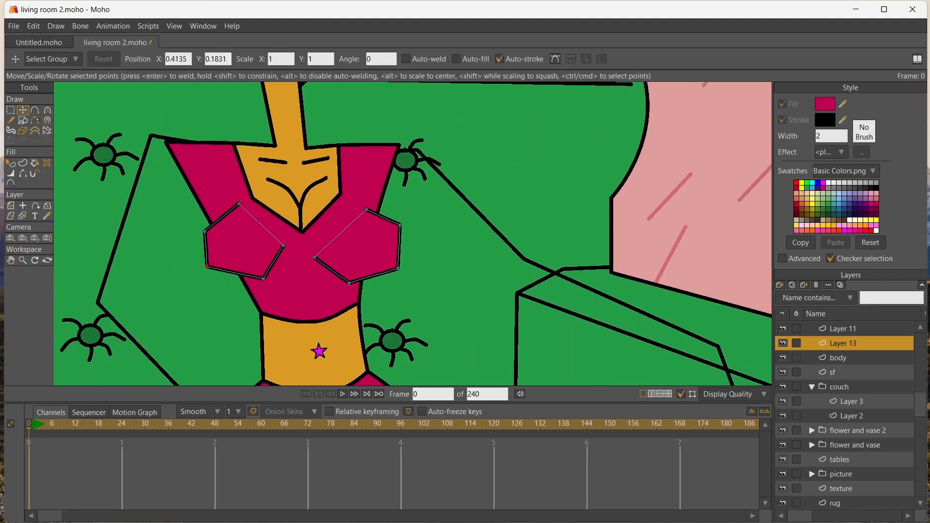
drag(207, 267, 212, 270)
Raise the corner points of the right bust shape so it matches the left one
drag(366, 210, 362, 193)
drag(314, 257, 315, 250)
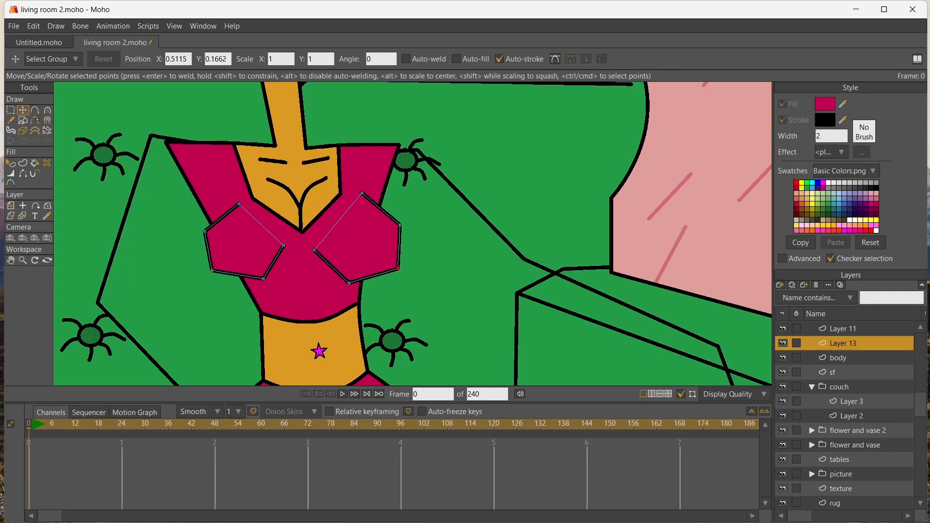
drag(398, 268, 399, 255)
drag(349, 282, 352, 275)
drag(399, 256, 398, 260)
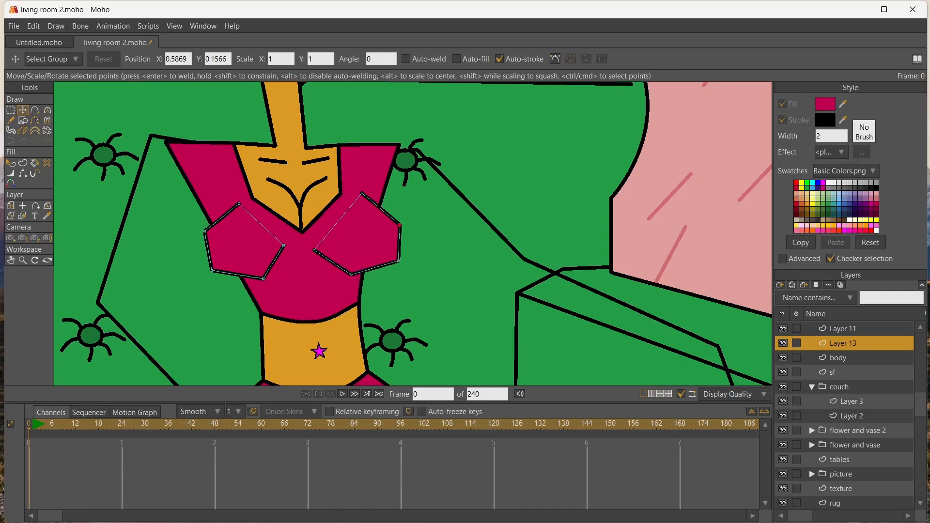
drag(400, 224, 400, 219)
drag(361, 194, 362, 196)
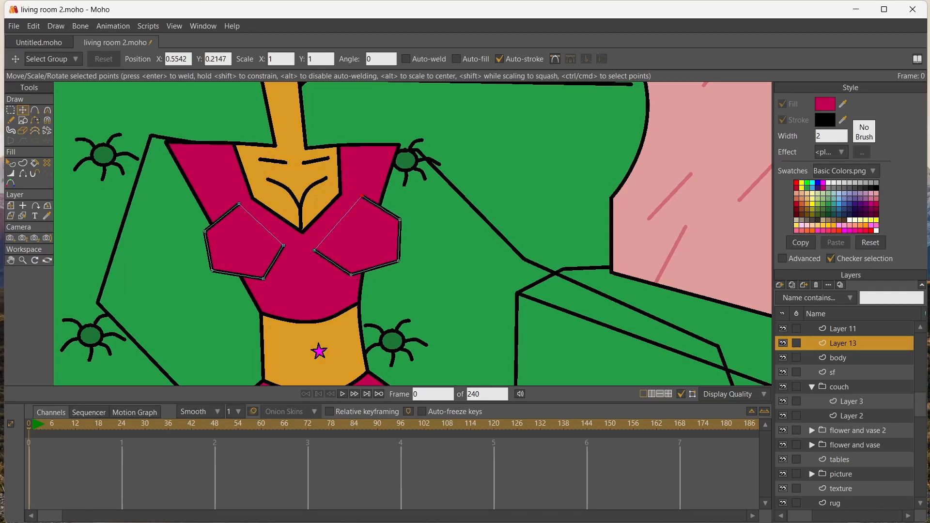
Curve the outer and lower points of both bust shapes into round contours and nudge their inner ends
key(c)
drag(400, 220, 418, 220)
drag(398, 260, 422, 261)
drag(351, 275, 369, 275)
drag(263, 279, 282, 279)
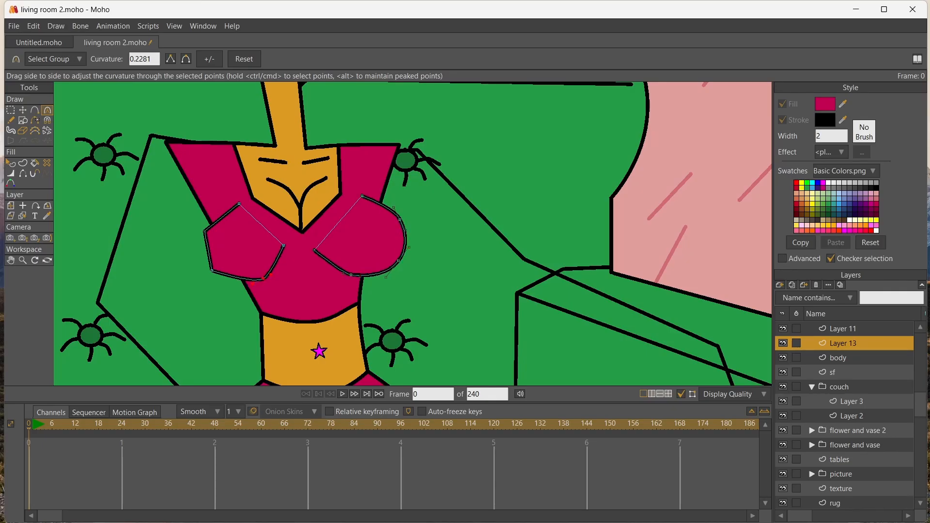
drag(211, 270, 234, 271)
drag(205, 232, 421, 257)
key(ctrl+z)
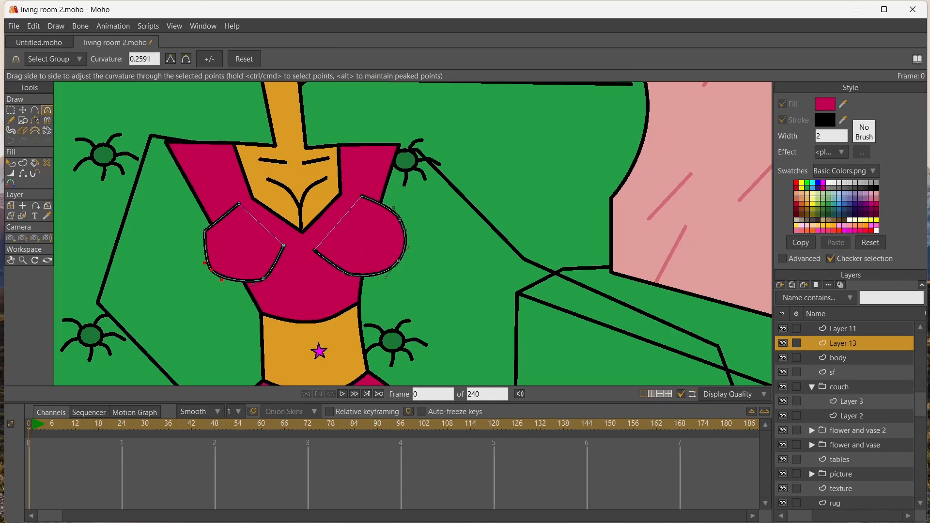
mouse_move(205, 231)
mouse_down()
mouse_move(201, 241)
mouse_move(209, 221)
mouse_up()
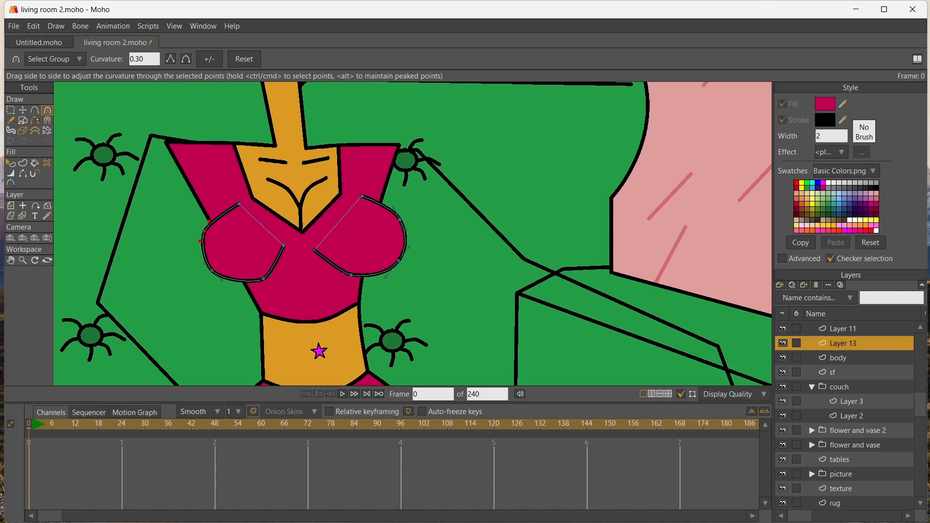
click(22, 110)
drag(284, 246, 312, 251)
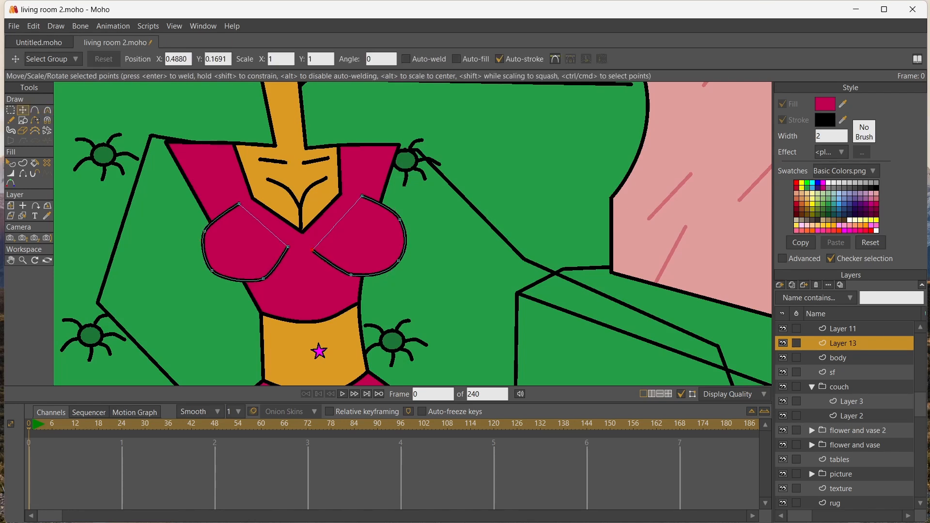
On the body layer, lower the outer ends of the two curved chest lines inside the neckline
scroll(322, 174, up, 3)
click(22, 216)
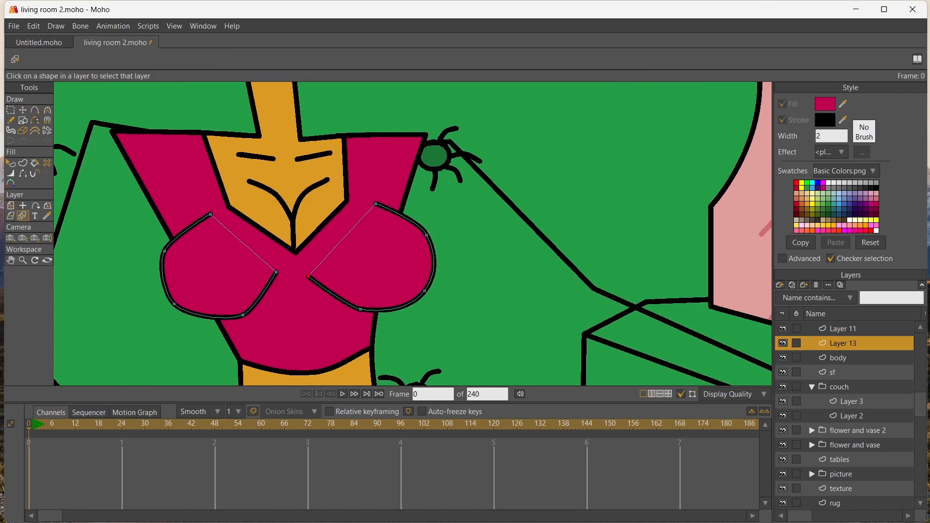
click(169, 170)
click(22, 110)
drag(292, 221, 253, 194)
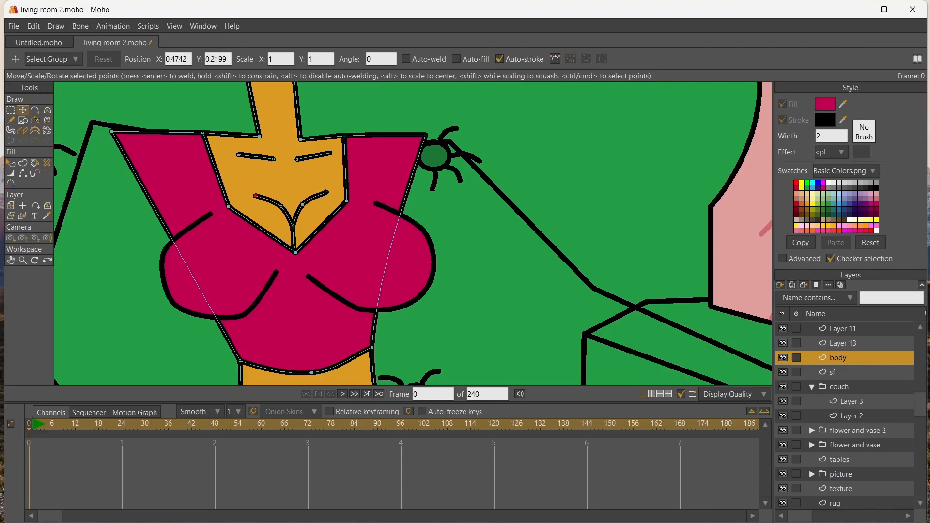
Add another vector layer and move it above Layer 12 in the layer order
scroll(194, 221, down, 5)
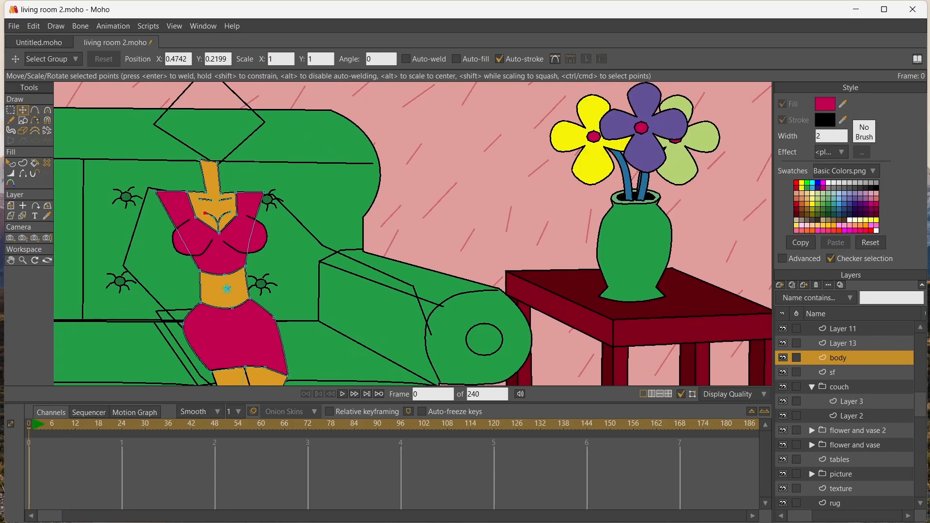
click(779, 284)
click(793, 296)
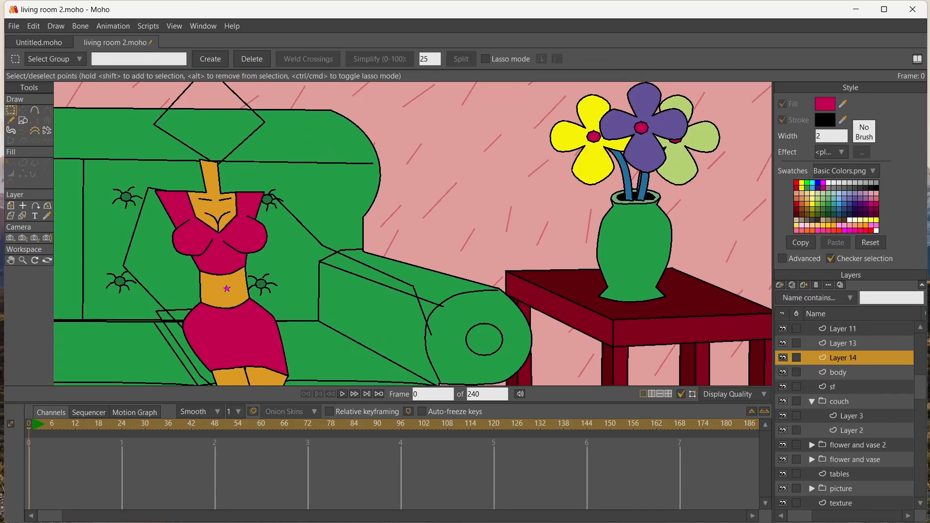
click(842, 343)
drag(843, 358, 842, 323)
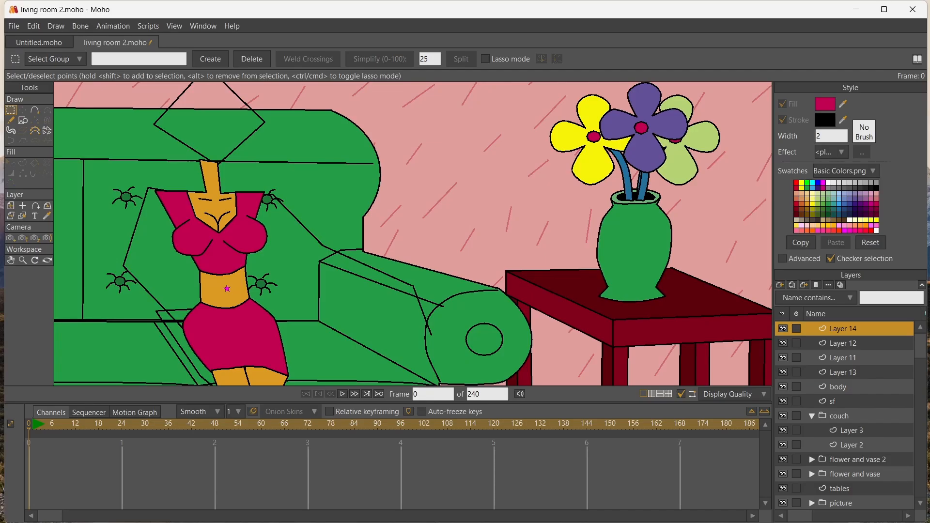
Outline the right arm from the shoulder along the sketch to the wrist, with a short sleeve's hem across it
click(34, 110)
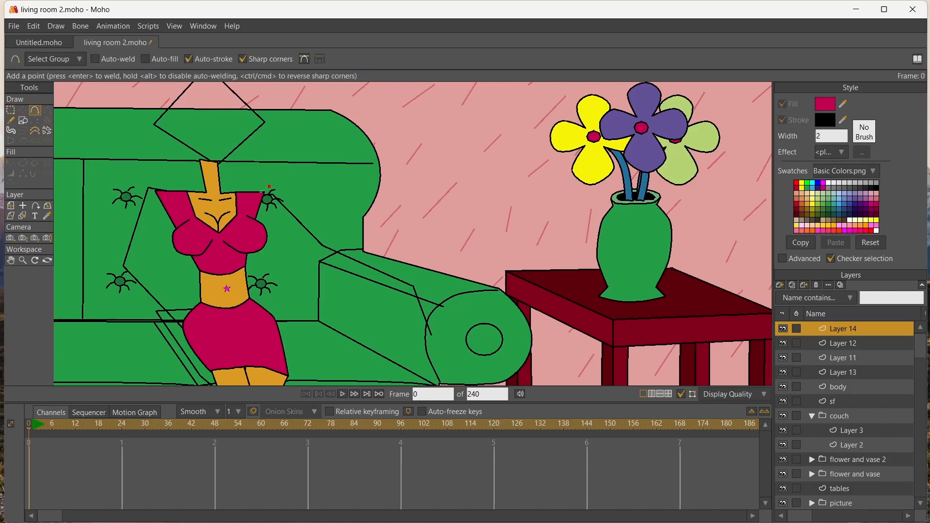
drag(270, 186, 290, 192)
mouse_move(396, 287)
mouse_down()
mouse_move(328, 257)
mouse_move(284, 212)
mouse_move(300, 206)
mouse_up()
Fill the sleeve with the top's crimson colour and the rest of the arm with the body's orange skin colour
click(47, 216)
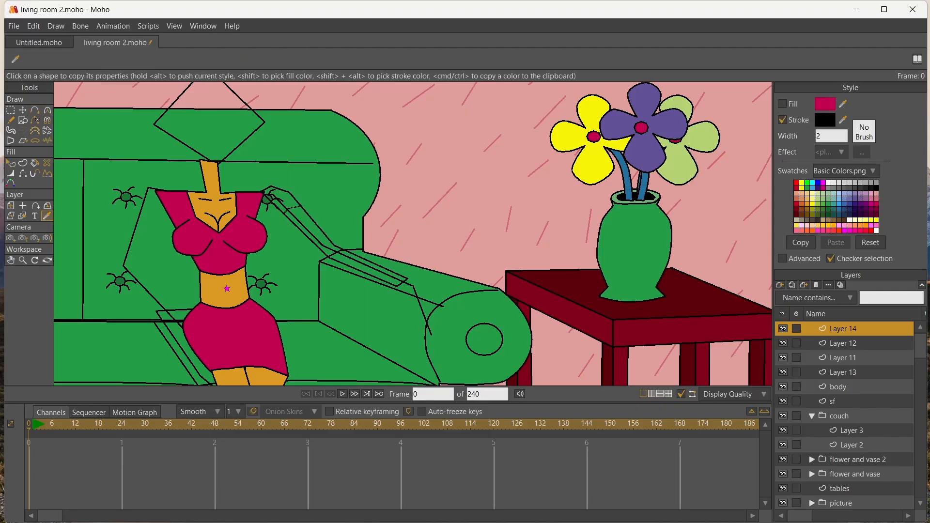
click(35, 163)
click(283, 198)
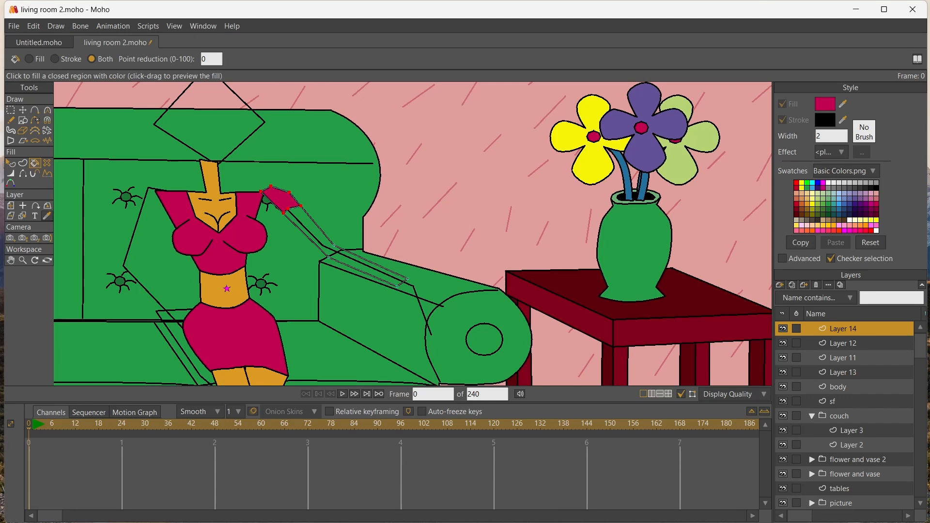
click(47, 216)
click(213, 206)
click(35, 164)
click(315, 226)
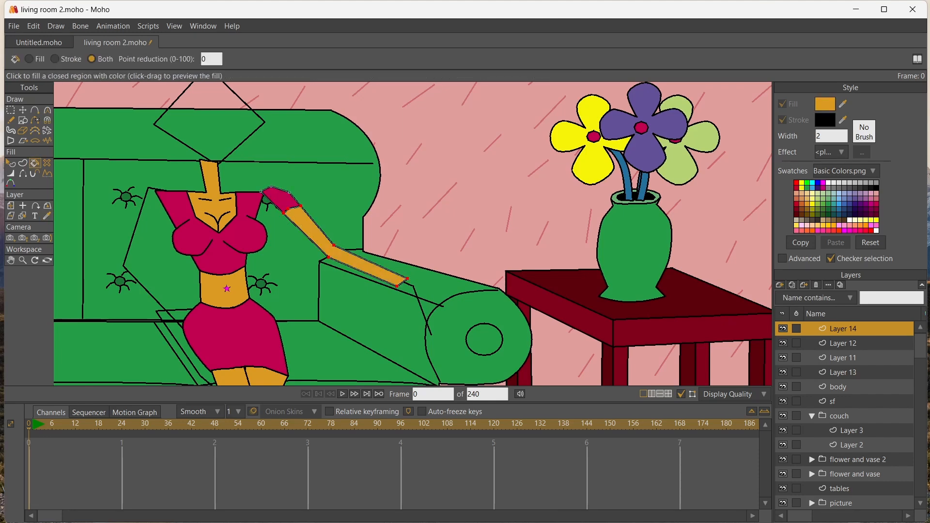
Add a point on the underside of the right arm's sleeve and hide the sleeve's edge at the shoulder
scroll(247, 234, up, 5)
click(35, 111)
click(309, 153)
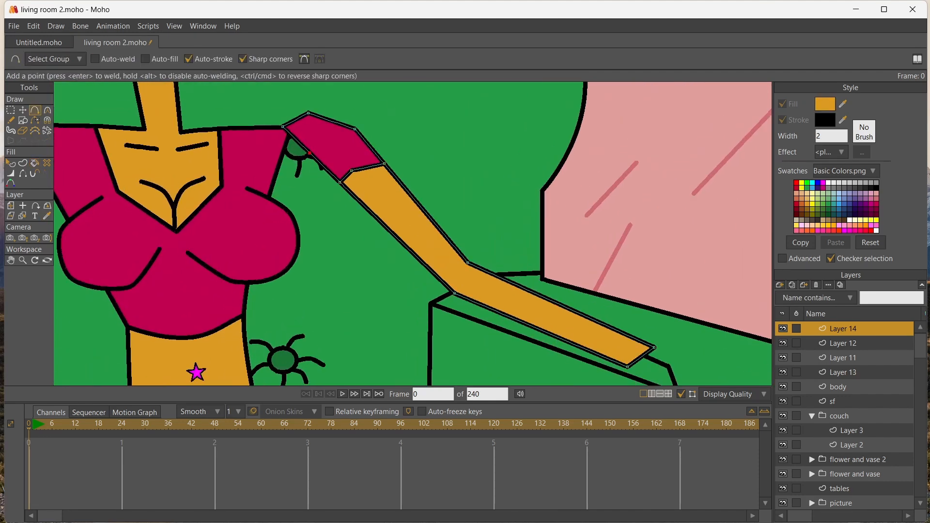
click(23, 173)
Move the right sleeve's points inward so its shoulder and underarm overlap the top, narrowing the sleeve toward the hem
click(23, 111)
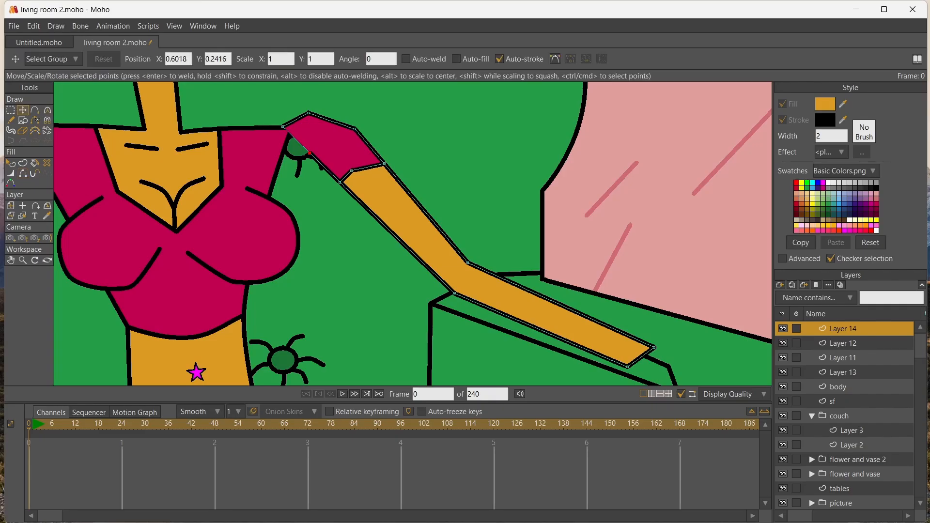
mouse_move(283, 127)
mouse_down()
mouse_move(271, 127)
mouse_move(290, 112)
mouse_up()
drag(310, 153, 274, 143)
drag(355, 129, 320, 123)
drag(352, 171, 301, 182)
drag(384, 164, 354, 167)
mouse_move(320, 123)
mouse_down()
mouse_move(274, 112)
mouse_move(314, 121)
mouse_up()
drag(273, 144, 276, 149)
drag(355, 167, 352, 167)
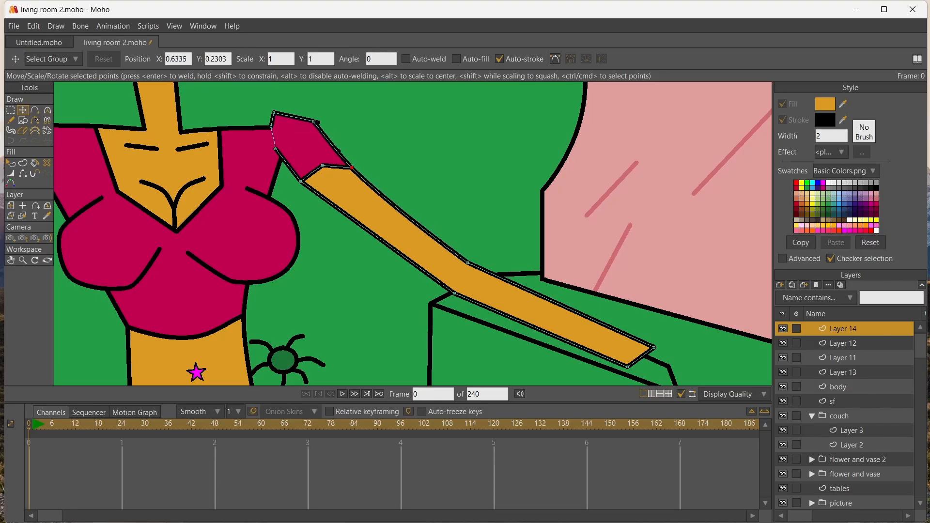
Shift the right arm's elbow points inward and round off the sleeve's shoulder and hem
drag(455, 293, 425, 293)
drag(468, 263, 437, 270)
drag(424, 293, 419, 289)
drag(322, 165, 312, 192)
mouse_move(312, 121)
mouse_down()
mouse_move(278, 112)
mouse_move(310, 113)
mouse_up()
key(c)
drag(331, 177, 353, 178)
scroll(353, 178, down, 5)
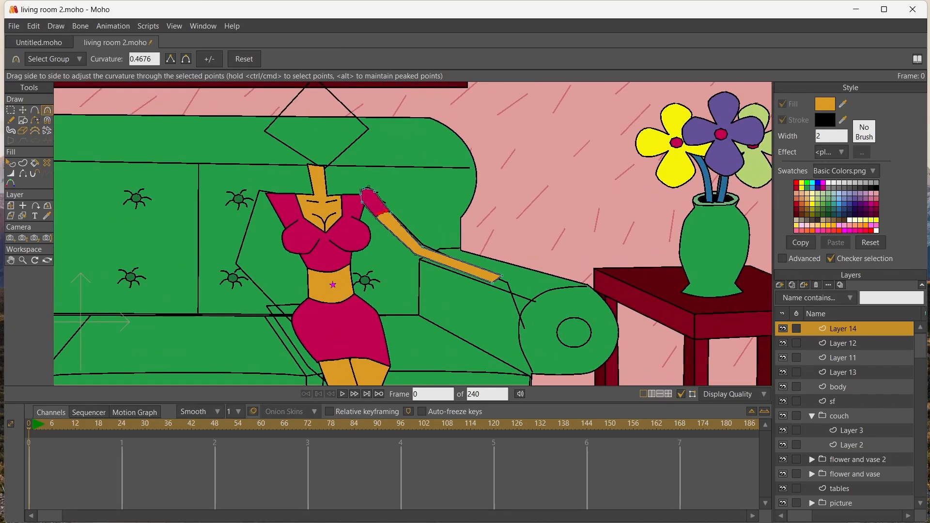
Duplicate the right arm's layer and flip all points of the copy horizontally
key(ctrl+shift+n)
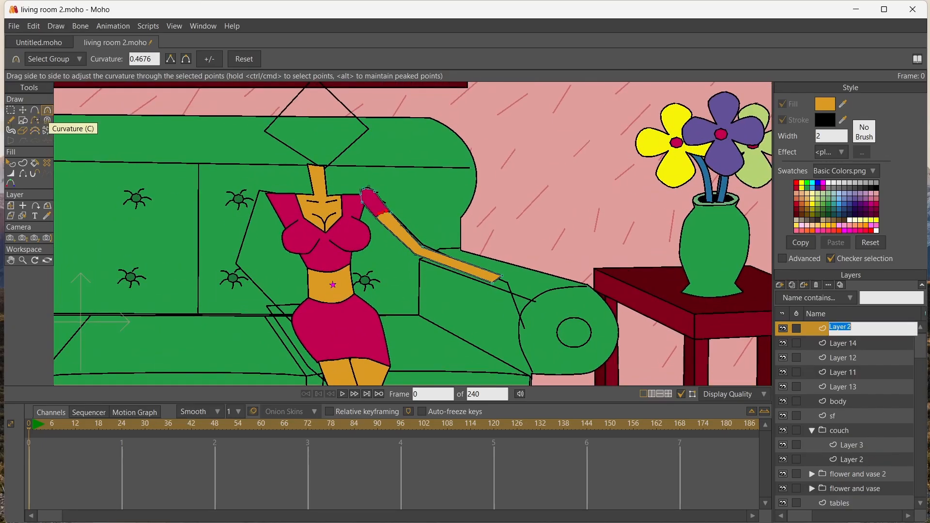
drag(364, 188, 518, 285)
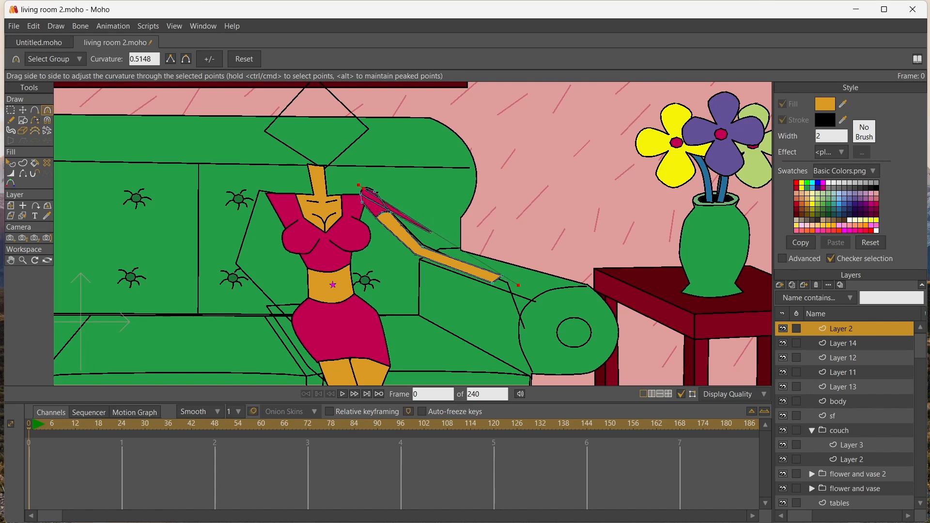
key(ctrl+z)
click(10, 110)
drag(421, 209, 542, 323)
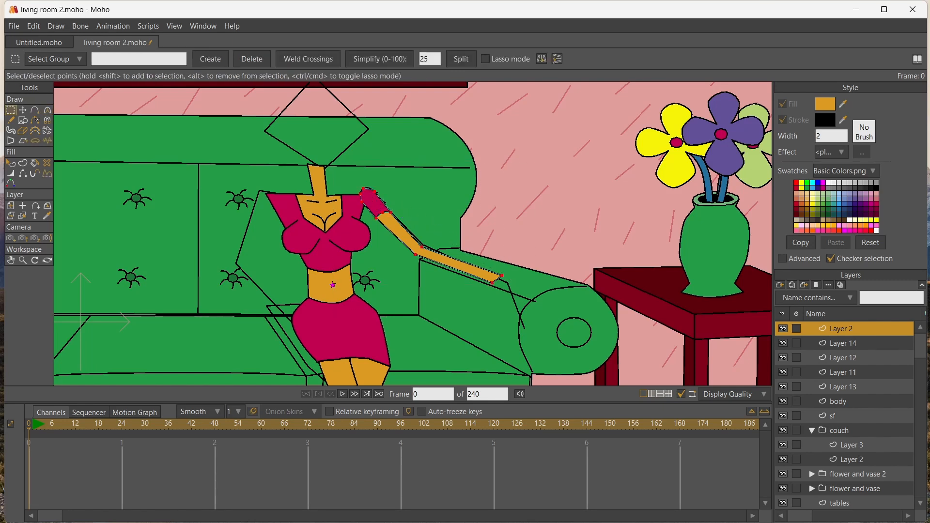
click(542, 59)
Move the flipped arm to the left shoulder and bend its forearm so the wrist rests on the skirt's hip
click(23, 110)
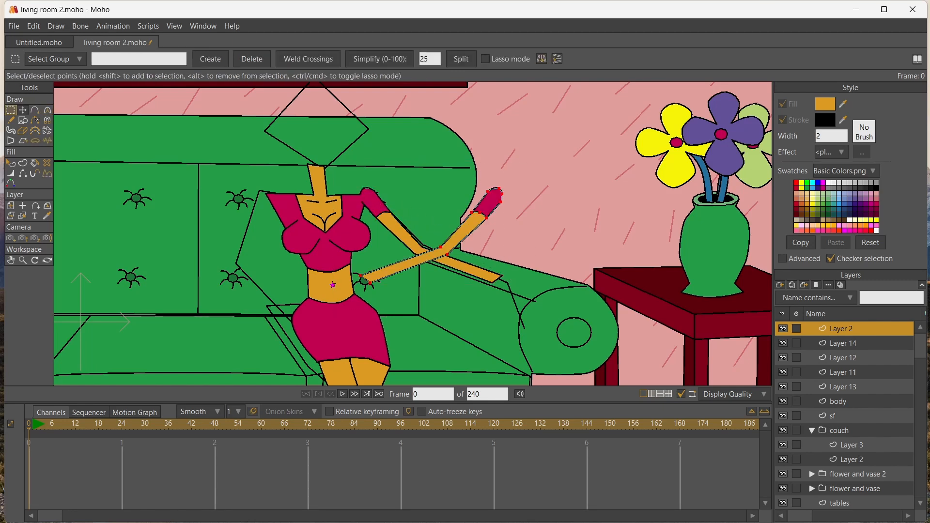
drag(436, 242, 209, 244)
scroll(175, 236, up, 3)
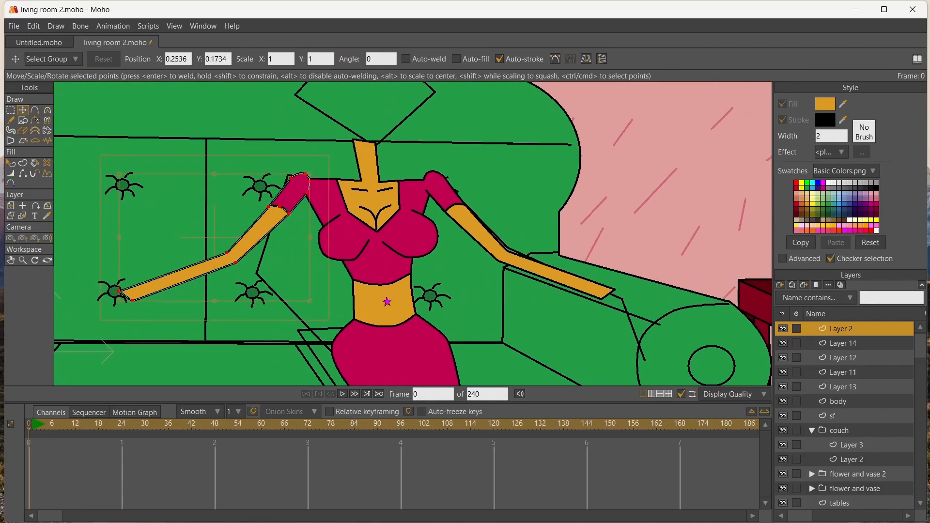
click(133, 301)
drag(132, 300, 345, 359)
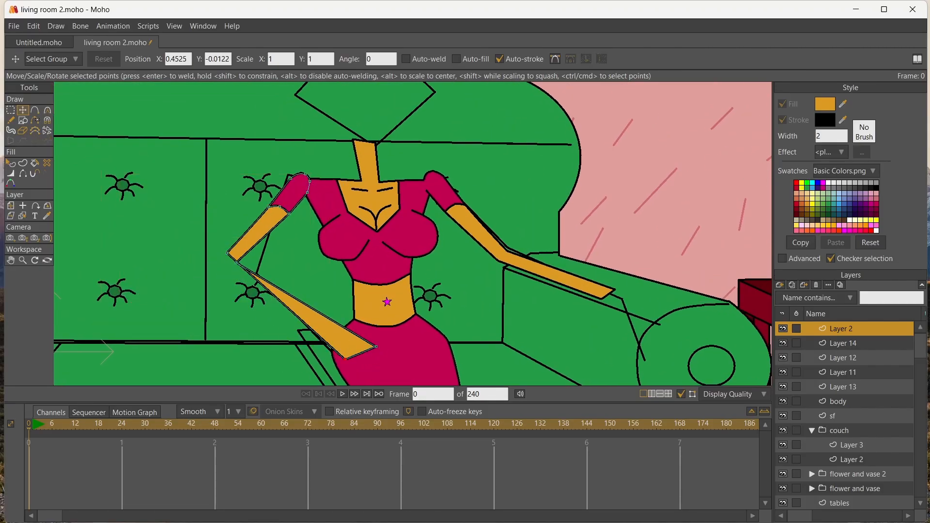
drag(237, 263, 271, 282)
drag(376, 347, 352, 350)
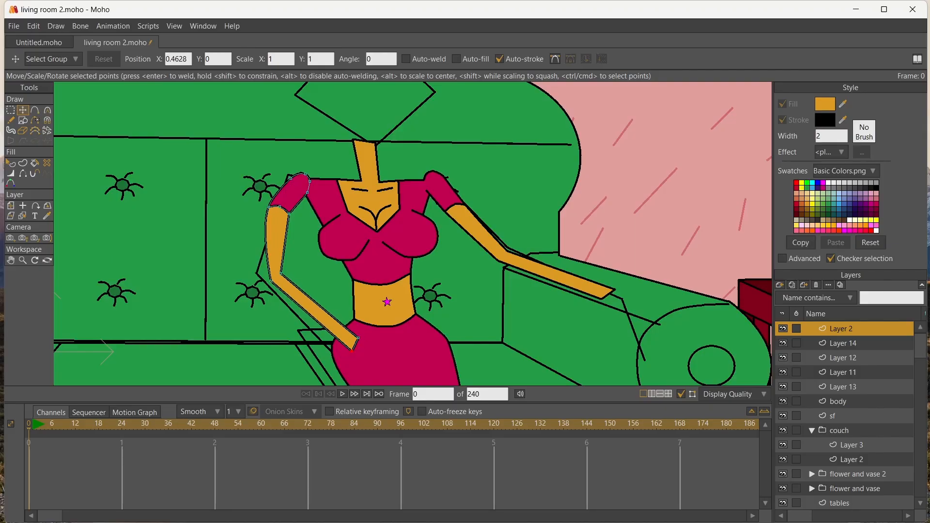
Adjust the left arm's sleeve, hem and elbow points so the upper arm hangs down from the top's shoulder
key(g)
mouse_move(336, 210)
mouse_down()
mouse_move(336, 222)
mouse_move(329, 180)
mouse_move(337, 200)
mouse_up()
key(t)
scroll(337, 199, up, 3)
drag(246, 193, 286, 211)
drag(281, 180, 279, 187)
drag(267, 237, 216, 245)
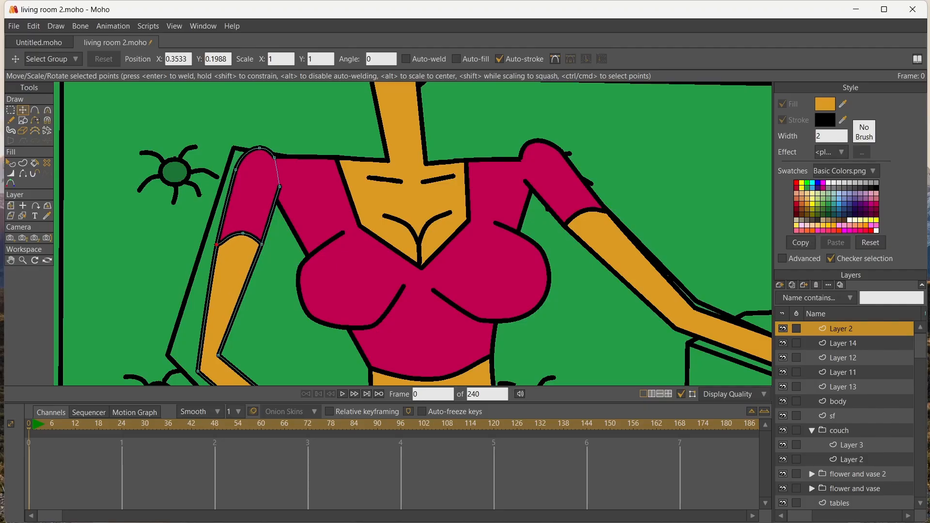
drag(218, 355, 232, 196)
scroll(182, 356, down, 8)
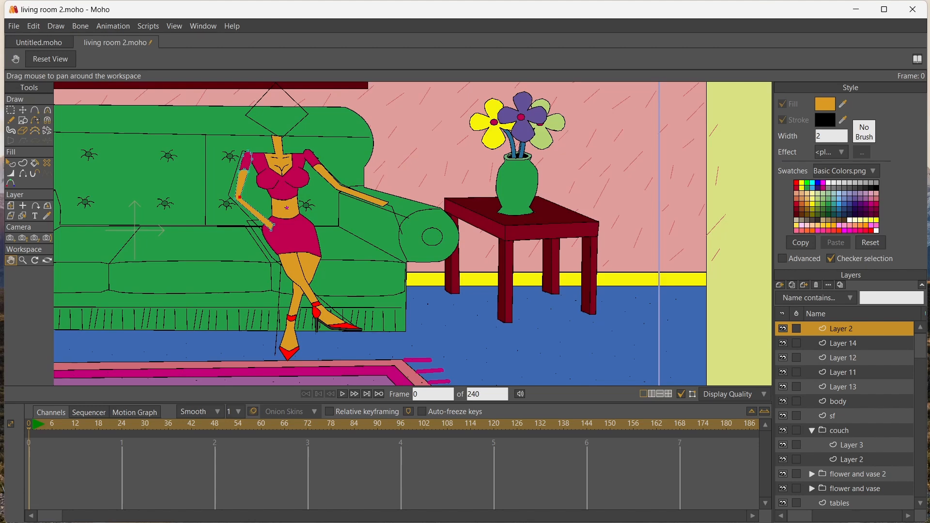
Add a new vector layer directly above the right arm's layer
scroll(331, 236, up, 5)
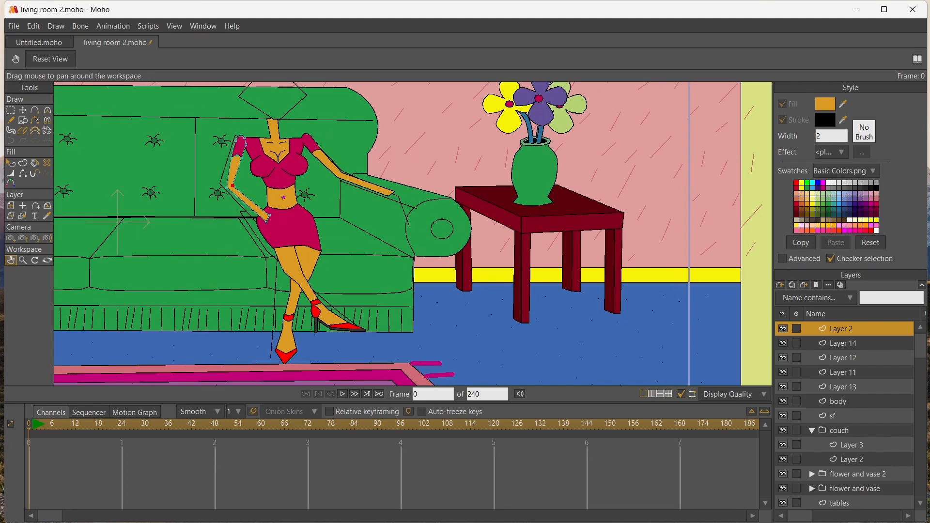
click(23, 216)
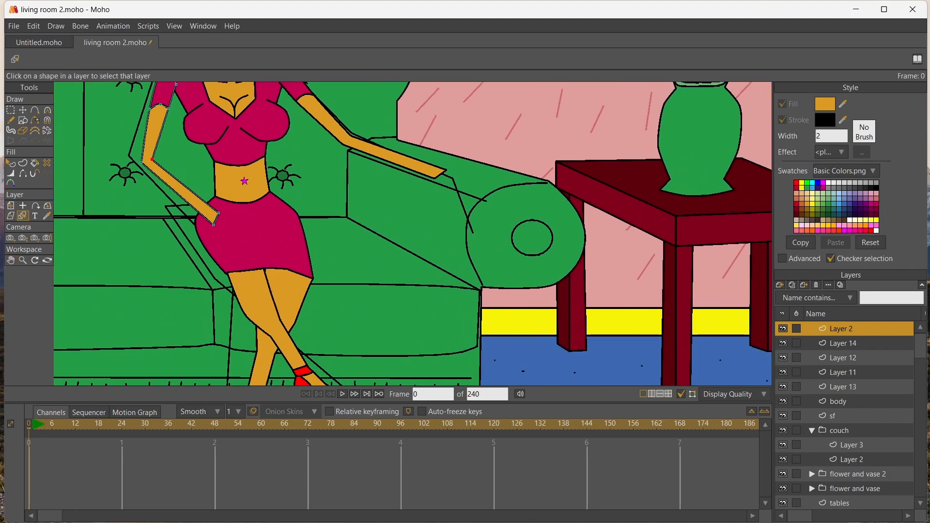
click(324, 117)
click(779, 286)
click(804, 295)
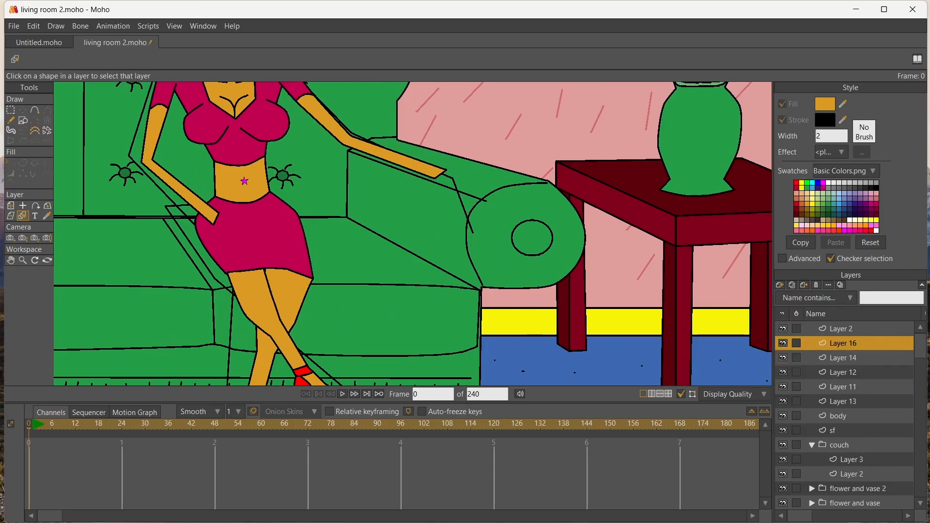
Outline the right hand from the wrist over the couch arm, with a block of fingers and a separate bent thumb
click(35, 110)
click(478, 169)
drag(442, 168, 472, 205)
click(489, 183)
click(462, 192)
click(464, 196)
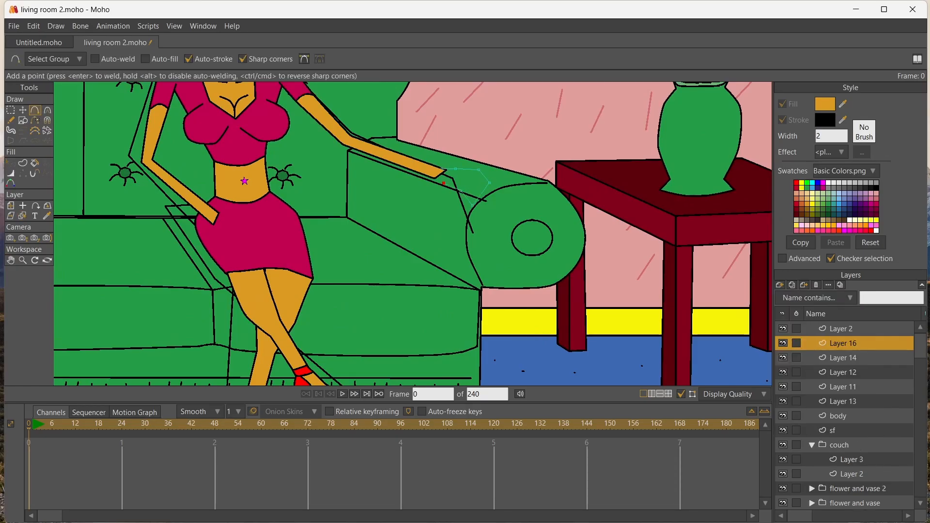
click(457, 201)
click(453, 206)
click(436, 200)
click(436, 177)
click(428, 173)
click(433, 165)
click(441, 168)
key(Return)
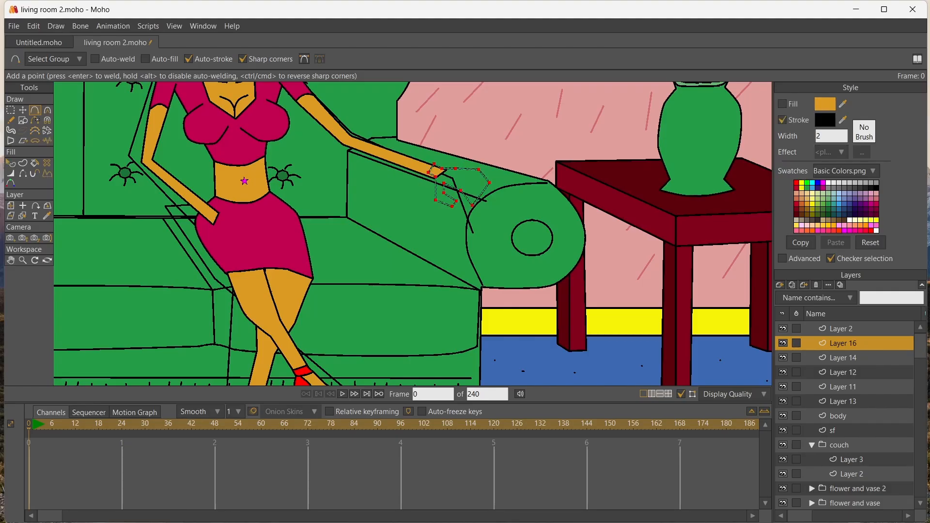
Fill the right hand with the arm's orange skin colour and hide its outline edge at the wrist
click(47, 216)
click(35, 163)
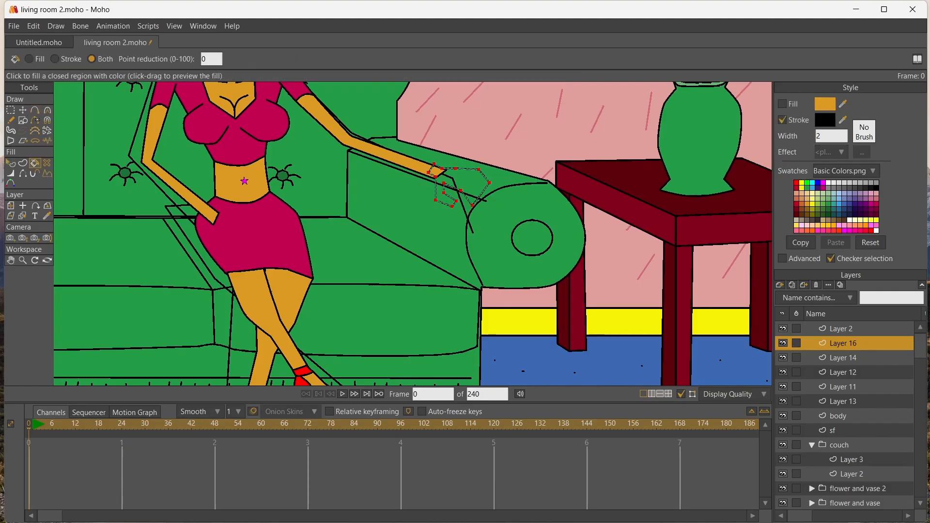
click(465, 182)
scroll(509, 175, up, 6)
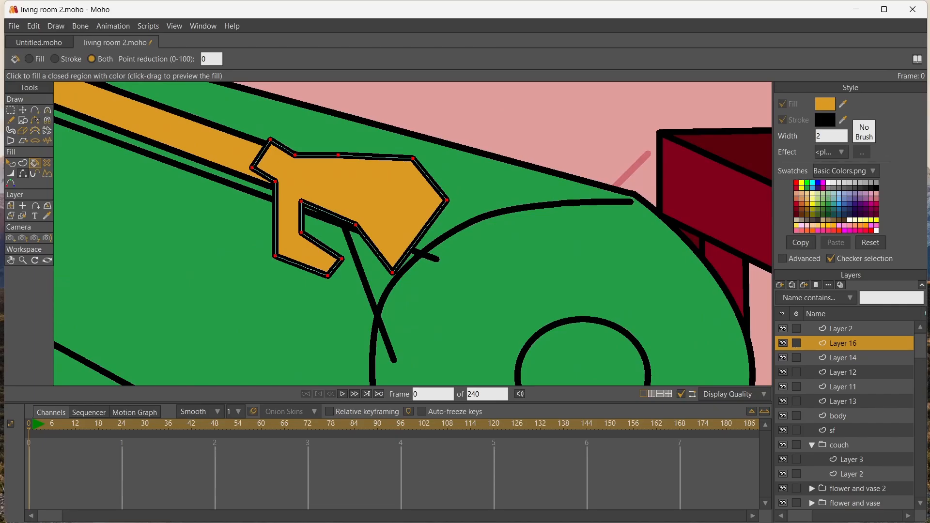
click(22, 173)
click(261, 154)
Align the hand's wrist points with the forearm and extend the knuckle and fingertip corners outward over the couch arm
key(t)
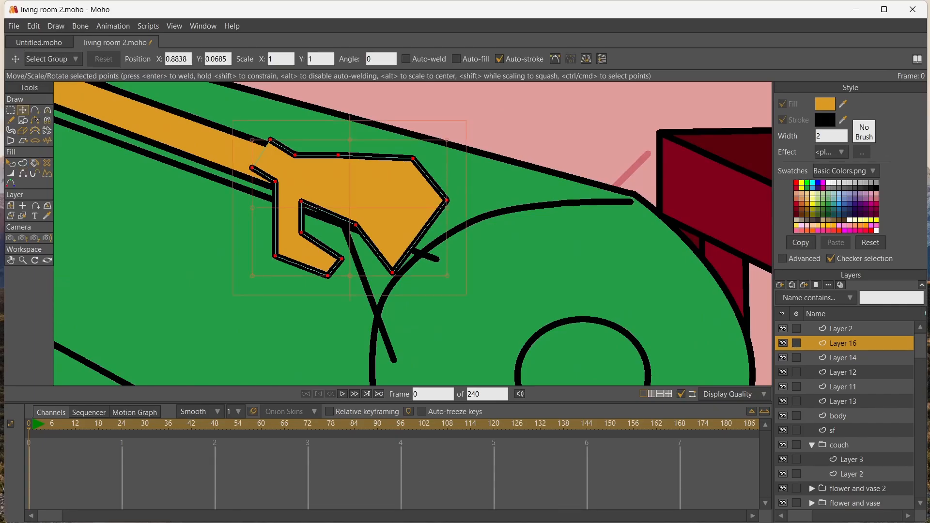
drag(270, 139, 301, 206)
drag(447, 200, 467, 224)
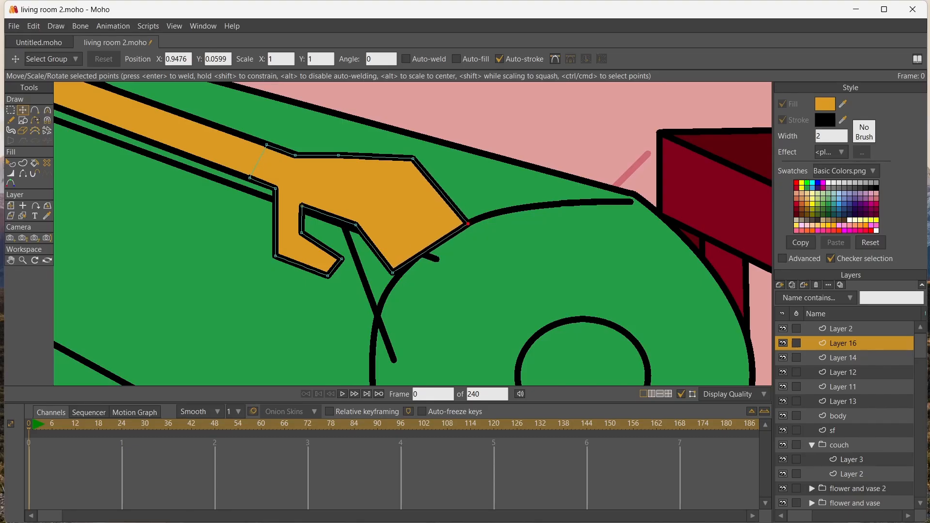
drag(413, 158, 412, 169)
drag(338, 155, 343, 154)
drag(356, 224, 360, 235)
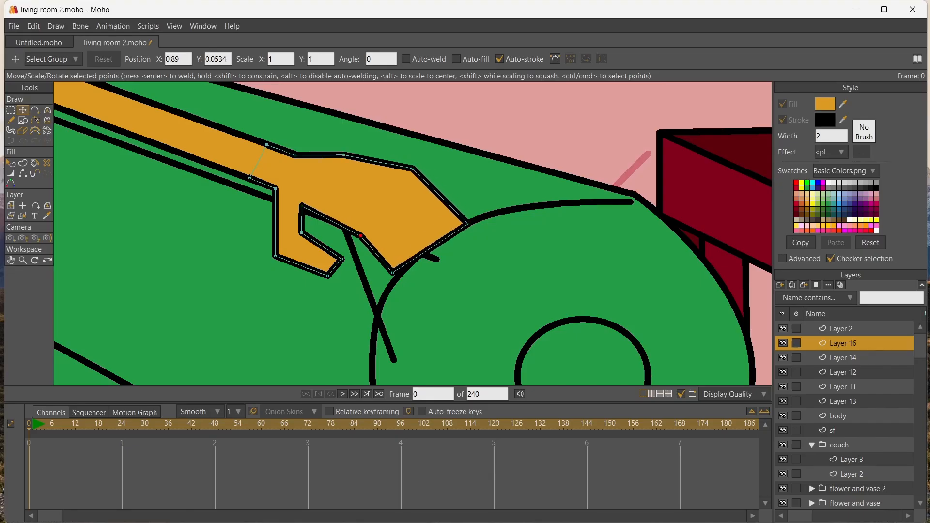
drag(392, 273, 395, 286)
drag(467, 224, 477, 232)
drag(412, 169, 420, 172)
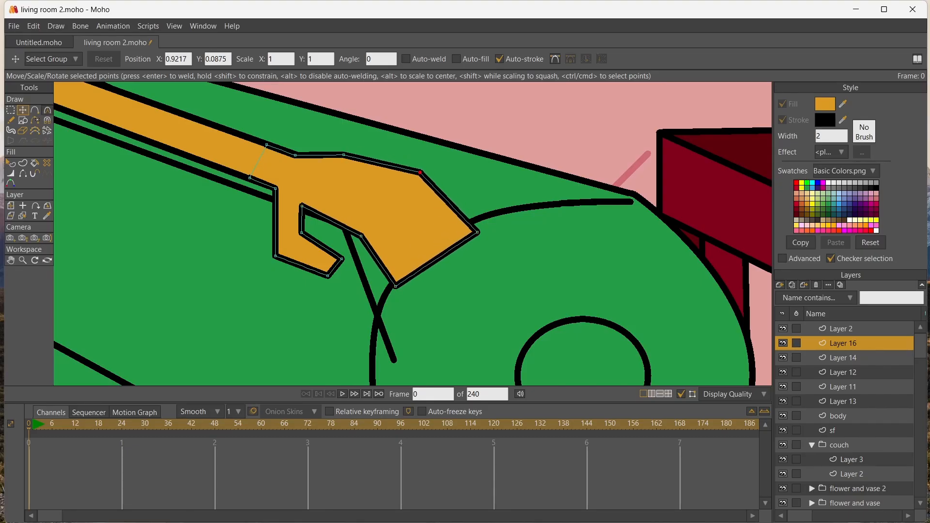
Draw three curved finger dividing lines and three small knuckle marks on the hand, stroked in black at width 2
key(a)
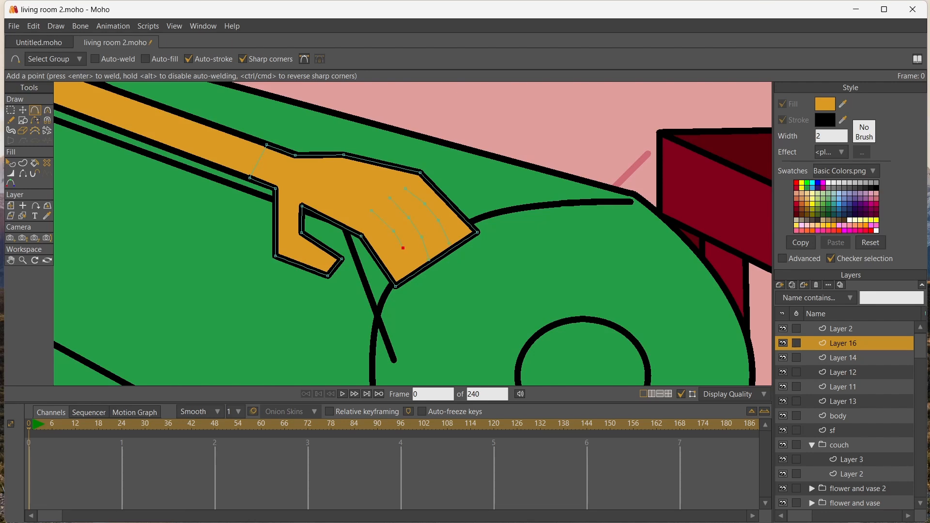
scroll(363, 178, up, 3)
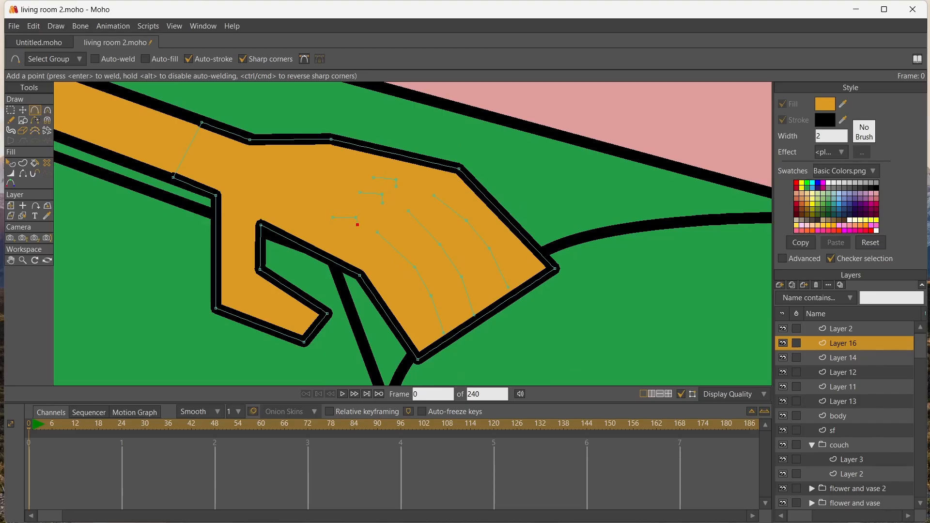
key(u)
drag(316, 153, 527, 337)
key(Return)
Add points along the hand's fingertip edge, around the ends of the finger dividing lines
key(a)
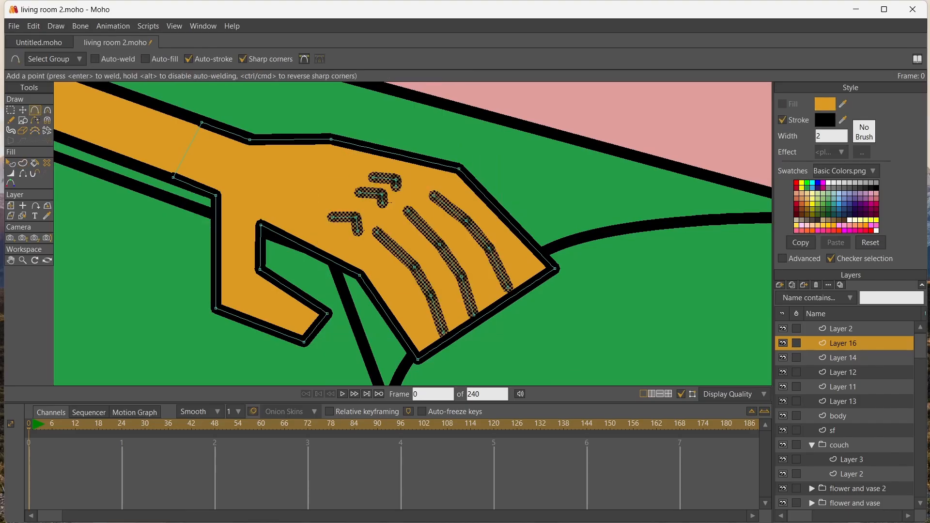
click(498, 306)
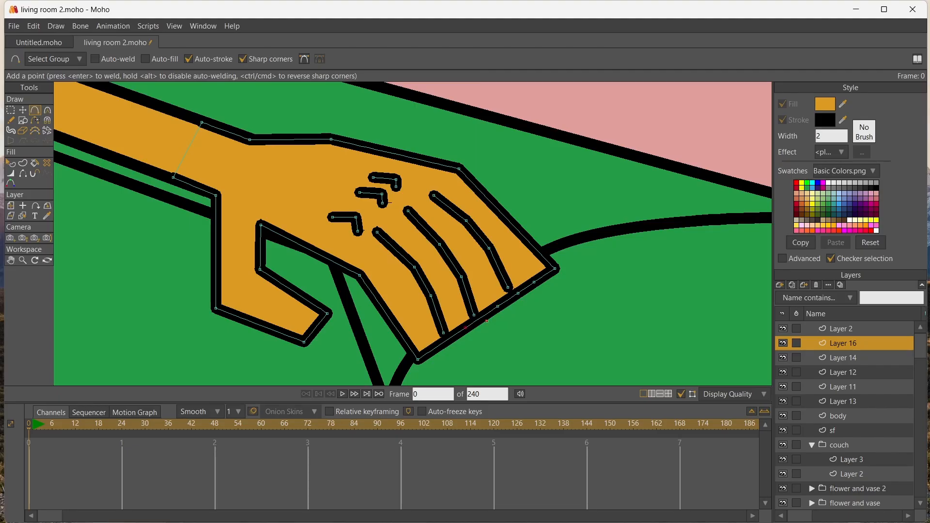
click(463, 329)
click(453, 336)
Shape the outermost finger with a notch at its tip, an added bend on its outer edge and a dividing line meeting the notch
key(t)
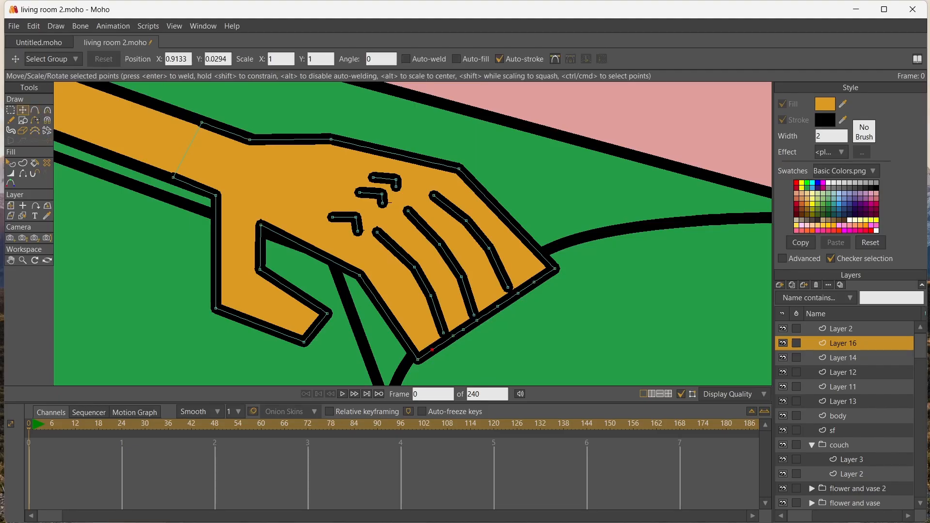
drag(534, 281, 510, 256)
click(514, 259)
key(a)
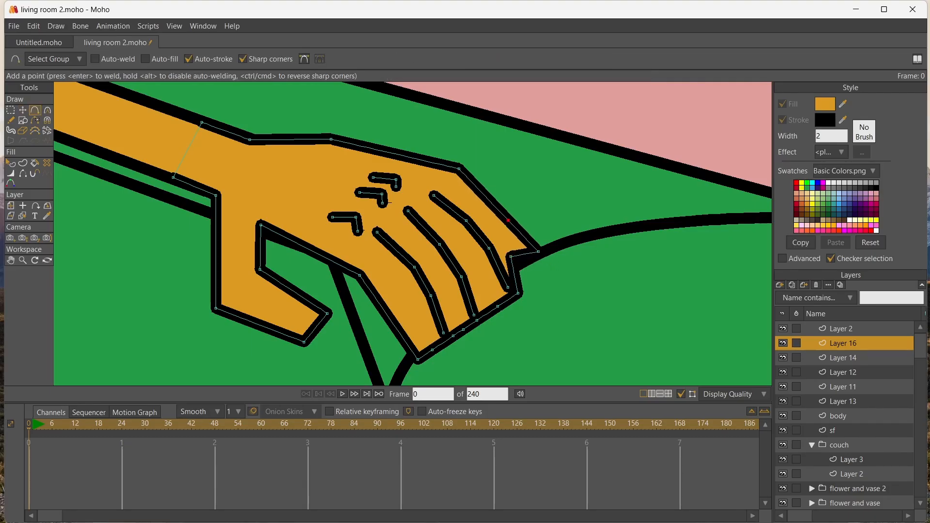
key(t)
drag(508, 221, 517, 214)
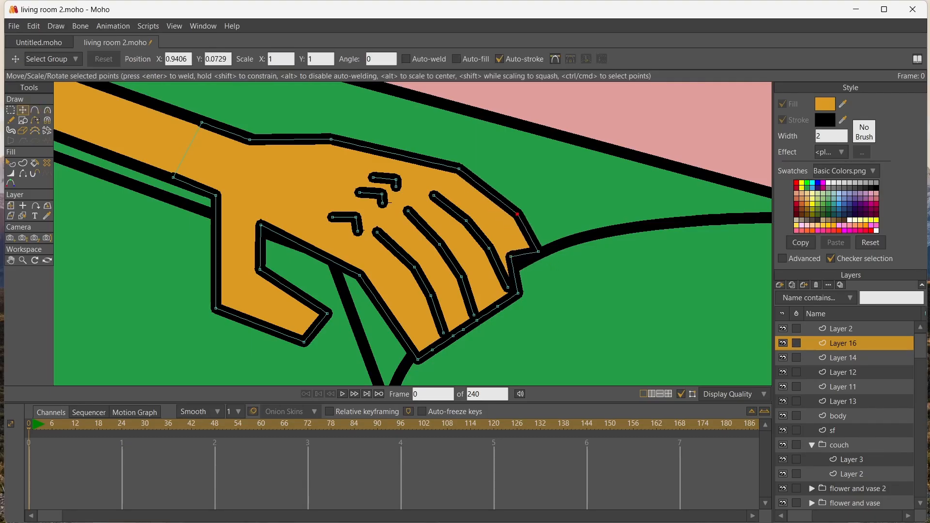
drag(507, 287, 475, 216)
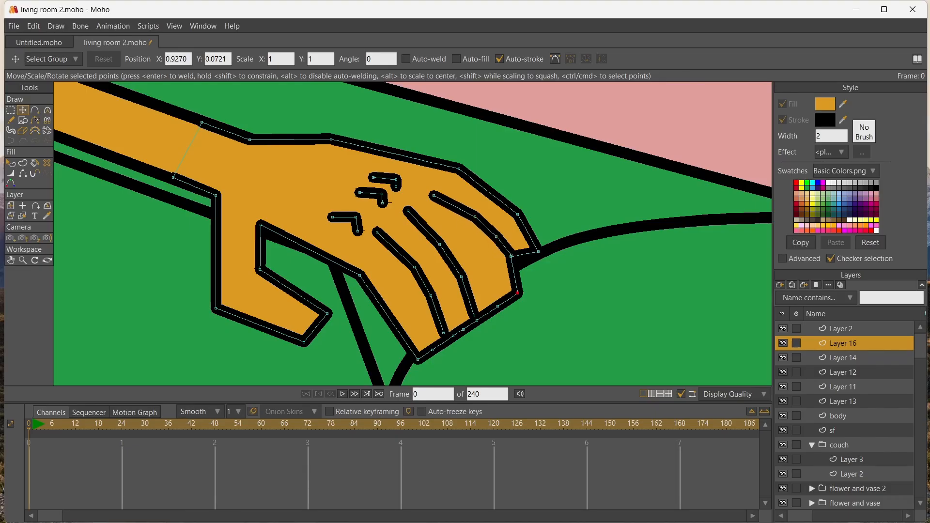
Shape the other three fingers into separate tips of differing length, bending their dividing lines and the index finger's lower edge to match
drag(517, 293, 453, 237)
drag(477, 320, 512, 360)
drag(443, 334, 460, 329)
drag(431, 295, 428, 260)
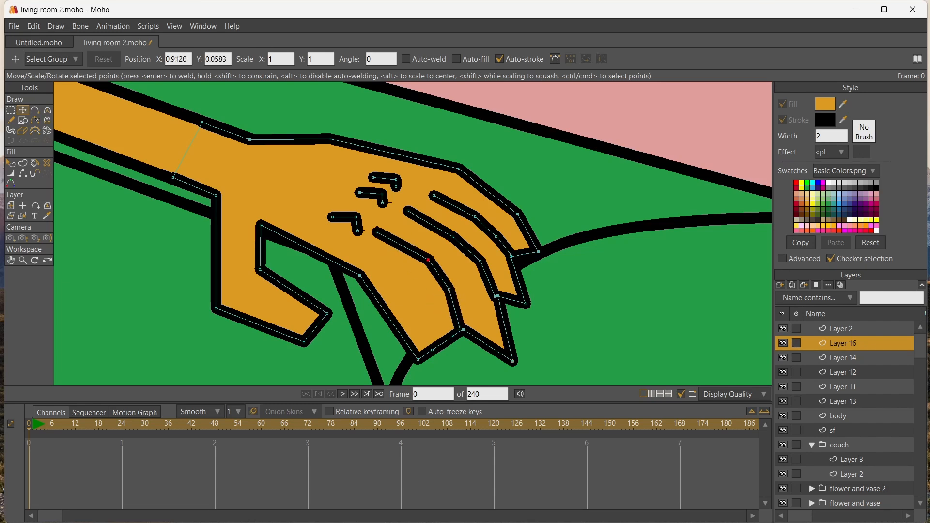
drag(358, 232, 385, 234)
mouse_move(459, 330)
mouse_down()
mouse_move(457, 350)
mouse_move(434, 347)
mouse_move(422, 298)
mouse_move(412, 304)
mouse_up()
drag(360, 275, 357, 262)
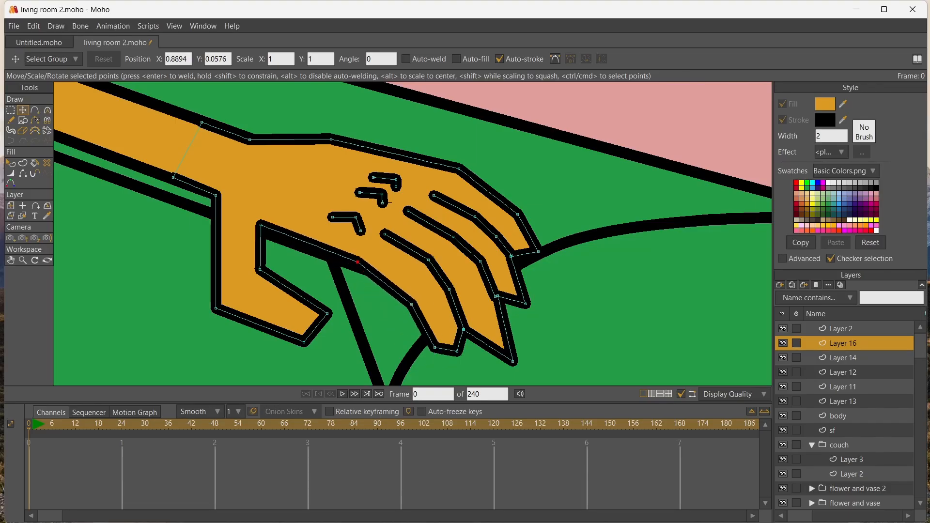
Reshape the three knuckle marks into softer, slanted bends behind the finger dividing lines
mouse_move(396, 187)
mouse_down()
mouse_move(411, 186)
mouse_move(384, 173)
mouse_move(388, 201)
mouse_move(365, 191)
mouse_move(382, 173)
mouse_up()
mouse_move(361, 231)
mouse_down()
mouse_move(358, 216)
mouse_move(344, 215)
mouse_up()
click(355, 217)
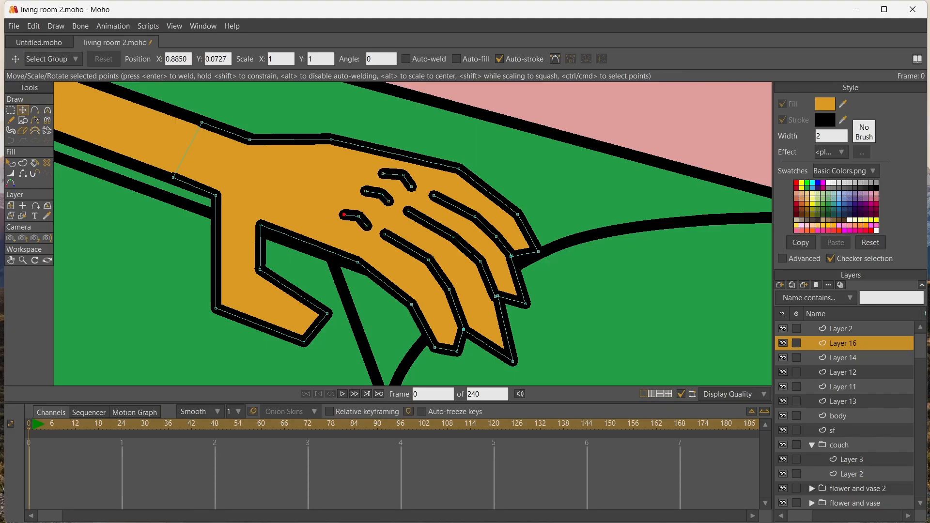
Nudge the end of a finger dividing line and round the four fingertips and the thumb tip with the Curvature tool
drag(496, 296, 497, 294)
key(c)
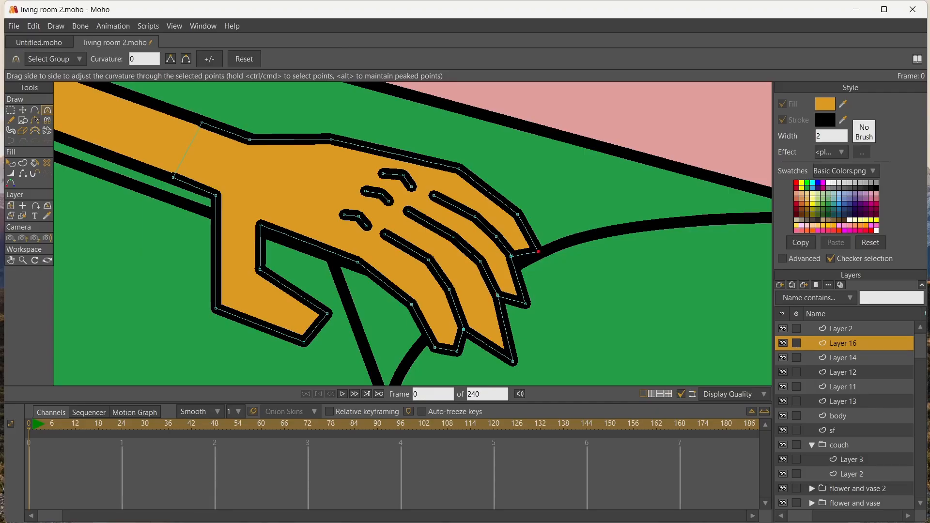
drag(538, 251, 561, 251)
drag(525, 305, 547, 304)
drag(512, 361, 537, 362)
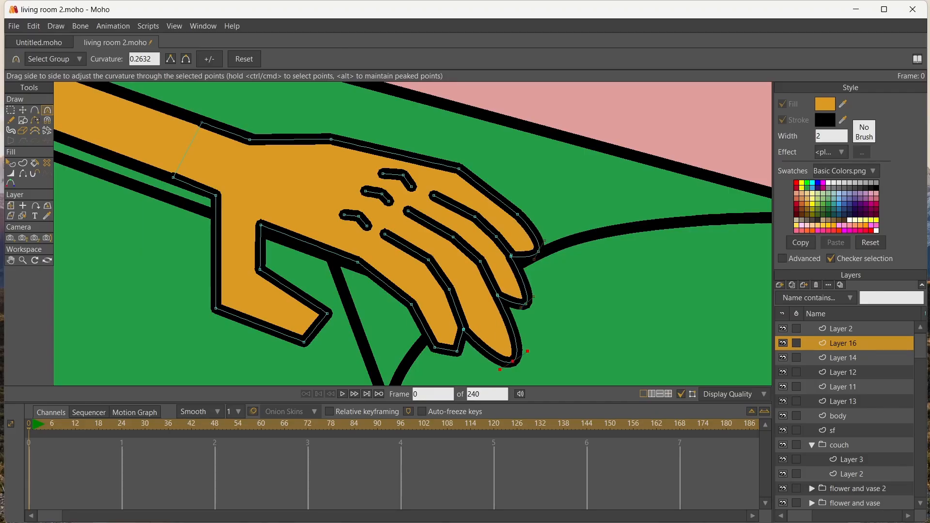
drag(457, 351, 475, 350)
drag(327, 313, 348, 313)
drag(304, 342, 311, 342)
scroll(301, 265, down, 10)
scroll(295, 268, up, 6)
scroll(293, 261, up, 4)
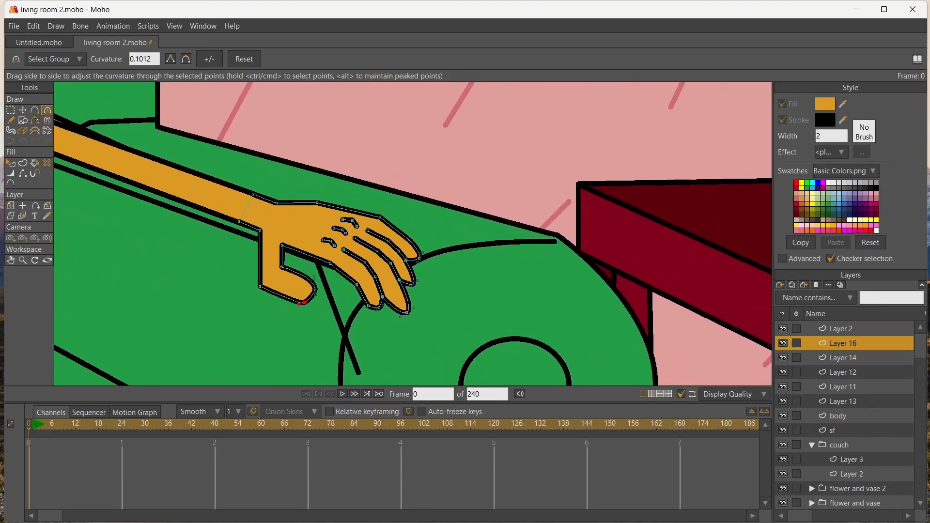
Nudge points of the three knuckle marks to refine their bends and spacing on the back of the hand
key(t)
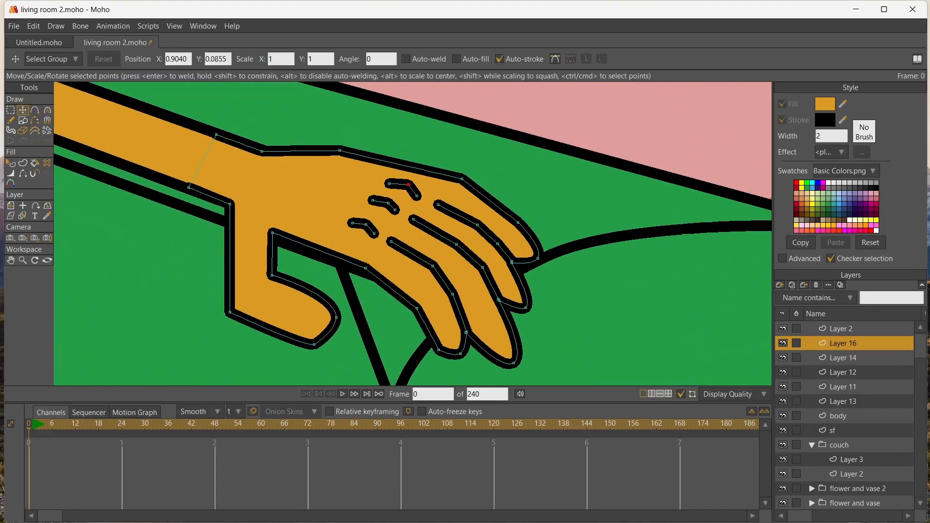
drag(408, 184, 373, 202)
click(372, 200)
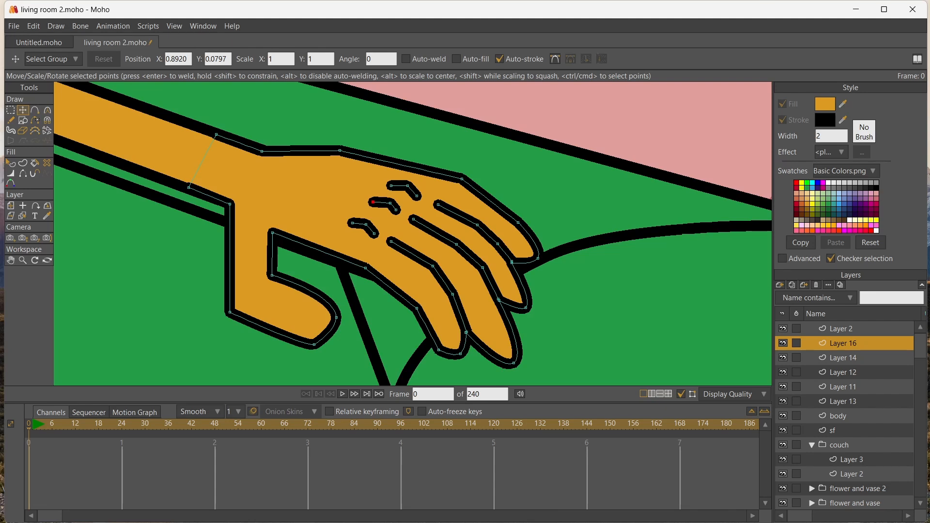
drag(374, 234, 352, 224)
click(366, 225)
Slim the thumb by moving the points of its lower edge and outer corner inward and adjusting its inner crook
drag(314, 344, 322, 335)
drag(229, 312, 274, 273)
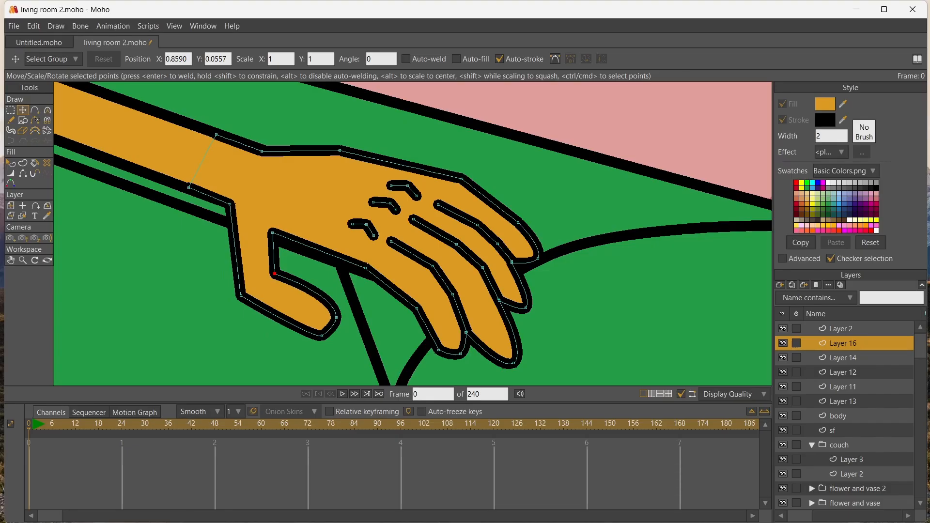
key(a)
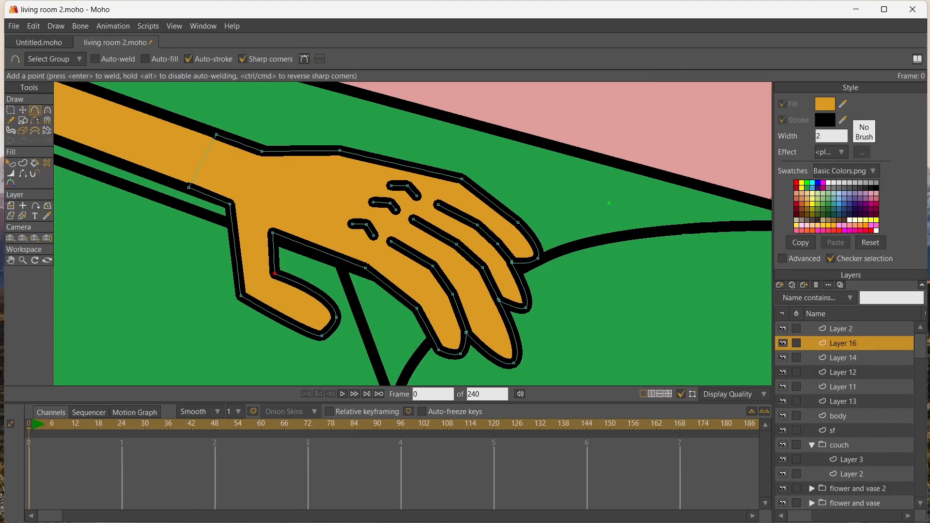
Draw a small horizontal ellipse beside the fingertips as a nail and fill it with red
click(22, 120)
drag(579, 181, 629, 237)
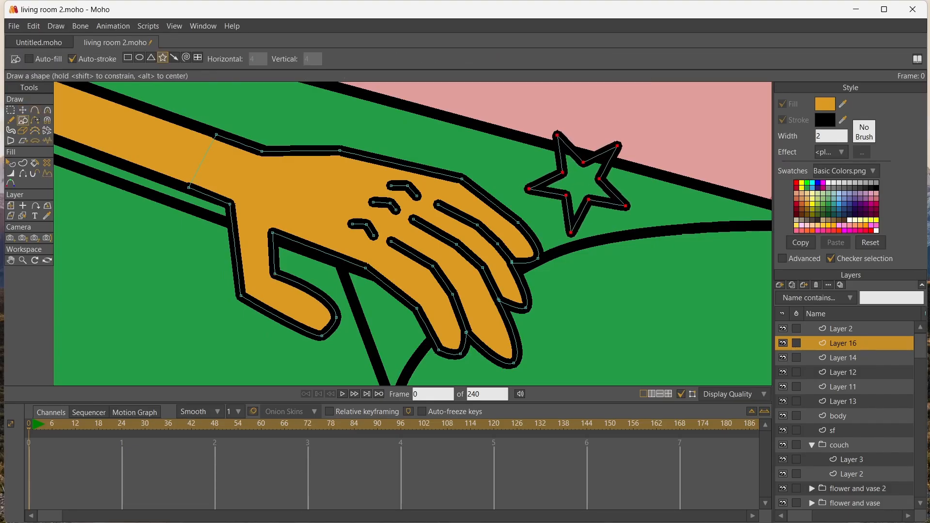
key(ctrl+z)
click(140, 58)
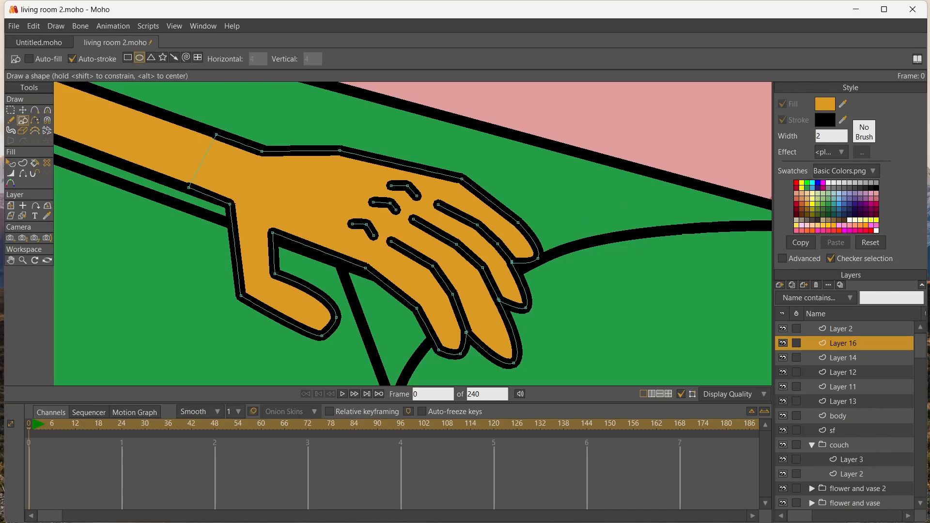
drag(587, 185, 652, 218)
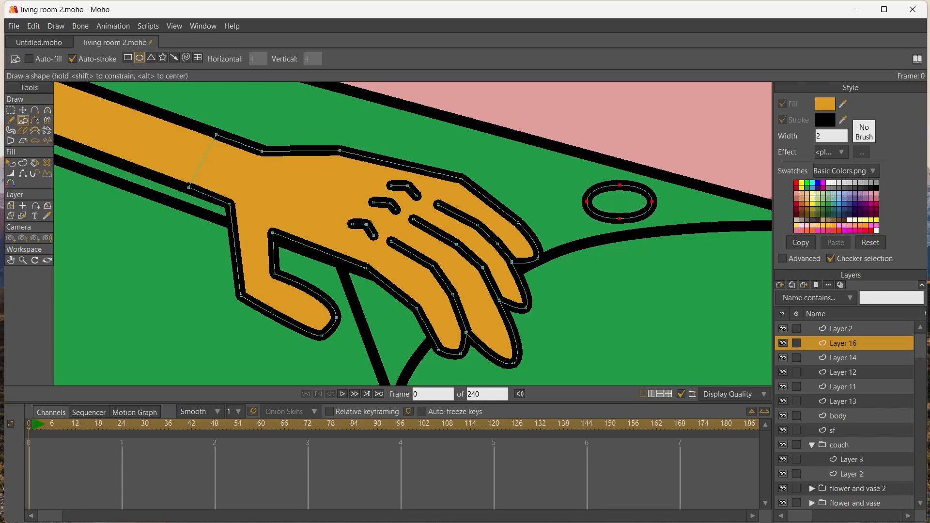
click(796, 183)
click(35, 163)
click(615, 202)
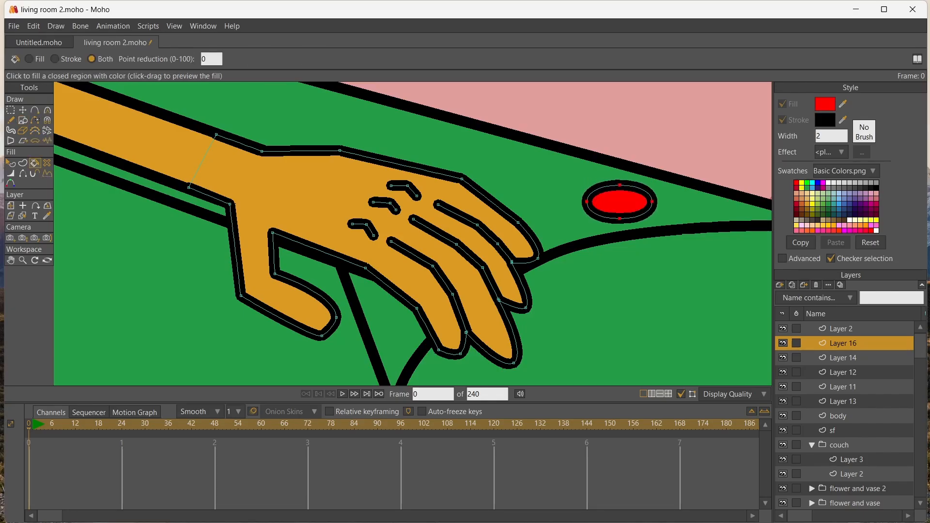
Draw a closed, bent band of points inside the red ellipse as a highlight, peaking in the middle
scroll(577, 218, up, 5)
click(11, 260)
drag(330, 218, 151, 243)
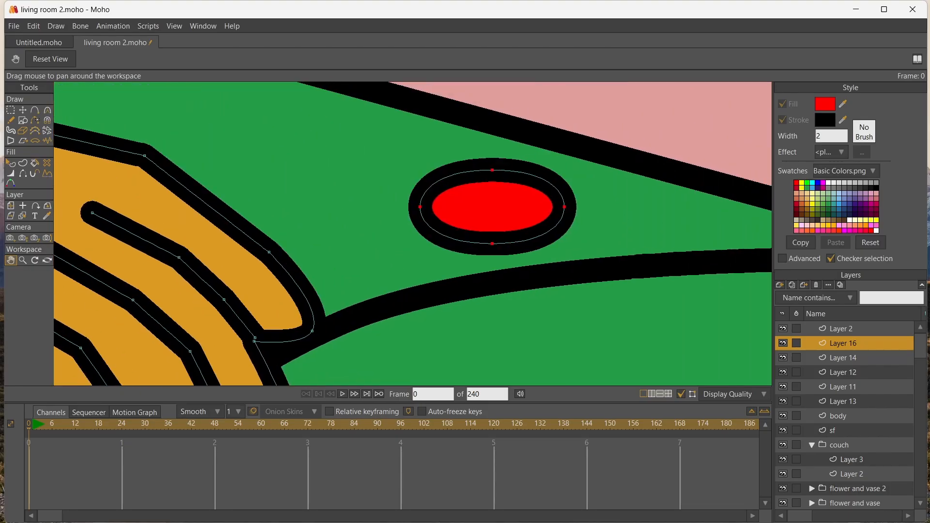
click(34, 110)
click(485, 193)
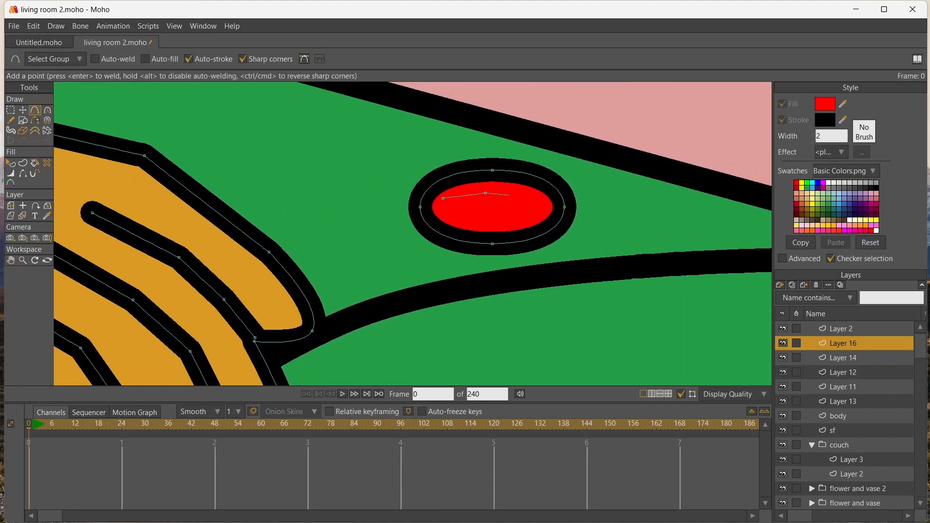
click(549, 205)
click(536, 221)
click(443, 199)
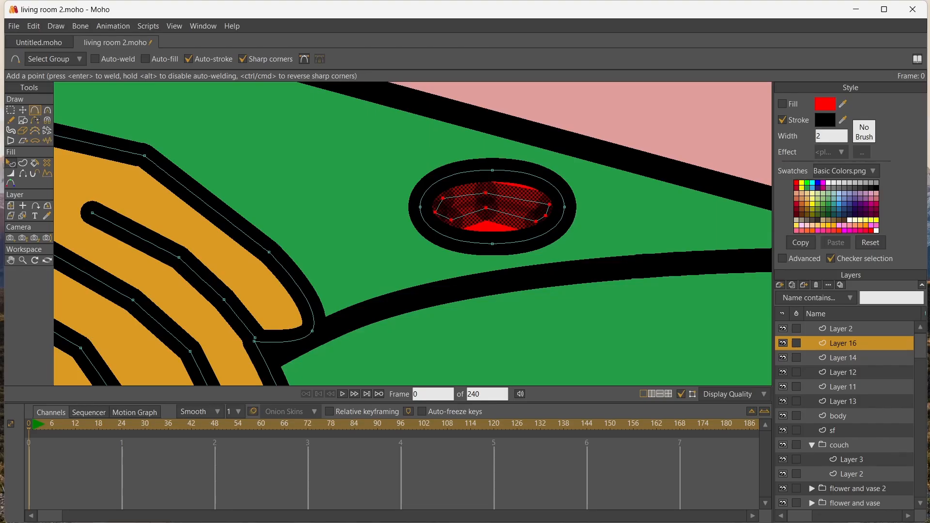
Reduce the highlight's line width to 0 and fill the band with white
click(11, 174)
drag(301, 204, 146, 204)
click(829, 182)
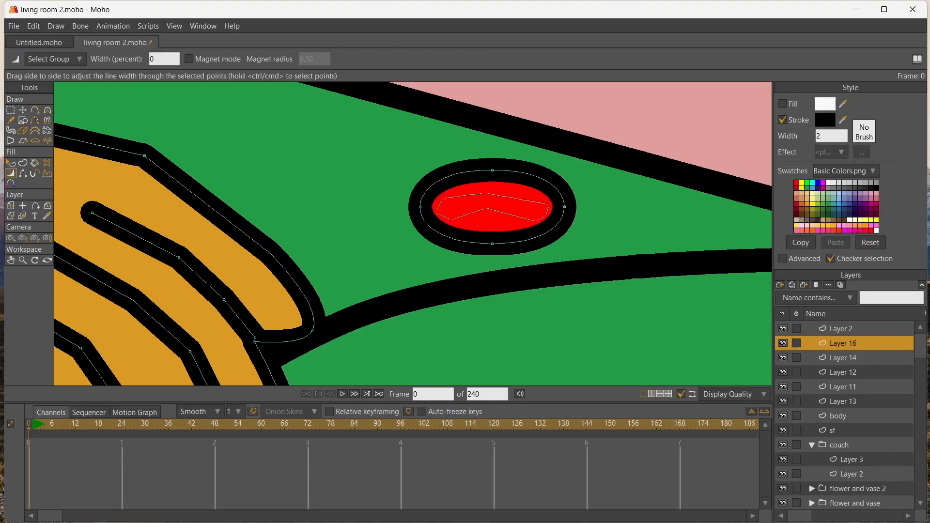
key(p)
click(494, 203)
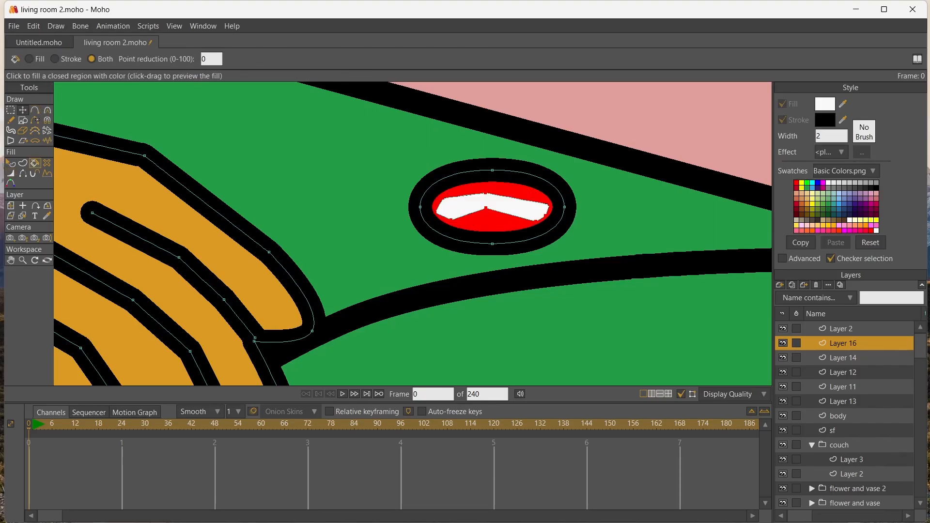
Thin the black outline of the red ellipse with the Line Width tool
click(23, 110)
key(w)
drag(492, 207, 446, 208)
Reshape the white highlight so it spans the whole width of the red ellipse with its peak near the middle
key(t)
mouse_move(549, 205)
mouse_down()
mouse_move(557, 199)
mouse_move(558, 212)
mouse_up()
drag(536, 222, 551, 221)
drag(486, 193, 500, 206)
click(485, 209)
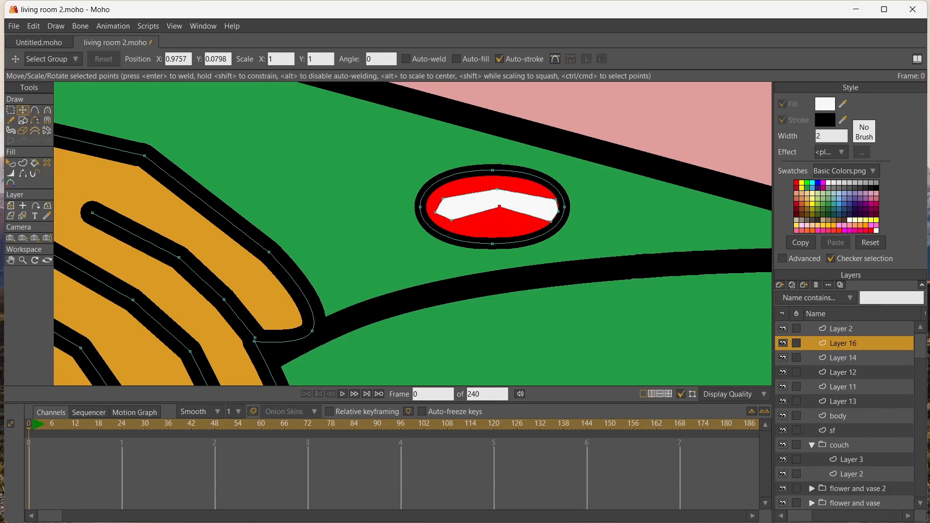
drag(442, 198, 429, 215)
mouse_move(497, 190)
mouse_down()
mouse_move(489, 190)
mouse_move(491, 205)
mouse_up()
drag(555, 199, 554, 221)
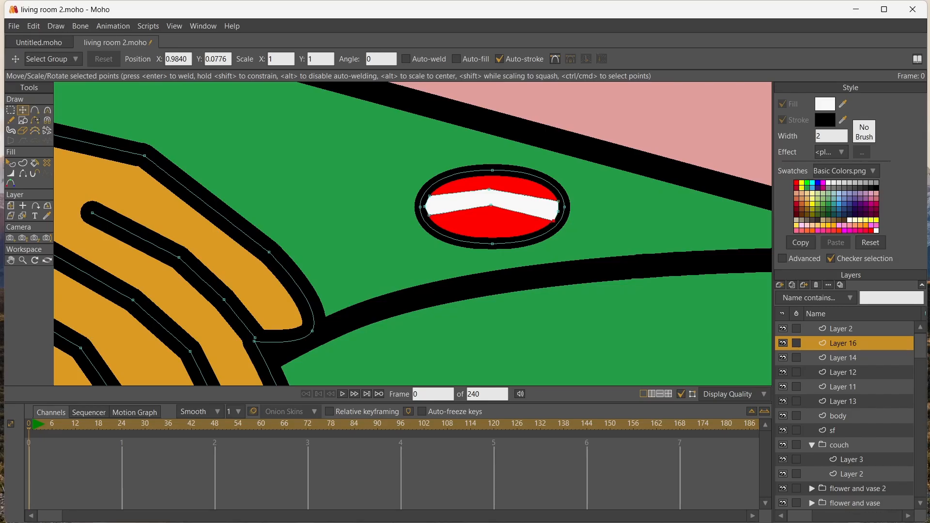
Curve the middle and end points of the white highlight so the band becomes a smooth arc
key(c)
drag(489, 189, 576, 211)
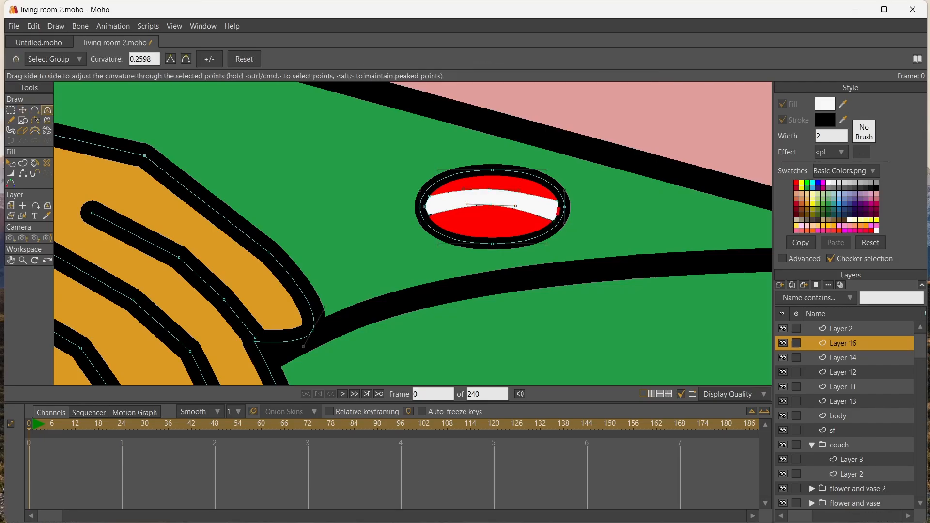
drag(426, 206, 453, 207)
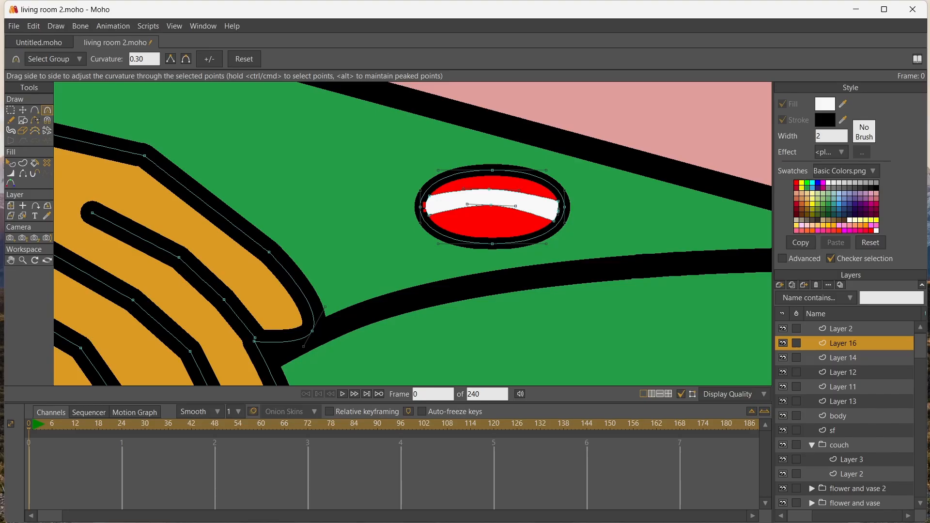
Select the complete nail and place it on the outermost fingertip, rotated along the finger and scaled down to fit
key(g)
drag(395, 133, 597, 282)
click(22, 110)
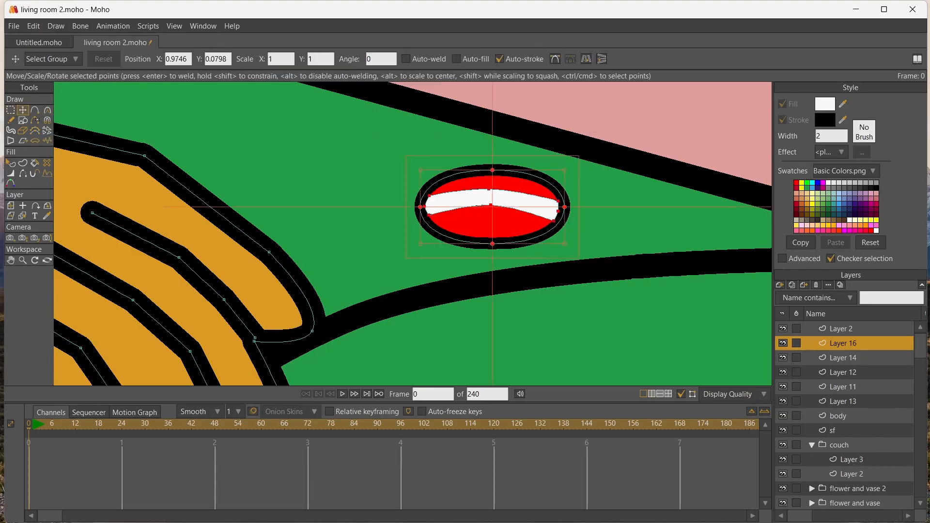
drag(489, 211, 402, 180)
click(11, 260)
click(23, 110)
drag(506, 145, 505, 218)
drag(421, 184, 400, 217)
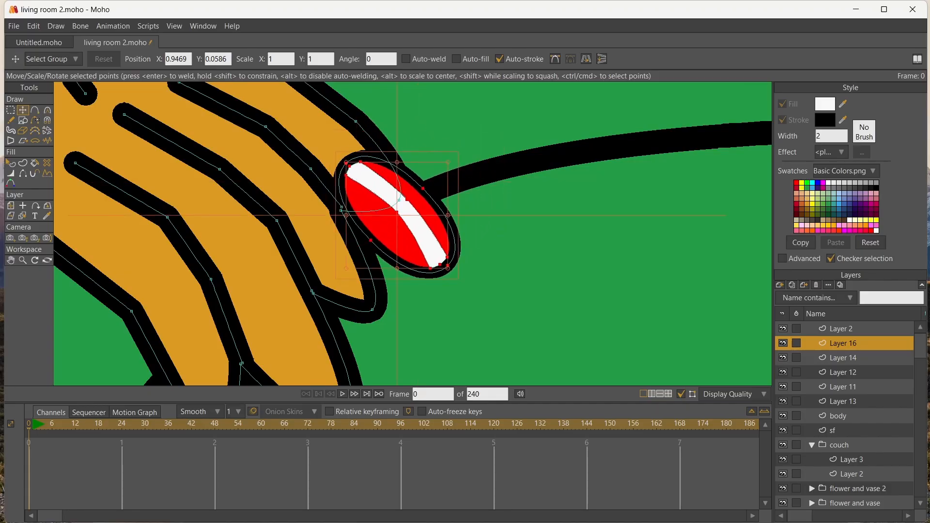
drag(468, 165, 474, 176)
drag(405, 209, 401, 209)
drag(437, 157, 417, 183)
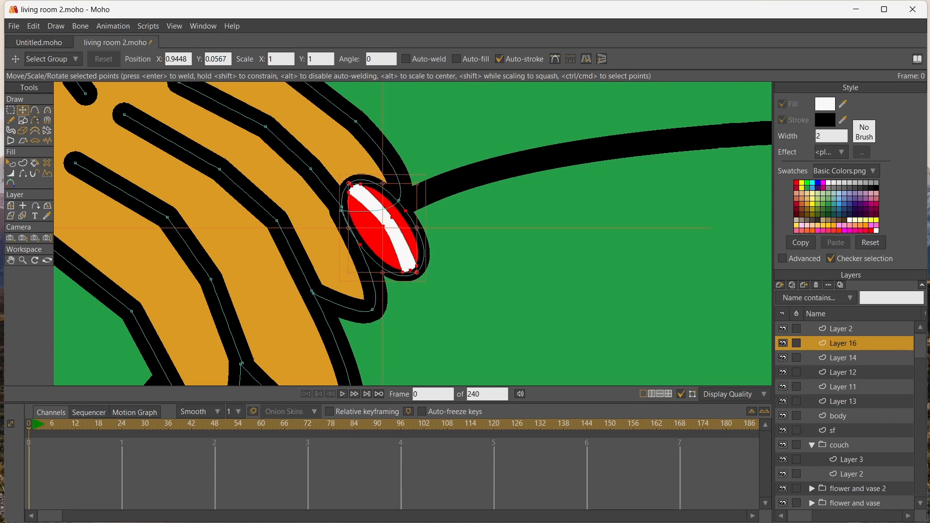
Copy the red nail onto the other three fingertips, fitting each copy to the end of its finger
drag(394, 214, 369, 352)
scroll(387, 216, down, 4)
key(ctrl+c)
key(ctrl+v)
key(ctrl+c)
key(ctrl+v)
scroll(380, 330, up, 6)
drag(342, 300, 171, 282)
key(ctrl+c)
key(ctrl+v)
click(11, 260)
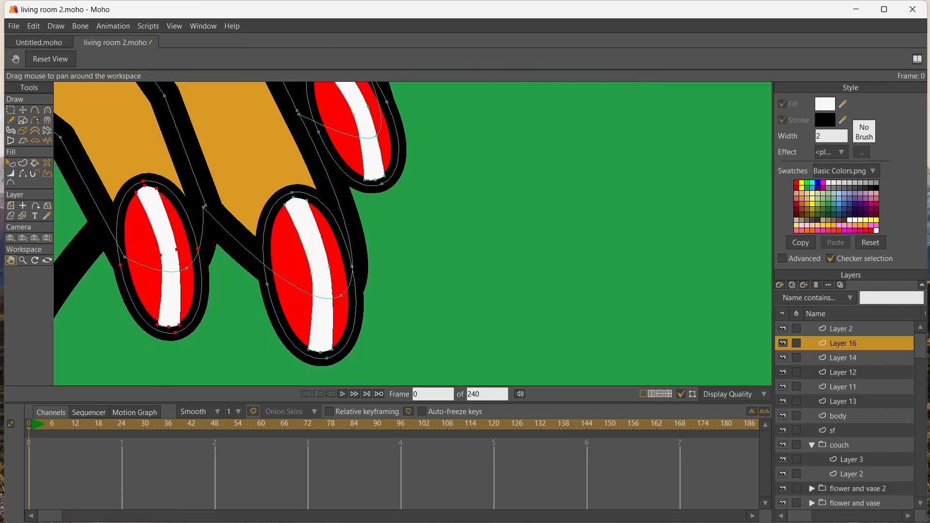
Copy the index finger's nail onto the thumb tip, flipped horizontally and rotated to follow the thumb's lower edge
scroll(512, 224, down, 10)
key(t)
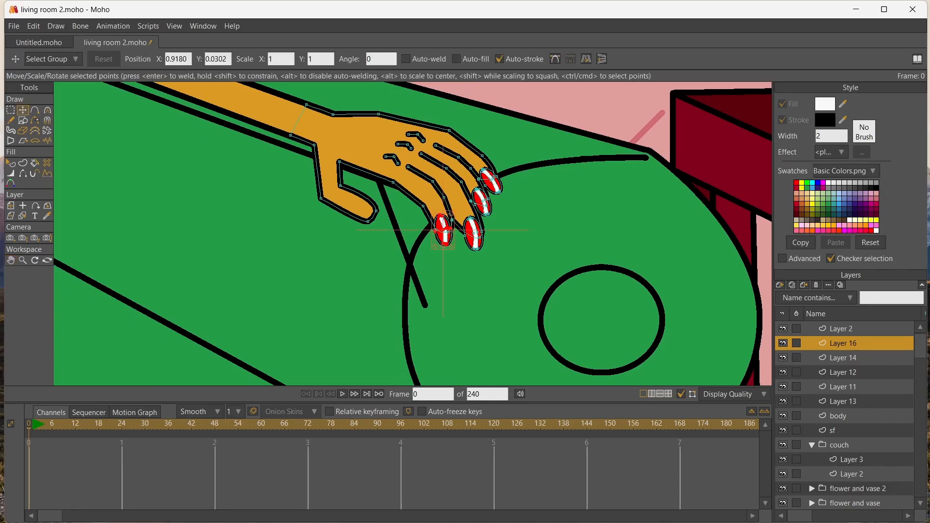
key(ctrl+c)
key(ctrl+v)
drag(443, 230, 363, 227)
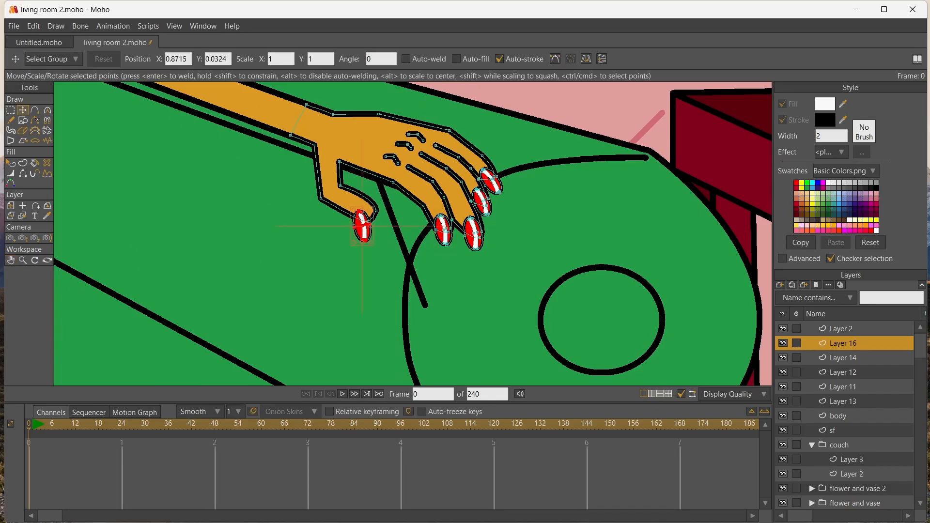
click(586, 58)
scroll(332, 221, up, 5)
drag(379, 183, 352, 251)
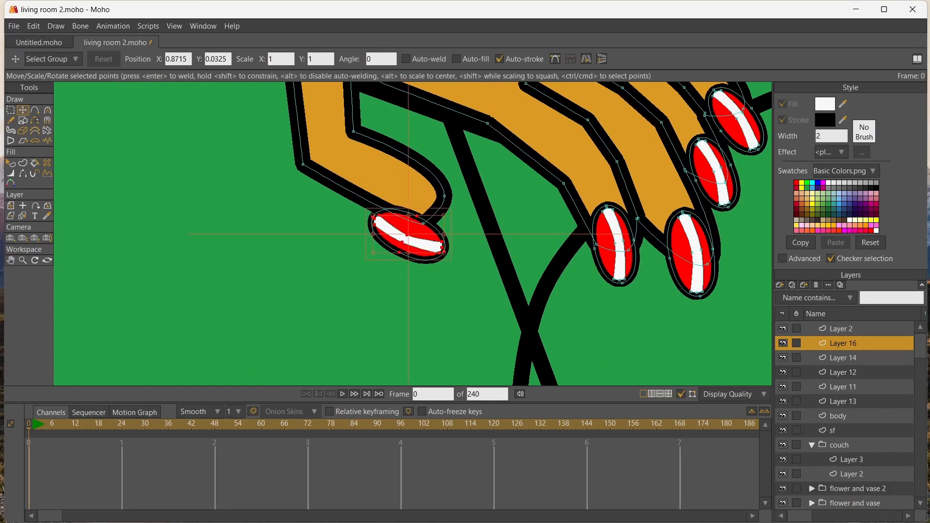
drag(402, 226, 410, 213)
scroll(410, 213, down, 10)
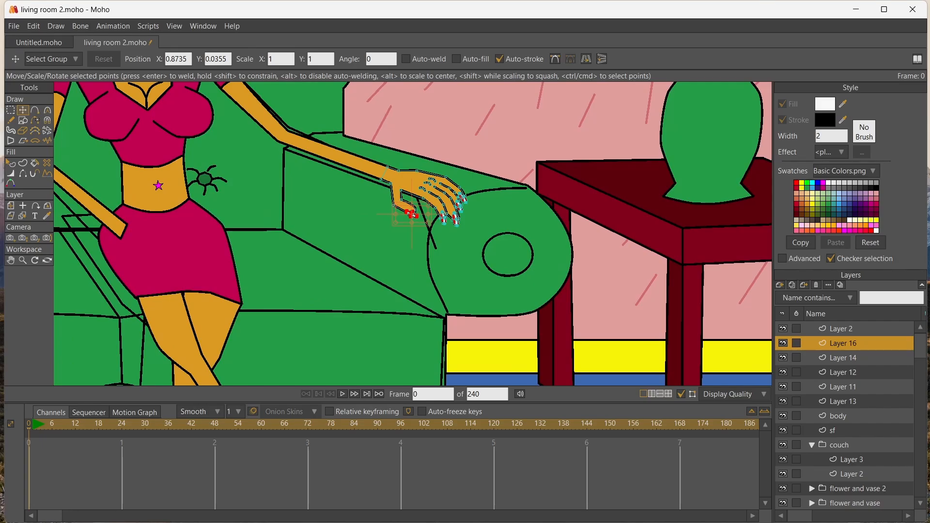
Rename Layer 16, which holds the detailed hand, as "left hand"
double_click(842, 343)
text(h)
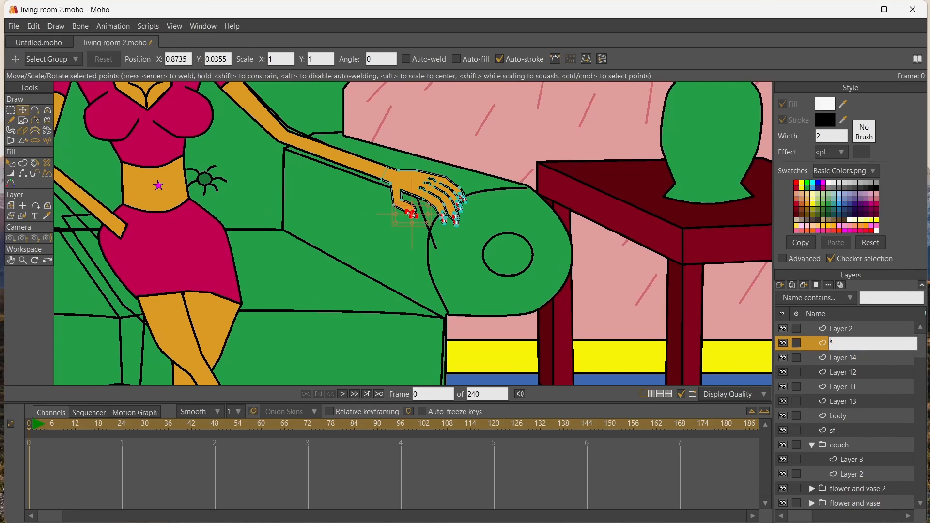
key(BackSpace)
text(left hand)
key(Return)
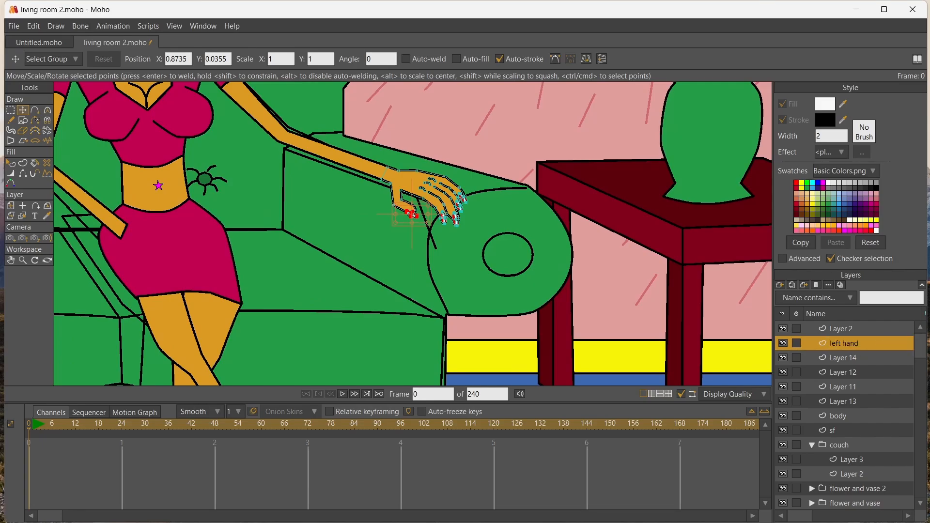
Rename Layer 14 as "l arm" and the Layer 2 above the left hand as "right arm"
double_click(842, 358)
text(l arm)
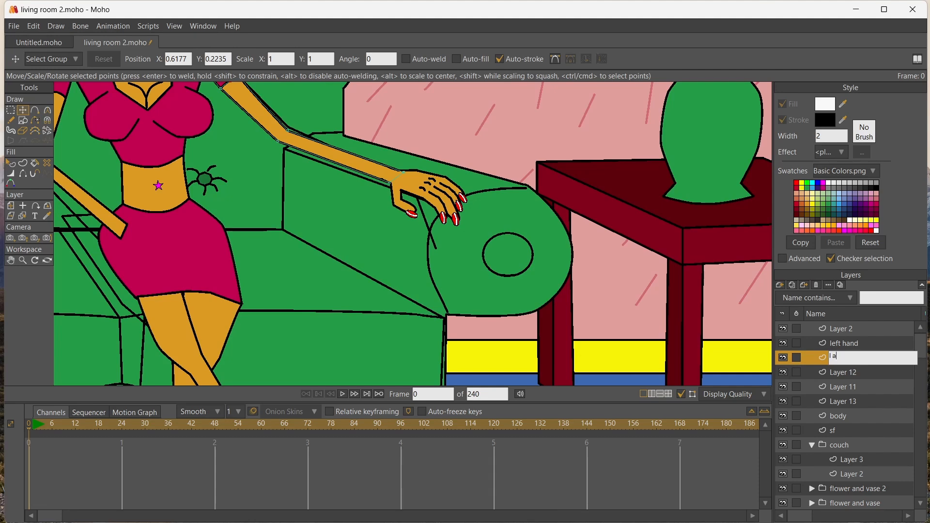
key(Return)
click(842, 329)
double_click(842, 329)
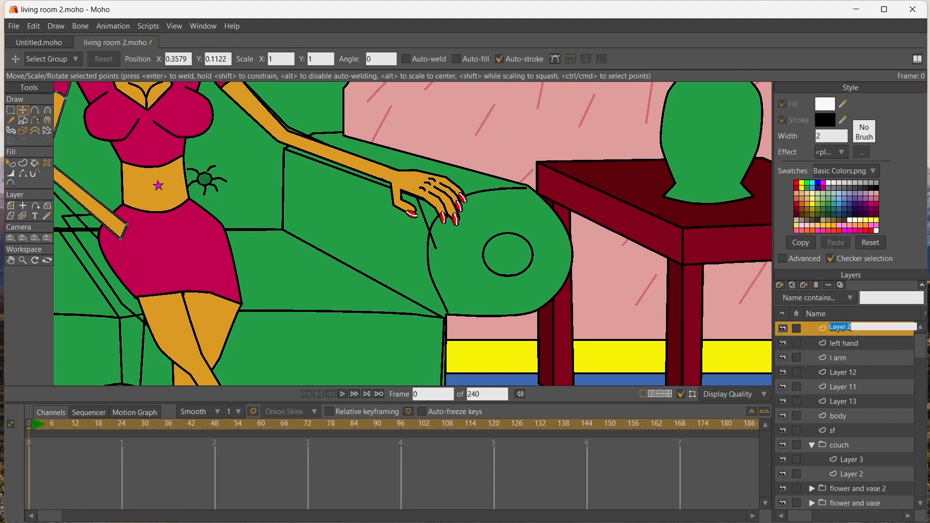
text(right arm)
key(Return)
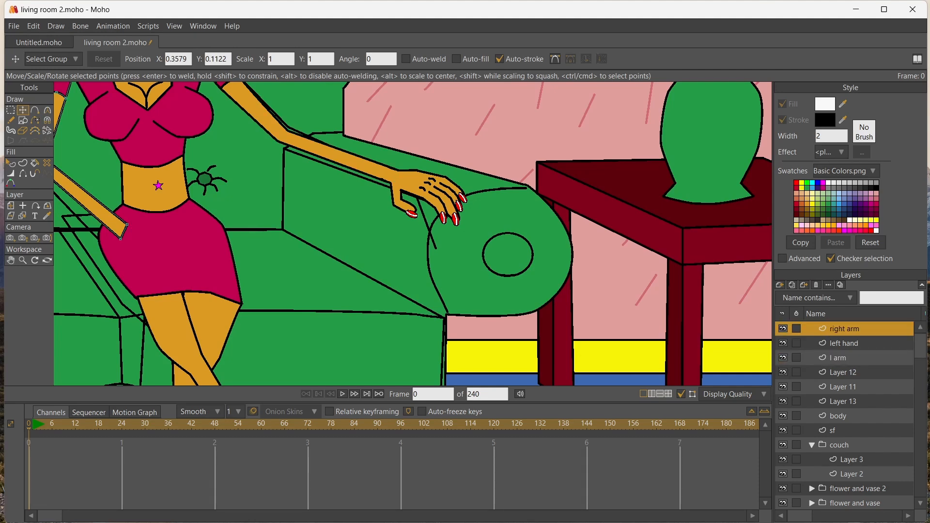
Rename Layer 12, which holds the feet and red shoes, as "feet"
click(843, 373)
scroll(516, 348, down, 5)
click(11, 260)
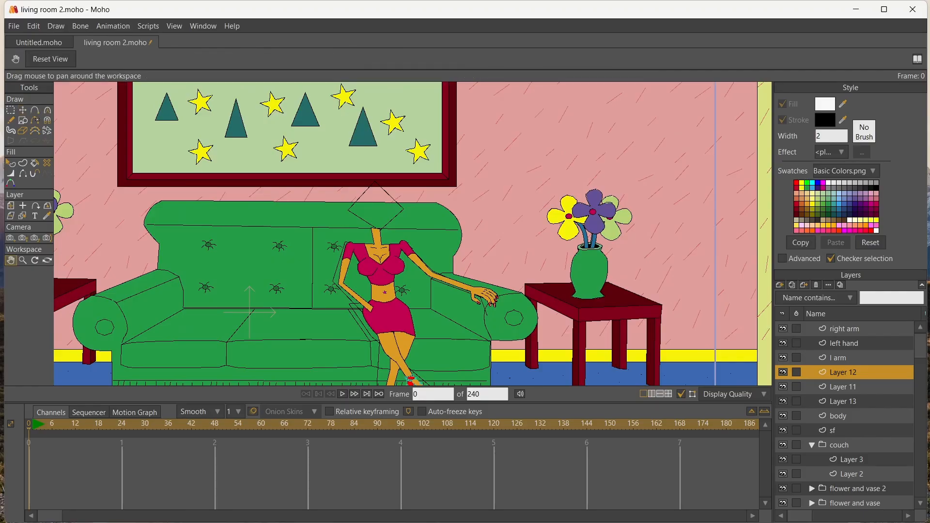
drag(290, 310, 283, 217)
double_click(843, 373)
text(feet)
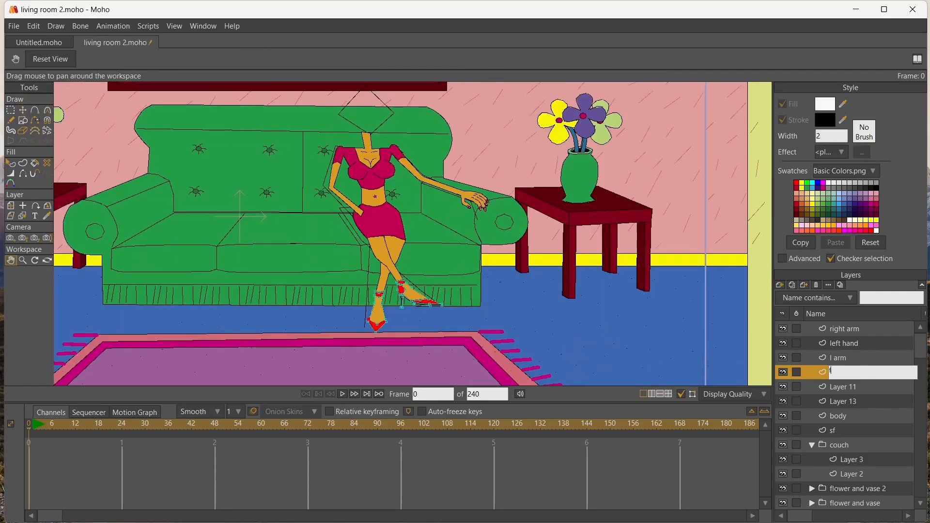
key(Return)
Rename Layer 11 as "right leg" and Layer 13 as "tatas"
click(842, 386)
double_click(842, 387)
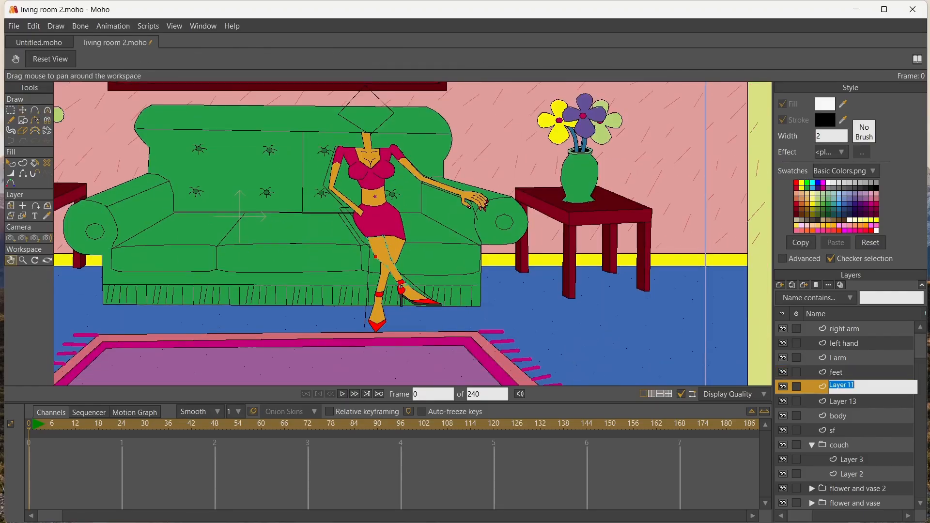
text(right le)
text(g)
key(Return)
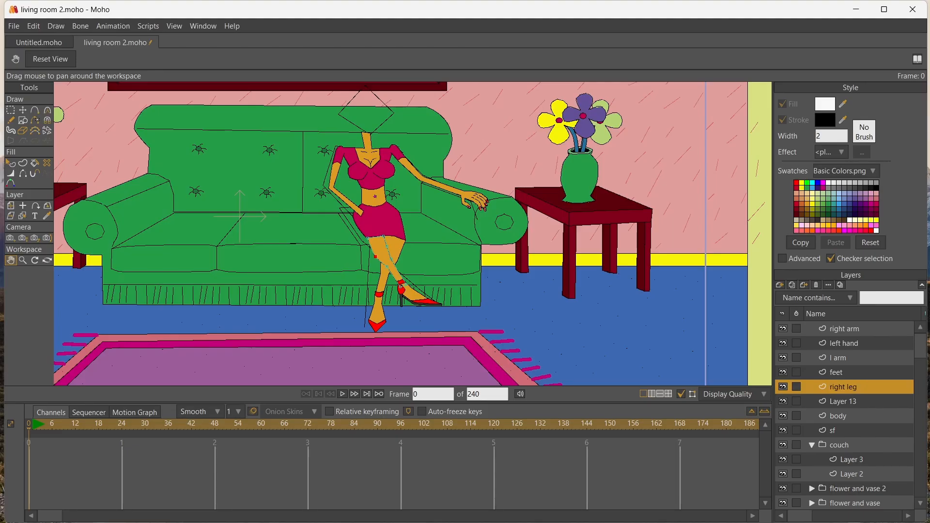
double_click(843, 401)
text(tatas)
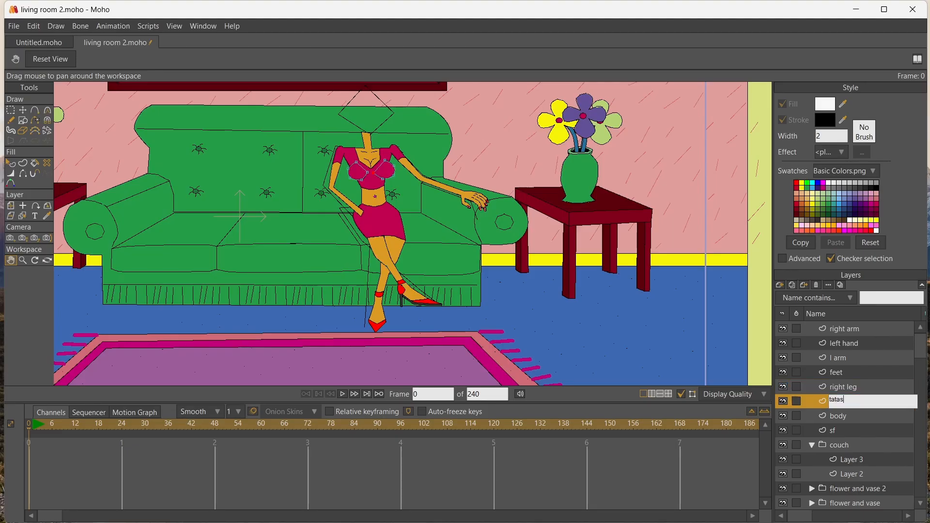
key(Return)
Duplicate the left hand layer and name the copy "right hand"
scroll(514, 237, up, 4)
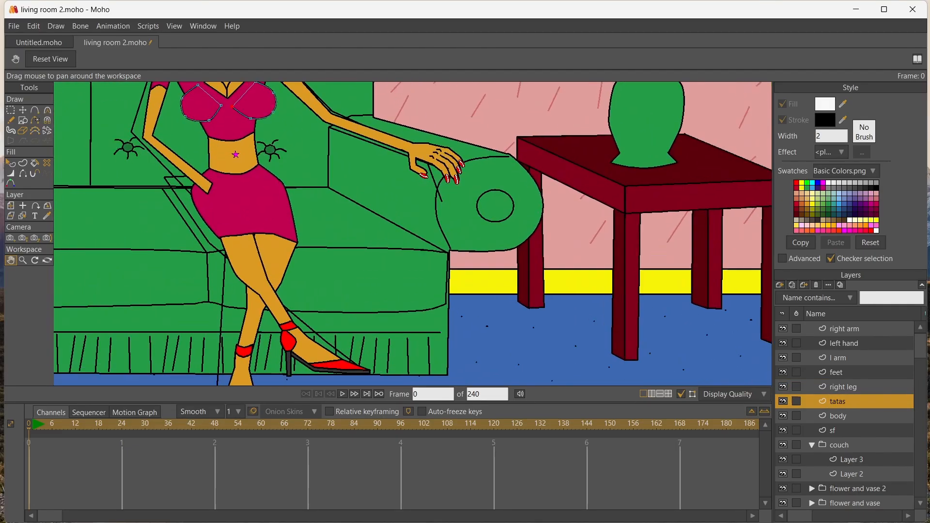
click(844, 343)
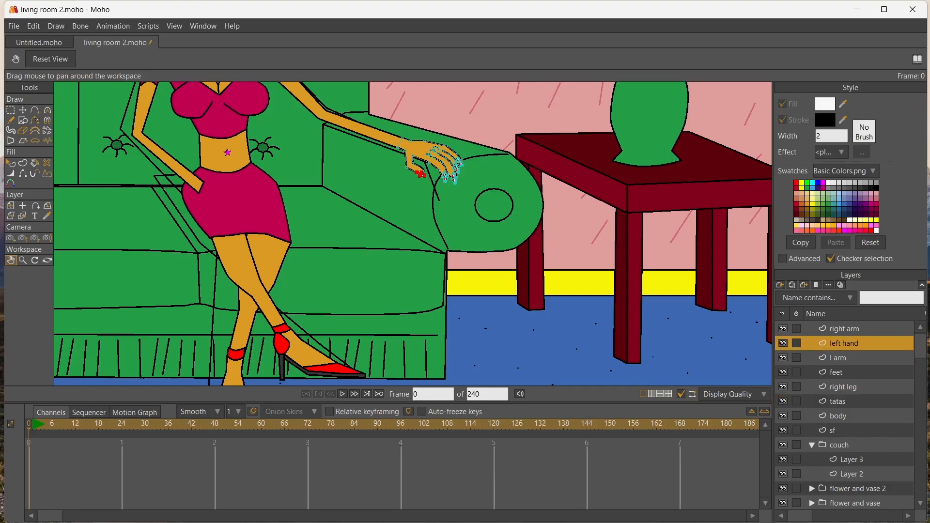
click(792, 284)
text(right hand)
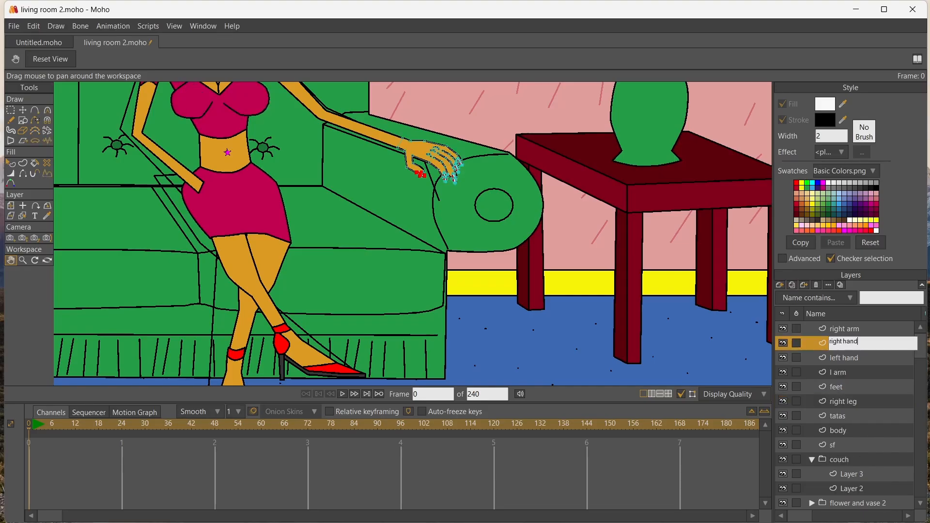
key(Return)
Move the copied hand to the right wrist at the hip, flipped and rotated so the thumb is uppermost
key(g)
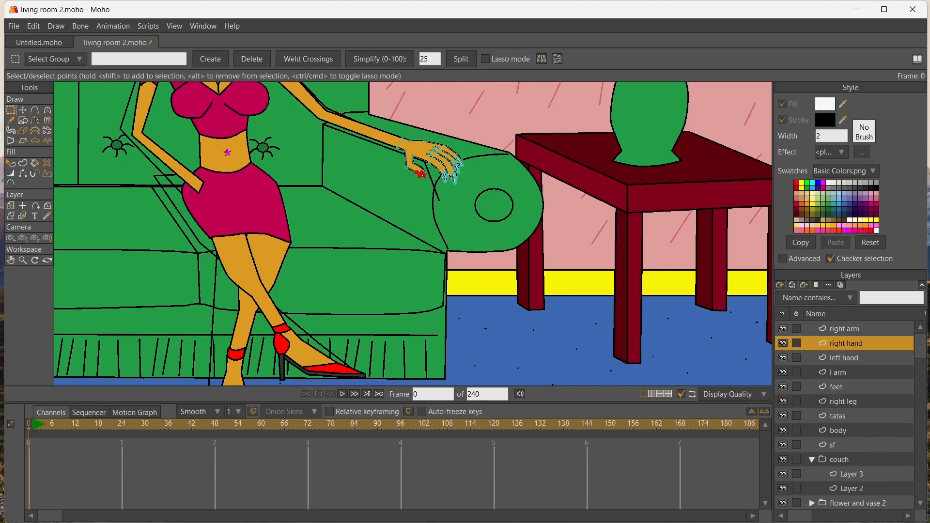
drag(387, 111, 484, 203)
key(t)
drag(431, 161, 196, 199)
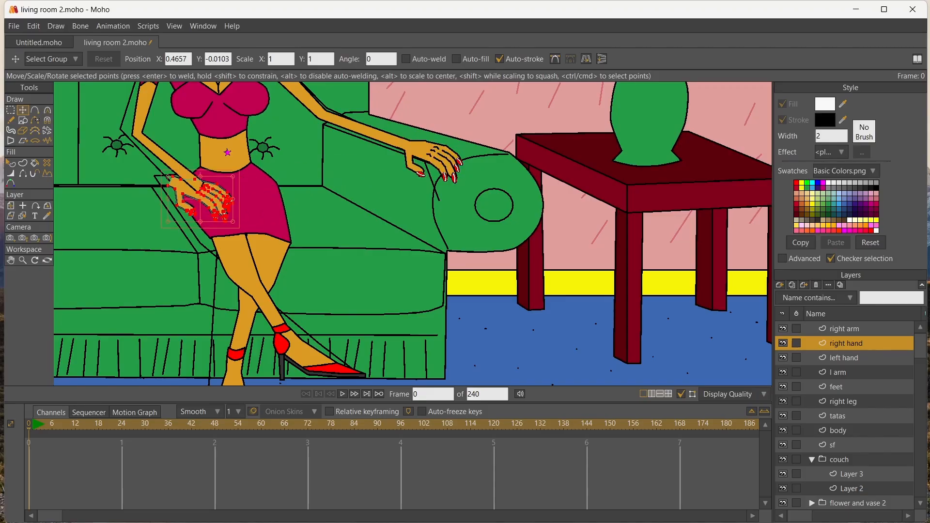
drag(235, 173, 224, 202)
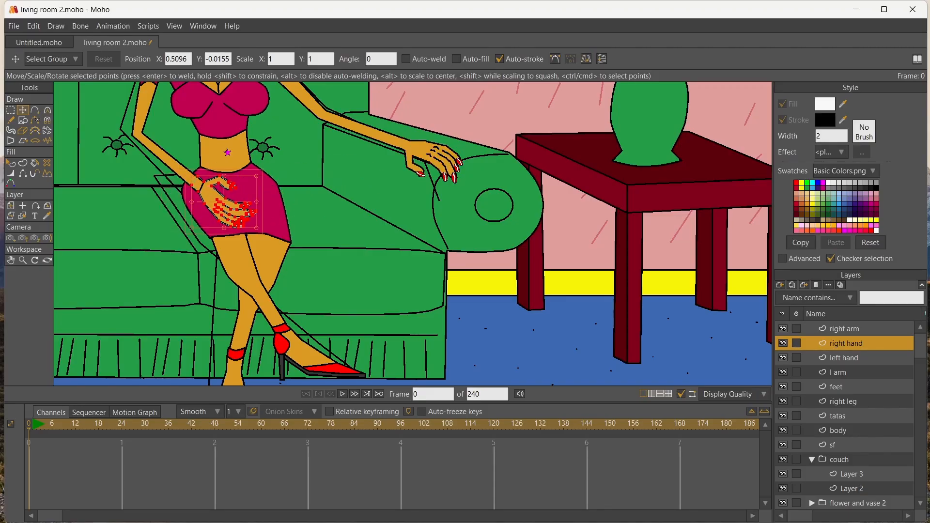
Place the right hand layer above the right arm layer and nudge the hand toward the wrist
drag(846, 343, 846, 323)
scroll(158, 169, up, 4)
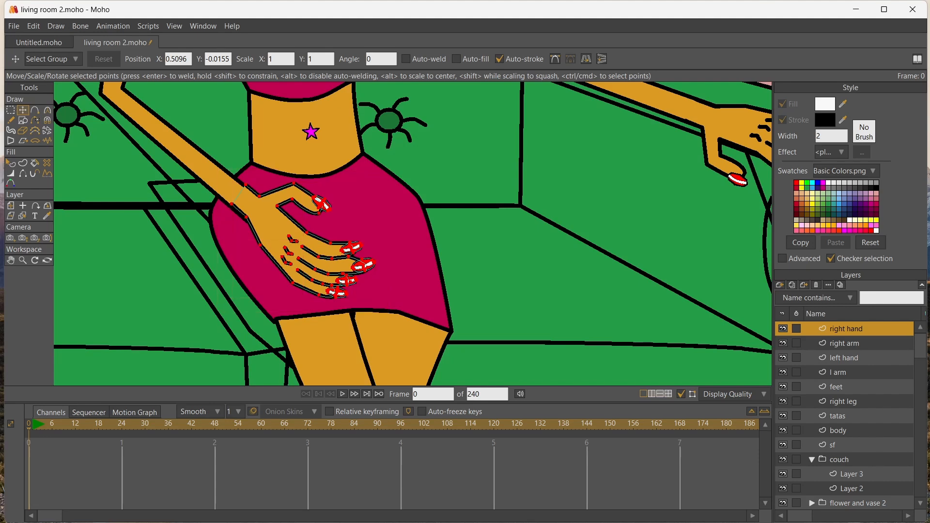
drag(282, 224, 280, 223)
scroll(280, 225, down, 6)
scroll(285, 230, up, 4)
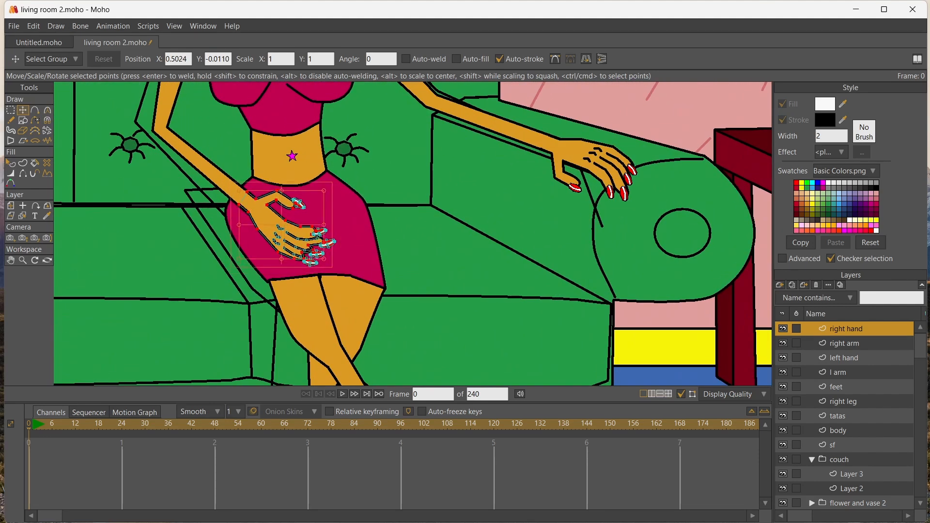
Scale the whole right hand down slightly and align it with the end of the right arm
click(10, 110)
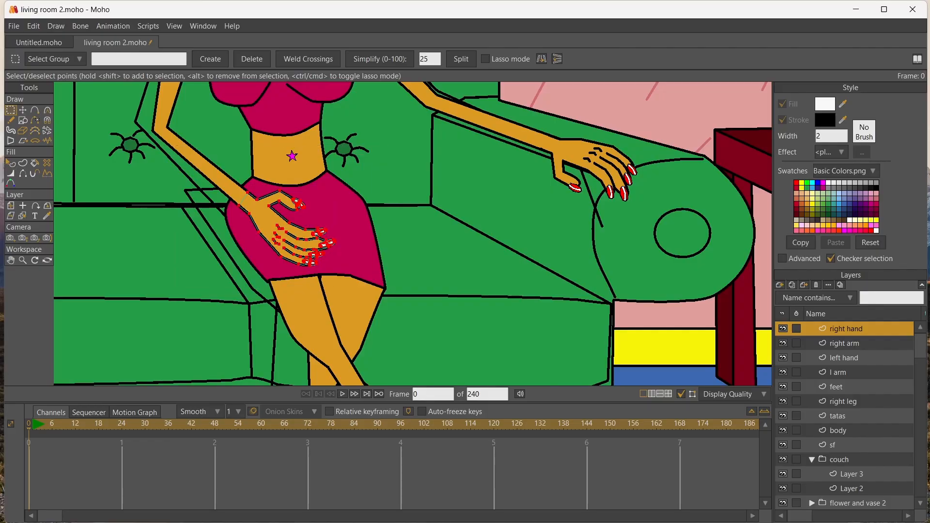
click(23, 110)
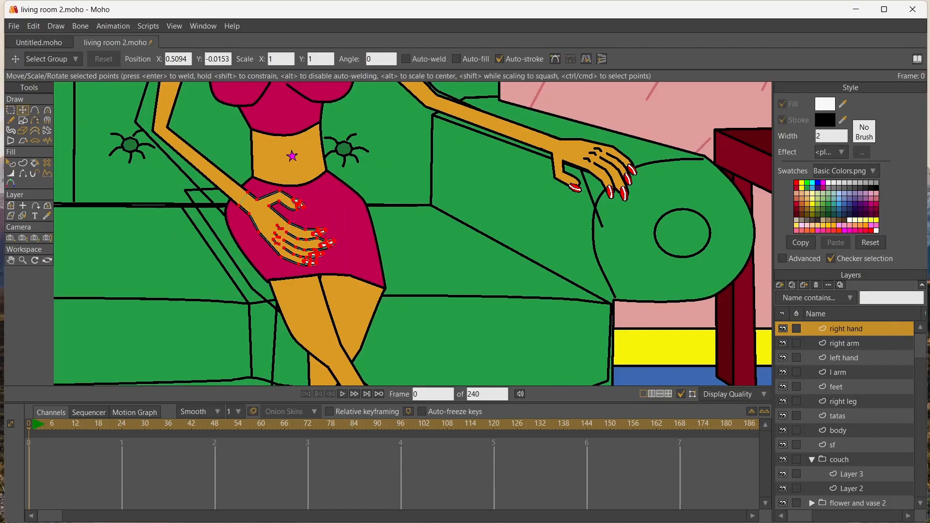
drag(334, 265, 320, 255)
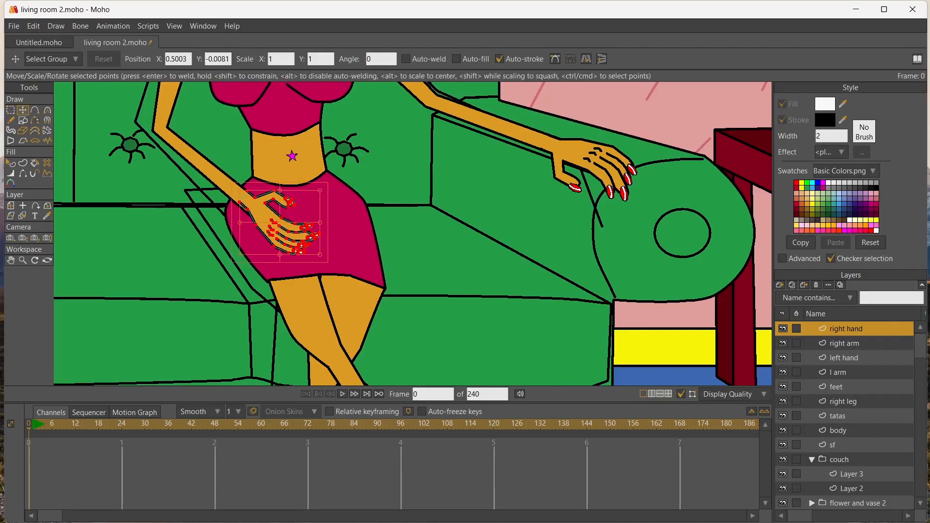
drag(232, 202, 230, 207)
scroll(221, 208, up, 5)
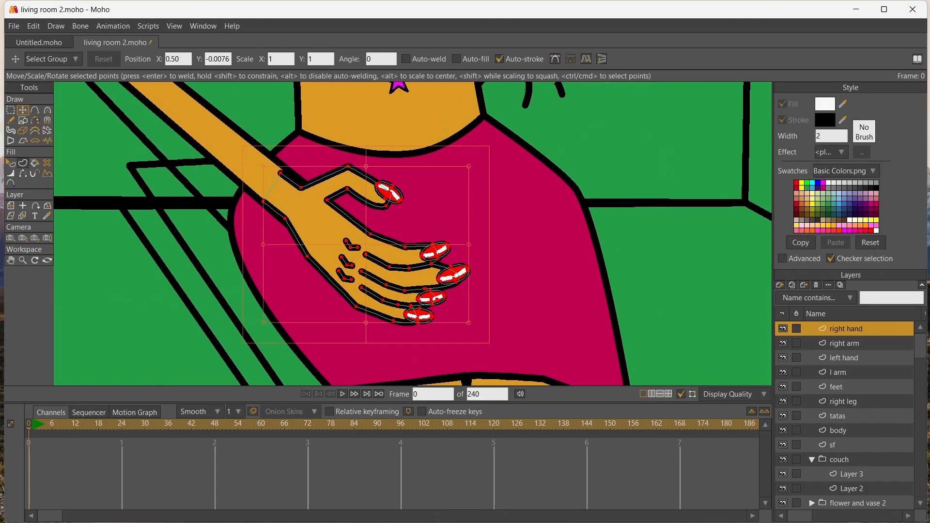
Move the right arm's two wrist points so its outline meets both edges of the hand
click(23, 215)
click(228, 144)
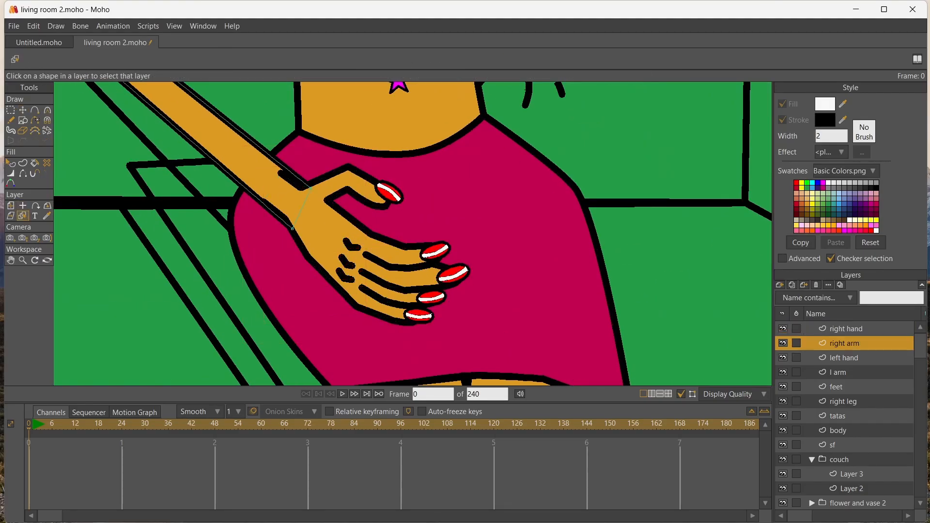
key(t)
drag(310, 188, 303, 191)
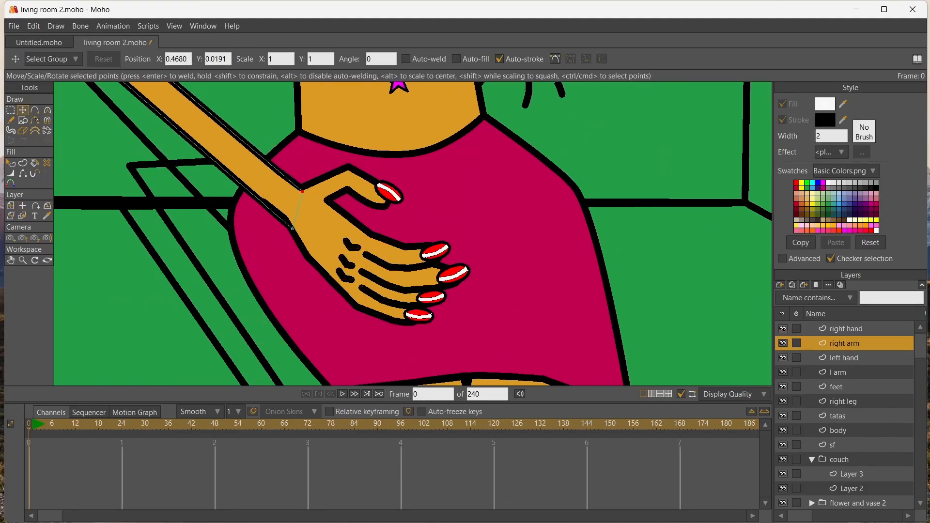
drag(292, 229, 292, 224)
scroll(153, 235, down, 8)
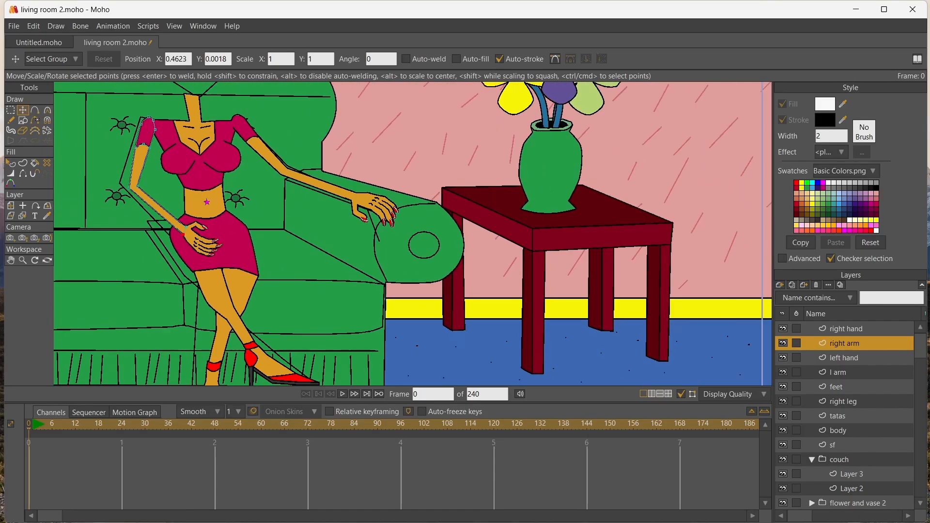
Add a group layer named "head" above the right hand layer
click(10, 260)
drag(147, 189, 247, 233)
scroll(247, 232, down, 5)
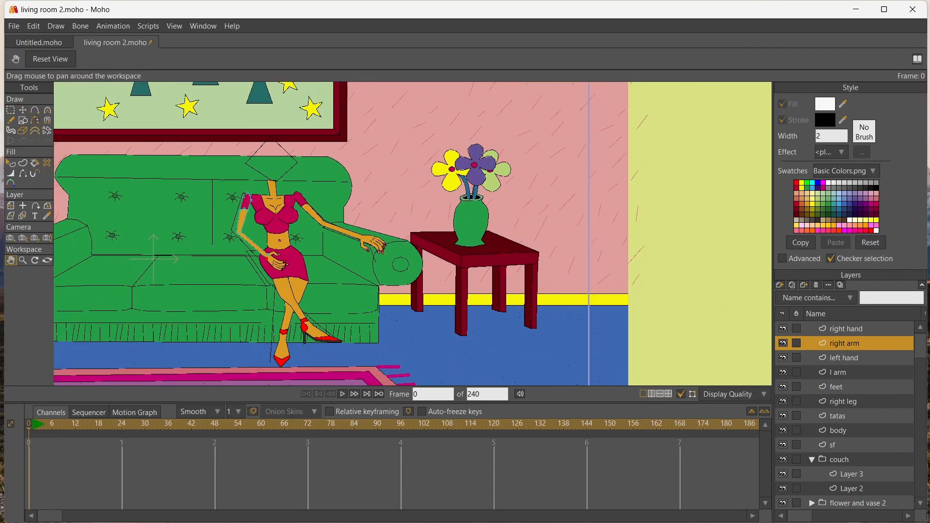
scroll(247, 233, up, 2)
scroll(247, 232, up, 1)
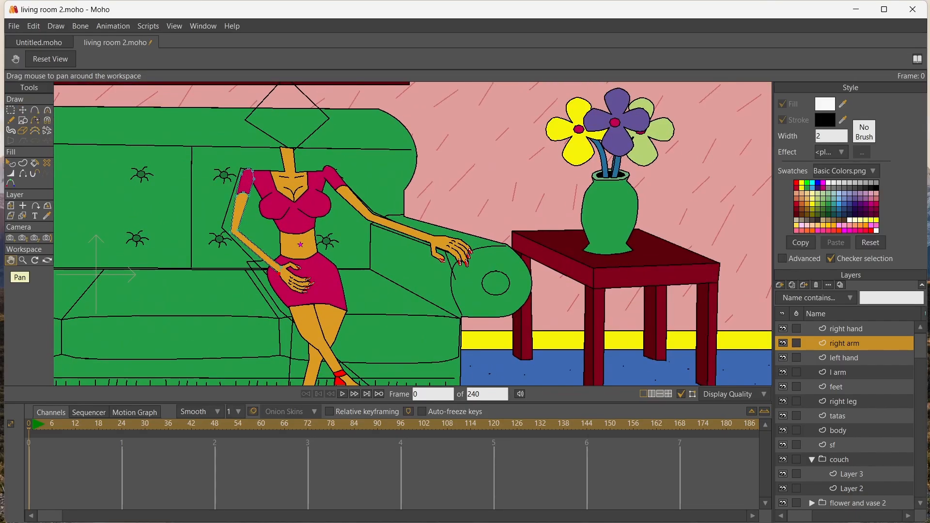
drag(160, 155, 143, 243)
scroll(143, 243, up, 2)
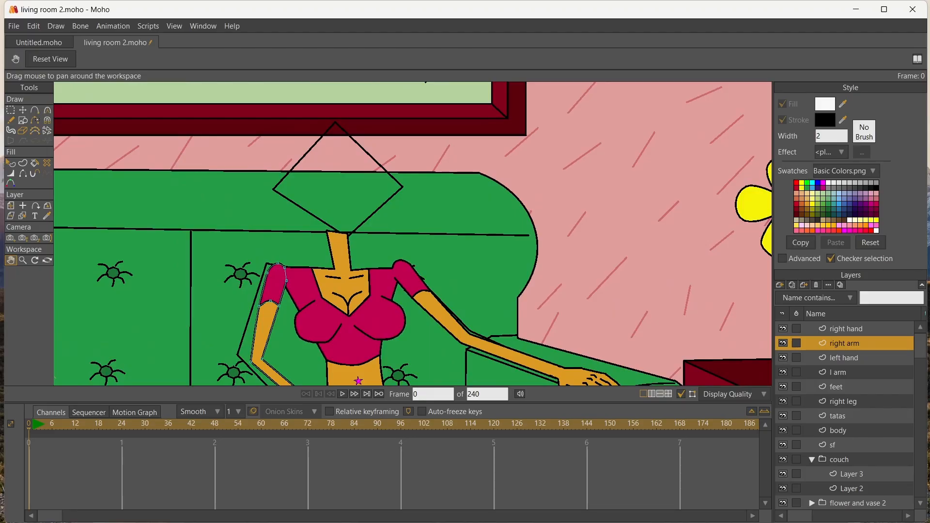
click(779, 284)
click(794, 327)
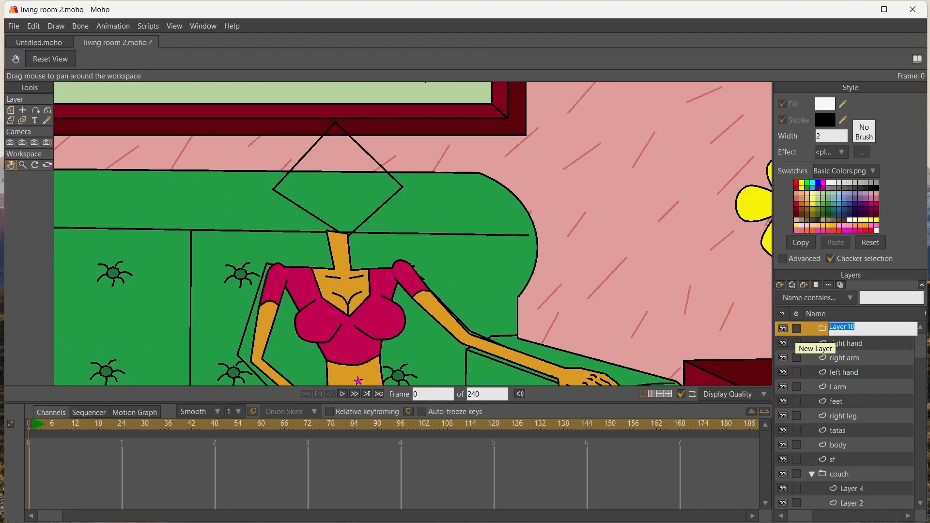
key(Return)
Add a vector layer named "face" and place it inside the head group
click(780, 285)
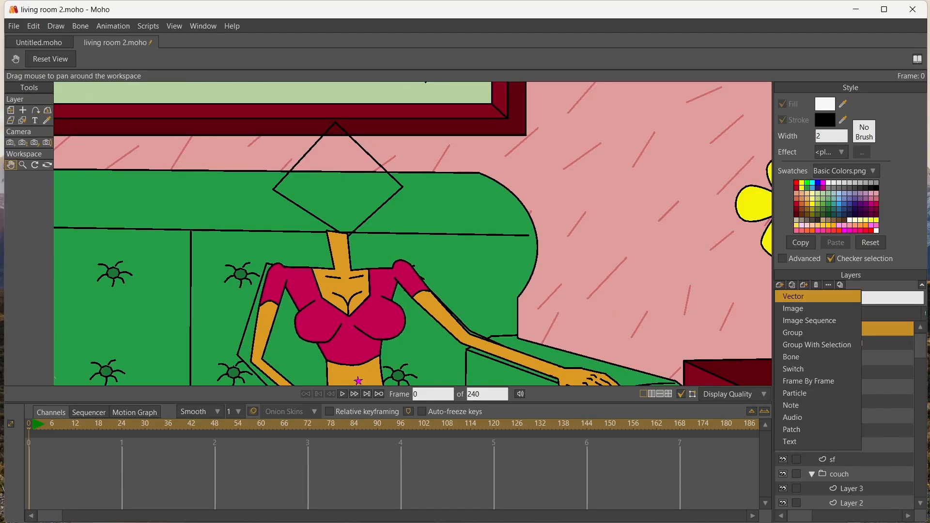
click(794, 296)
text(f)
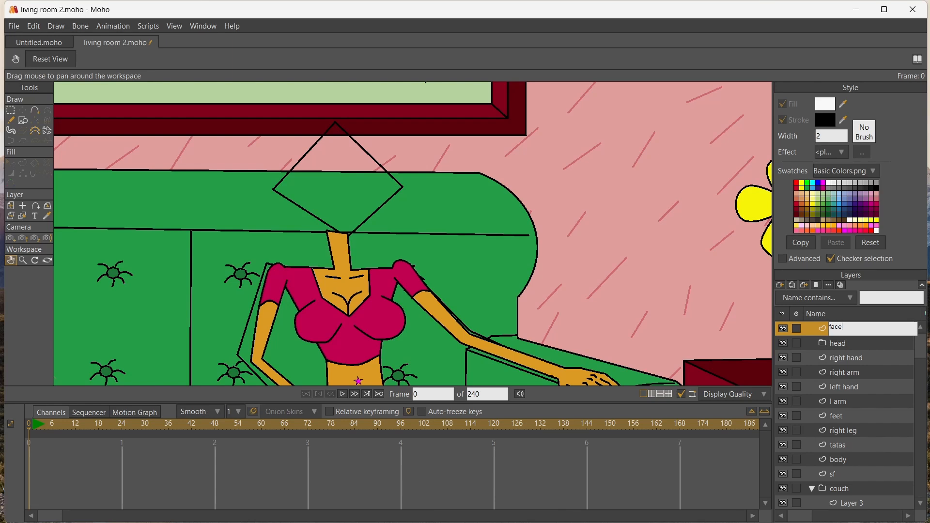
text(ace)
key(Return)
drag(837, 329, 837, 343)
Draw a triangle above the neck on the face layer and fill it with the skin colour sampled from the neck
click(23, 120)
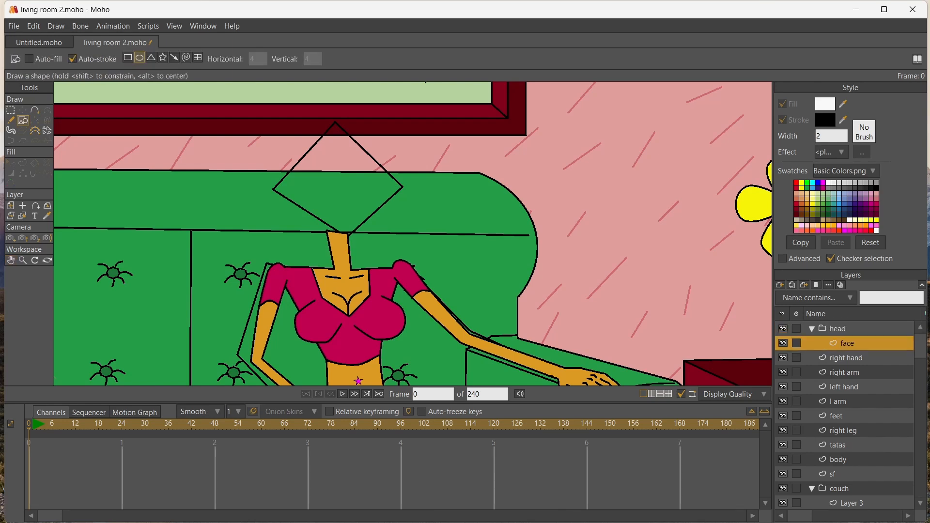
click(151, 57)
drag(304, 136, 422, 236)
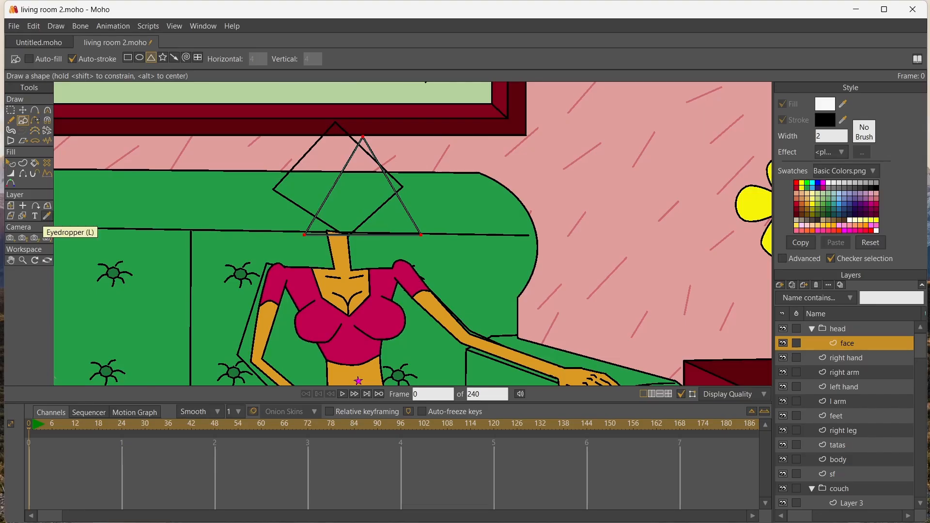
click(47, 216)
click(341, 254)
click(35, 163)
click(362, 198)
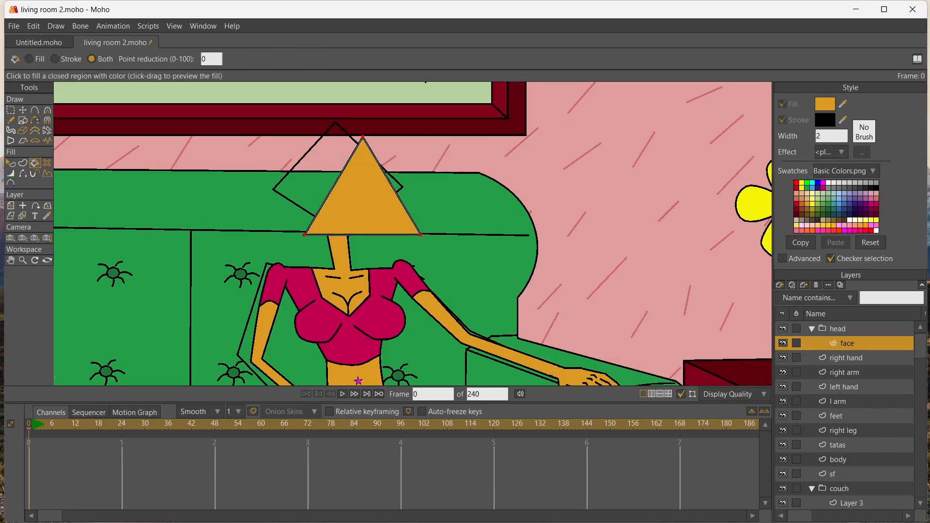
Rotate the triangle so it points downward and position it over the neck as the face
click(23, 110)
drag(427, 131, 283, 213)
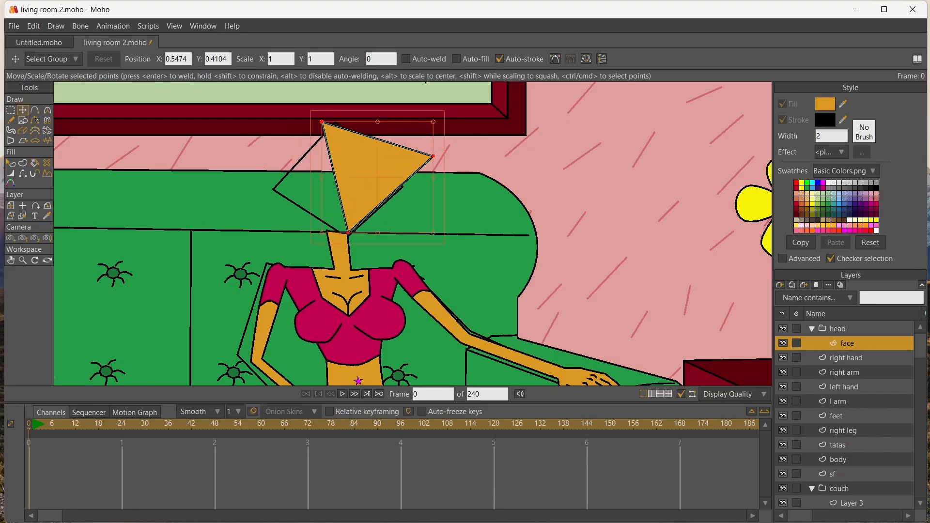
drag(369, 182, 357, 217)
drag(427, 150, 410, 135)
drag(356, 211, 329, 213)
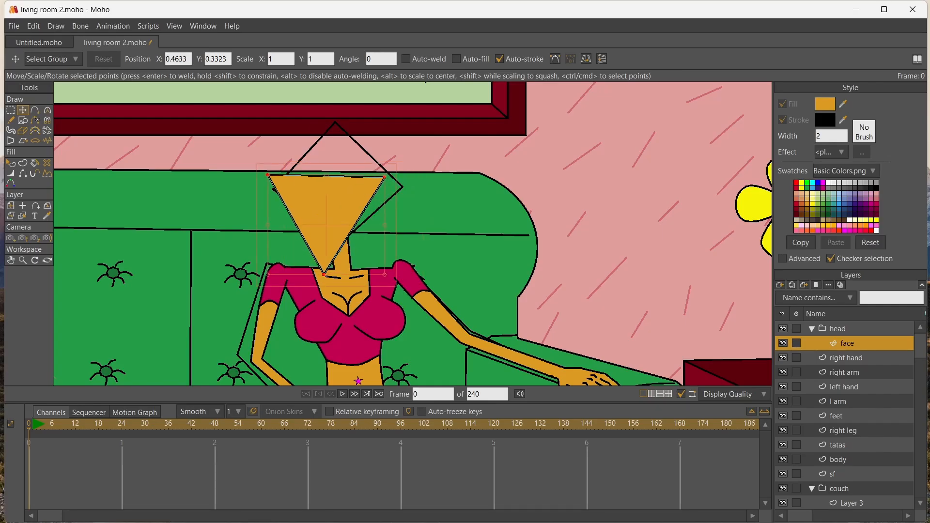
Round the chin point to a curvature of about 0.2, then shrink the face and reposition it over the neck
key(c)
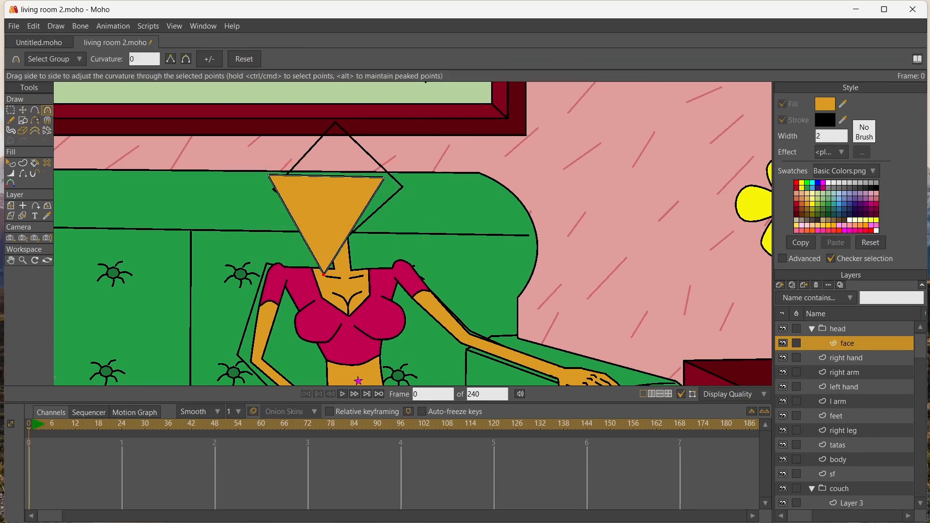
drag(323, 275, 349, 274)
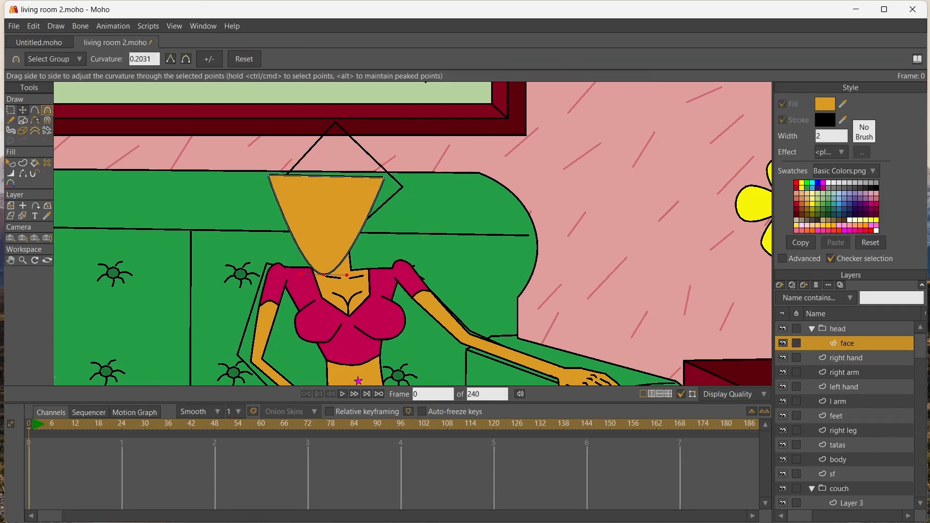
click(23, 111)
drag(324, 216, 318, 215)
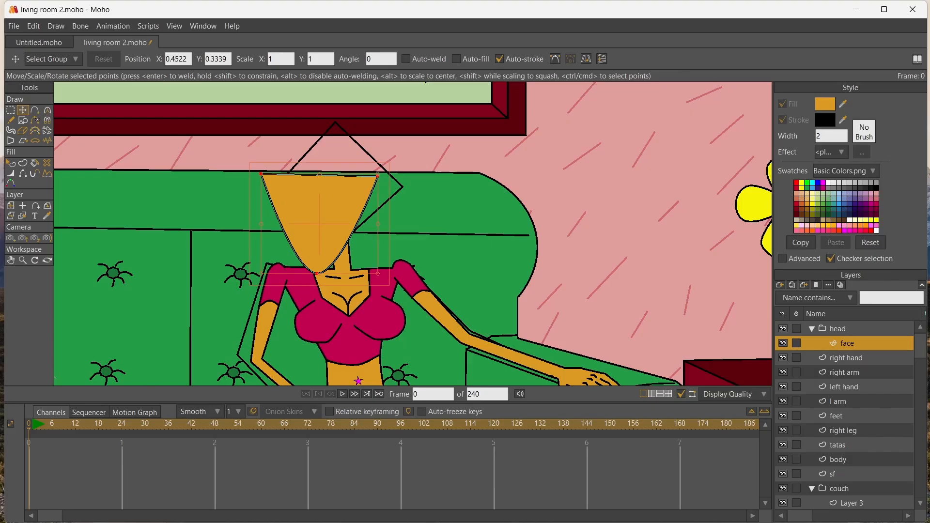
drag(261, 174, 280, 191)
drag(323, 224, 316, 217)
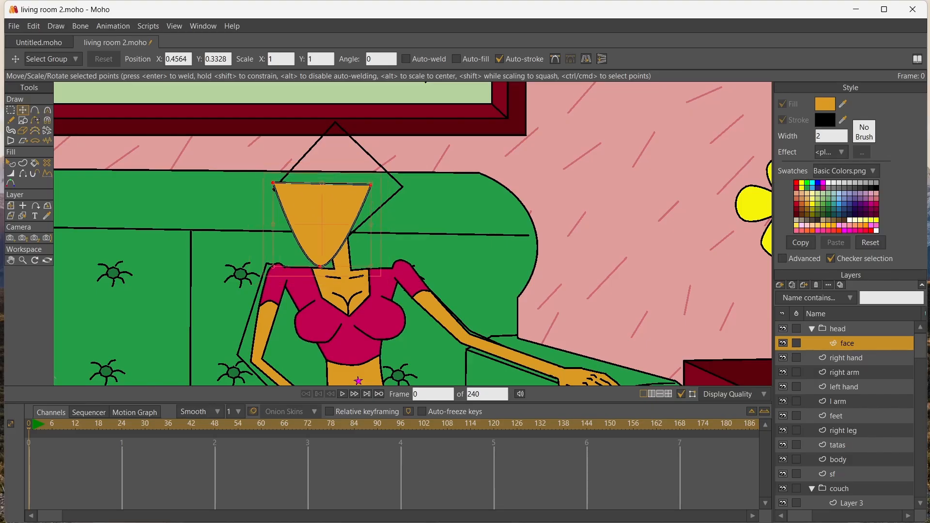
Add a point at the middle of the face's top edge and raise it into a forehead peak
scroll(302, 210, up, 2)
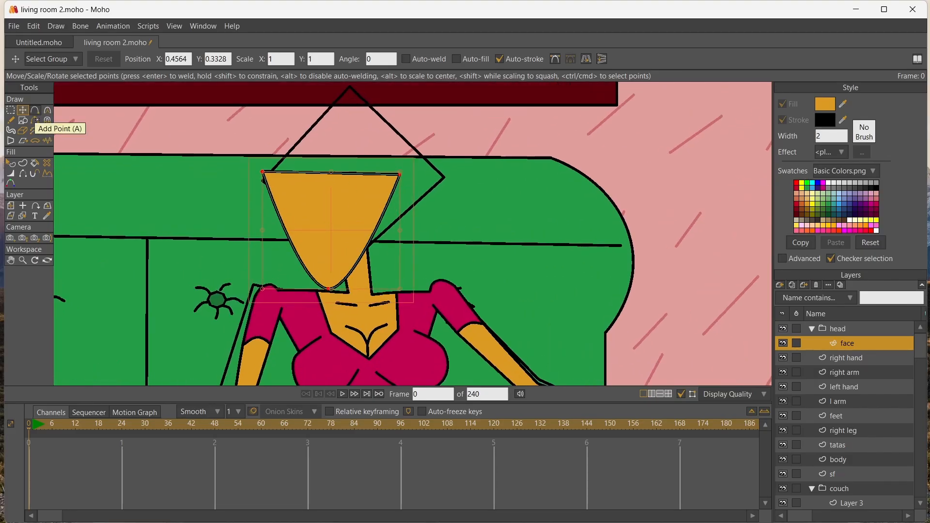
click(36, 116)
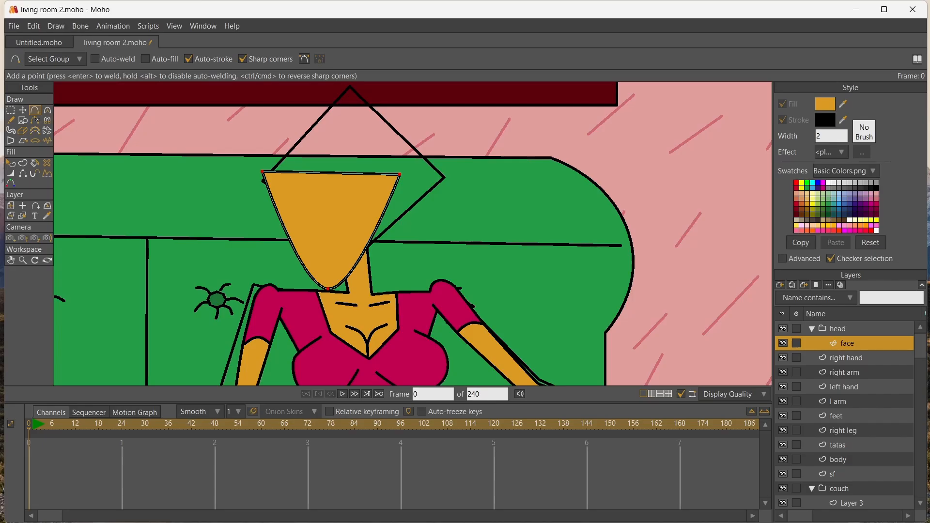
click(330, 173)
click(22, 110)
drag(331, 173, 335, 144)
Add a vector layer in the head group and draw crossing vertical and horizontal guide lines over the face
key(a)
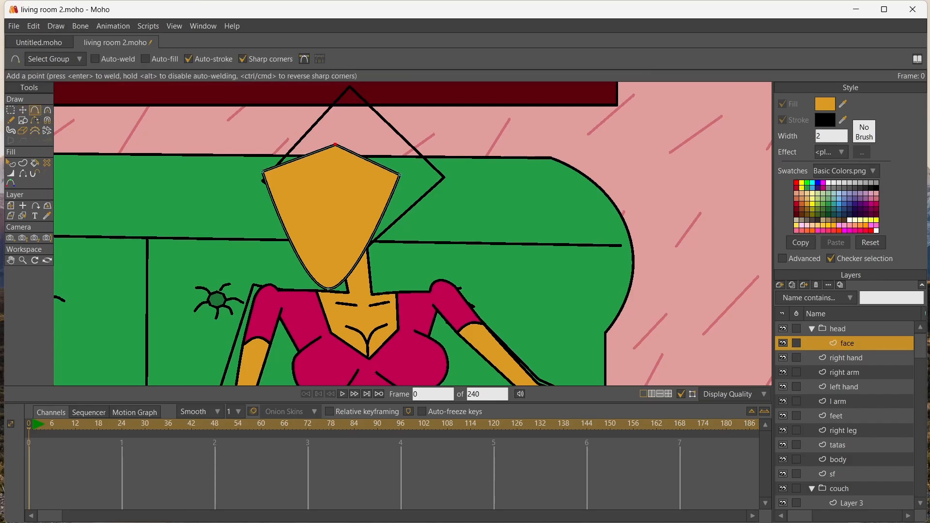
click(780, 285)
click(794, 296)
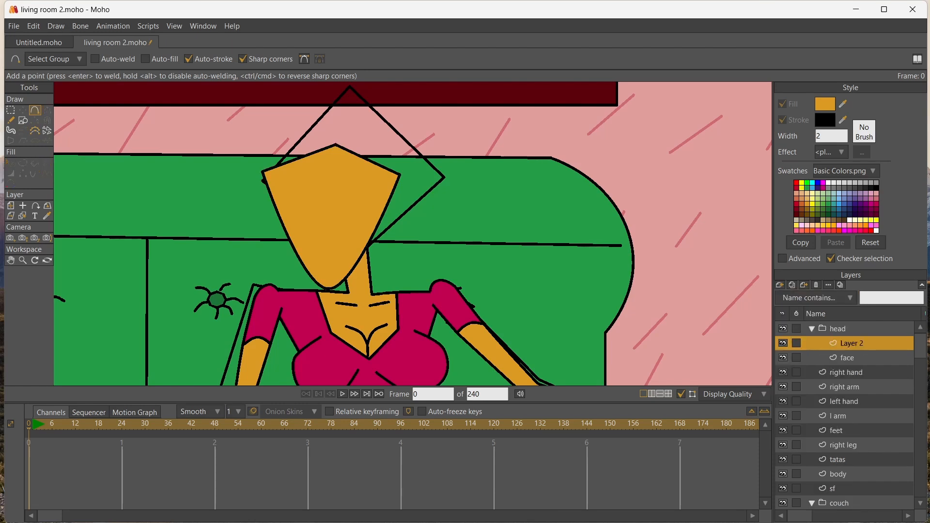
drag(334, 153, 322, 187)
drag(321, 187, 318, 231)
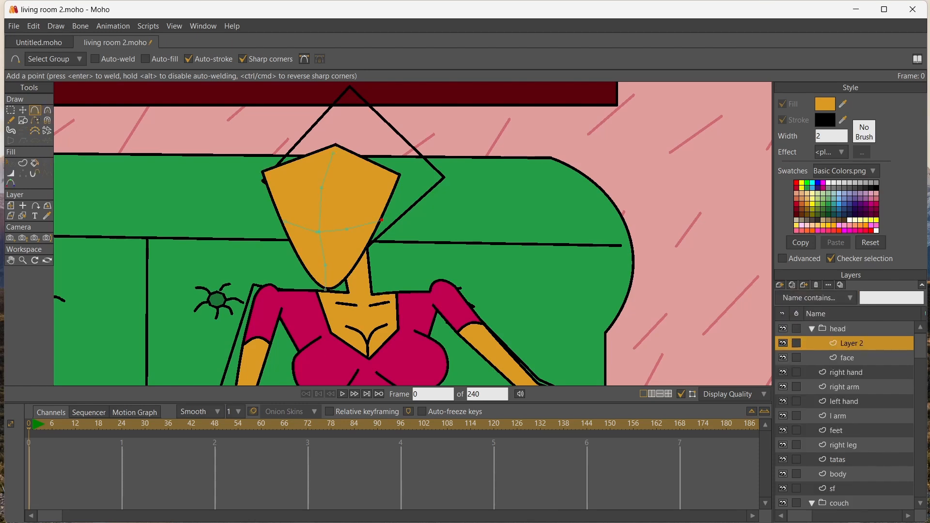
click(23, 163)
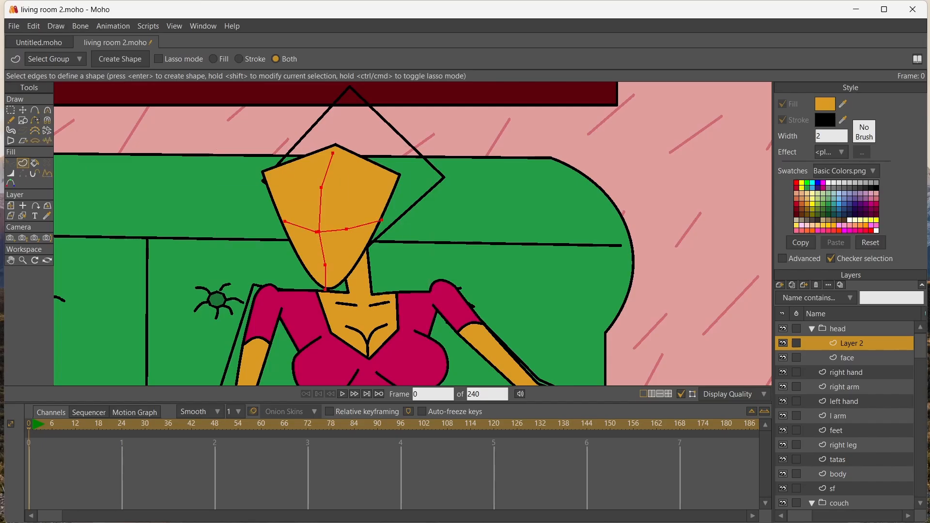
Align the guide lines' ends with the forehead peak, chin and face edge, and add a point on the horizontal line's short half
click(22, 110)
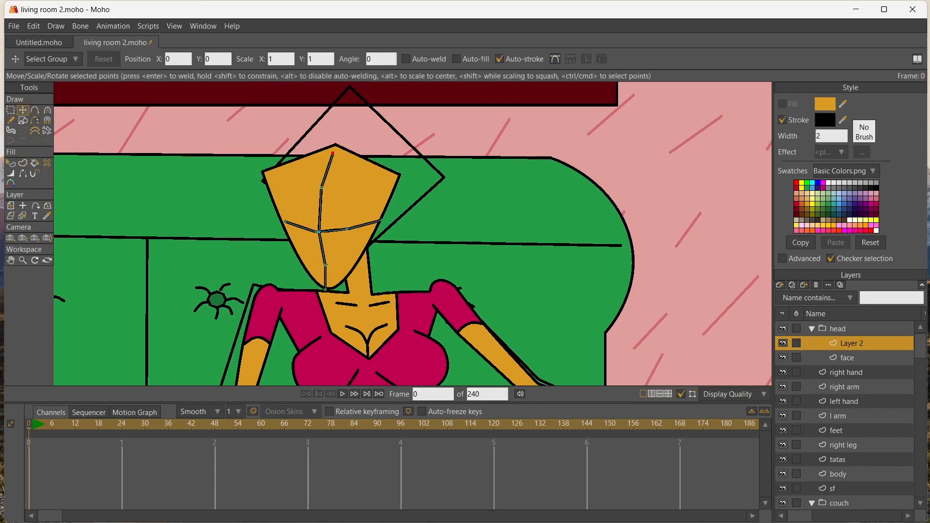
click(334, 143)
drag(322, 188, 320, 188)
drag(319, 232, 317, 232)
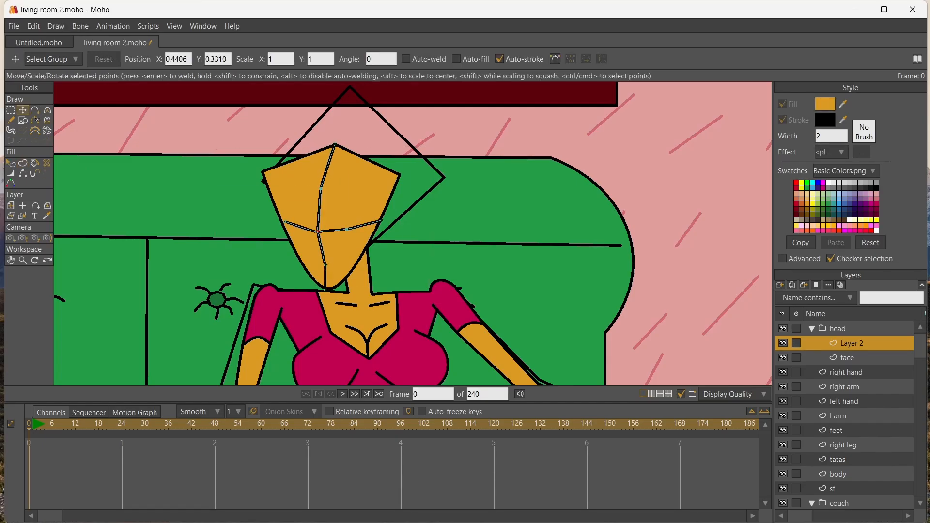
drag(325, 265, 326, 287)
drag(285, 221, 283, 226)
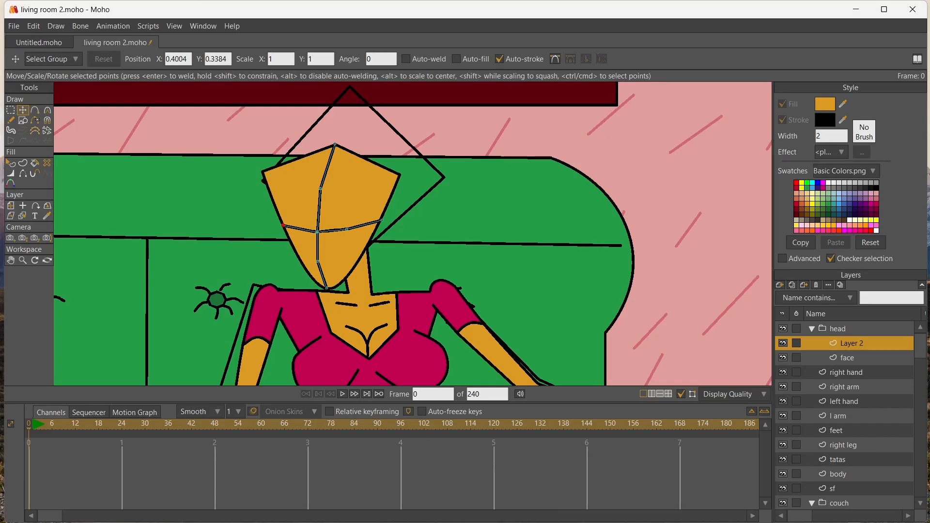
click(35, 111)
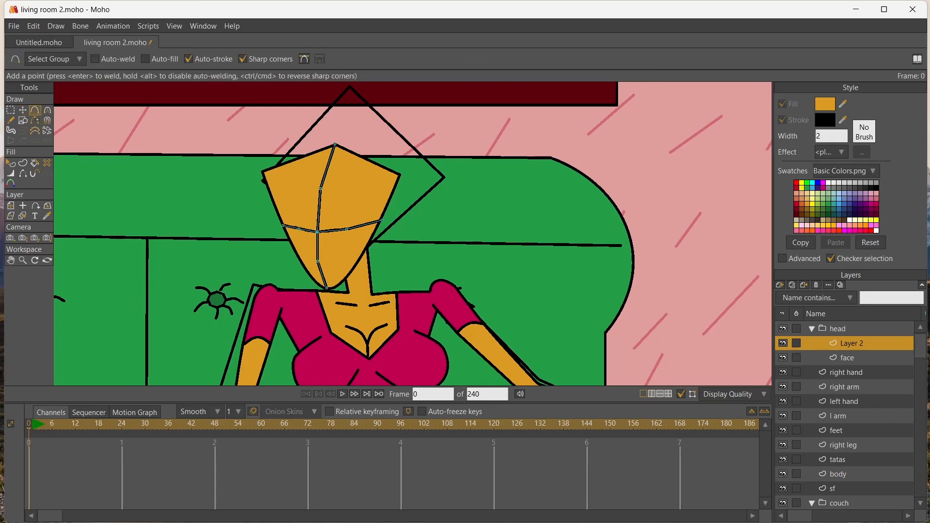
click(22, 110)
click(298, 230)
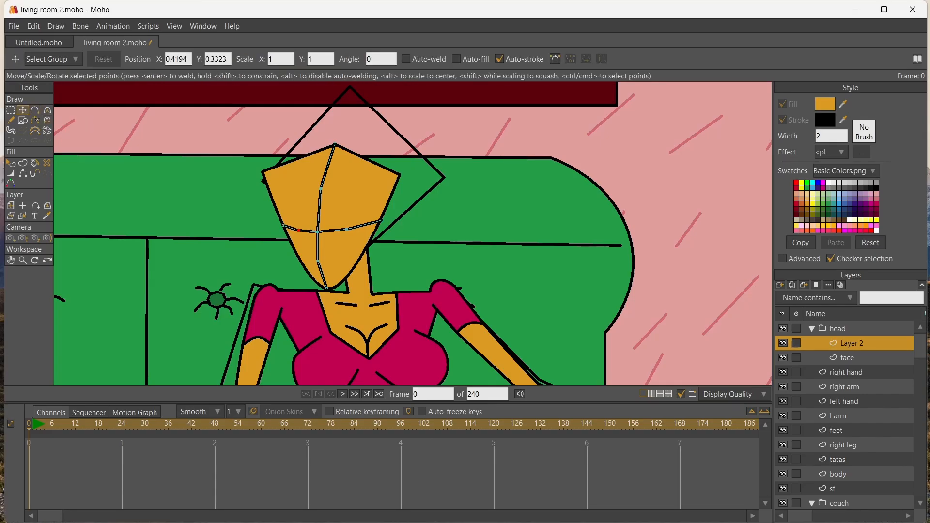
Smooth the inner points of both guide lines so they curve across the face
key(g)
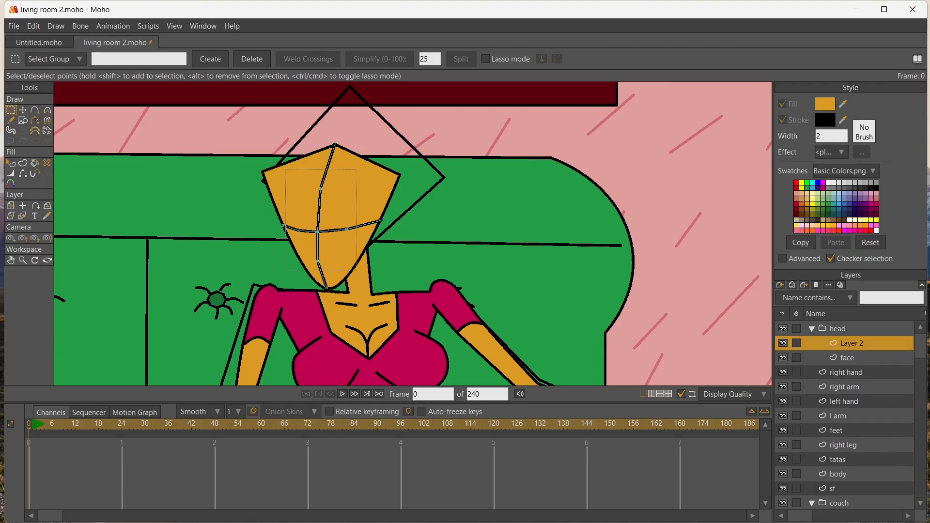
drag(285, 169, 338, 272)
key(c)
click(22, 111)
scroll(287, 191, up, 3)
click(375, 269)
key(ctrl+z)
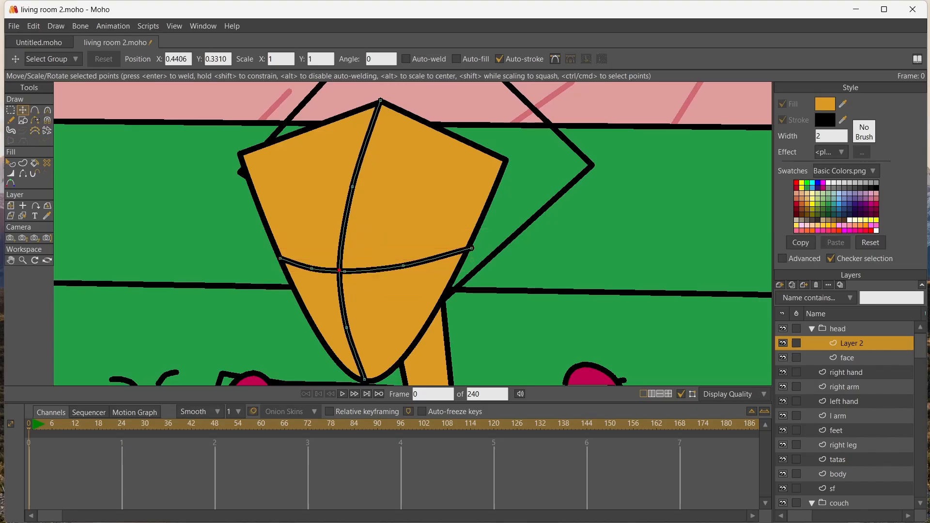
Add another vector layer in the head group and draw a diamond-shaped eye on each side of the vertical guide line
scroll(321, 269, down, 10)
scroll(321, 269, up, 1)
click(11, 260)
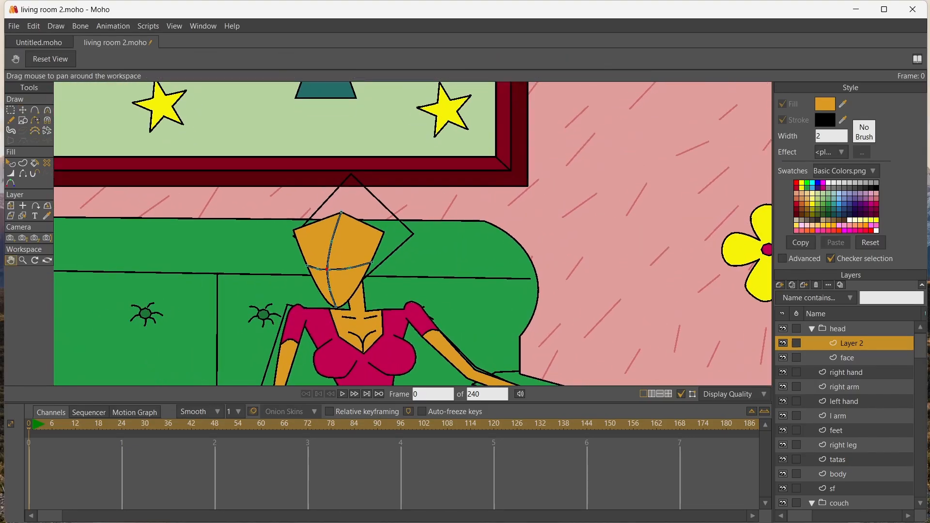
drag(208, 276, 223, 194)
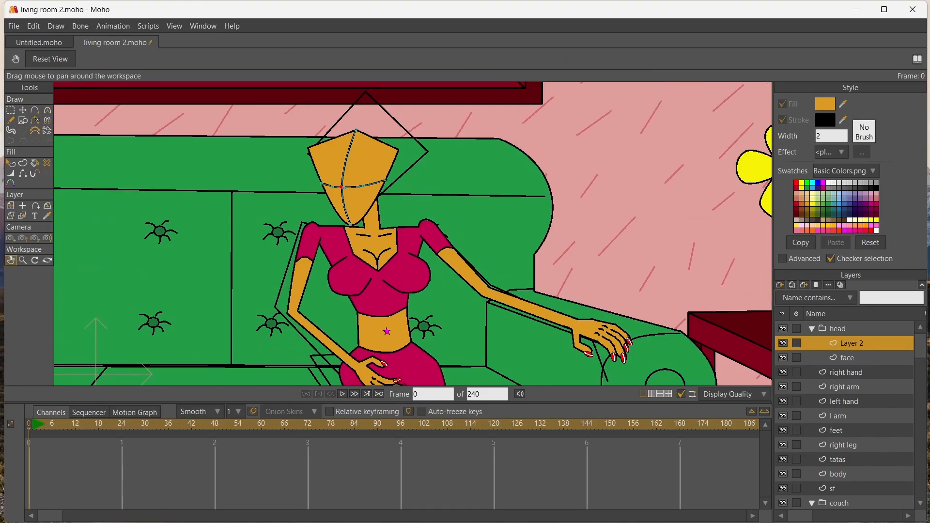
click(780, 284)
click(793, 297)
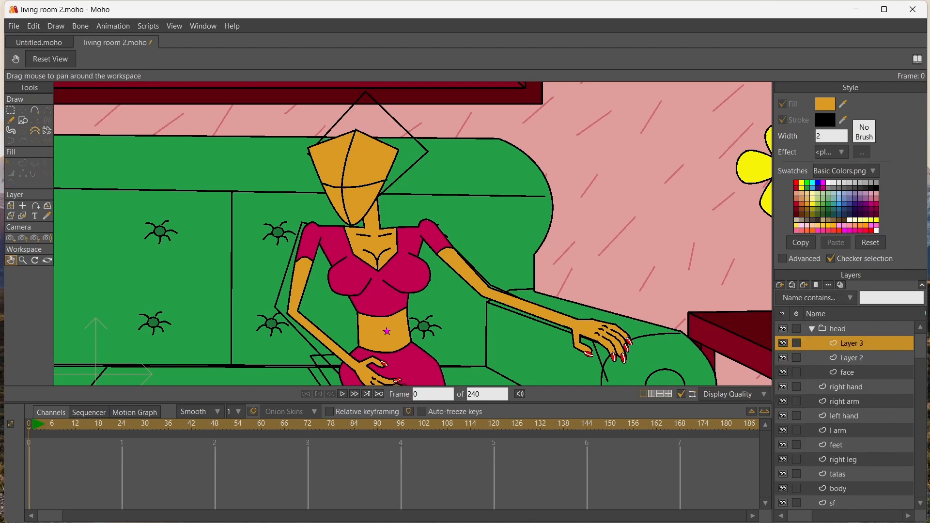
scroll(262, 189, up, 5)
click(34, 110)
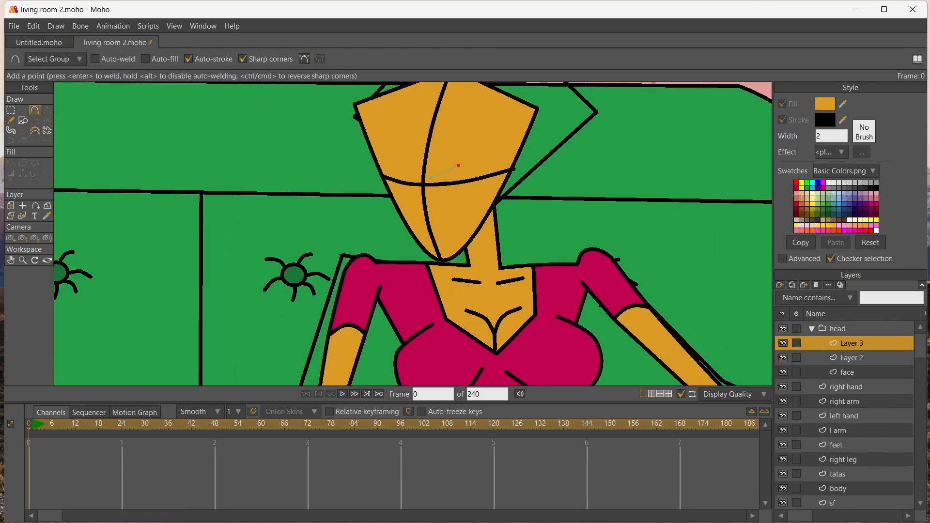
click(491, 175)
drag(438, 182, 383, 163)
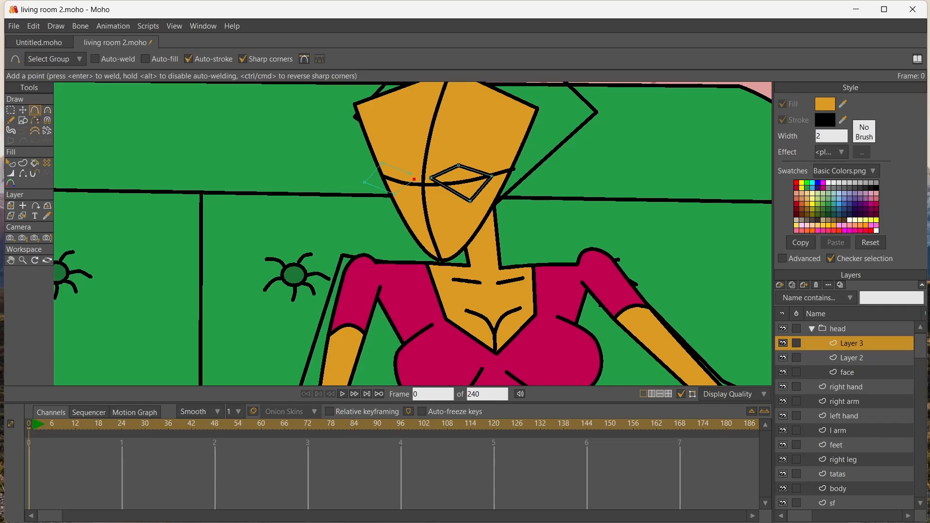
key(t)
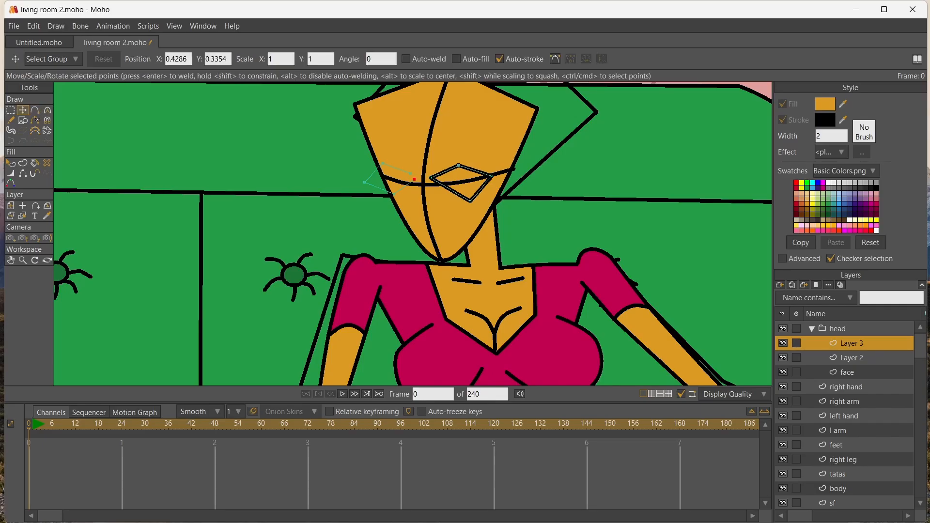
key(Return)
Fill both eye shapes with white
key(ctrl+a)
click(828, 182)
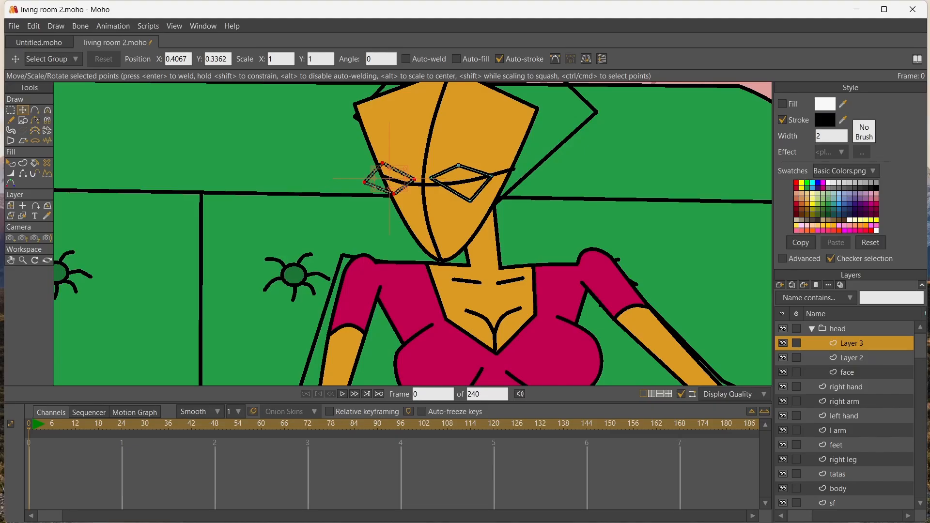
key(p)
click(462, 183)
click(390, 179)
key(Return)
scroll(425, 169, up, 7)
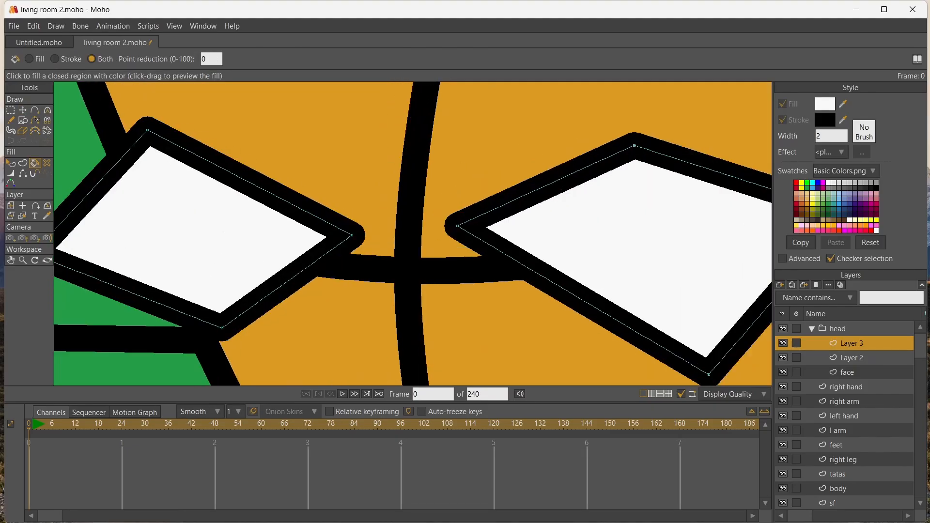
Reposition the corner points of both eyes to match their sizes and fit them along the horizontal guide line
scroll(307, 168, down, 5)
click(23, 110)
drag(319, 186, 328, 191)
drag(265, 158, 288, 164)
drag(236, 191, 253, 190)
drag(347, 183, 347, 193)
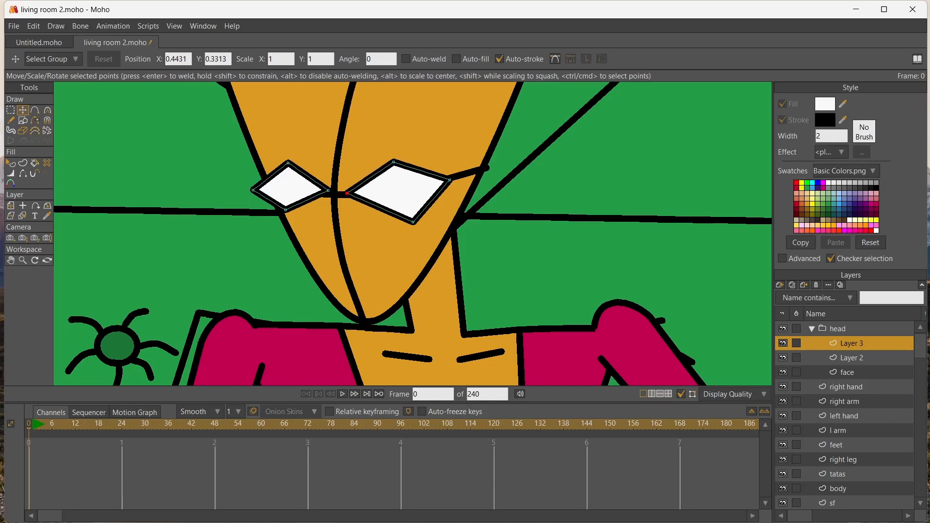
drag(393, 162, 393, 159)
drag(414, 222, 400, 212)
drag(450, 180, 437, 173)
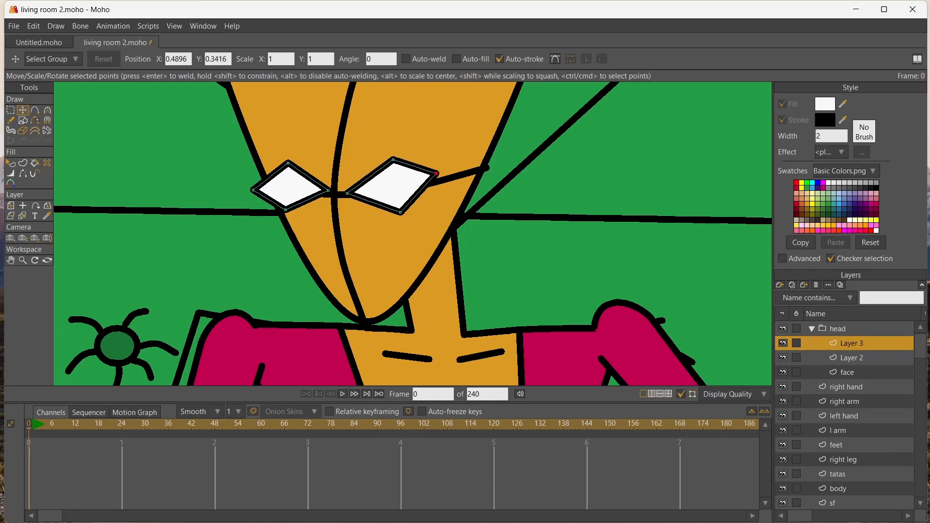
drag(328, 190, 285, 216)
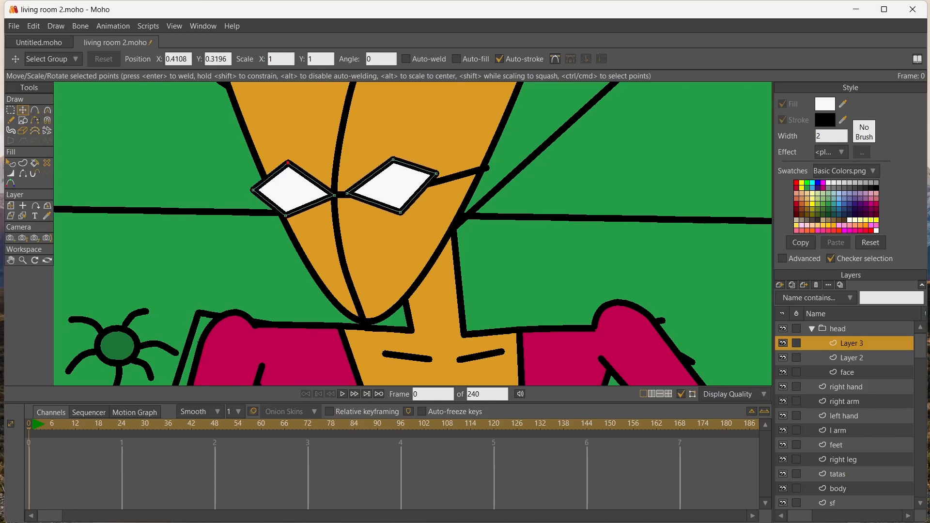
Round the upper and lower points of both eyes, then lower the top of the left-hand eye slightly
key(c)
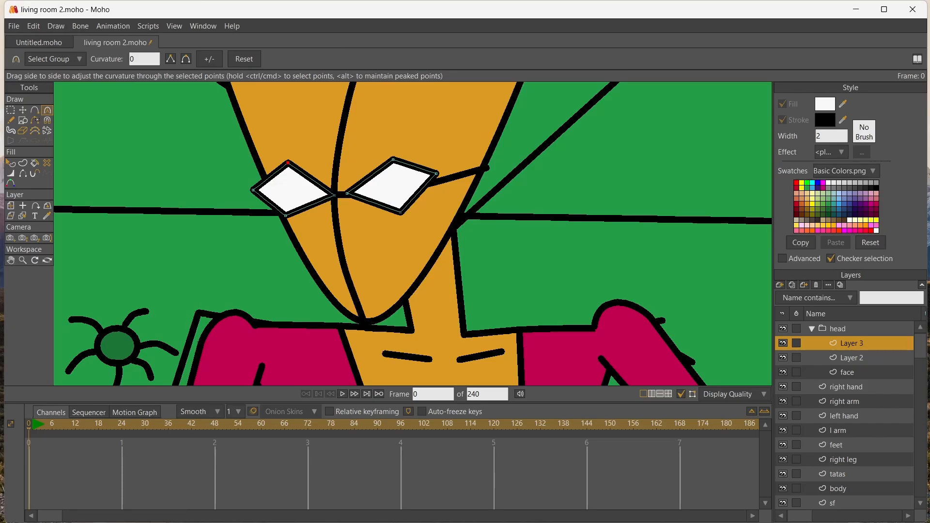
drag(287, 162, 320, 163)
drag(285, 216, 313, 216)
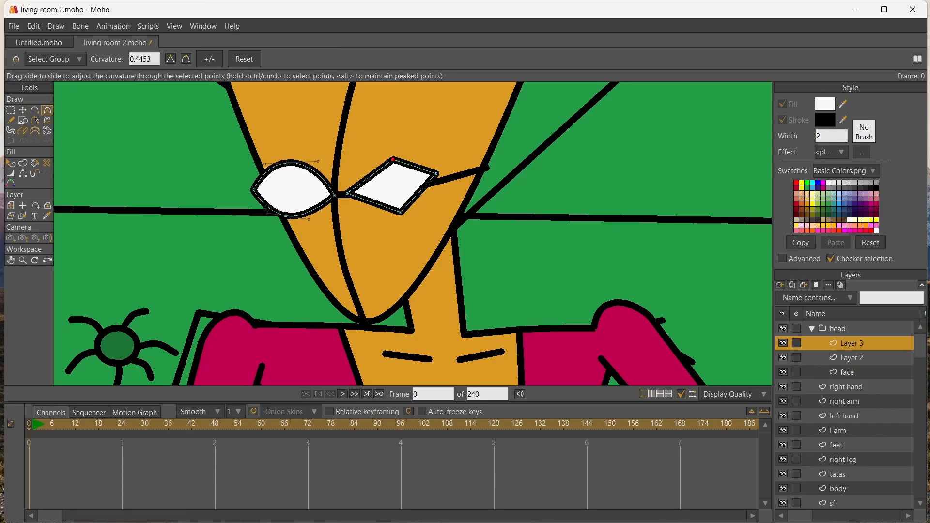
drag(393, 158, 415, 159)
drag(400, 212, 421, 212)
click(23, 110)
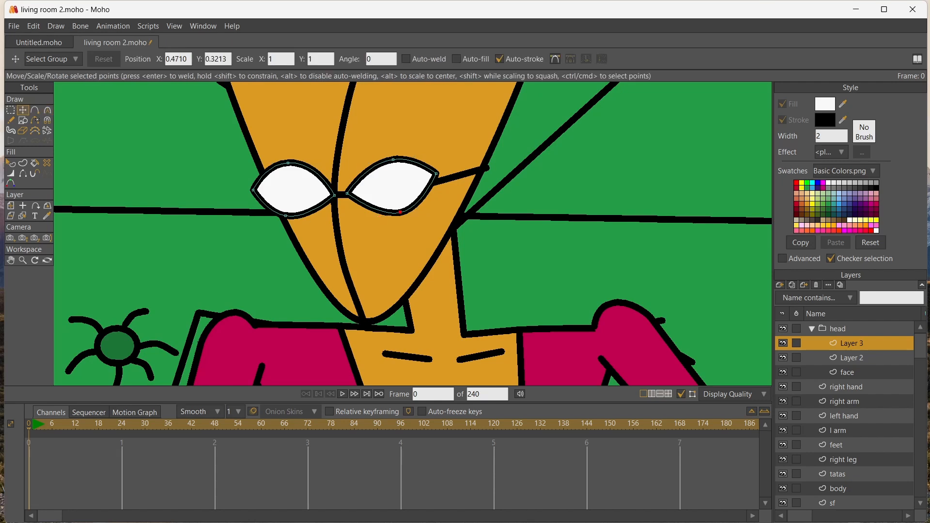
drag(287, 163, 286, 169)
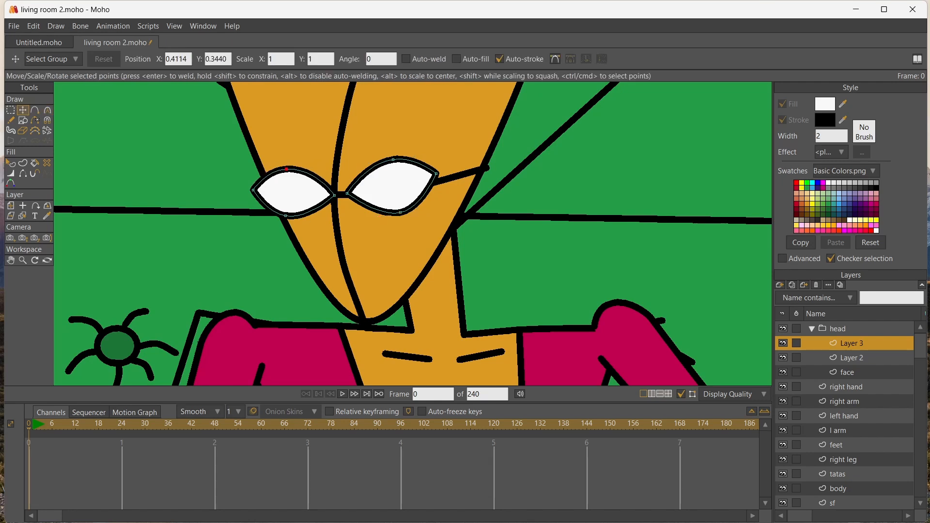
Add a vector layer above the eyes and draw a small oval pupil in the middle of each eye
click(780, 285)
click(791, 295)
click(23, 121)
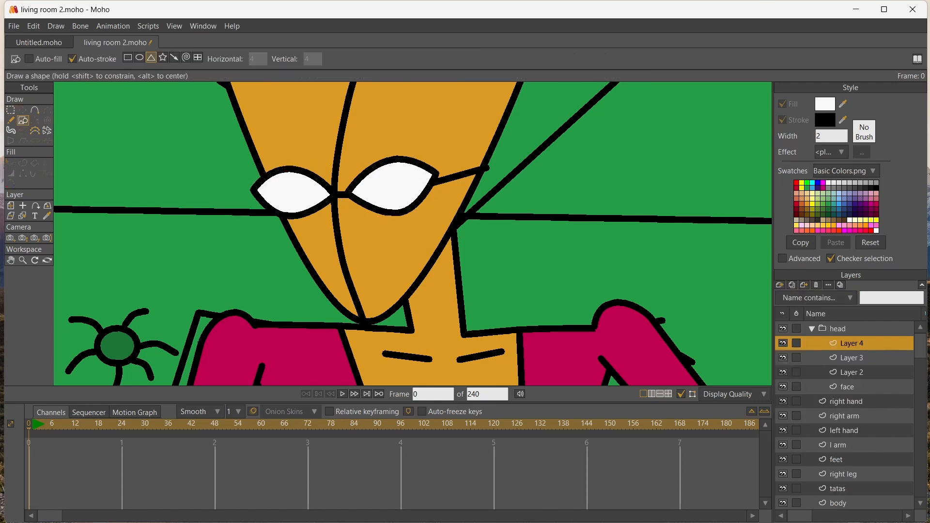
click(140, 57)
drag(286, 188, 300, 200)
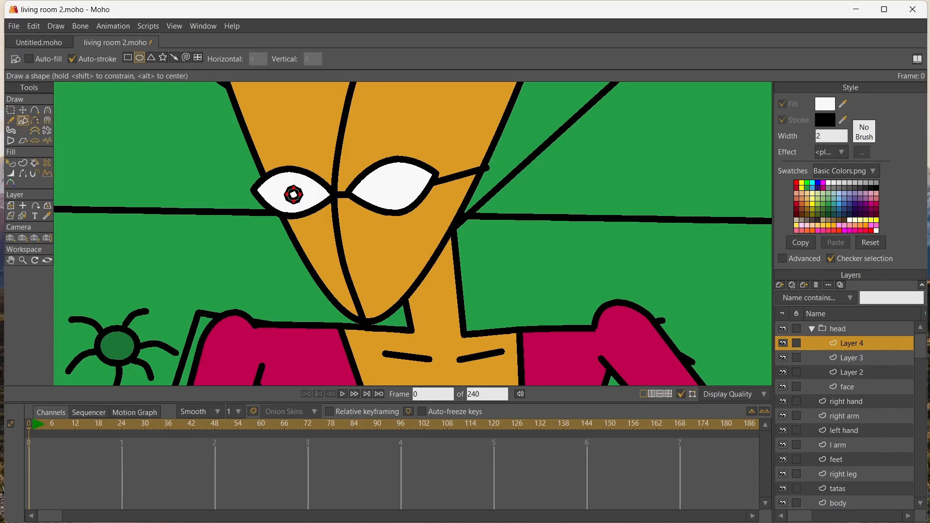
drag(387, 182, 407, 201)
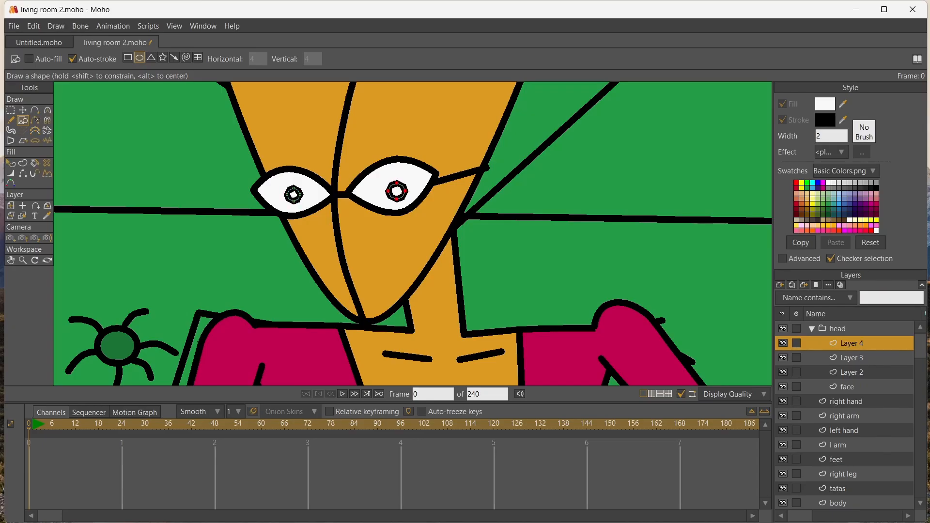
Fill both pupils with black
key(p)
click(396, 191)
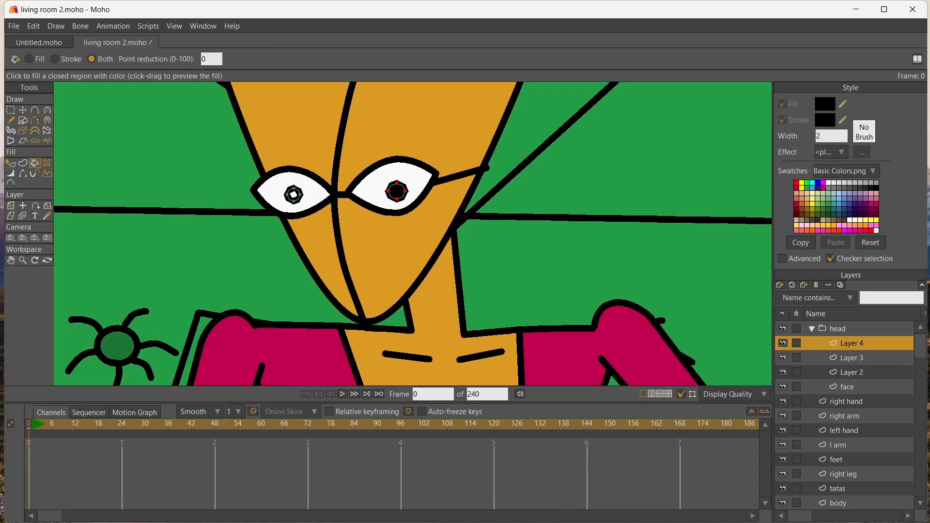
click(293, 195)
Add a vector layer above the pupils and draw a closed, pointed eyelid outline over the upper part of each eye
click(779, 285)
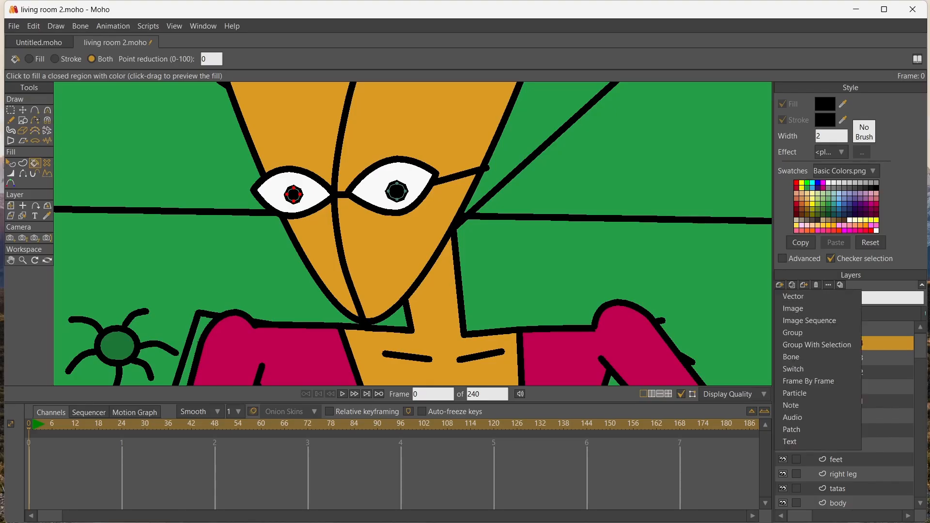
click(797, 296)
key(a)
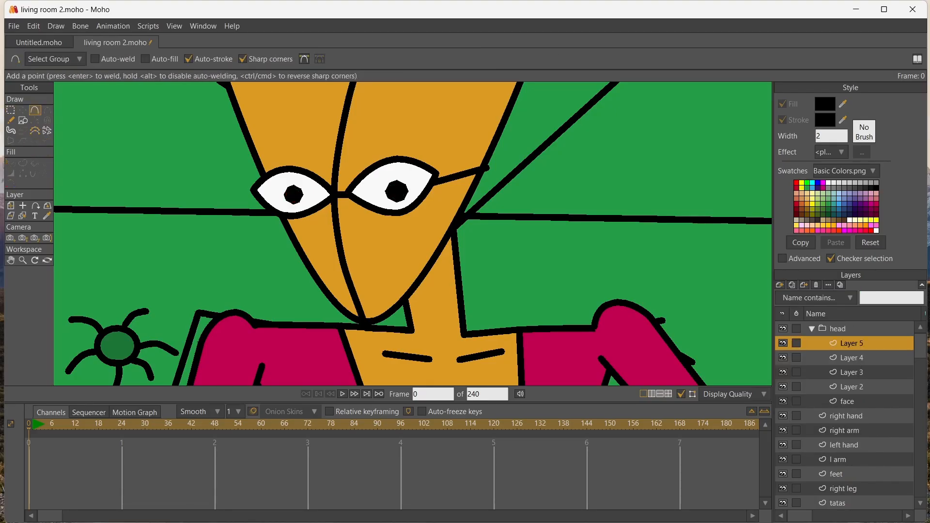
mouse_move(254, 193)
mouse_down()
mouse_move(330, 194)
mouse_move(302, 169)
mouse_move(254, 190)
mouse_up()
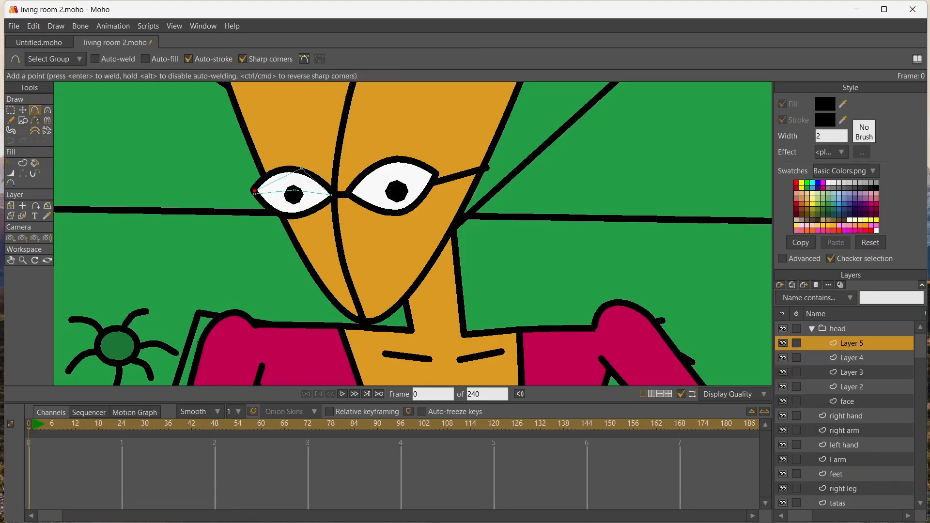
key(Return)
drag(349, 193, 438, 173)
drag(438, 173, 385, 156)
drag(385, 156, 348, 193)
key(Return)
Fill both eyelid shapes with bright magenta using the Paint Bucket
click(845, 230)
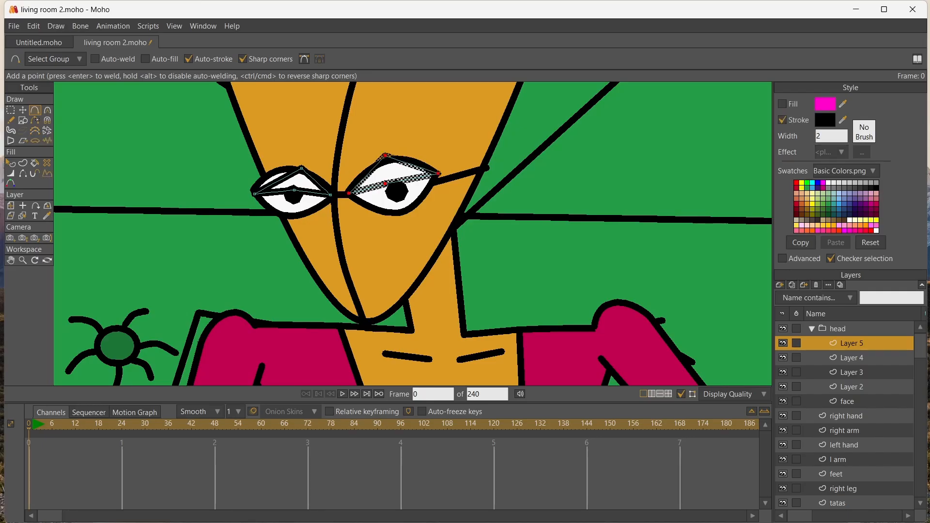
key(p)
click(397, 170)
click(297, 180)
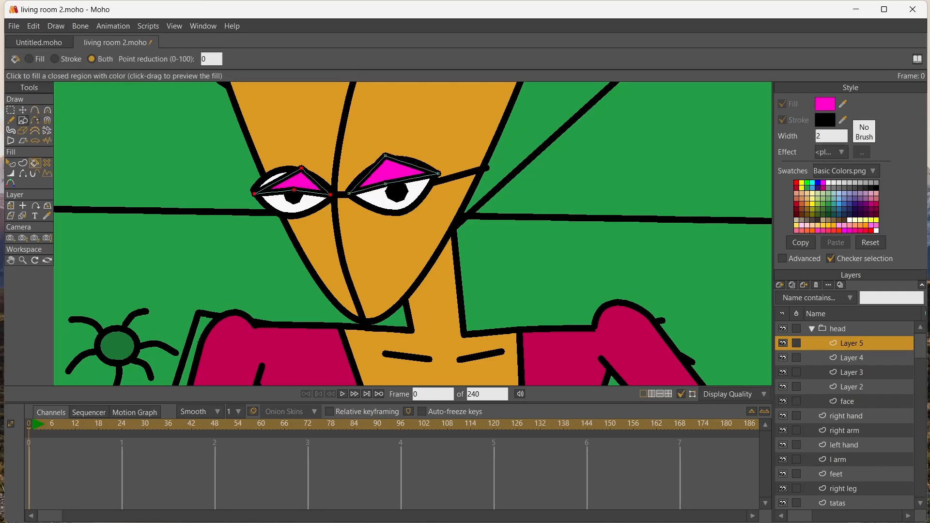
Move the left-hand eyelid's top point outward, away from the nose, and round its upper edge to follow the eye outline
key(t)
drag(301, 168, 285, 168)
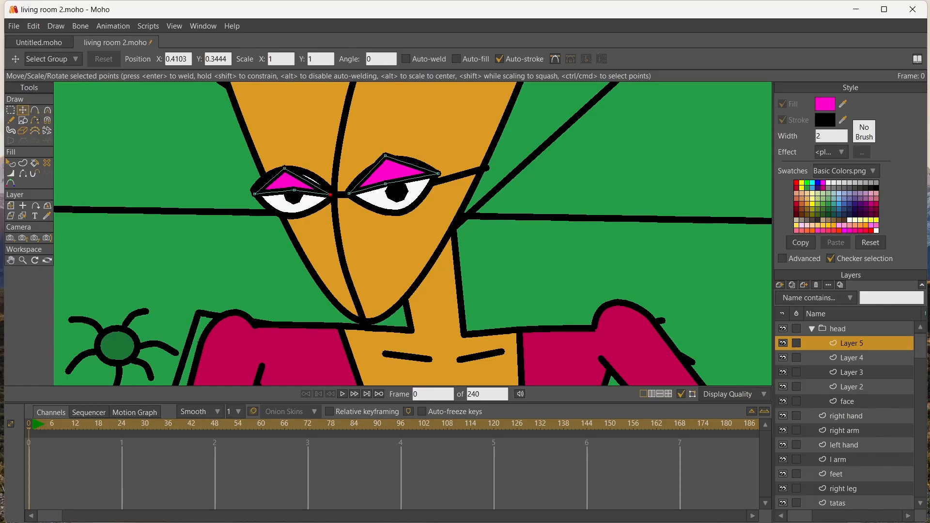
scroll(318, 193, up, 7)
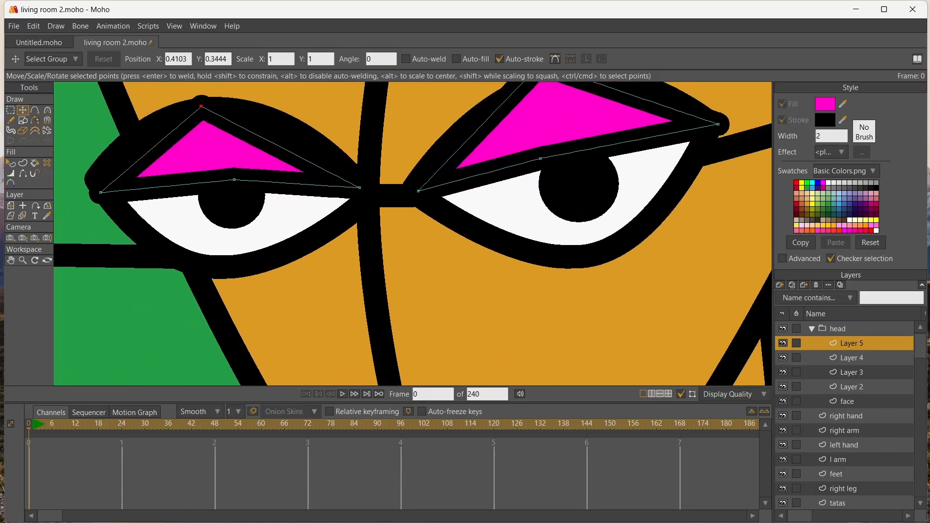
key(c)
drag(207, 106, 127, 115)
drag(312, 114, 294, 110)
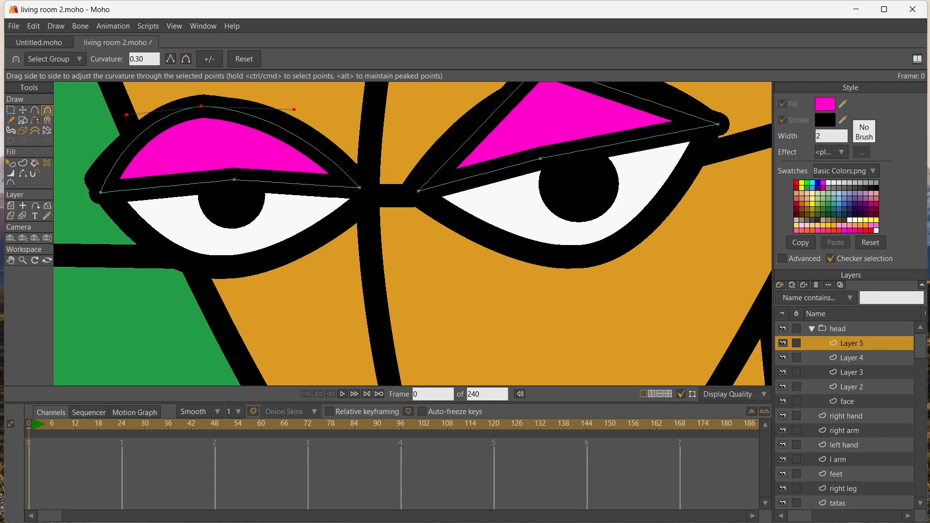
Raise the left-hand eyelid's outer corner slightly, move its top point toward the nose, and nudge its lower middle point outward and up
key(t)
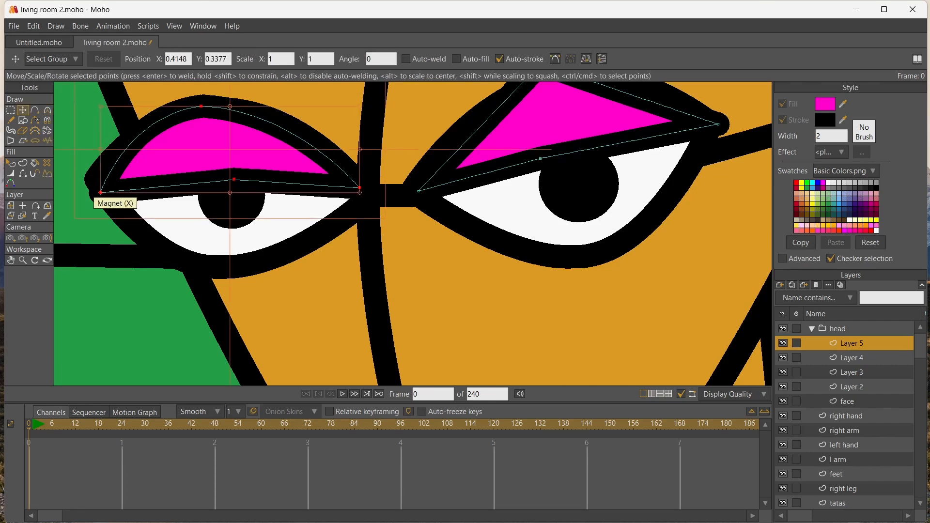
drag(99, 192, 98, 181)
drag(201, 106, 226, 109)
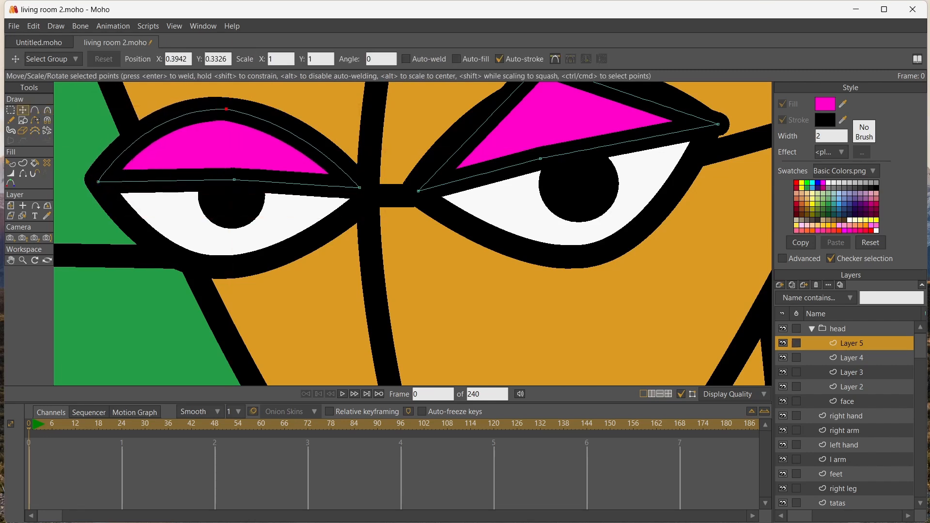
drag(234, 179, 226, 177)
key(a)
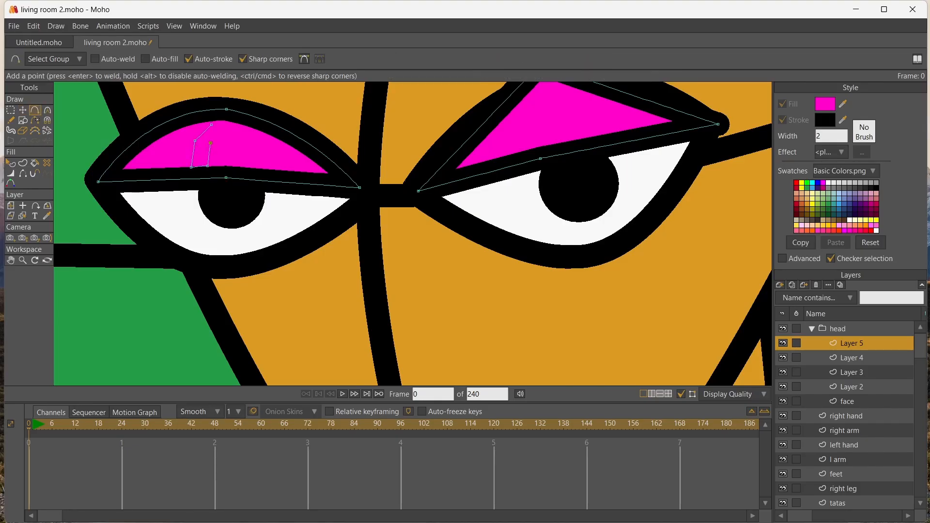
Finish the narrow bent highlight outline on the left-hand eyelid and reduce its line width to 0 percent
drag(205, 125, 209, 128)
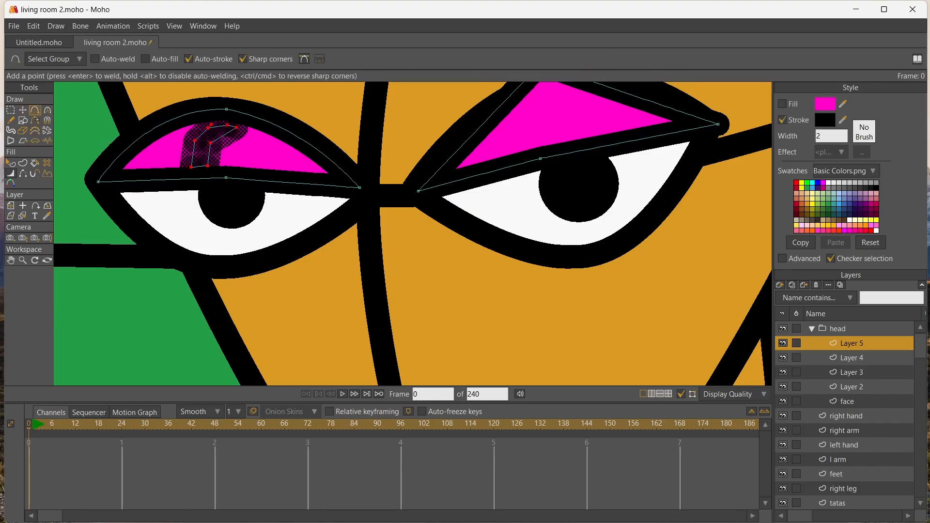
click(11, 173)
drag(143, 128, 92, 129)
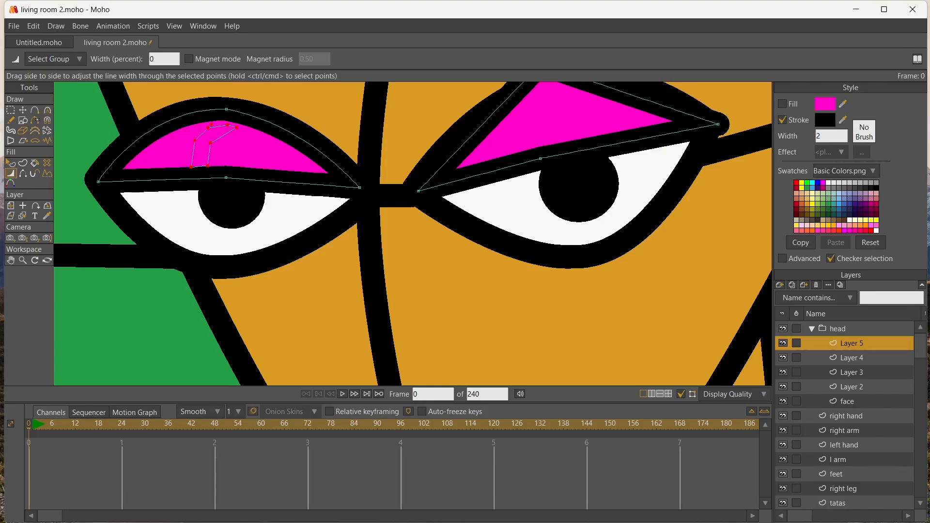
Undo the line width change and the shape creation on the eyelid highlight
click(828, 183)
key(p)
scroll(206, 168, up, 3)
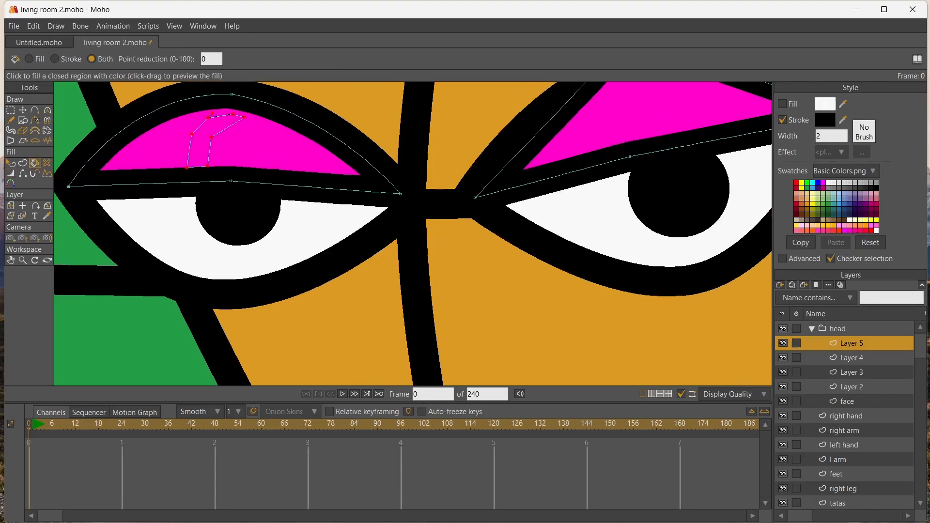
key(ctrl+z)
key(ctrl+z)
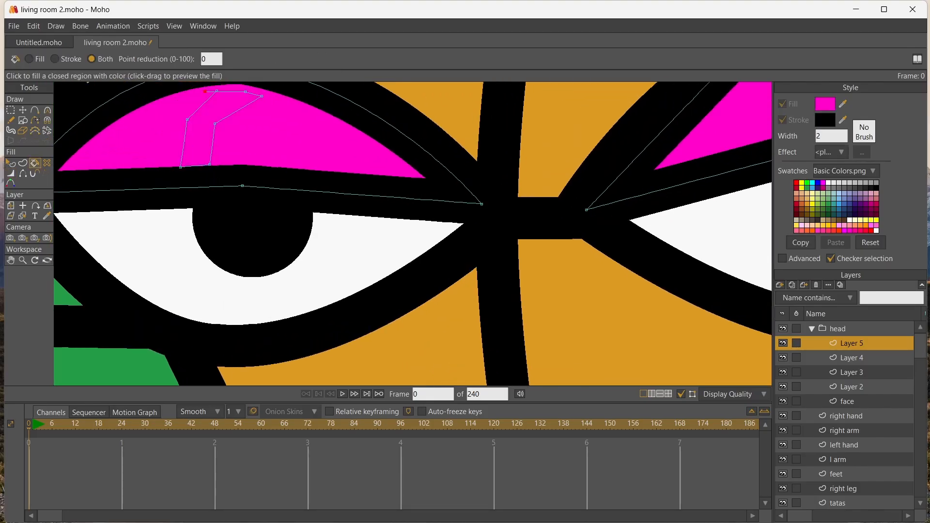
Merge the highlight outline's stray top end point to close it, and set its line width to 0 percent
click(23, 110)
mouse_move(205, 91)
mouse_down()
mouse_move(216, 91)
mouse_move(145, 92)
mouse_up()
key(Return)
key(w)
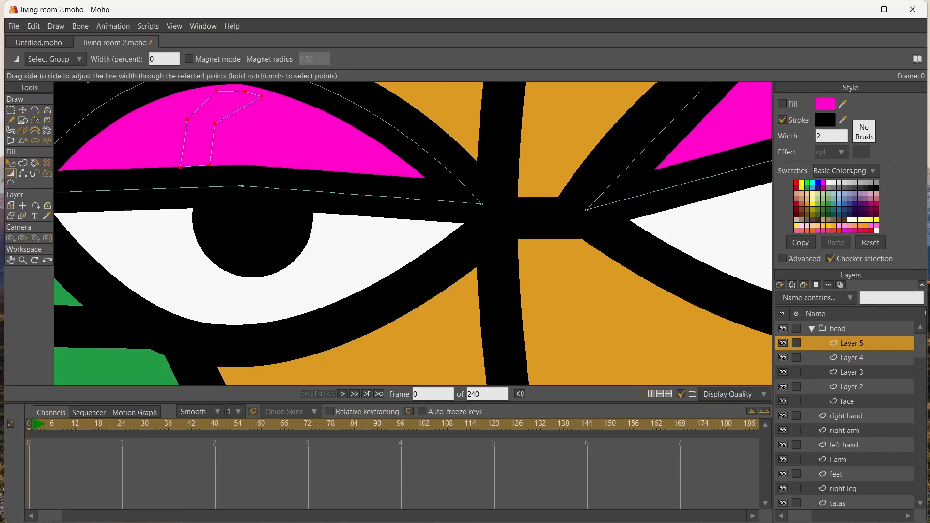
Fill the highlight on the left-hand eyelid with white using the Paint Bucket
key(p)
click(828, 182)
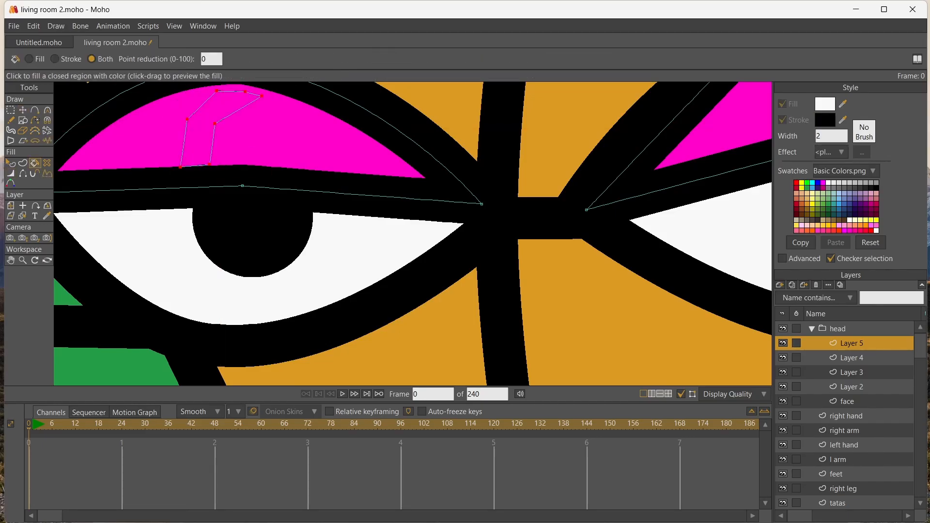
click(230, 103)
scroll(246, 121, down, 1)
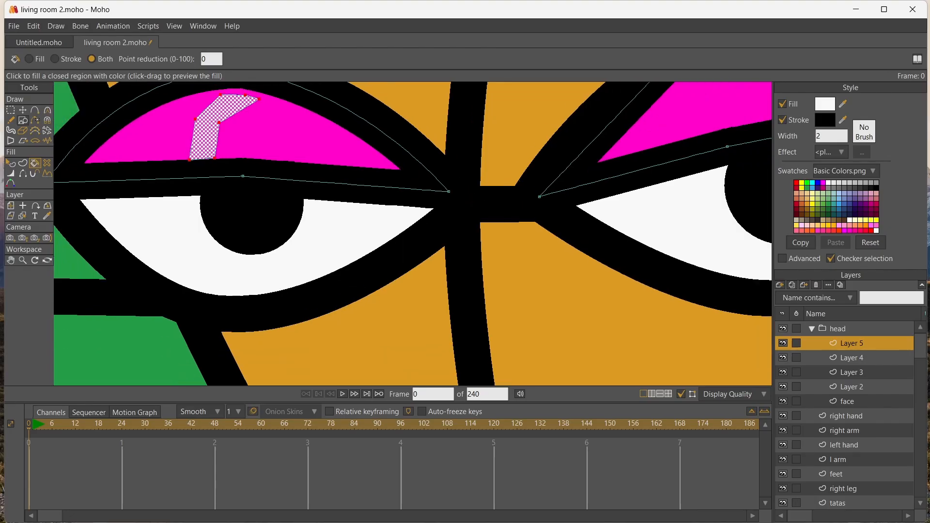
Extend the highlight to the eyelid's upper edge, narrow its lower end and round the bend in its middle
click(22, 110)
click(165, 130)
drag(221, 95, 259, 92)
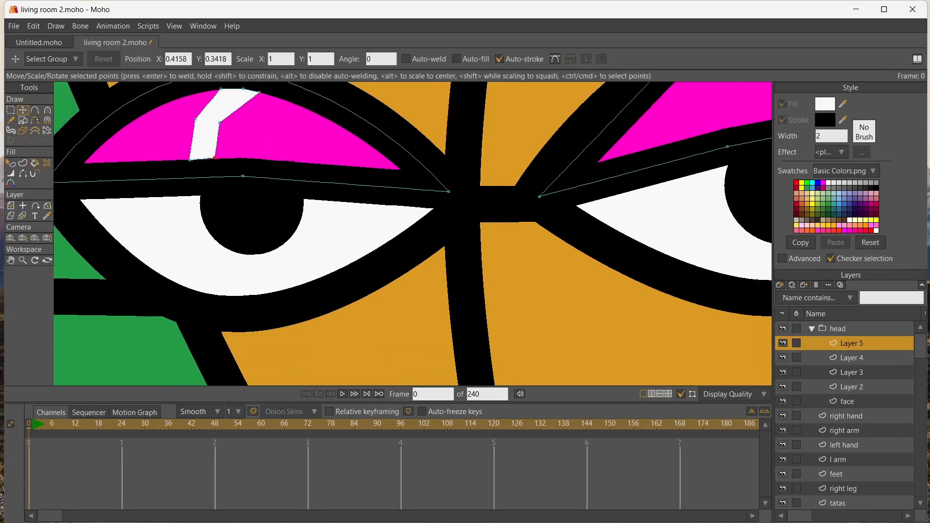
drag(215, 158, 195, 158)
mouse_move(219, 122)
mouse_down()
mouse_move(226, 114)
mouse_move(201, 114)
mouse_move(227, 116)
mouse_up()
mouse_move(227, 116)
mouse_down()
mouse_move(269, 121)
mouse_move(214, 116)
mouse_move(239, 117)
mouse_up()
key(c)
scroll(477, 145, down, 14)
scroll(477, 145, up, 2)
scroll(414, 174, up, 3)
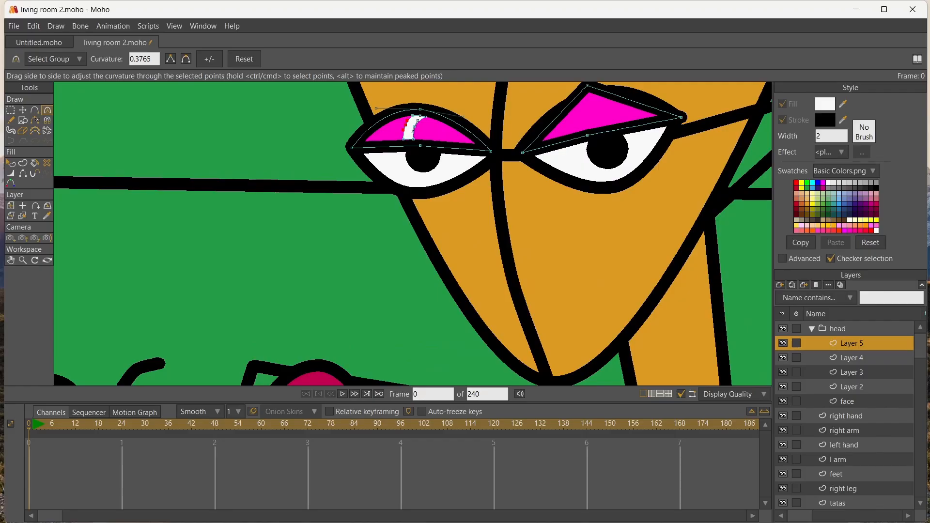
Delete the pointed magenta eyelid from the right-hand eye
scroll(248, 132, down, 6)
click(23, 216)
click(23, 110)
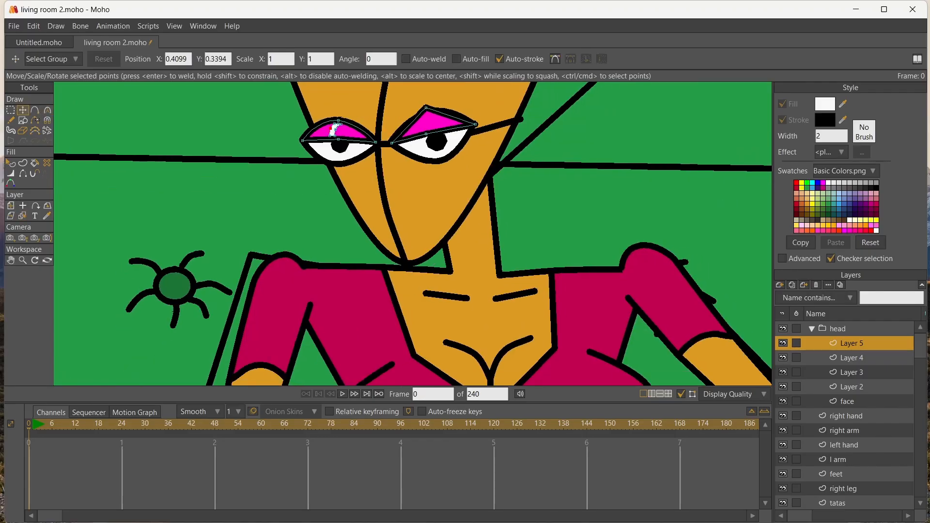
click(426, 127)
key(Delete)
Duplicate the left-hand eyelid with its white highlight and place the copy over the upper part of the right-hand eye
key(g)
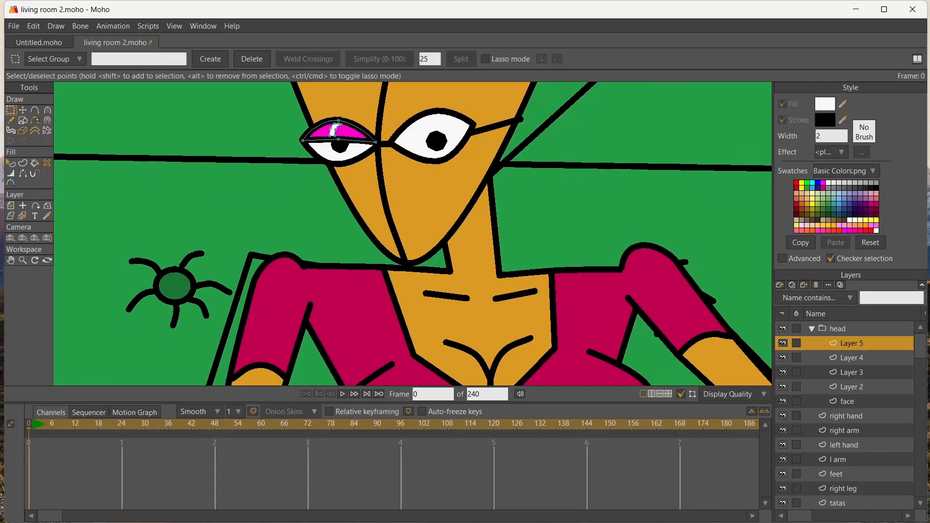
key(ctrl+c)
key(ctrl+v)
key(t)
drag(340, 148, 432, 138)
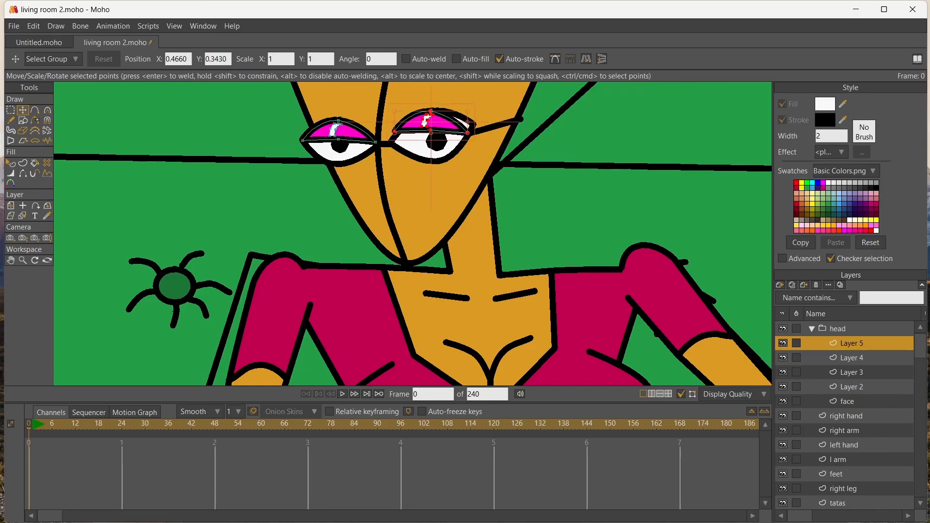
Move the copied eyelid's corner and top points so it follows the outline of the right-hand eye
scroll(432, 138, up, 5)
drag(502, 127, 504, 107)
drag(377, 142, 364, 144)
drag(492, 112, 497, 113)
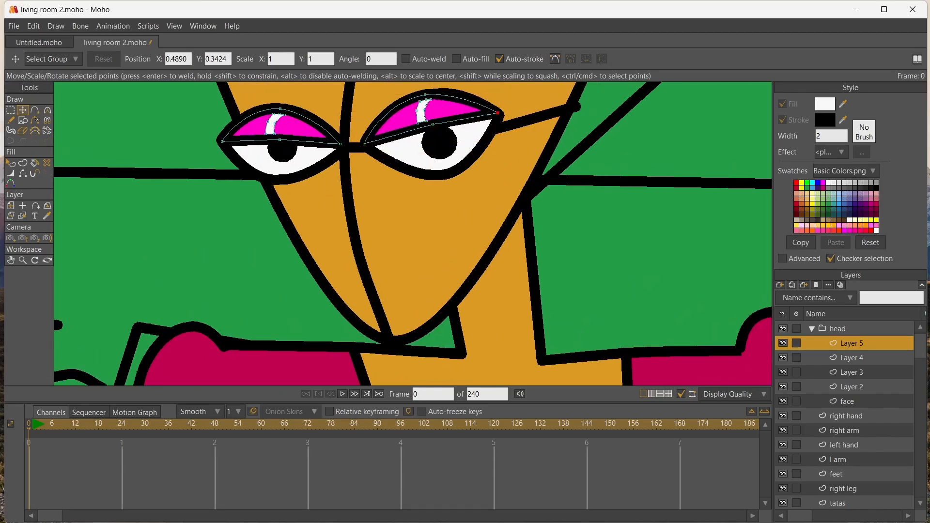
mouse_move(425, 94)
mouse_down()
mouse_move(434, 93)
mouse_move(429, 98)
mouse_up()
scroll(430, 99, up, 3)
scroll(365, 110, down, 8)
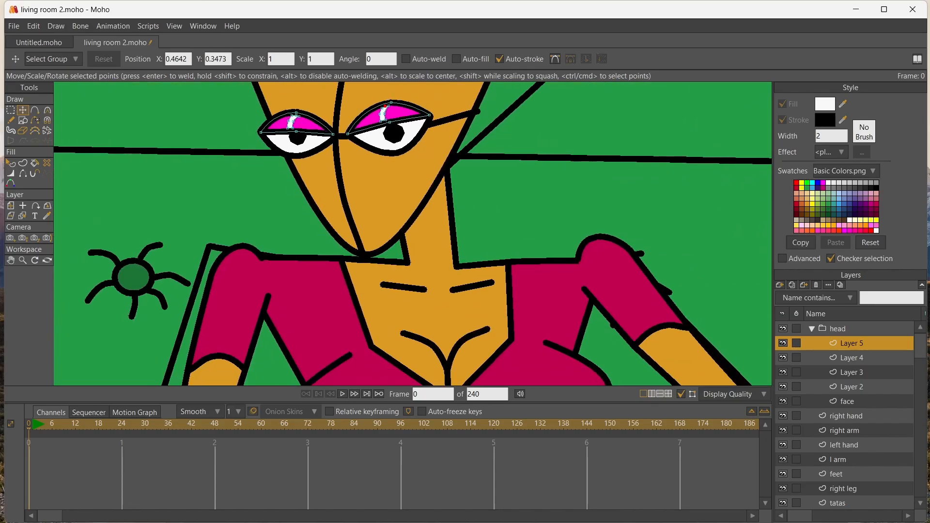
Add a group layer named "eyes" inside the head group
click(11, 260)
drag(303, 129, 292, 228)
scroll(292, 227, down, 1)
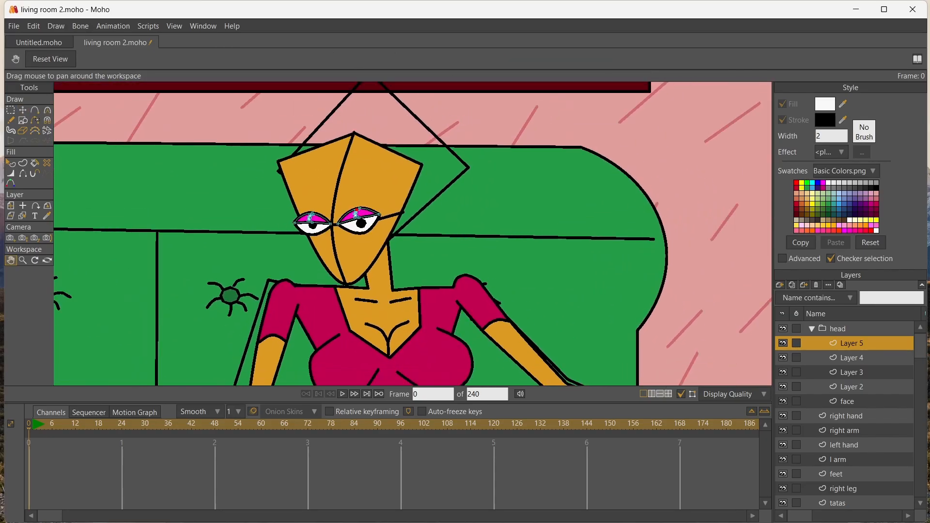
click(779, 285)
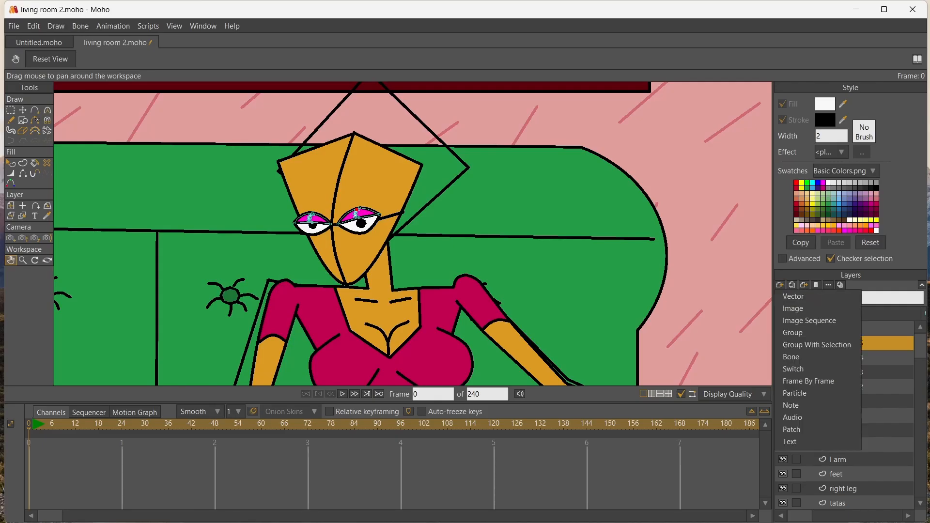
click(818, 331)
text(eyes)
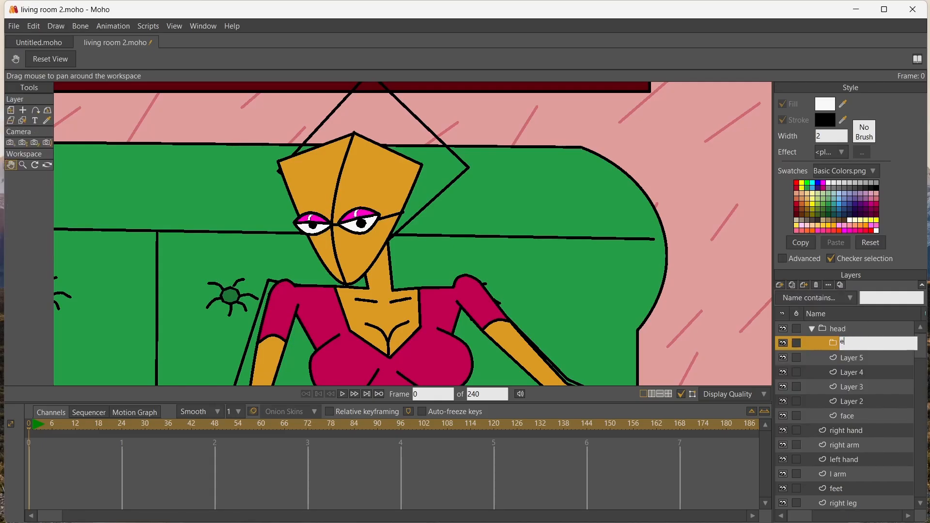
key(Return)
Rename the eyelid layer "half down", the pupil layer "pupils" and the eye-white layer "whites"
click(851, 358)
double_click(852, 357)
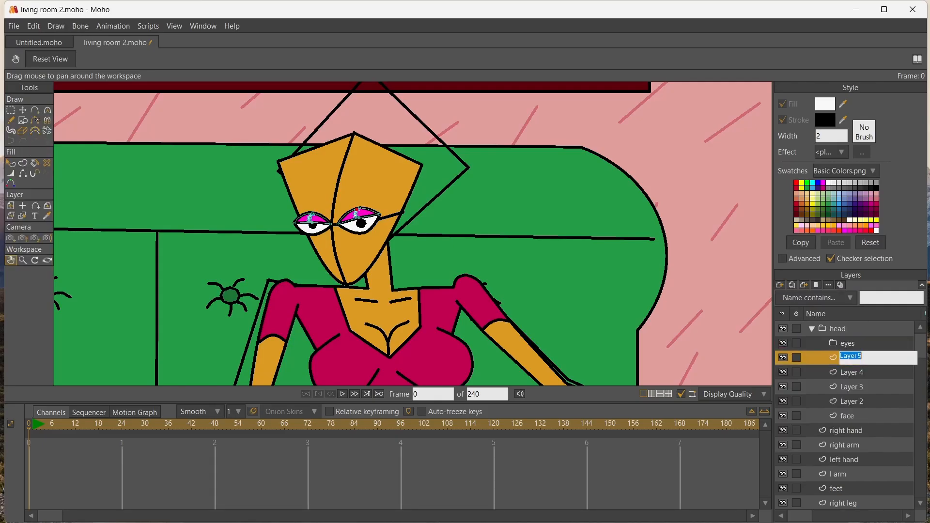
text(half down)
key(Return)
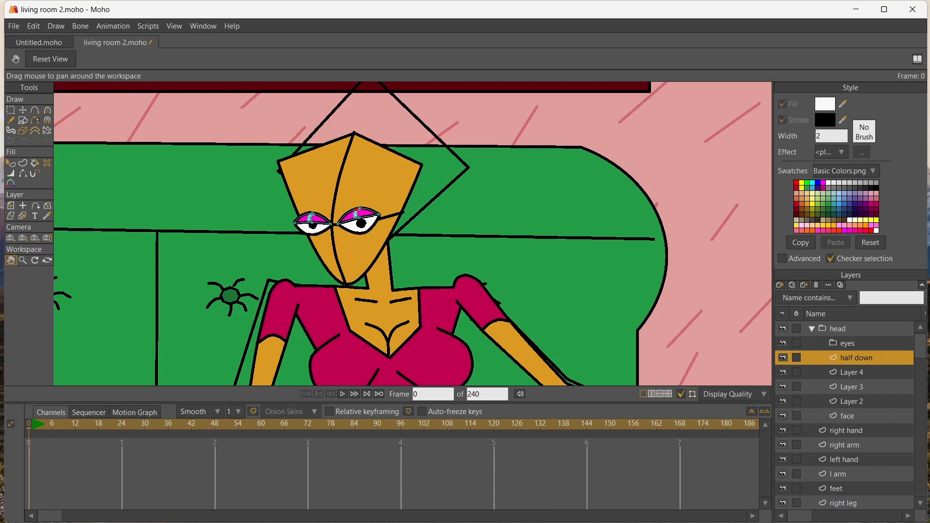
double_click(851, 372)
text(pupils)
key(Return)
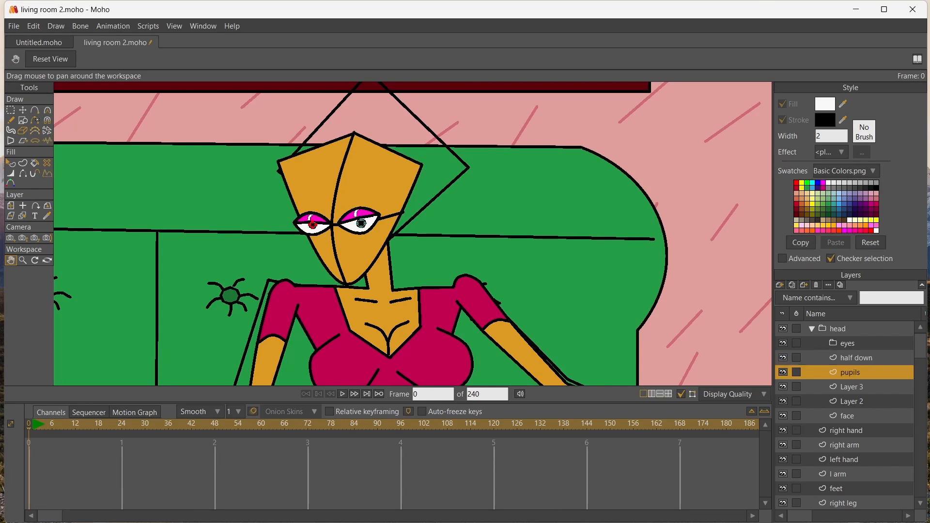
double_click(851, 387)
text(whites)
key(Return)
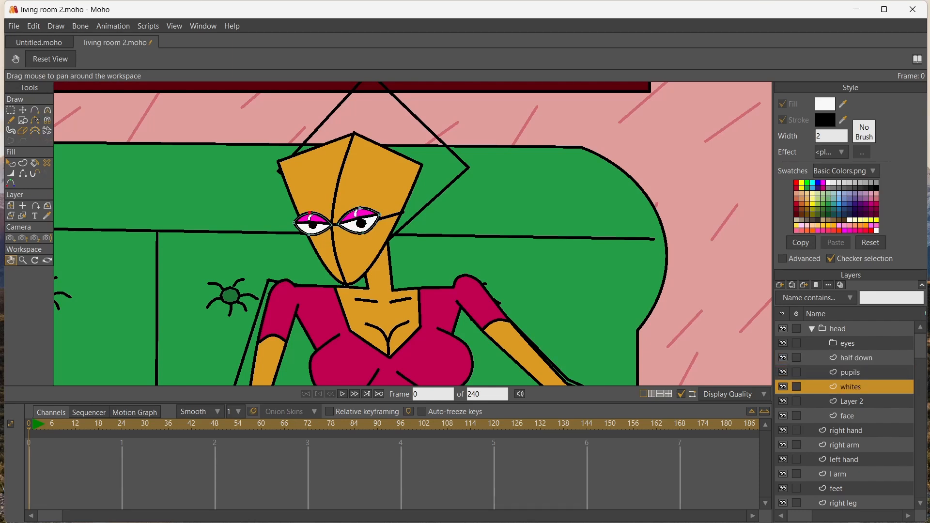
Move the half down, pupils and whites layers into the eyes group and collapse it
click(856, 358)
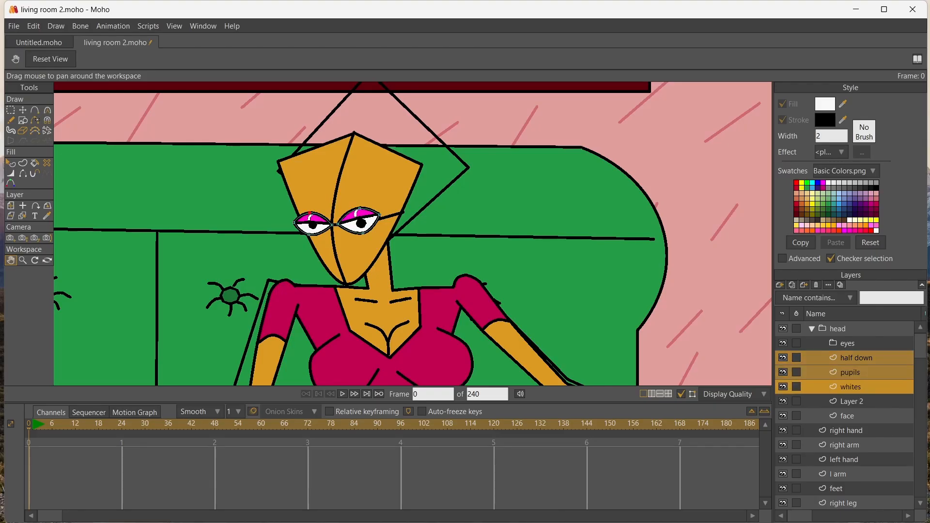
shift+click(851, 387)
drag(855, 358, 849, 344)
click(822, 343)
Rename Layer 2, which holds the face's centre line and glasses lines, as "gl"
double_click(851, 358)
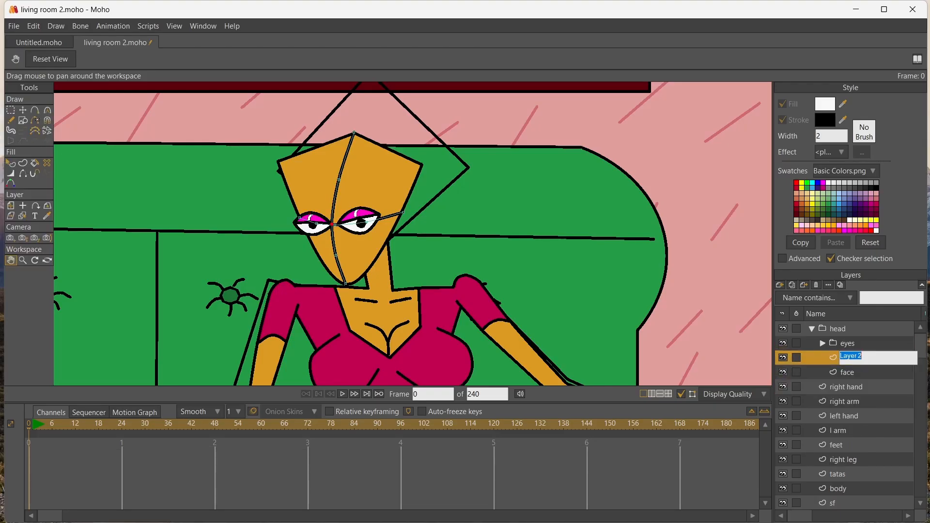
text(gl)
key(Return)
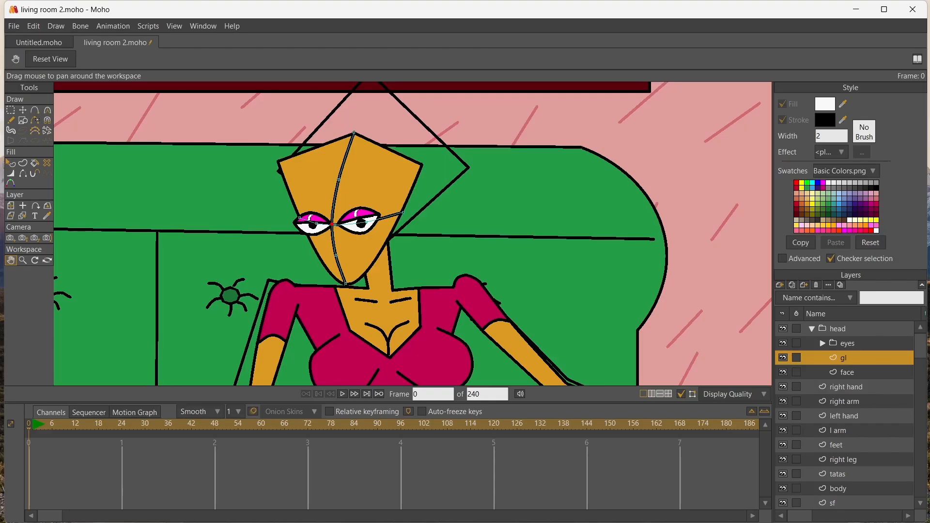
Add a vector layer named "normal eyebrow" above the gl layer
click(779, 285)
key(Return)
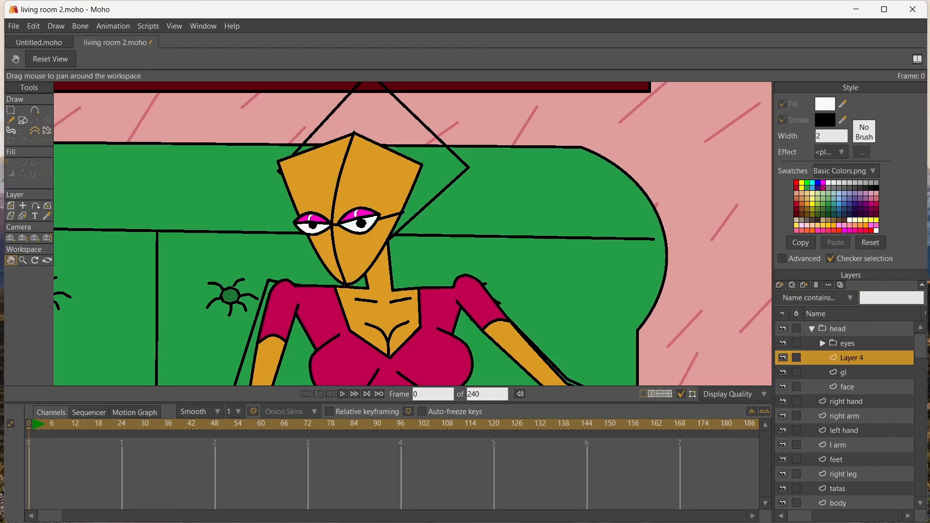
double_click(851, 358)
text(norm)
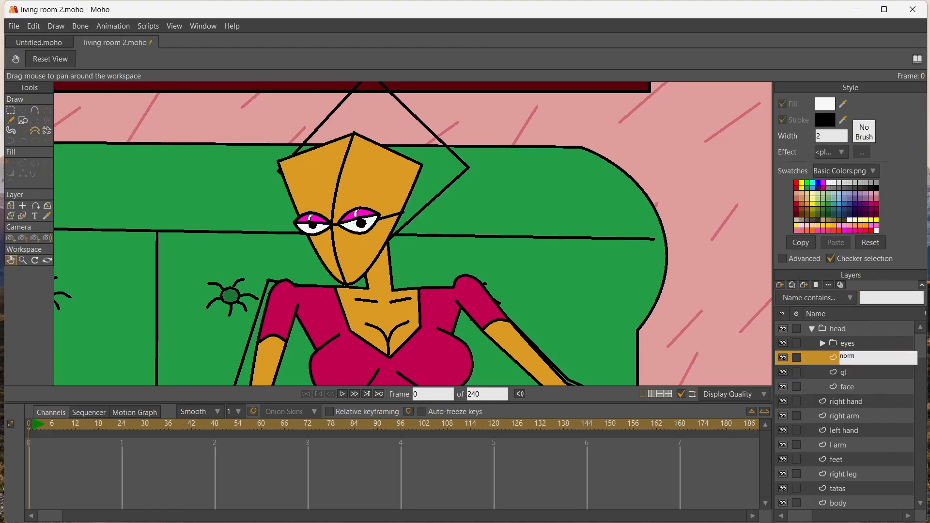
text(al eyebrow)
key(Return)
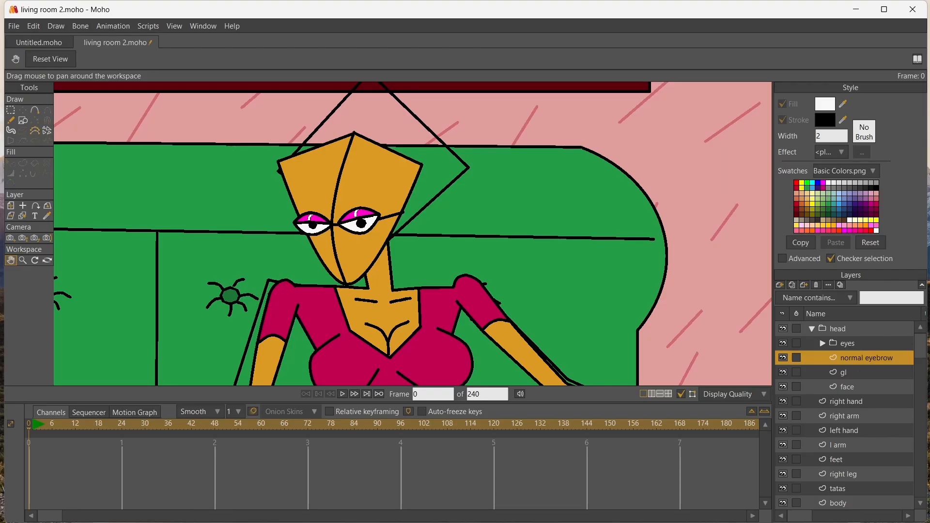
Draw an angled three-point eyebrow line above each eye and create black strokes from both lines
scroll(324, 204, up, 3)
scroll(412, 232, up, 1)
key(a)
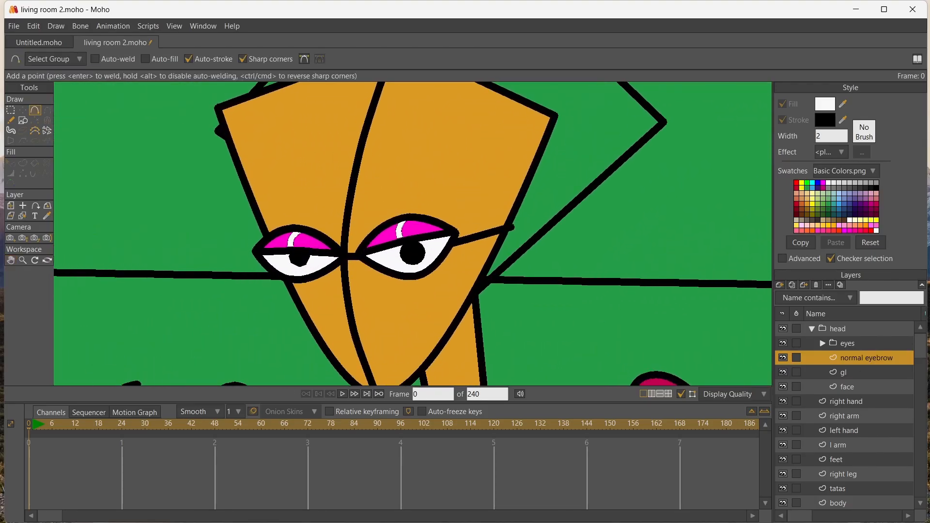
drag(330, 214, 303, 197)
drag(302, 197, 273, 214)
drag(445, 198, 451, 198)
key(u)
drag(266, 174, 481, 219)
key(Return)
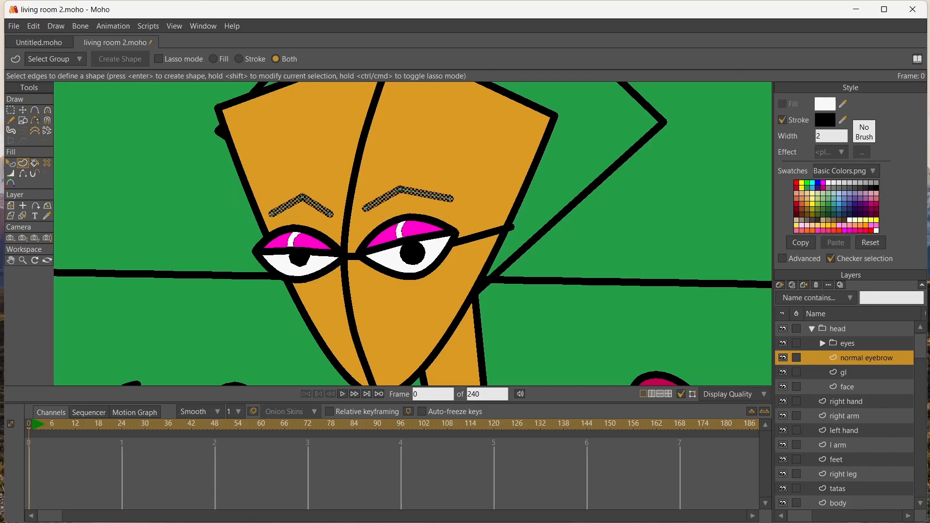
Round the middle points of both eyebrows into smooth arches and adjust the curvature at the left-hand eyebrow's outer end
click(22, 111)
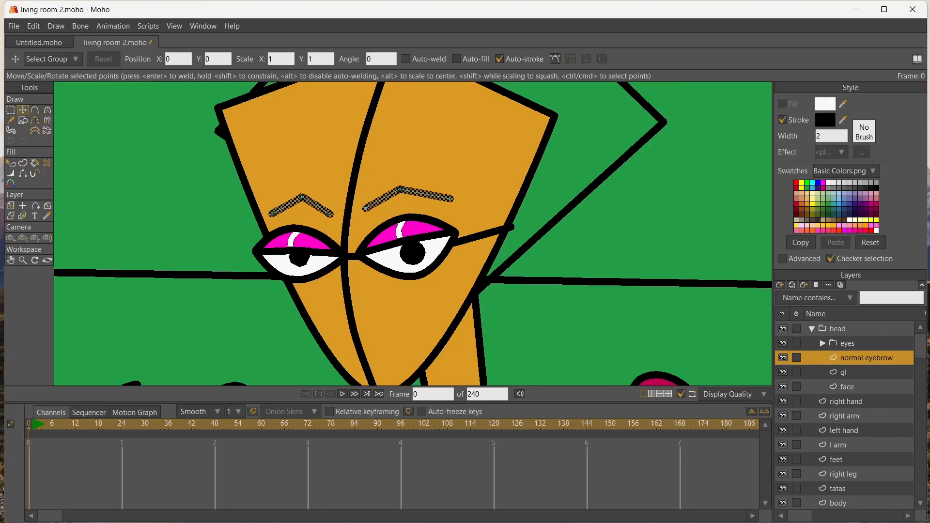
key(c)
drag(302, 197, 334, 197)
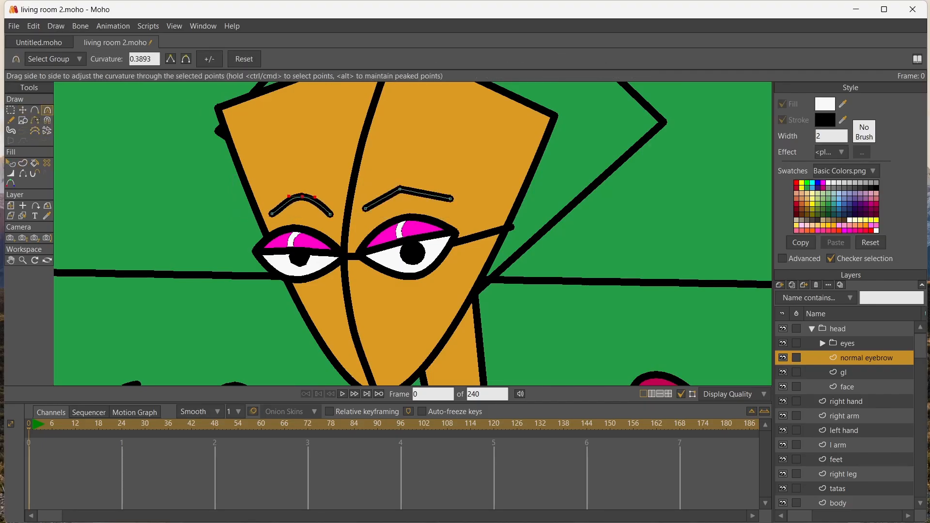
drag(400, 189, 462, 199)
drag(272, 213, 285, 213)
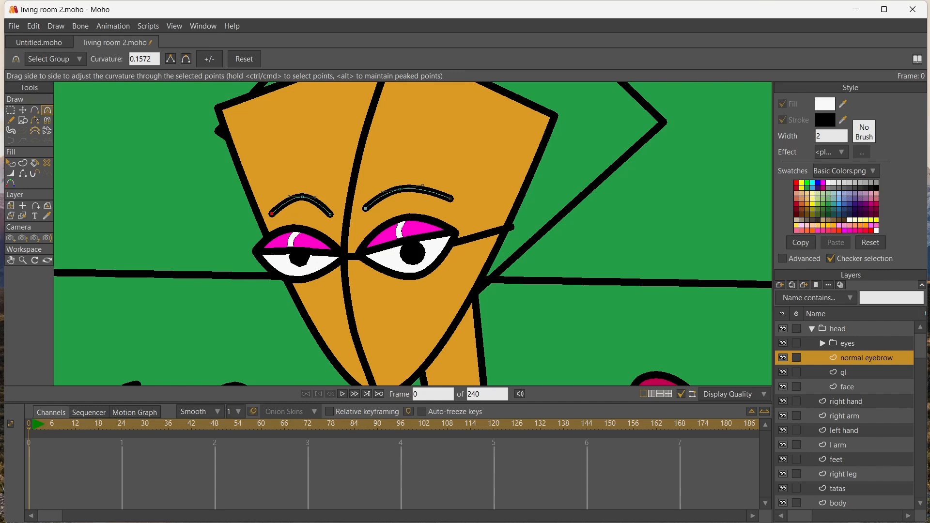
Taper both eyebrows by thickening their inner ends and thinning their outer ends, with the right-hand outer tip at 30 percent width
key(t)
key(ctrl+a)
key(w)
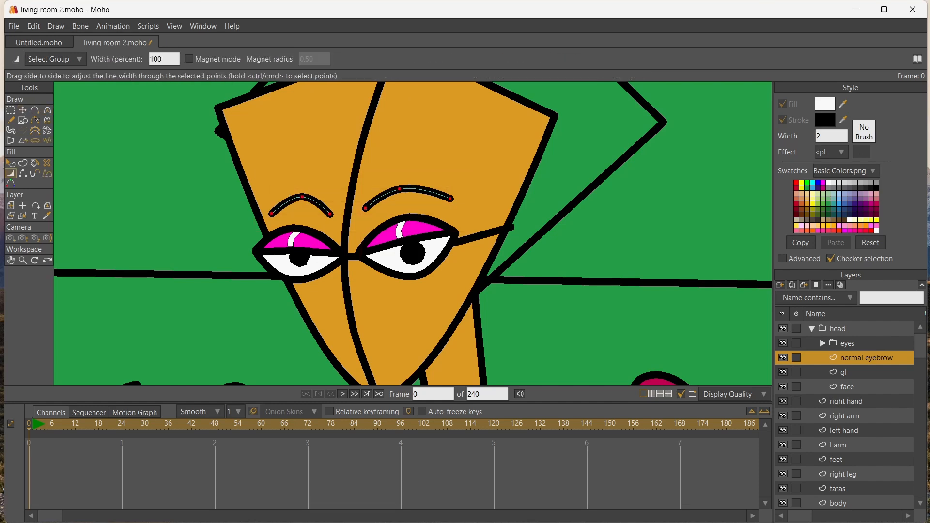
key(t)
click(330, 214)
key(w)
drag(330, 214, 388, 209)
drag(303, 197, 319, 214)
click(331, 214)
drag(450, 199, 431, 198)
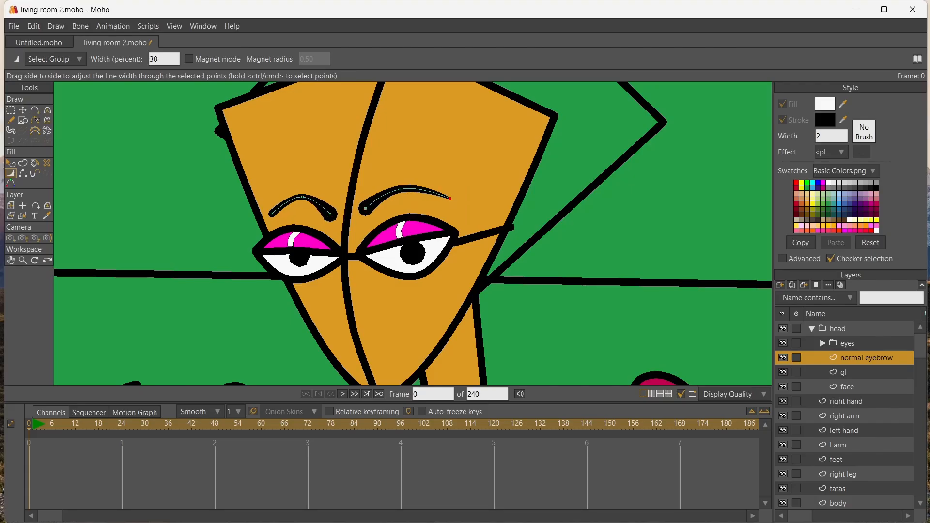
drag(272, 214, 252, 214)
click(23, 111)
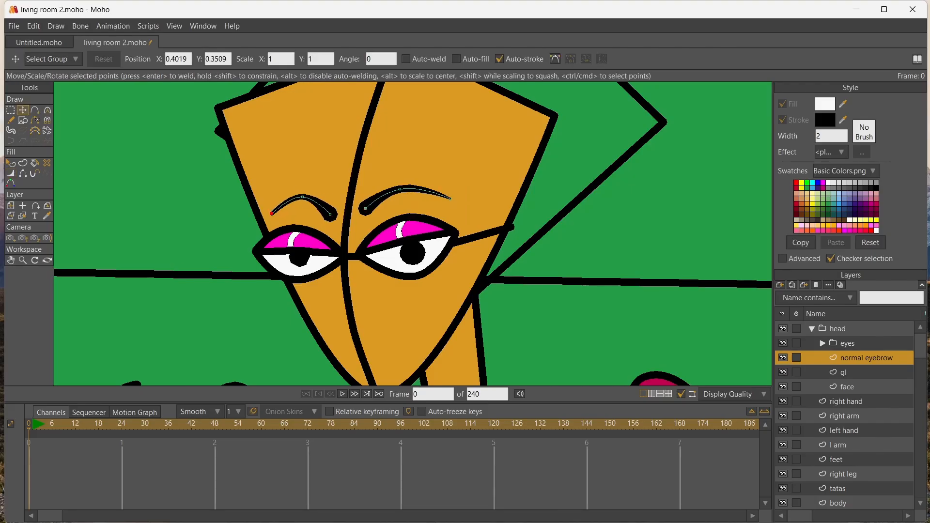
Stretch the left-hand eyebrow outward at both ends and set the right-hand eyebrow's inner-end width to 180 percent
drag(331, 214, 335, 209)
drag(271, 213, 266, 214)
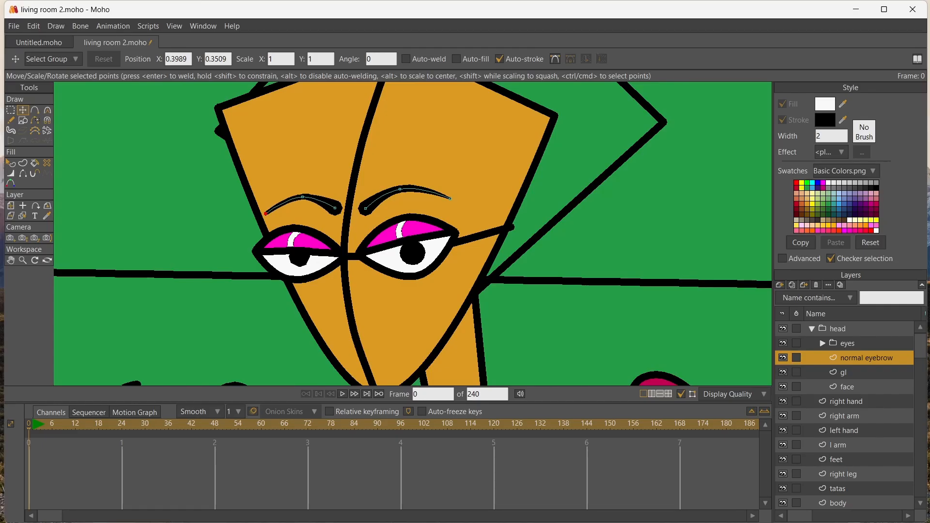
click(335, 208)
key(w)
drag(336, 209, 361, 208)
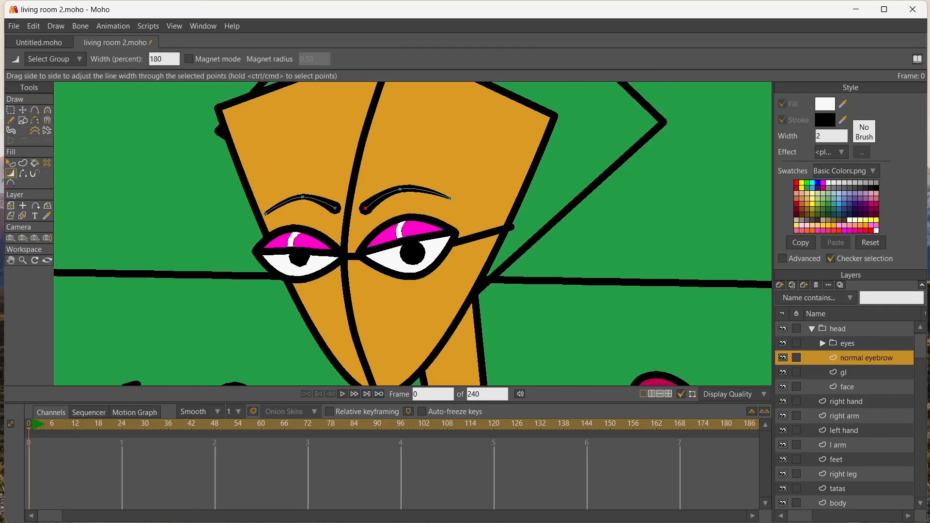
Draw a closed angular eyeshadow shape between the right-hand eyelid and eyebrow and fill it light green
key(a)
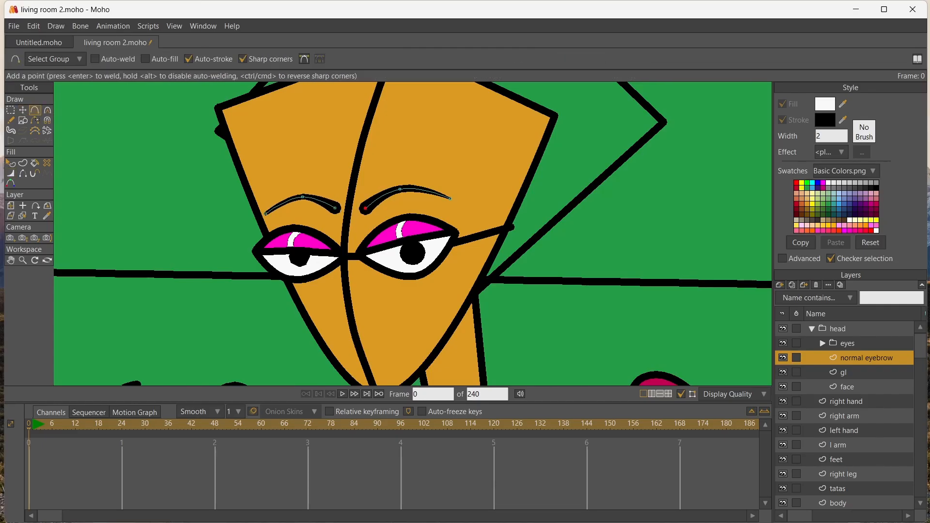
mouse_move(446, 208)
mouse_down()
mouse_move(455, 238)
mouse_move(361, 252)
mouse_up()
drag(361, 252, 368, 223)
click(445, 209)
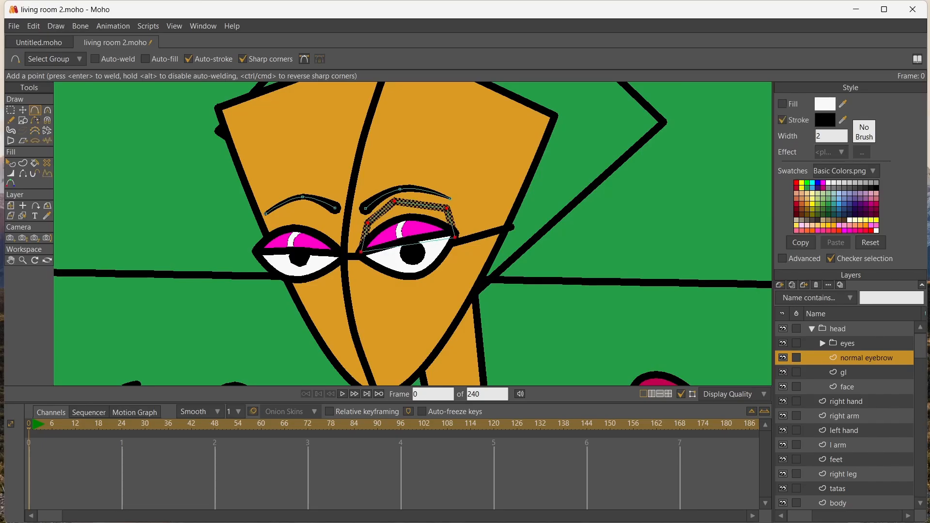
key(p)
click(417, 212)
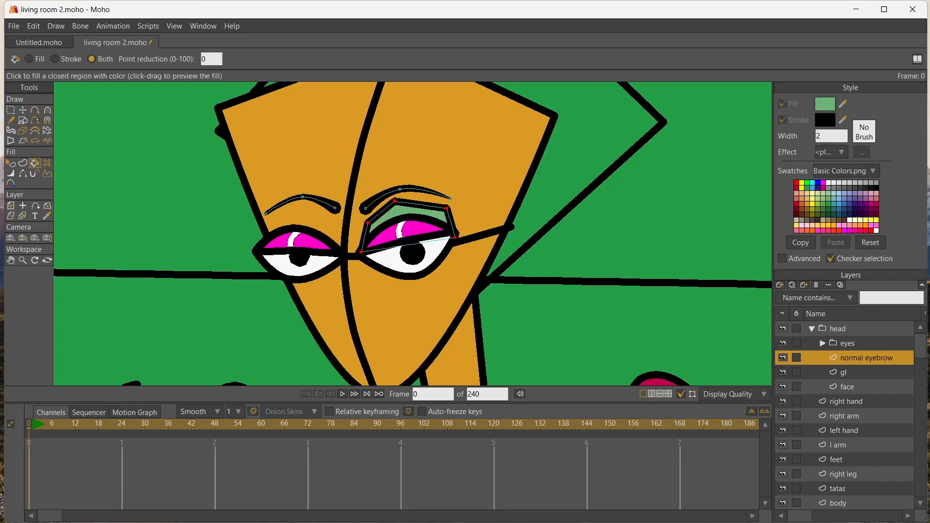
Draw a matching angular eyeshadow shape above the left-hand eye and fill it light green
key(a)
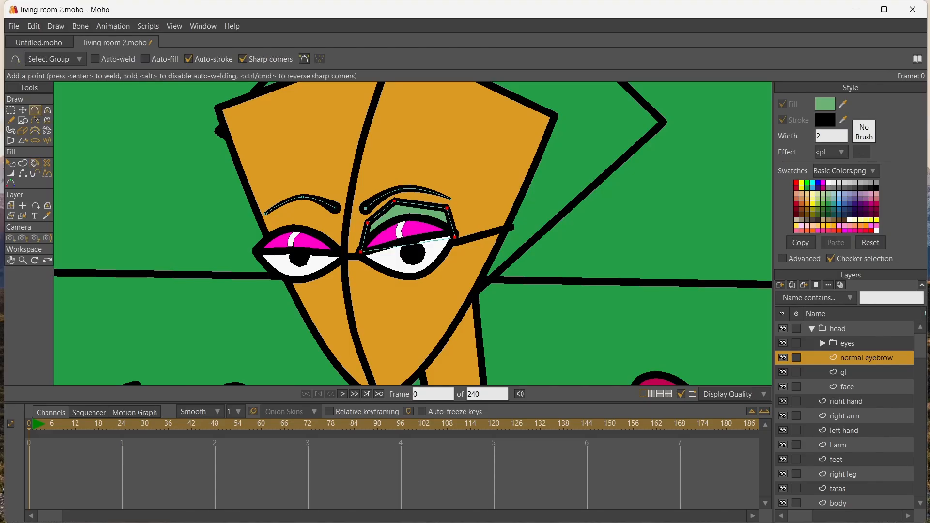
mouse_move(328, 220)
mouse_down()
mouse_move(336, 251)
mouse_move(265, 245)
mouse_move(268, 218)
mouse_move(297, 207)
mouse_move(329, 220)
mouse_up()
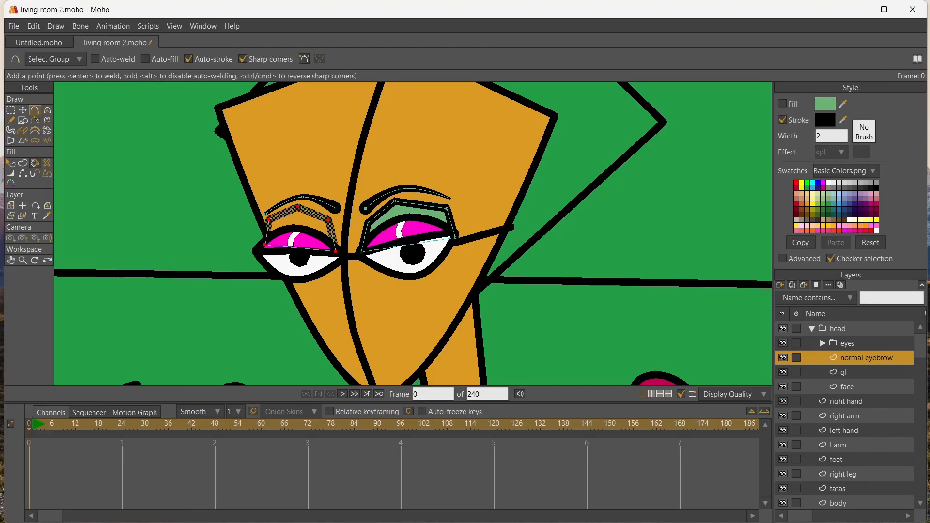
click(34, 163)
click(293, 239)
Set the line width of both eyeshadow shapes' points to 0 percent to remove their outlines
key(w)
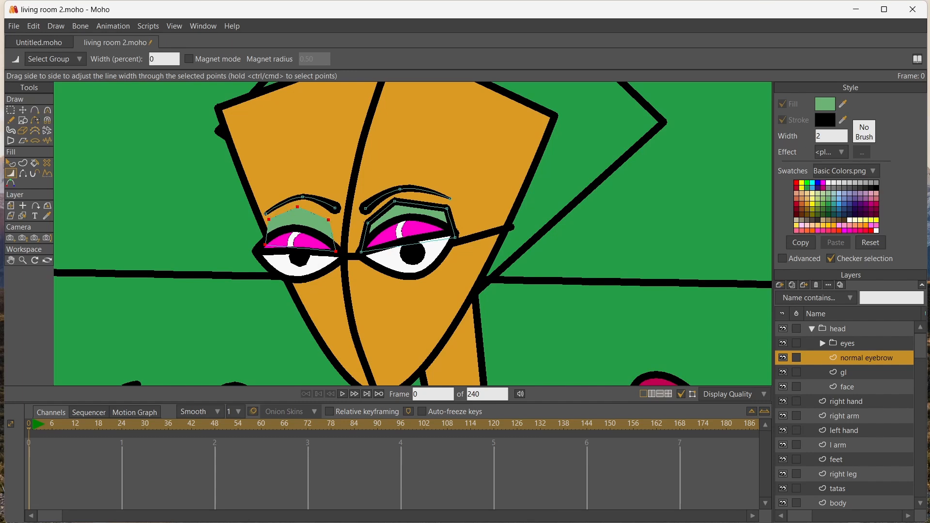
key(t)
click(411, 246)
key(w)
drag(411, 247, 271, 252)
Move the right-hand eyeshadow's corner points up to its eyebrow and shift the inner lower corners toward the nose bridge
scroll(414, 233, up, 4)
key(t)
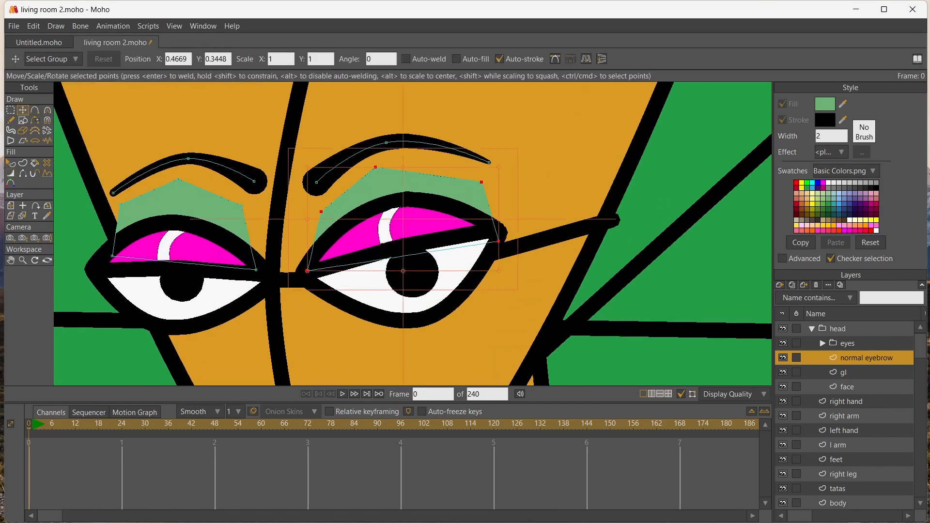
drag(375, 167, 389, 150)
drag(481, 182, 486, 166)
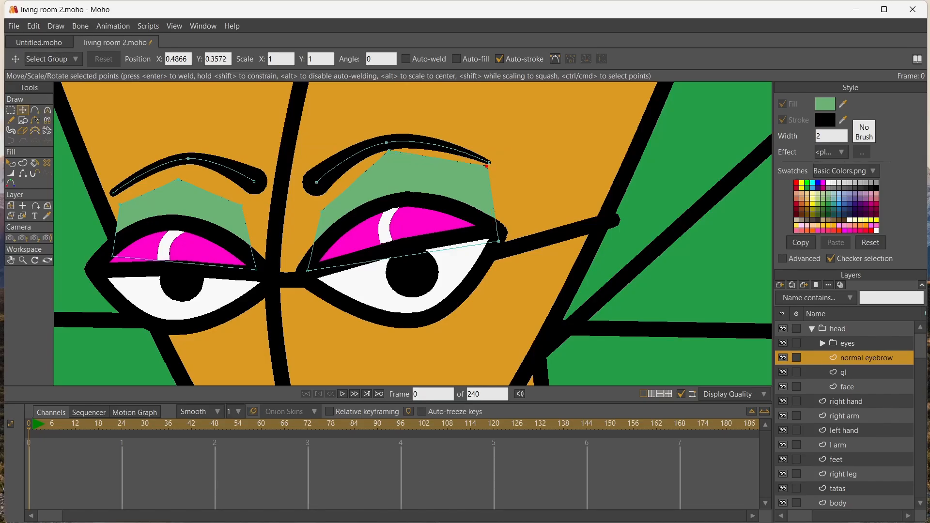
drag(320, 209, 317, 198)
drag(307, 271, 262, 270)
Move the left-hand eyeshadow's upper corners up to its eyebrow and pull its outer lower corner inside the eye outline
drag(243, 205, 258, 197)
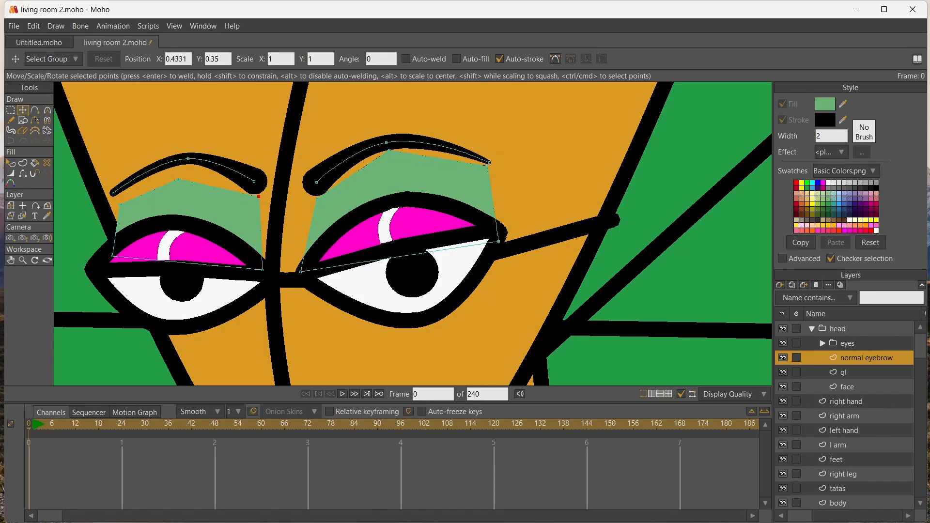
drag(186, 168, 186, 166)
drag(119, 204, 114, 196)
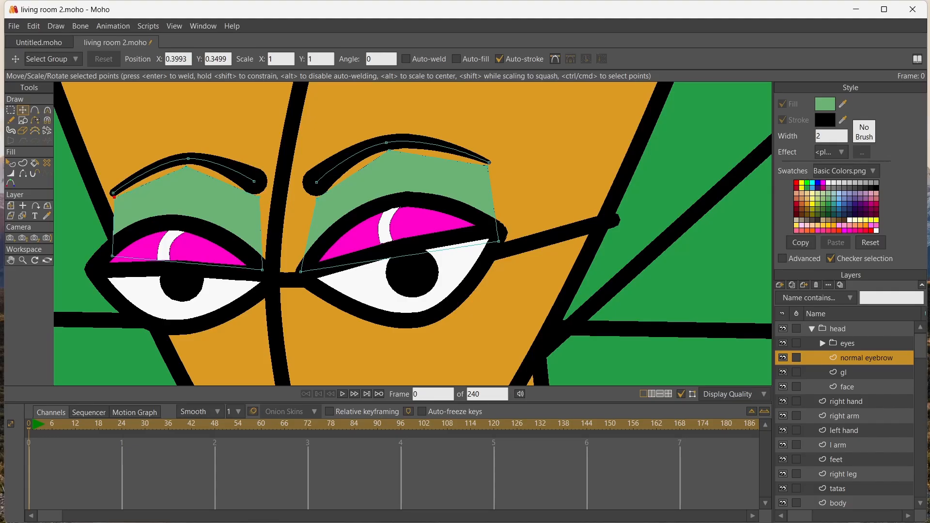
drag(112, 256, 125, 241)
drag(114, 197, 112, 196)
drag(125, 241, 124, 241)
Add extra points along the left-hand eyeshadow's upper edge, undoing stray points and dismissing the Lua Console
key(a)
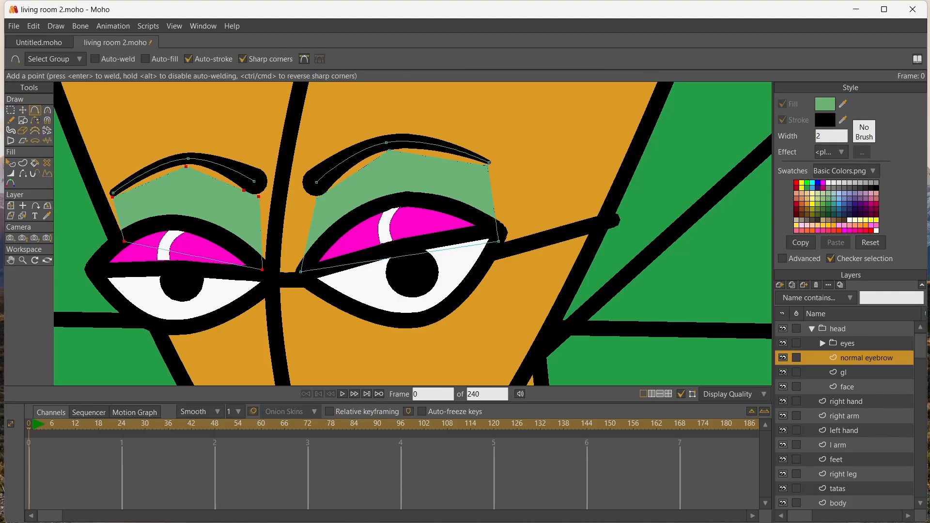
click(333, 189)
key(ctrl+z)
click(223, 189)
key(ctrl+z)
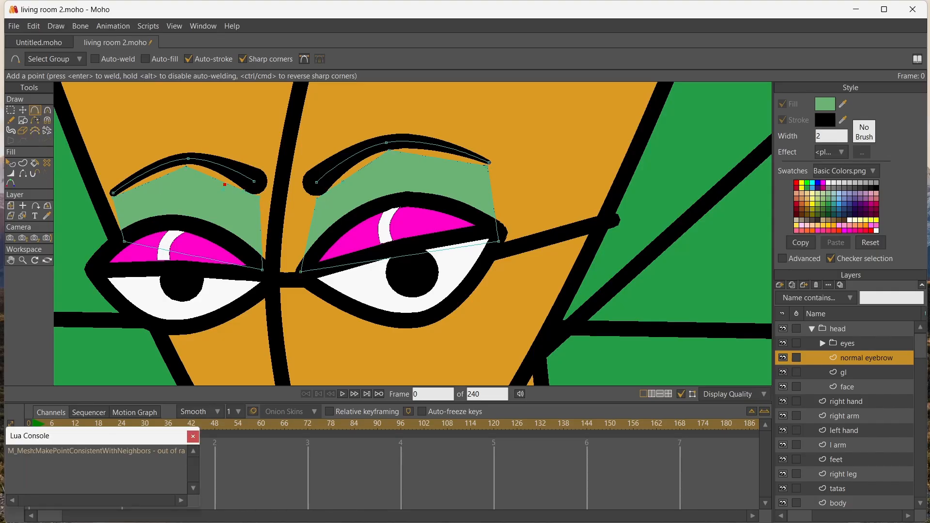
click(193, 437)
scroll(224, 215, up, 8)
key(ctrl+z)
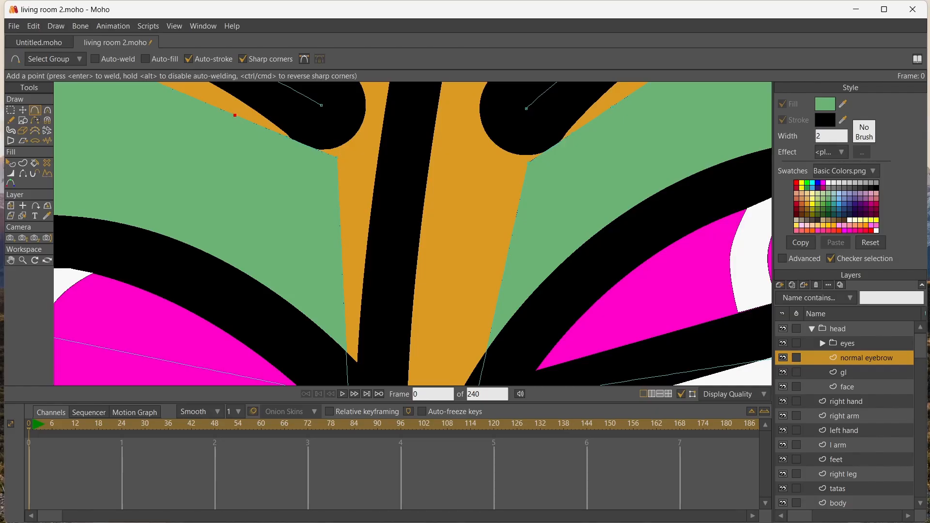
scroll(412, 234, down, 8)
key(t)
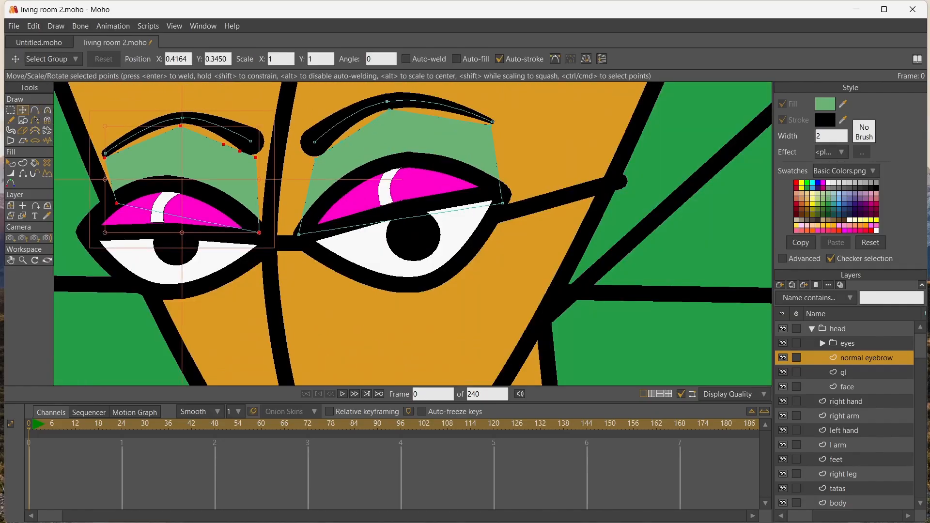
Curve the upper edges of both eyeshadow shapes to follow the eyebrows, using curvature 0.30 on the right-hand one
click(346, 140)
drag(343, 138, 267, 145)
click(223, 145)
click(180, 125)
key(c)
drag(390, 111, 458, 116)
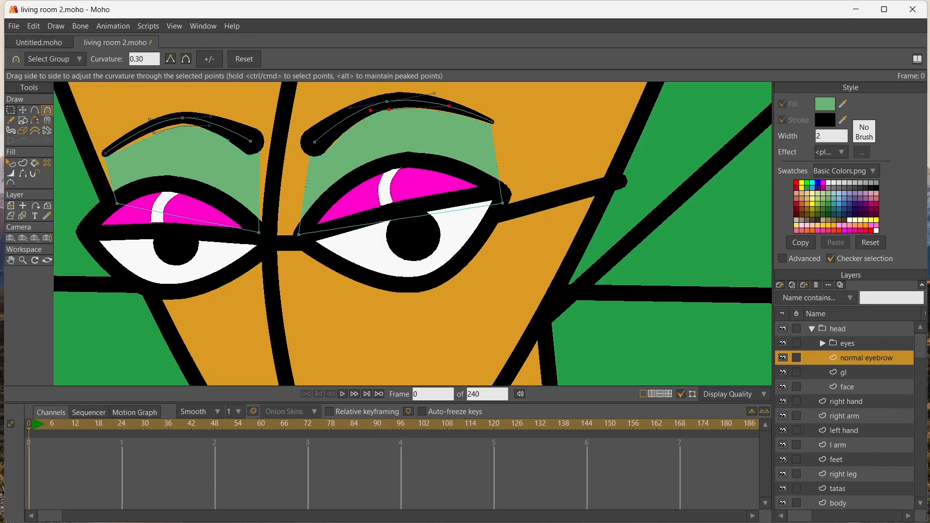
Nudge the upper-edge points of both eyeshadow shapes until they sit snugly beneath the eyebrows
key(t)
drag(180, 126, 172, 124)
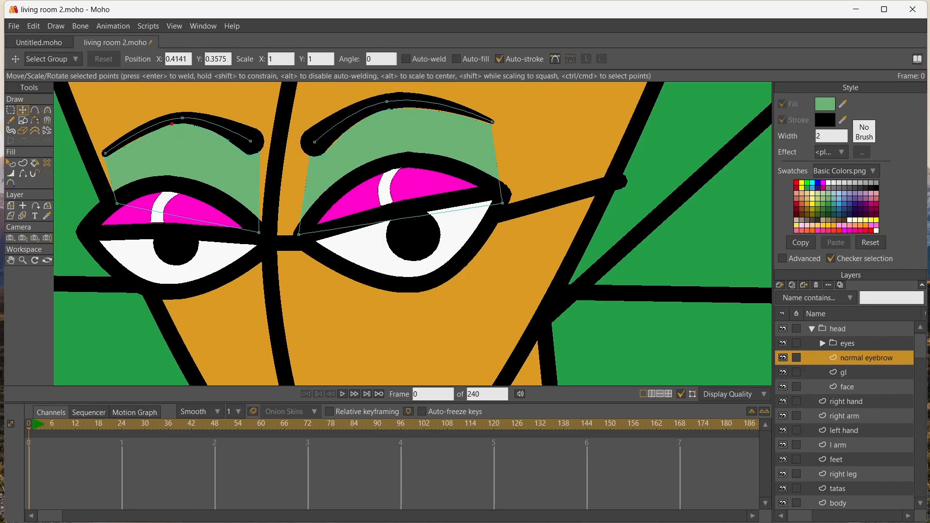
drag(397, 109, 398, 107)
drag(344, 134, 349, 129)
click(317, 167)
scroll(291, 191, down, 5)
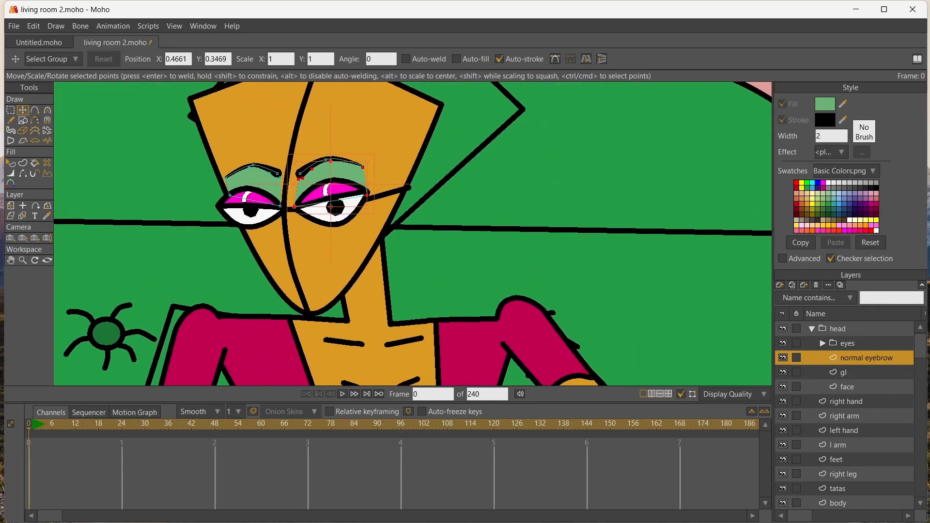
Try moving the normal eyebrow layer into the eyes group
drag(865, 358, 852, 344)
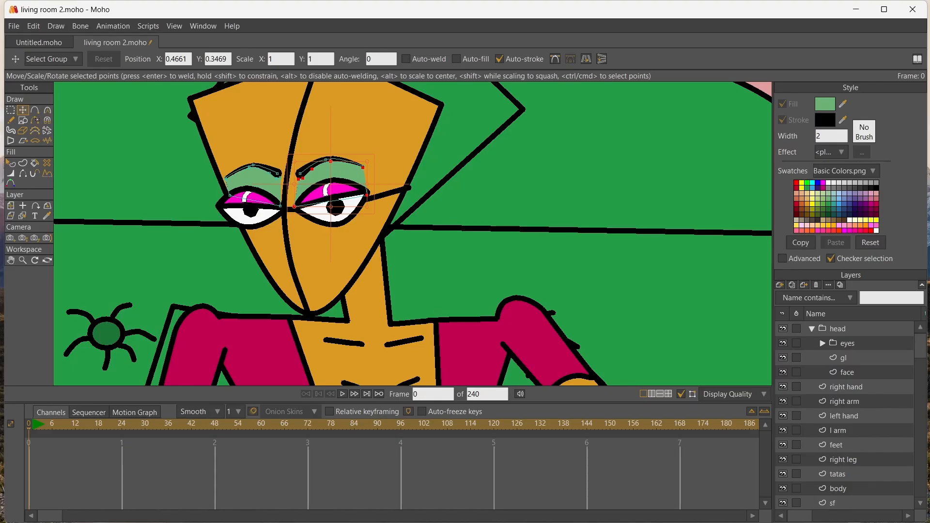
key(ctrl+z)
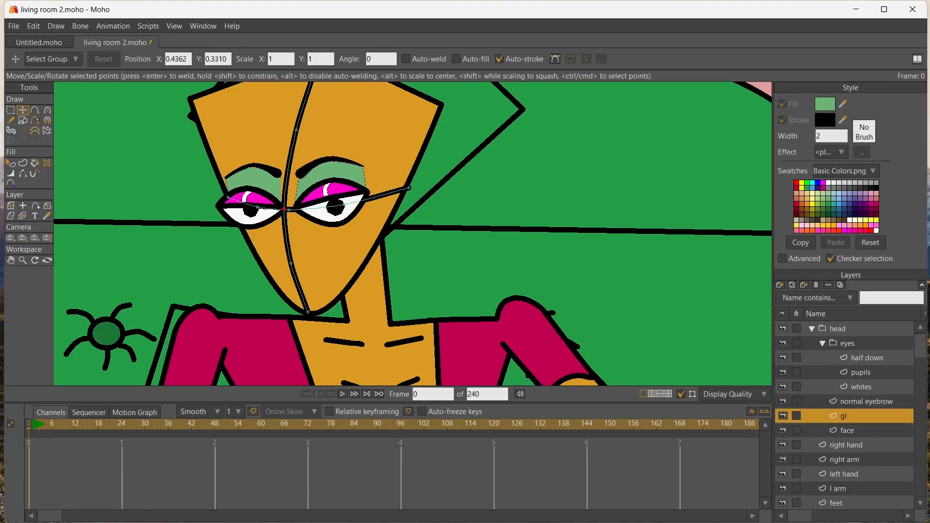
Add a vector layer above the gl layer and draw an angular three-point nose line with a black stroke
click(779, 285)
click(799, 292)
key(a)
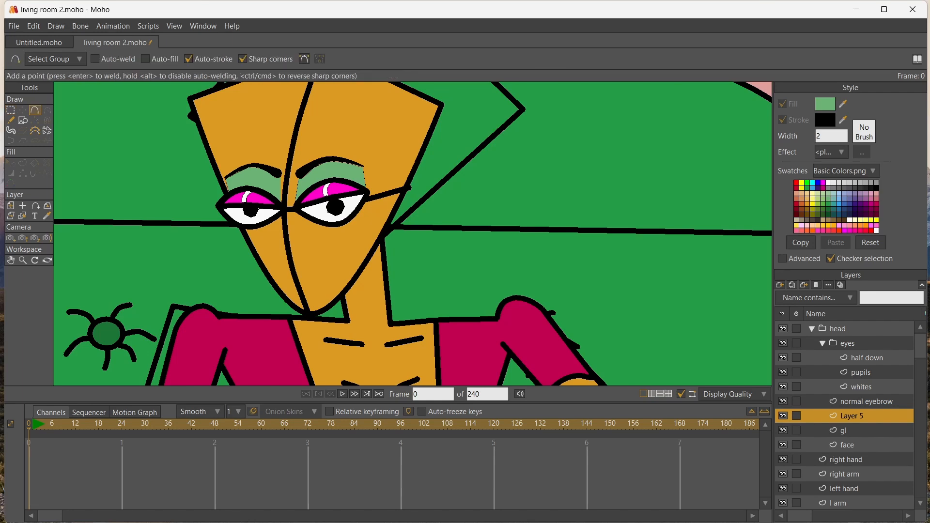
drag(292, 213, 275, 247)
drag(275, 248, 309, 247)
click(23, 164)
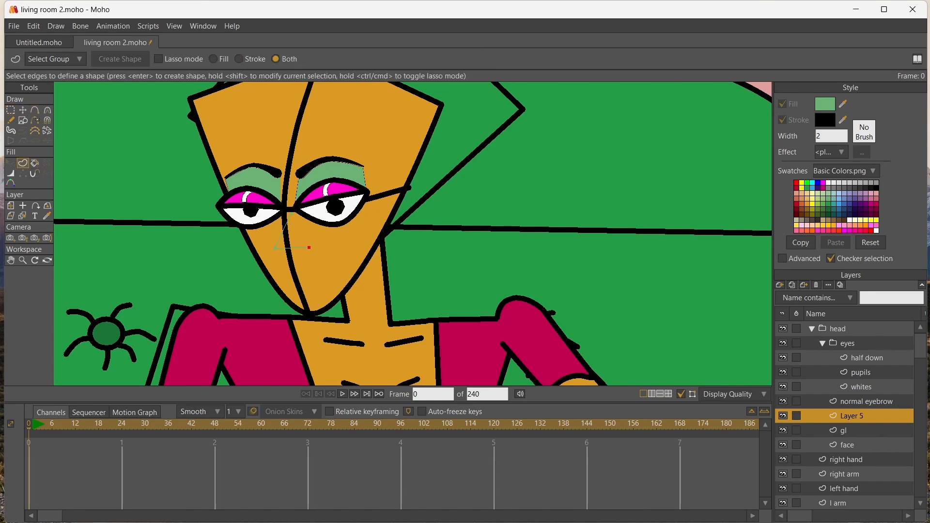
drag(258, 202, 327, 264)
key(Return)
Reposition the nose points so the top meets the glasses bridge and the base shifts toward the left-hand cheek
click(23, 110)
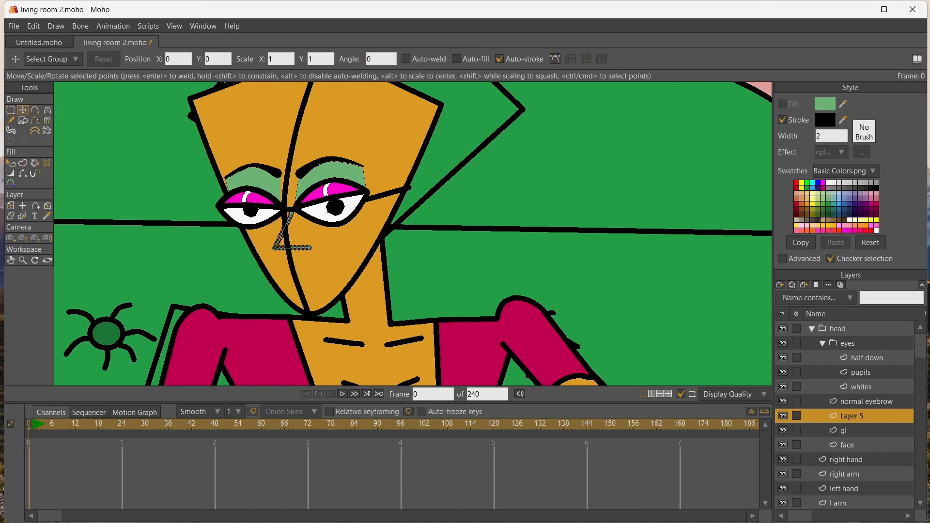
drag(291, 214, 286, 213)
drag(309, 248, 269, 244)
Add another vector layer above the nose drawing, naming the drawing's layer "nose" and the new one "mouth"
click(780, 285)
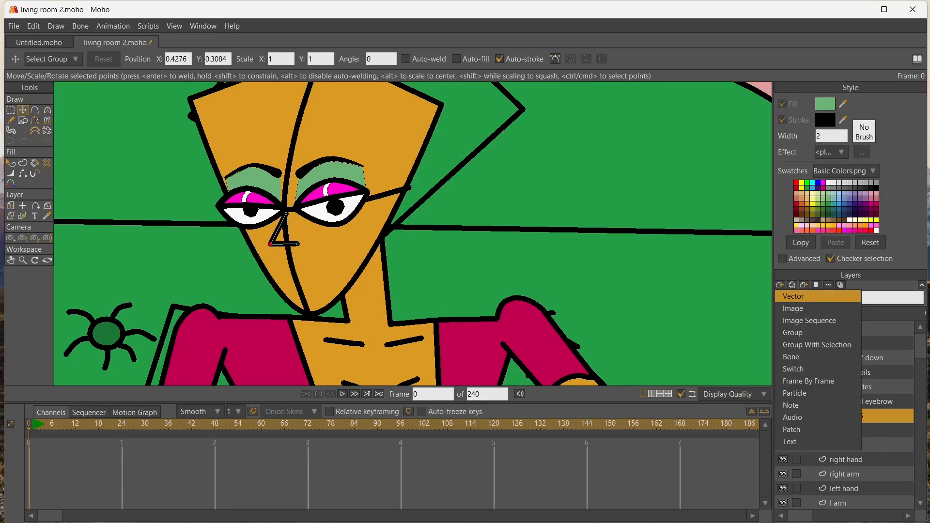
click(797, 296)
click(851, 430)
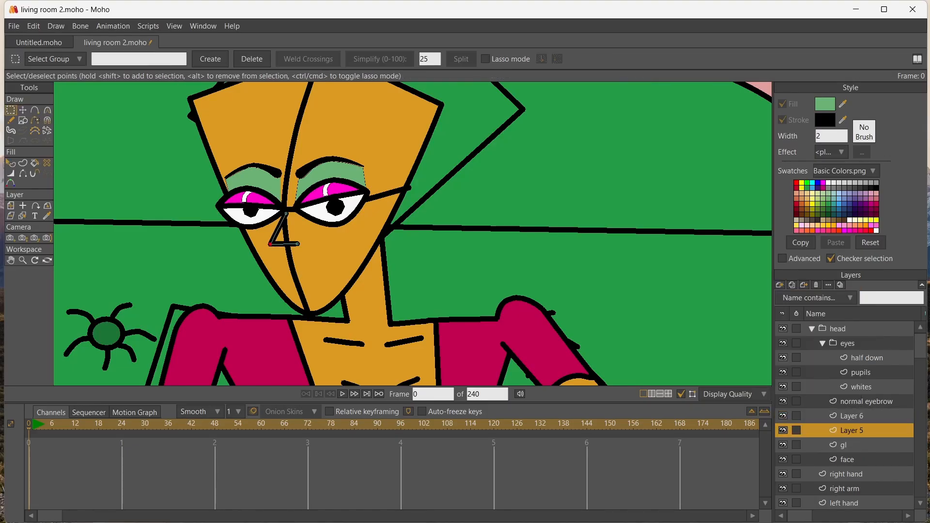
double_click(851, 430)
text(nose)
key(Return)
click(851, 416)
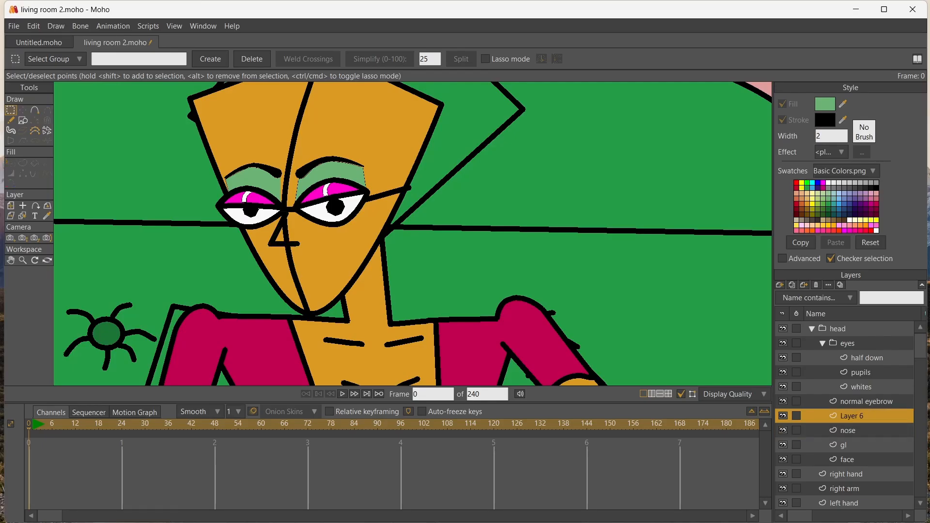
double_click(852, 416)
text(mouth)
key(Return)
Draw a closed angular lip outline with a notched upper edge below the nose and fill it red
key(a)
drag(287, 281, 289, 265)
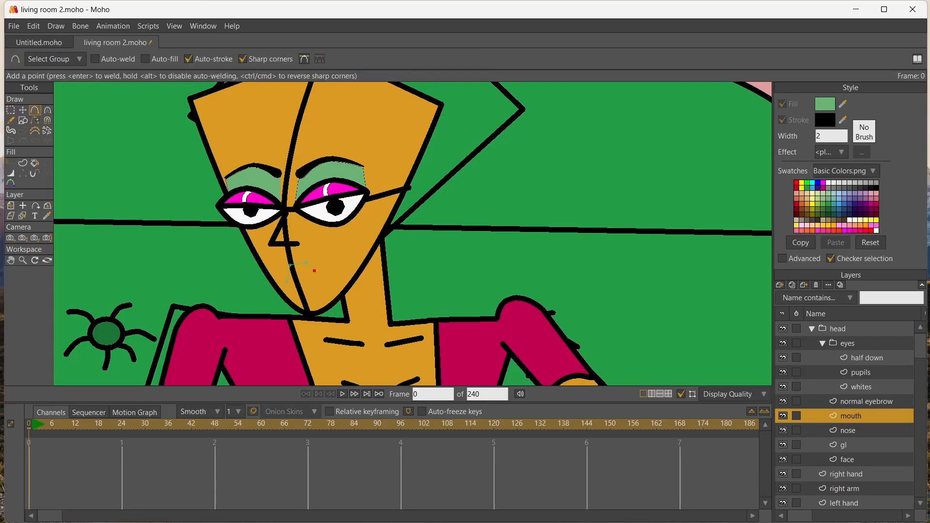
click(325, 262)
key(ctrl+a)
click(796, 182)
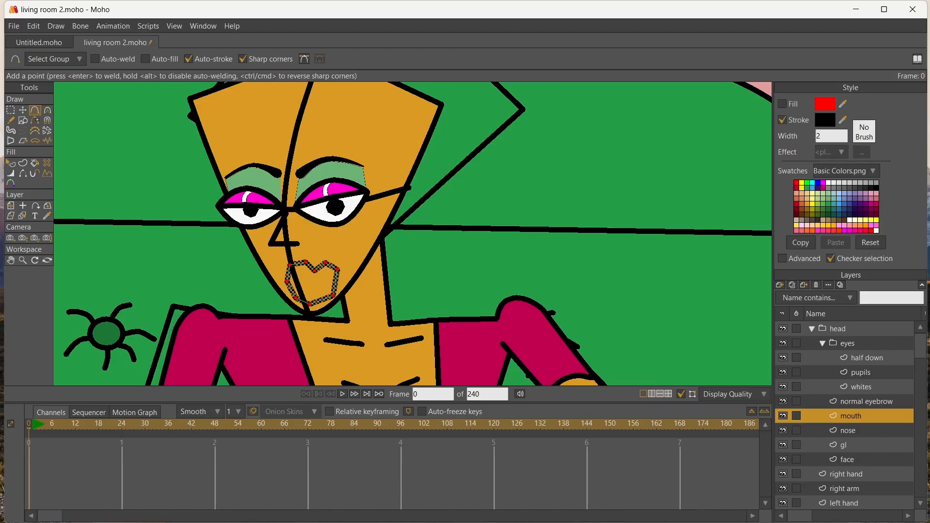
key(p)
click(325, 284)
Draw a five-point line with a central dip across the lips, extend it to the outline and stroke it black
scroll(325, 284, up, 10)
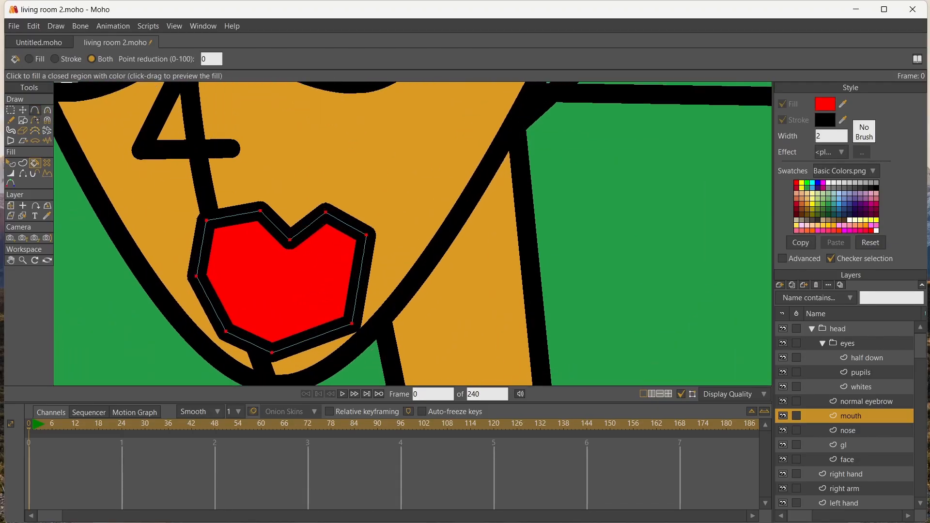
click(34, 110)
mouse_move(213, 276)
mouse_down()
mouse_move(259, 277)
mouse_move(275, 293)
mouse_move(346, 282)
mouse_up()
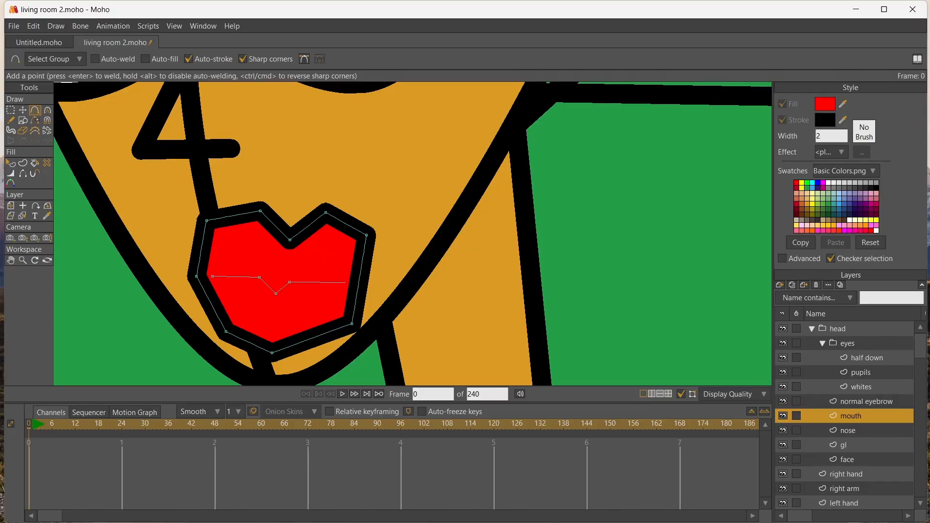
key(t)
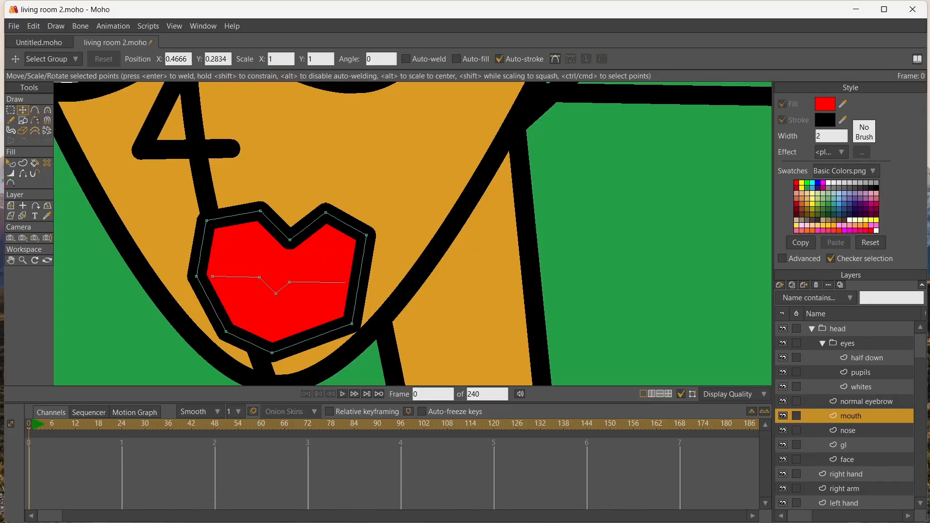
drag(346, 283, 359, 282)
key(Return)
scroll(326, 282, down, 12)
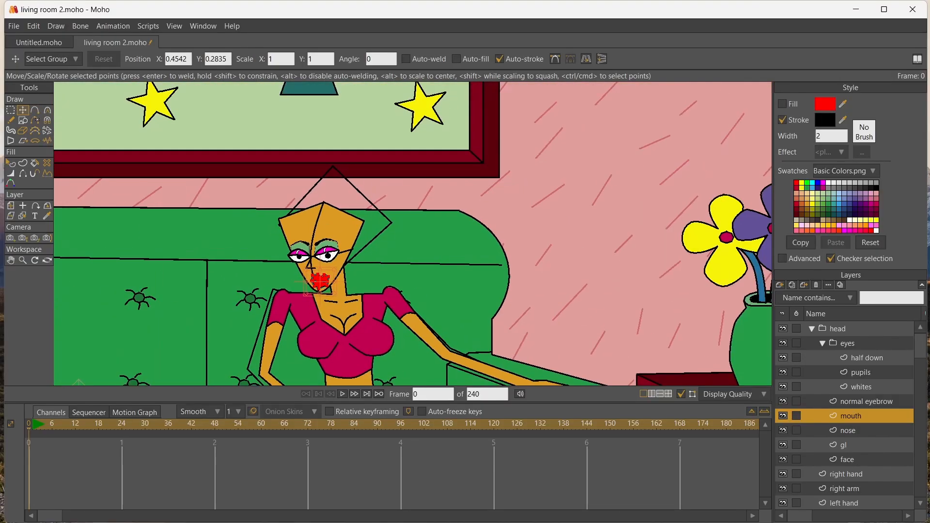
Curve the lip outline's corner and side points and the central dip of the mouth line to soften their angles
scroll(326, 282, up, 12)
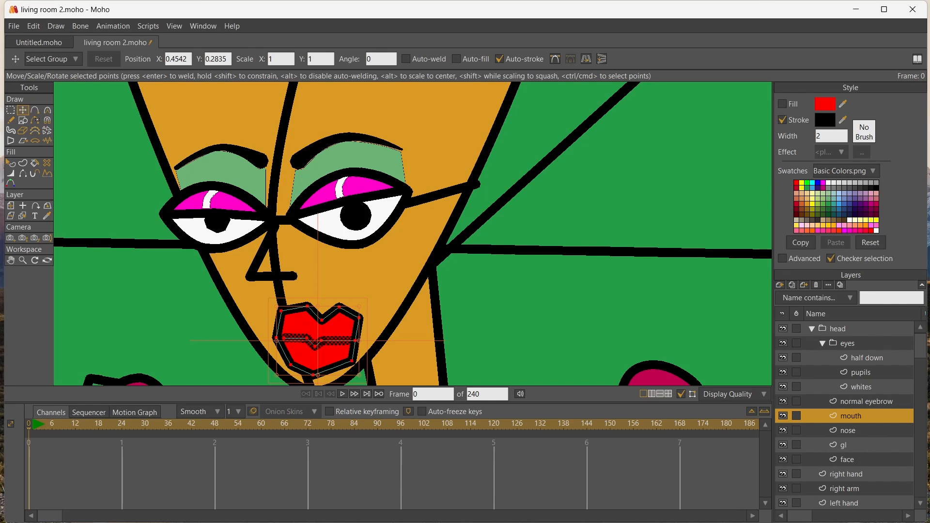
key(c)
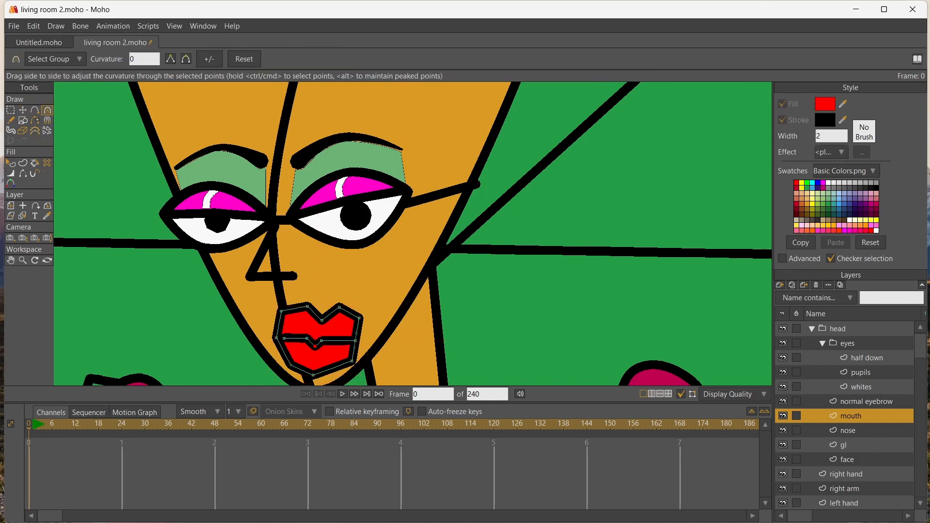
drag(314, 346, 334, 346)
drag(339, 307, 376, 318)
drag(352, 361, 367, 361)
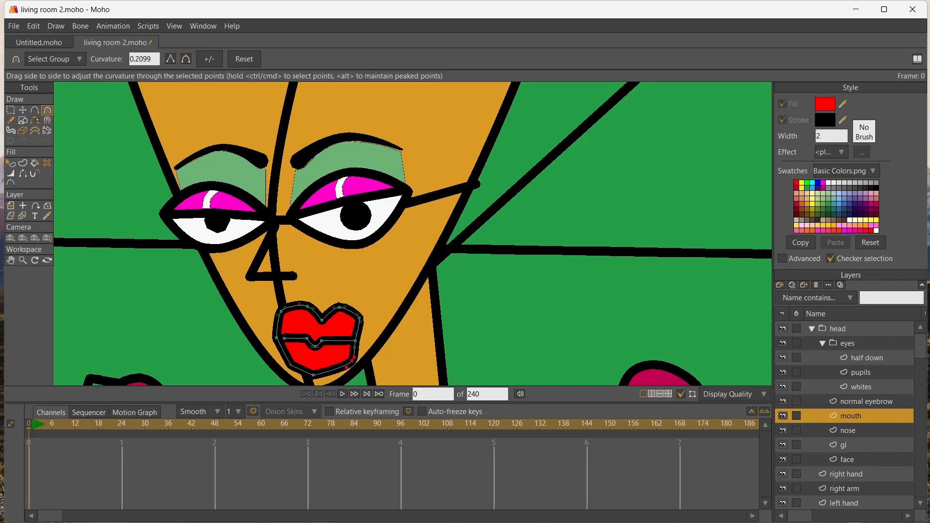
drag(313, 375, 354, 356)
Reposition the lip outline points to flatten the lower lip and level the two upper peaks
click(23, 110)
drag(291, 365, 358, 323)
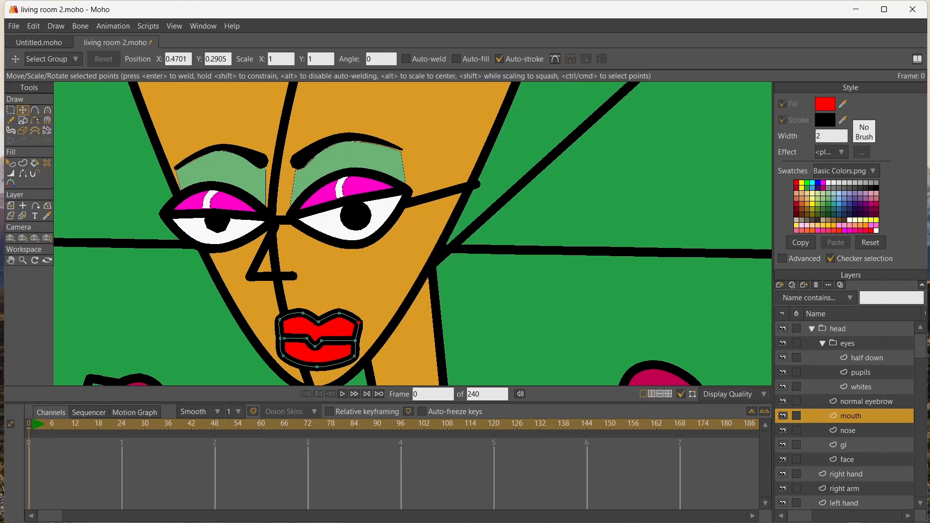
drag(354, 356, 355, 356)
click(35, 111)
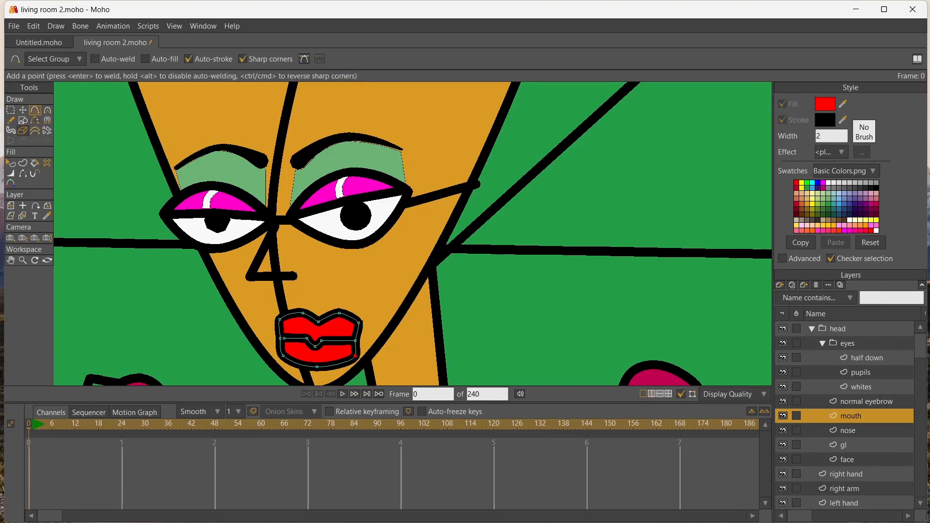
Draw a small round highlight on one lobe of the upper lip, with 0 percent line width and a white fill
click(23, 121)
click(10, 260)
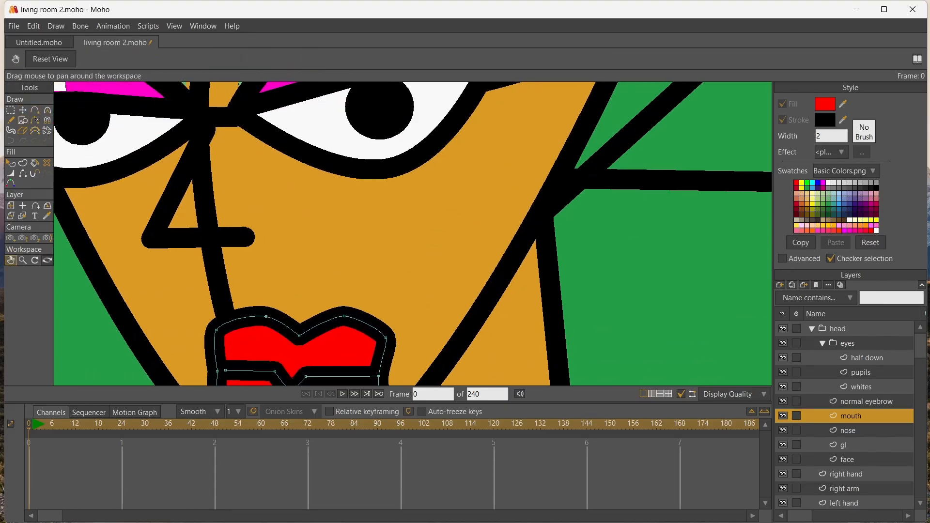
drag(203, 290, 199, 193)
click(23, 121)
mouse_move(250, 240)
mouse_down()
mouse_move(269, 258)
mouse_move(213, 257)
mouse_up()
key(w)
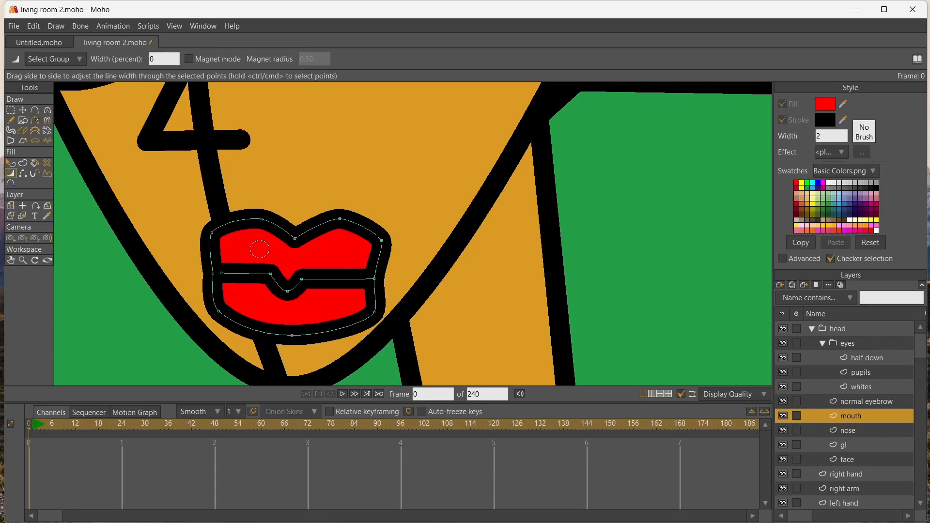
key(p)
click(260, 249)
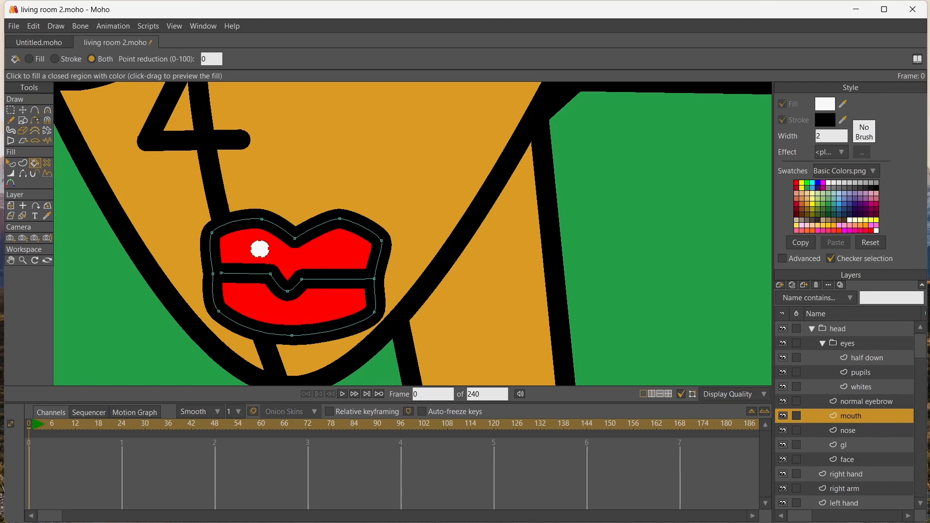
Copy the white highlight to the upper lip's other lobe and form a wide white bar on the lower lip
key(t)
key(ctrl+c)
key(ctrl+v)
drag(260, 249, 292, 316)
key(ctrl+c)
key(ctrl+v)
key(Return)
click(301, 310)
key(Return)
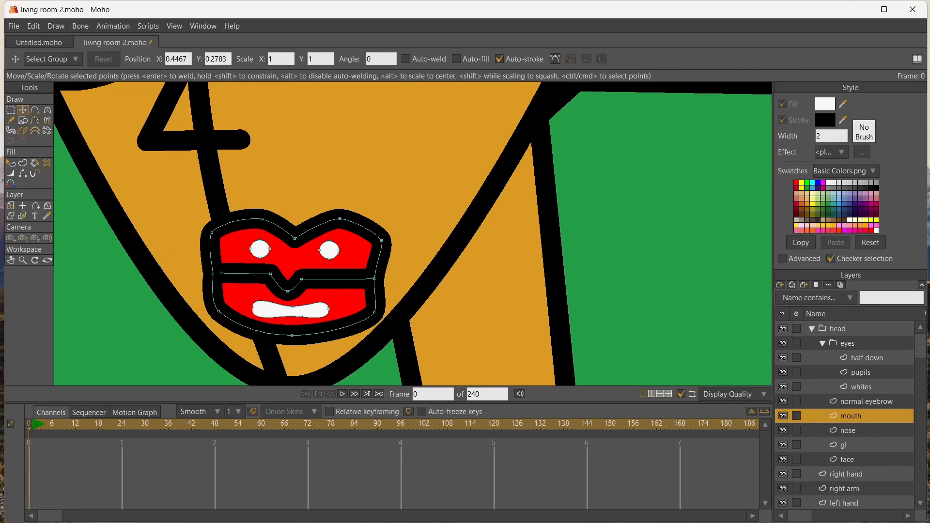
Remove the line width and adjust the curvature of the lower-lip highlight's points
key(w)
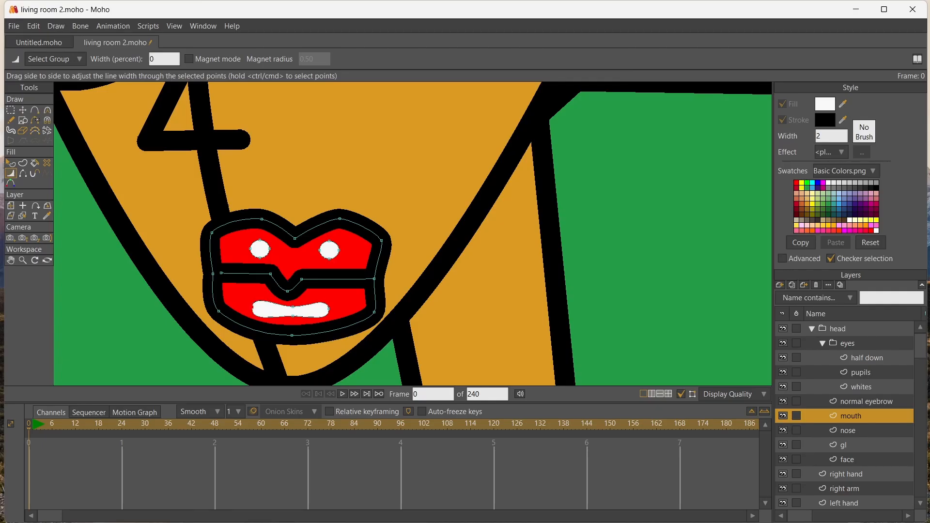
key(c)
drag(250, 321, 251, 315)
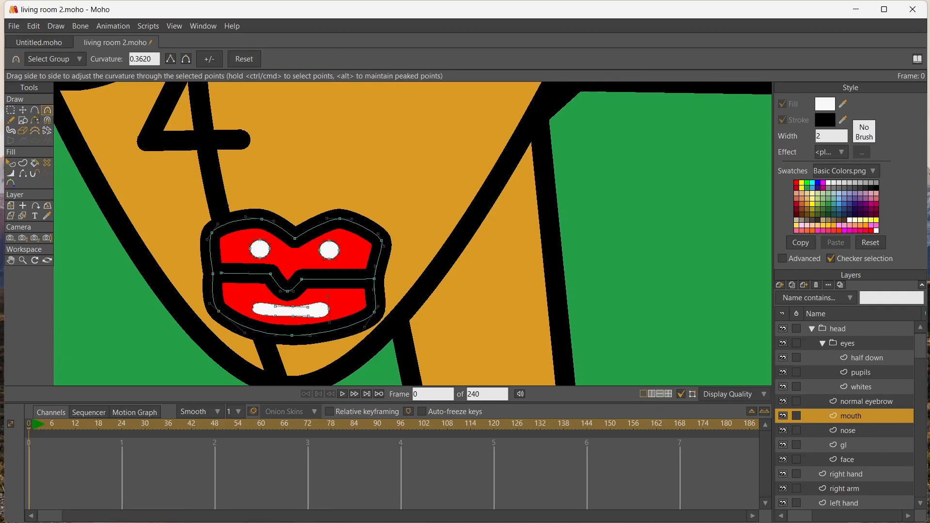
drag(329, 322, 329, 315)
Shift the whole mouth layer toward the nose side of the face so the lips sit beneath the nose
scroll(148, 223, down, 7)
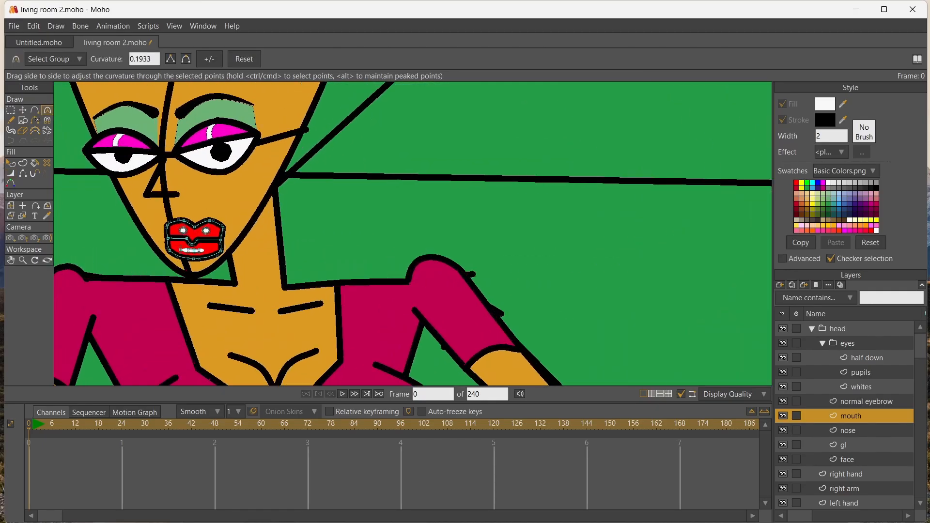
scroll(148, 223, up, 2)
key(g)
click(10, 206)
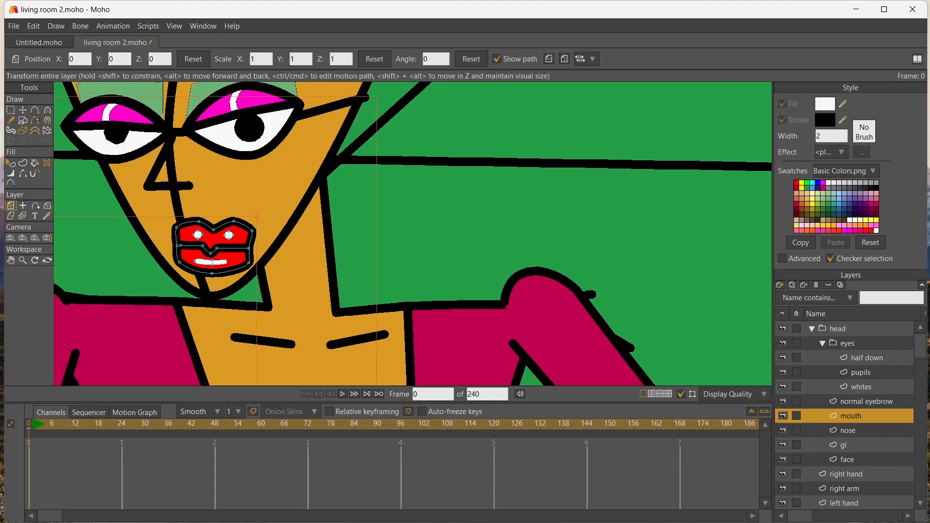
drag(212, 247, 181, 242)
scroll(329, 160, down, 8)
click(10, 260)
drag(321, 153, 304, 214)
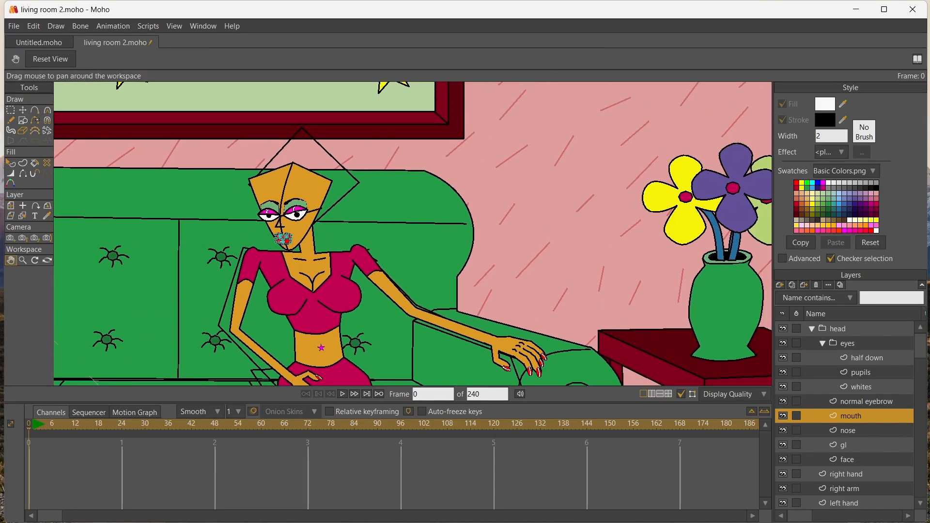
scroll(305, 214, up, 6)
scroll(291, 203, down, 1)
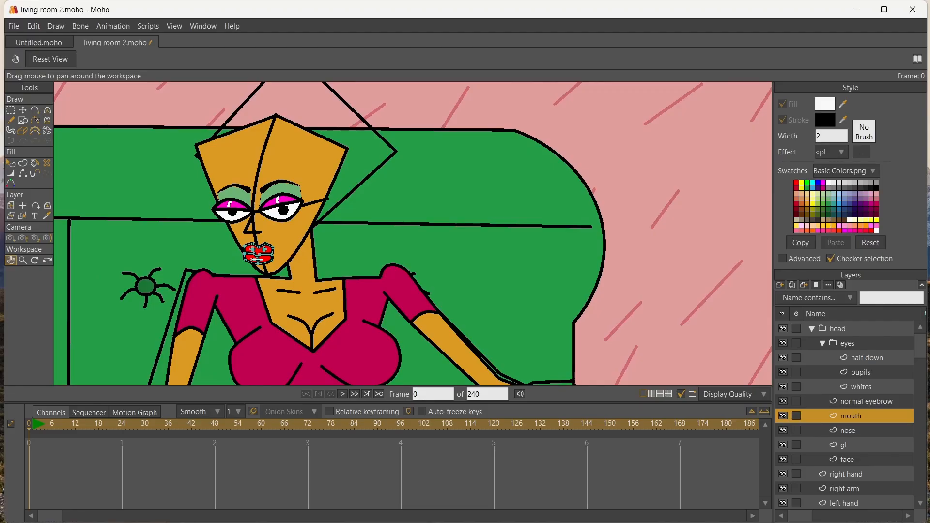
Collapse the eyes group, add a vector layer above the mouth and draw a closed six-point ear outline at the head's side
click(822, 343)
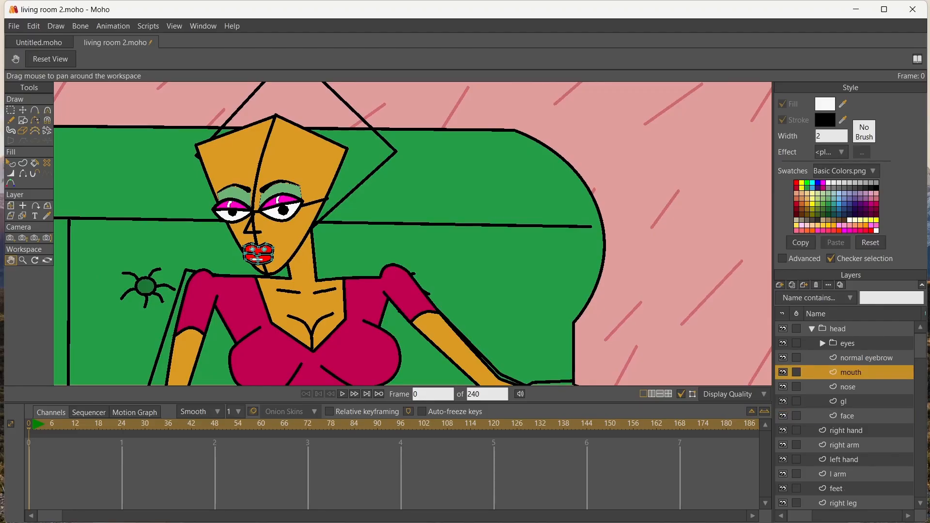
click(779, 285)
click(794, 295)
click(35, 110)
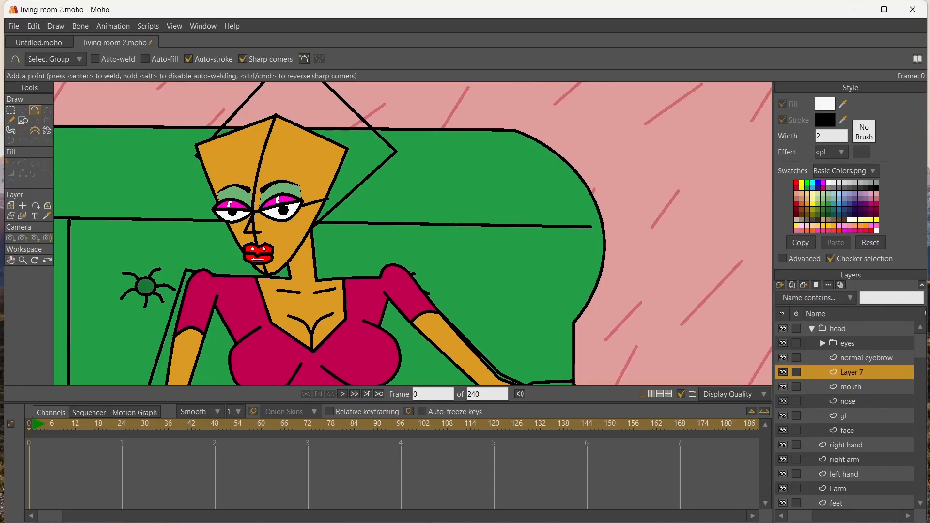
click(313, 202)
click(322, 192)
click(334, 194)
click(336, 205)
click(321, 223)
click(309, 221)
click(313, 202)
Sample the face's orange skin style and fill the ear outline with it
click(47, 216)
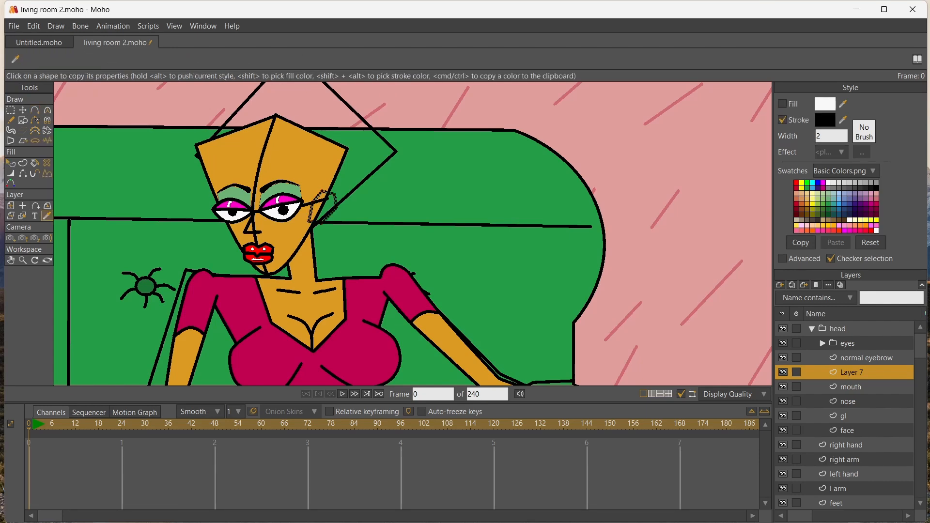
click(284, 160)
scroll(284, 159, up, 5)
click(34, 163)
click(392, 290)
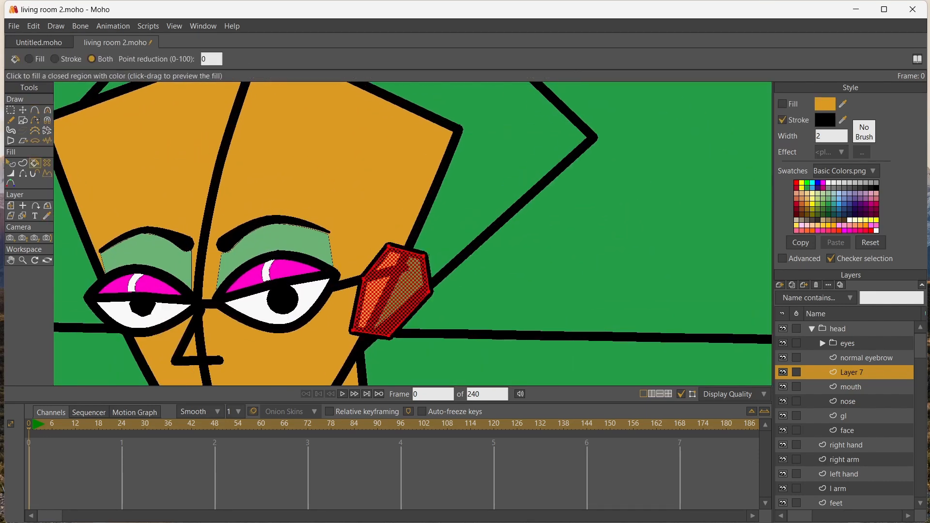
Draw a closed notched shape inside the ear and hide part of the ear outline on the side facing the face
click(35, 110)
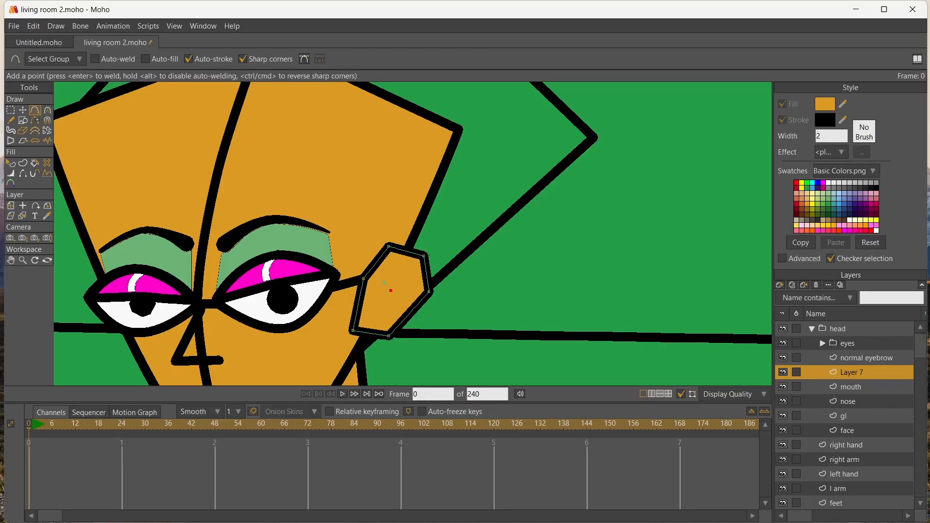
click(377, 293)
click(383, 283)
click(359, 301)
click(22, 174)
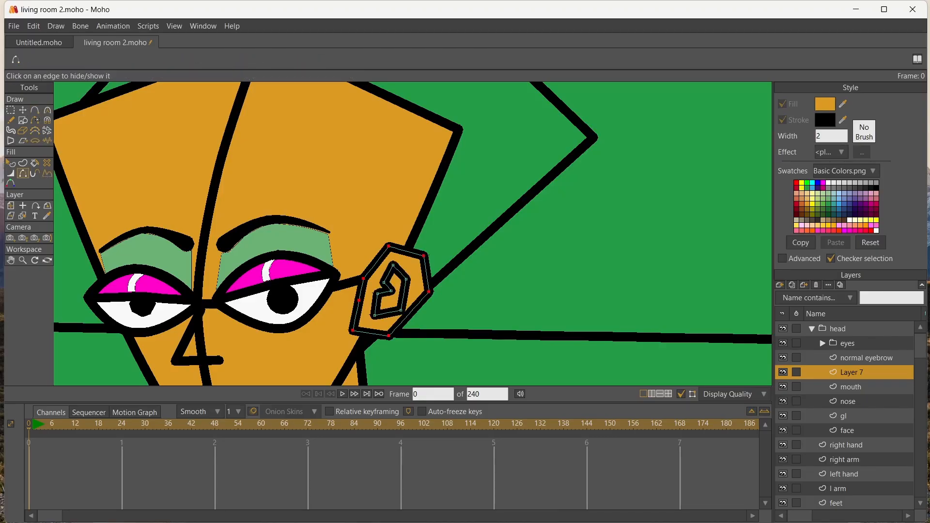
click(361, 289)
Set the fill colour to darker orange B07E1E and fill the inner-ear shape with it
click(825, 104)
click(466, 240)
click(517, 346)
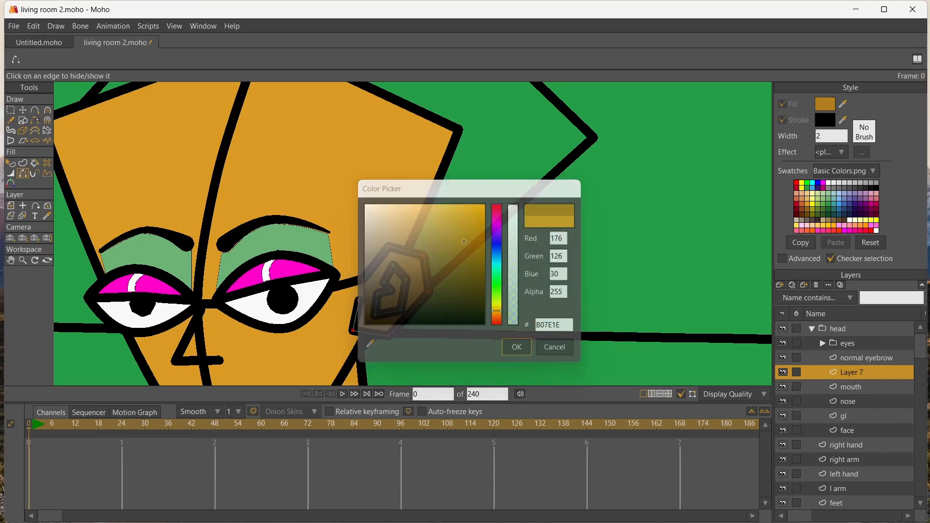
click(34, 163)
click(394, 298)
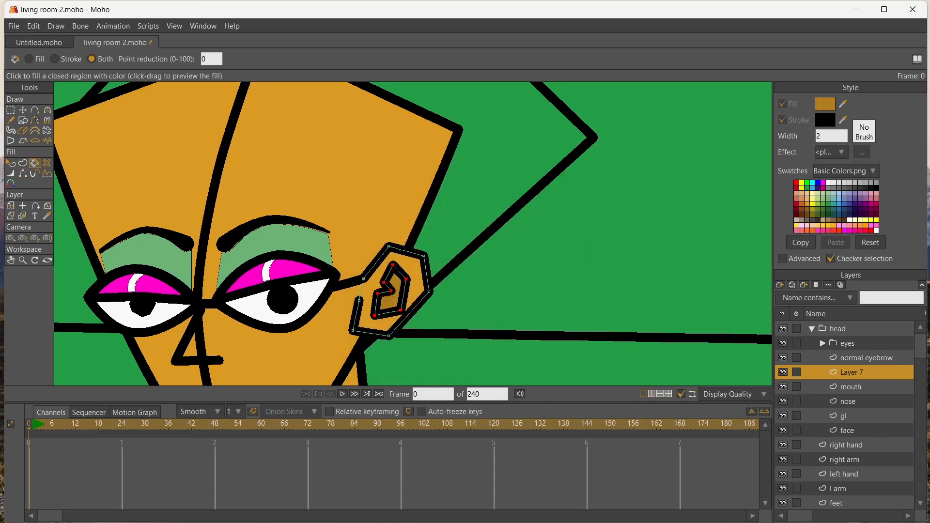
Thin the inner-ear outline to 56 percent line width
click(22, 110)
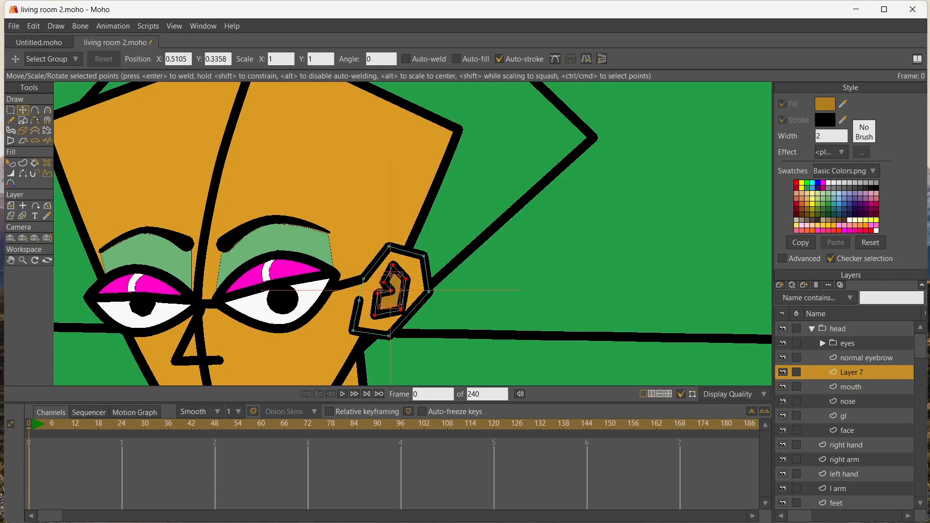
click(11, 173)
double_click(162, 59)
text(50)
key(Return)
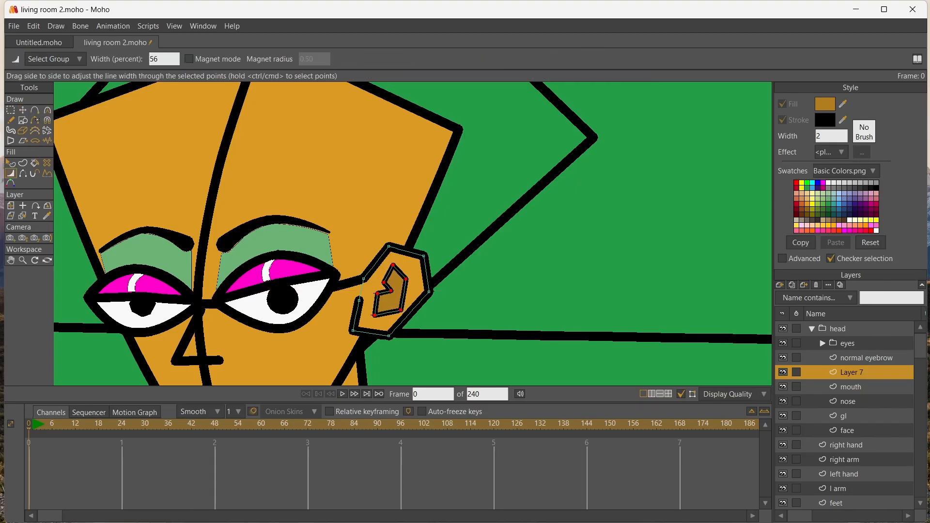
Reposition the inner-ear points to slant the shape and widen the gap in the ear outline
click(23, 110)
drag(374, 316, 387, 320)
drag(406, 279, 373, 264)
drag(359, 300, 358, 296)
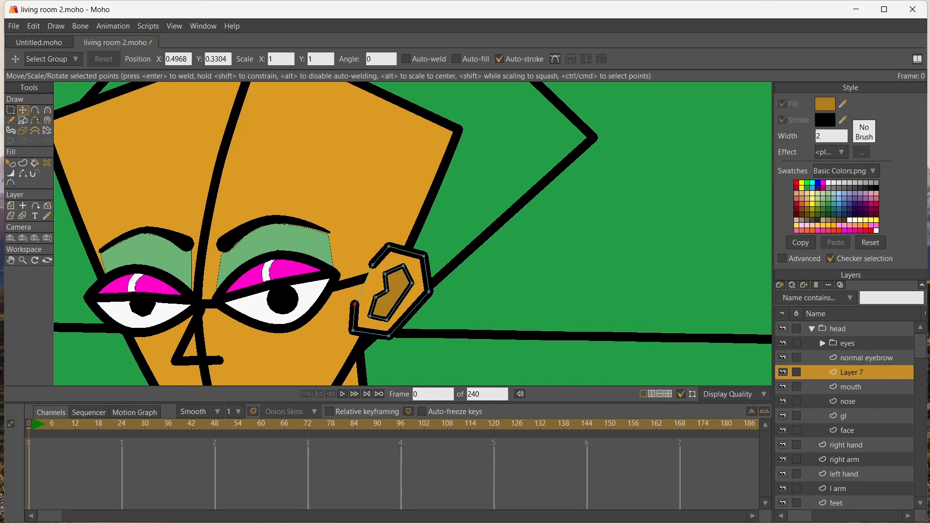
Select all the ear points and round them to a curvature of 0.3256
click(11, 111)
key(c)
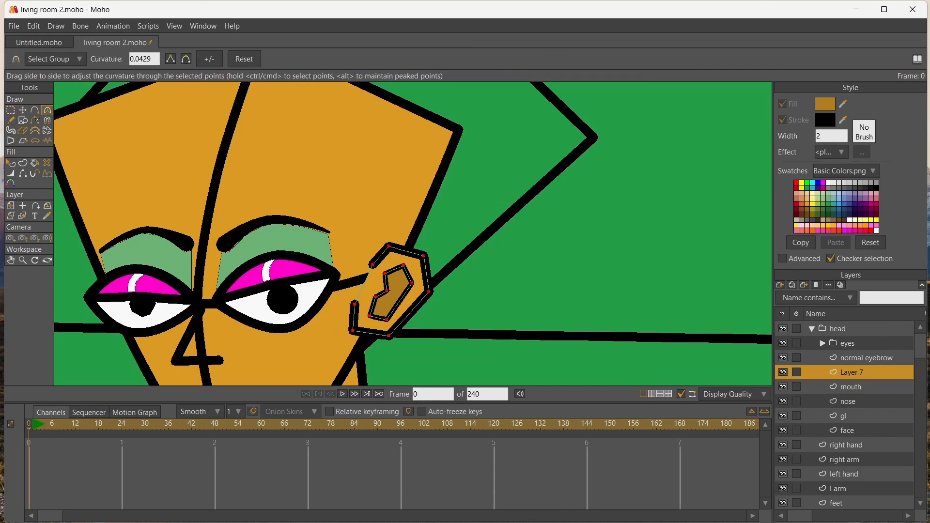
drag(406, 301, 438, 300)
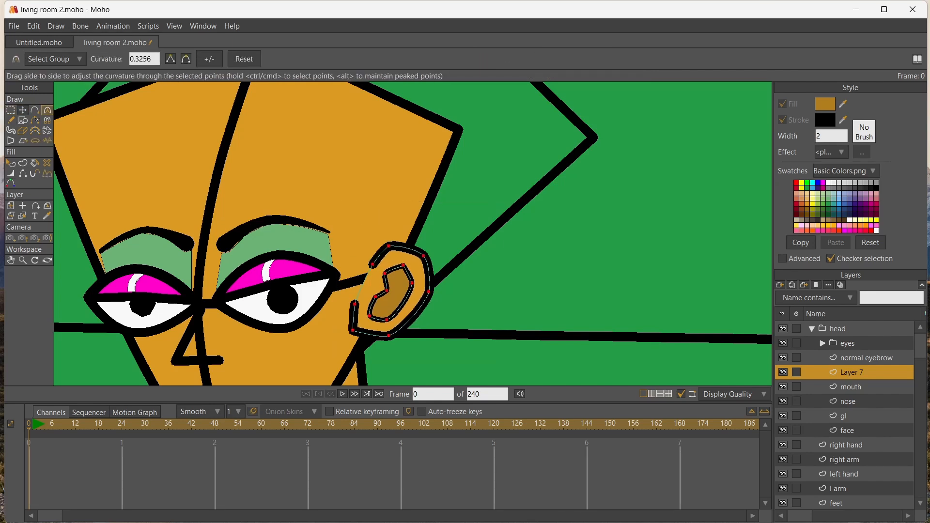
Adjust the curvature of the inner ear's top and notch points and round the earlobe corner
click(23, 111)
click(403, 266)
key(c)
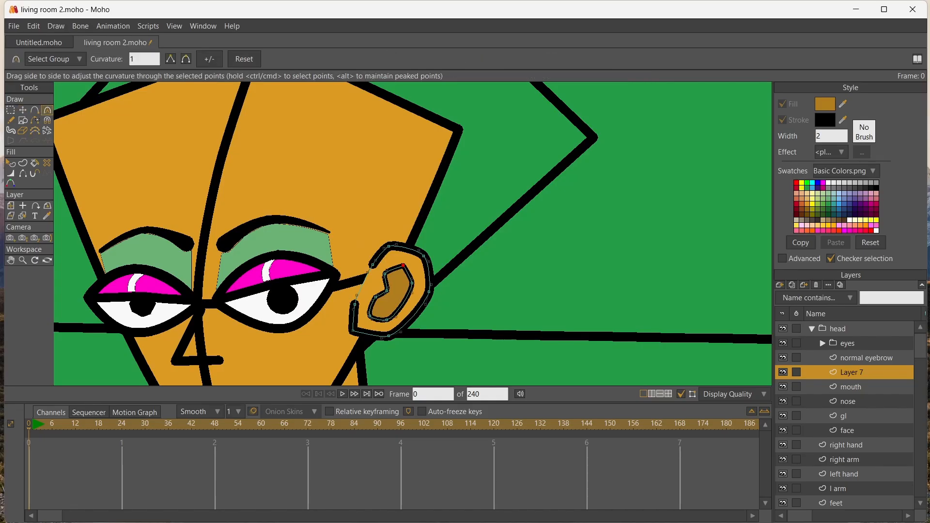
drag(404, 266, 395, 292)
click(388, 291)
click(388, 336)
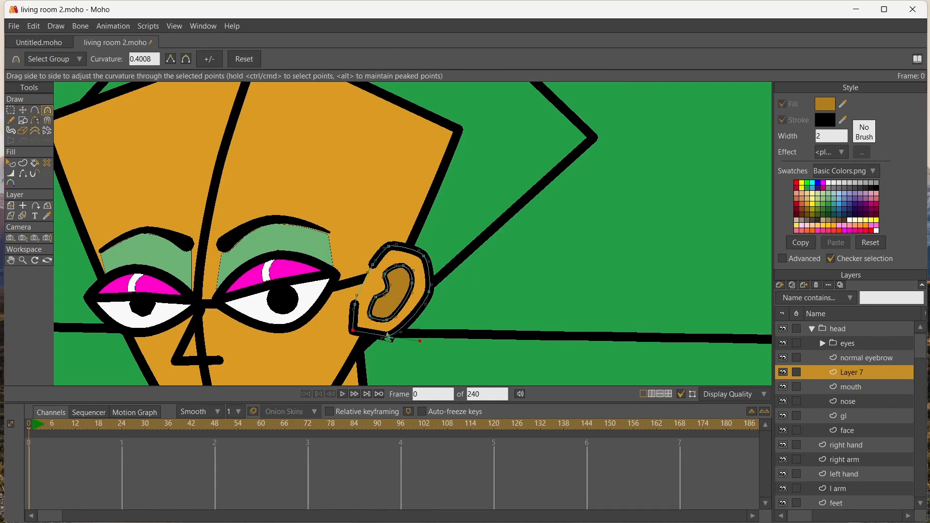
mouse_move(353, 331)
mouse_down()
mouse_move(364, 333)
mouse_move(350, 324)
mouse_up()
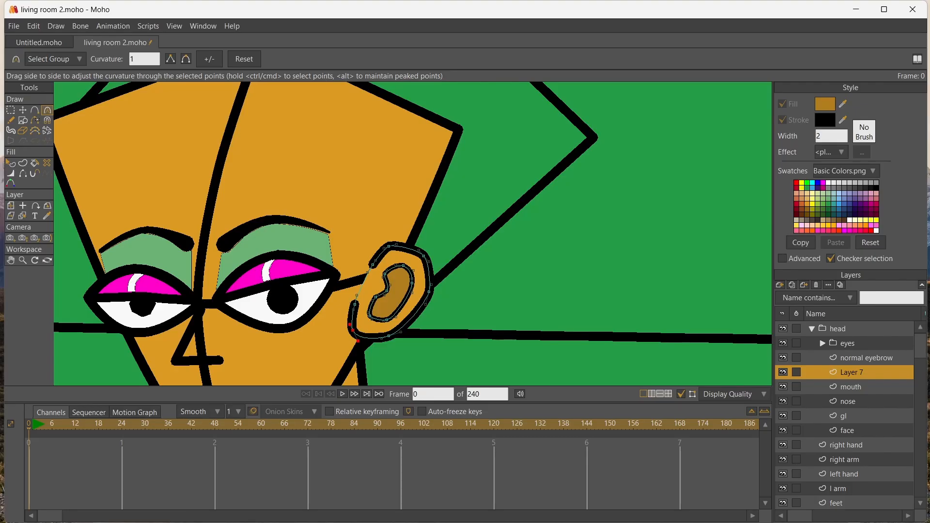
Select the whole ear, scale it down and move it against the head at the end of the glasses arm
click(11, 110)
drag(331, 198, 448, 356)
click(23, 110)
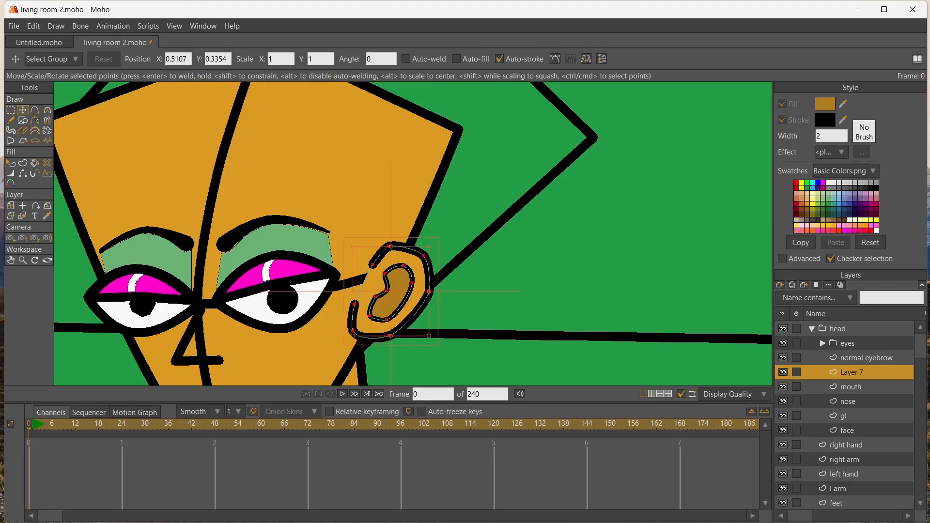
drag(352, 245, 377, 274)
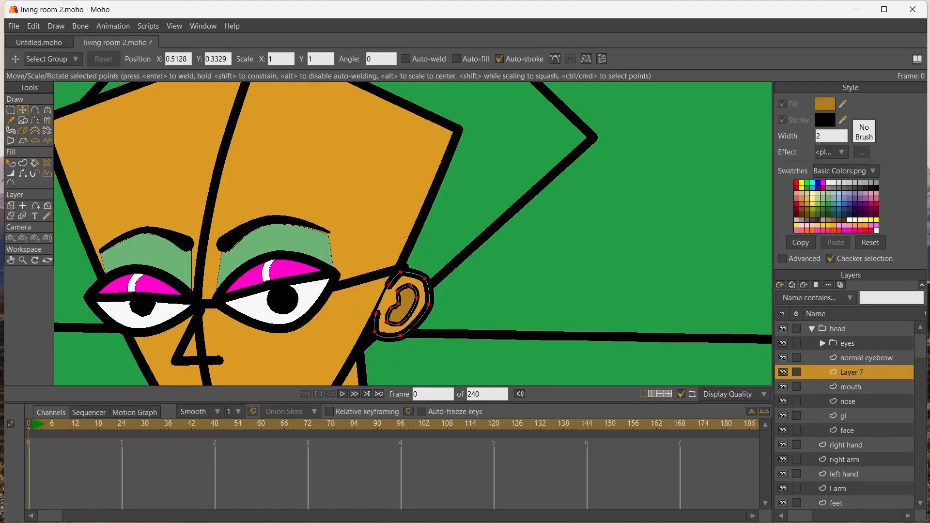
drag(406, 303, 376, 290)
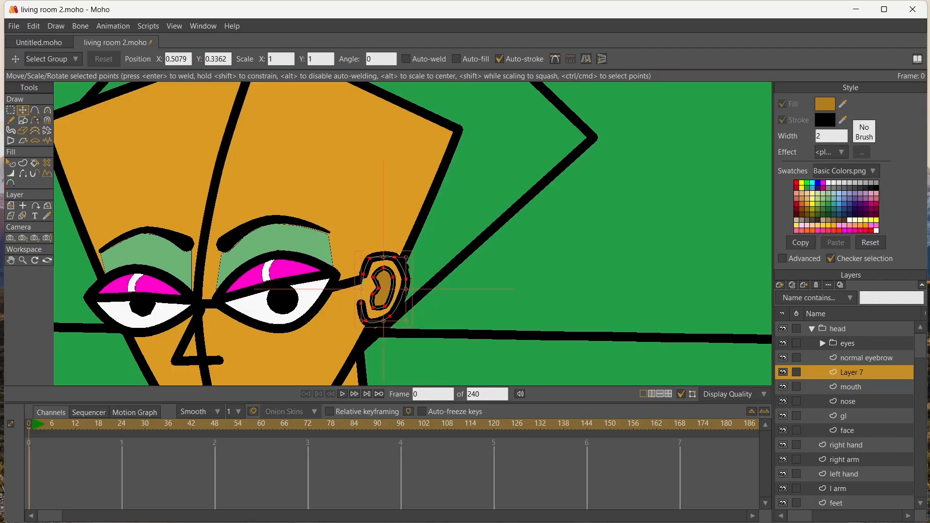
scroll(374, 289, down, 12)
scroll(374, 289, up, 7)
scroll(361, 290, up, 5)
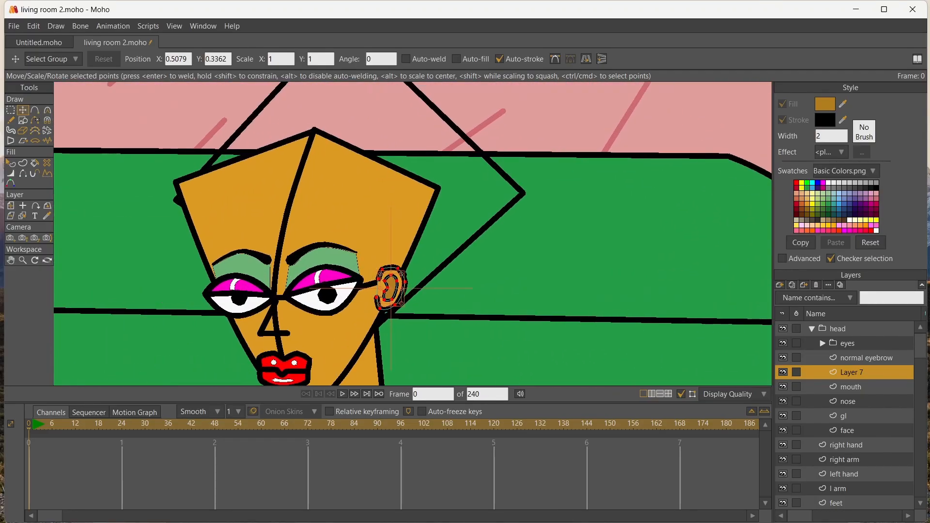
Name the ear's layer "ear" and add a vector layer above it named "earing"
text(ear)
key(Return)
click(780, 286)
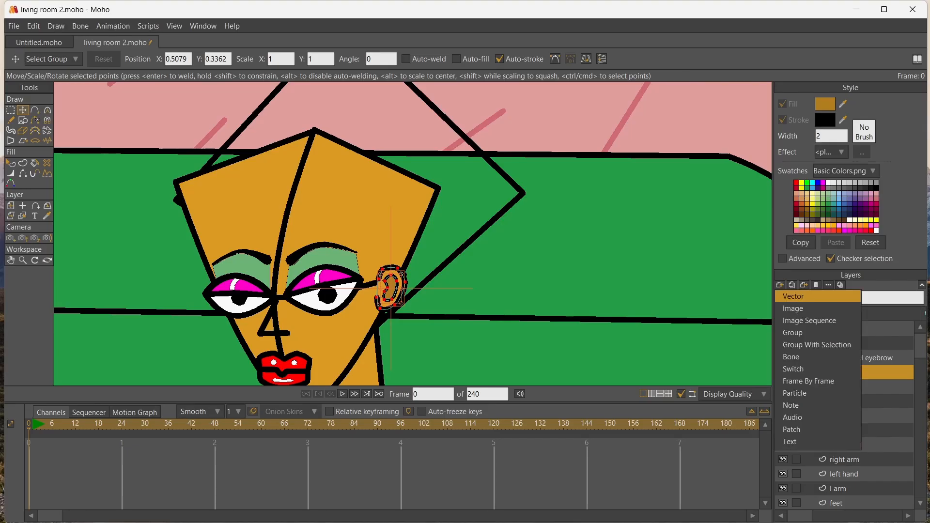
click(786, 295)
text(earing)
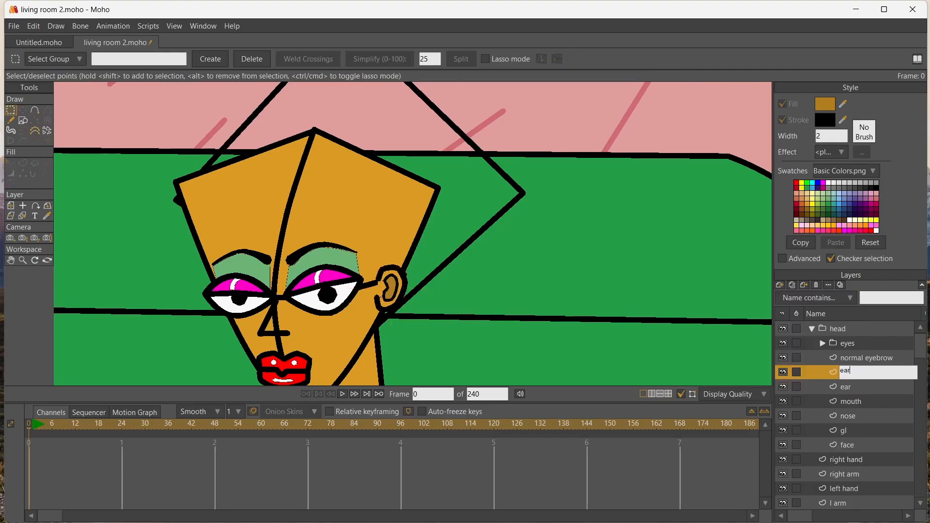
key(Return)
Draw a closed triangular hoop outline hanging from the earlobe, with a smaller triangle as its open centre
scroll(386, 296, up, 3)
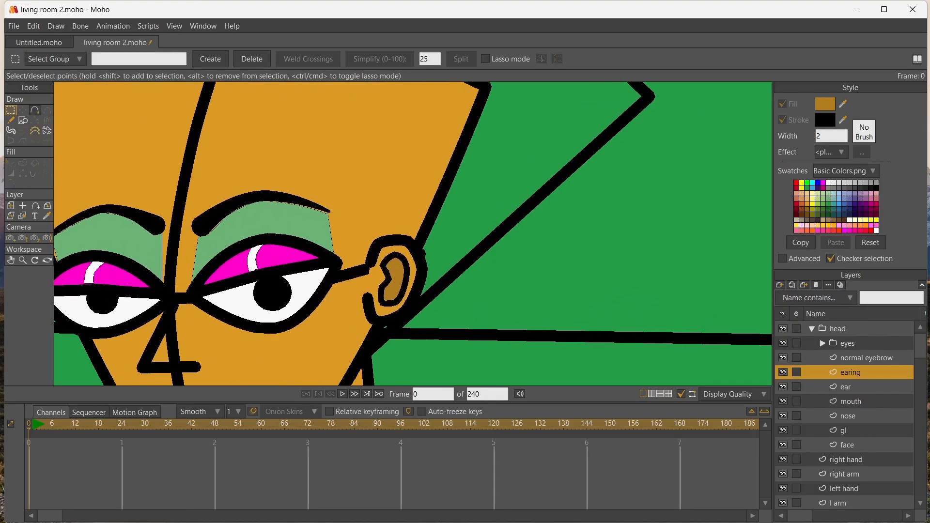
click(34, 110)
drag(390, 312, 355, 232)
key(space)
drag(391, 180, 400, 179)
drag(399, 180, 379, 224)
drag(379, 224, 440, 223)
drag(440, 222, 404, 174)
drag(404, 174, 408, 169)
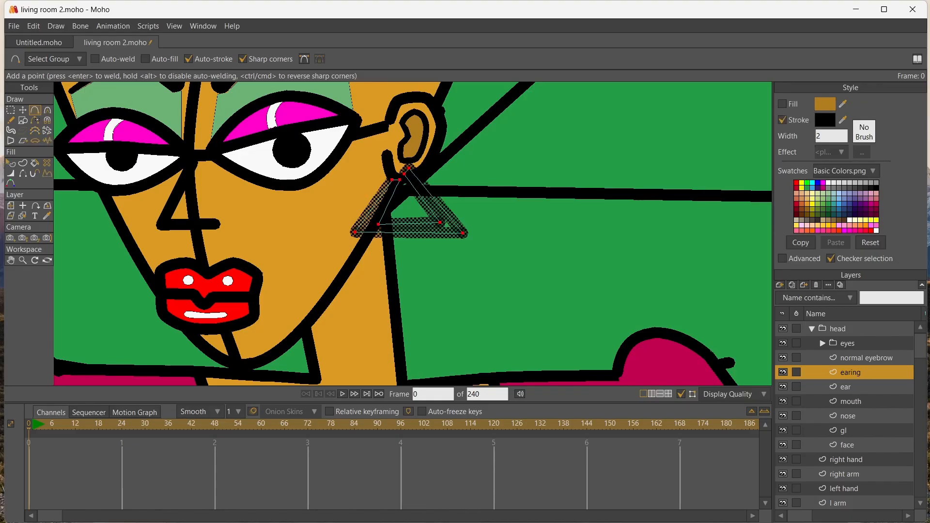
Fill the triangular earring with red and thin its black outline
key(p)
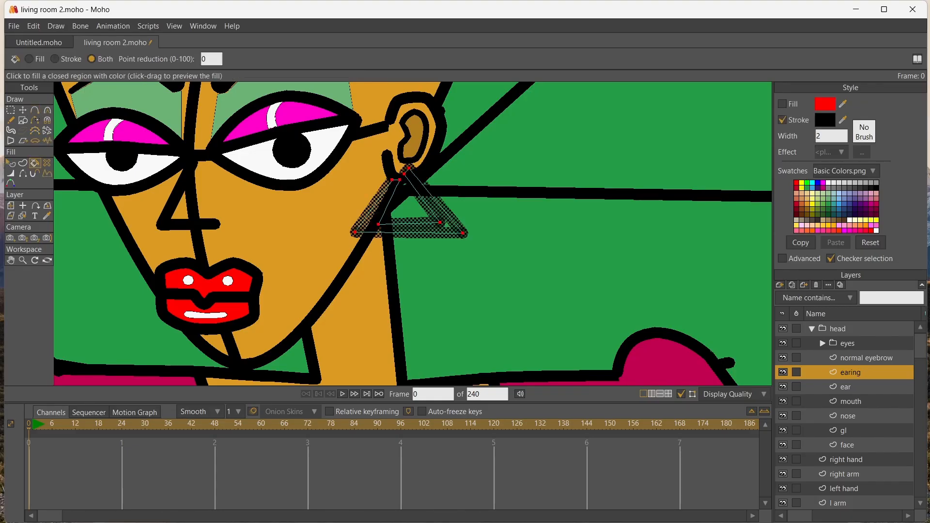
click(404, 184)
key(w)
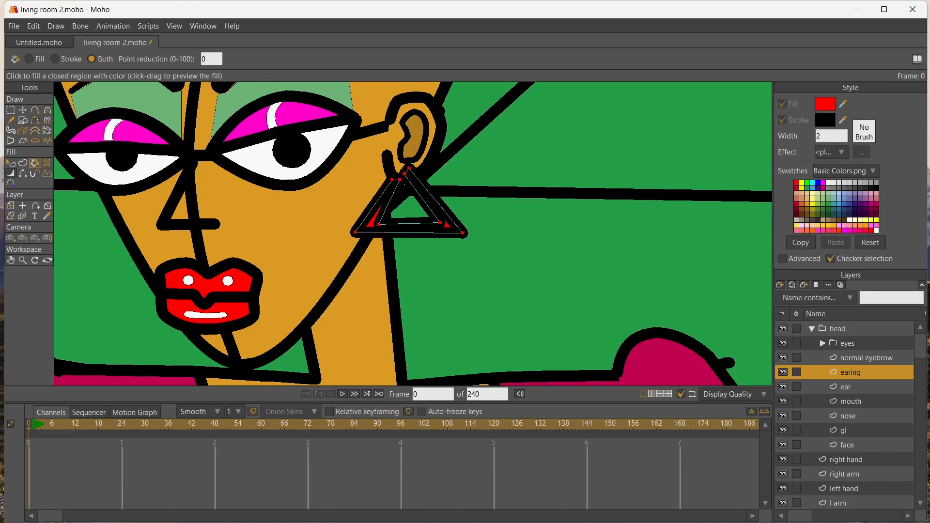
Move the earring's upper points against the earlobe and stretch its lower corners downward into a larger, slightly slanted triangle
key(t)
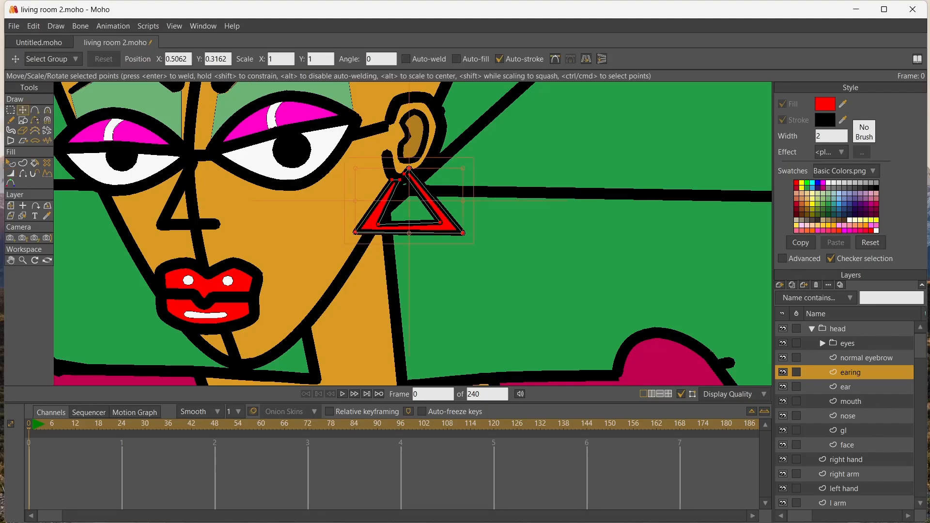
drag(400, 179, 416, 166)
click(398, 184)
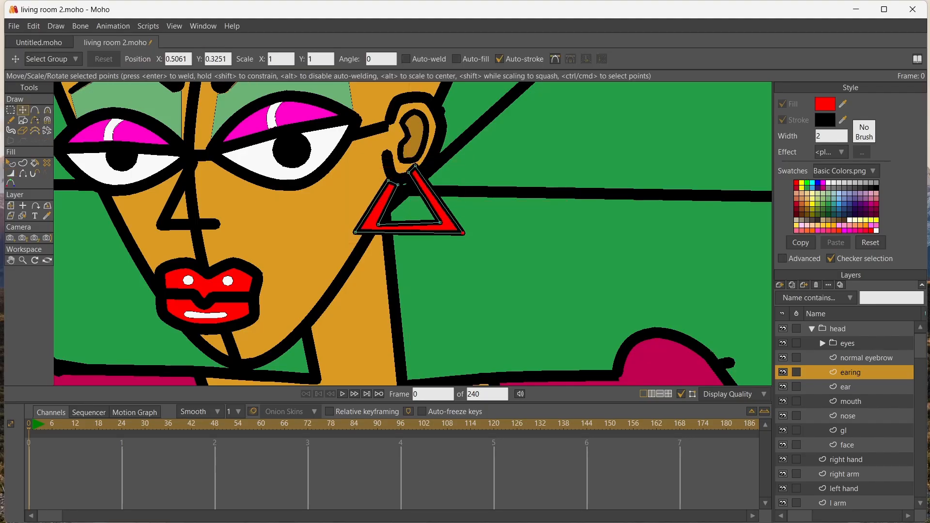
drag(464, 233, 467, 253)
drag(440, 223, 448, 239)
mouse_move(355, 232)
mouse_down()
mouse_move(350, 259)
mouse_move(368, 246)
mouse_move(340, 258)
mouse_move(361, 246)
mouse_up()
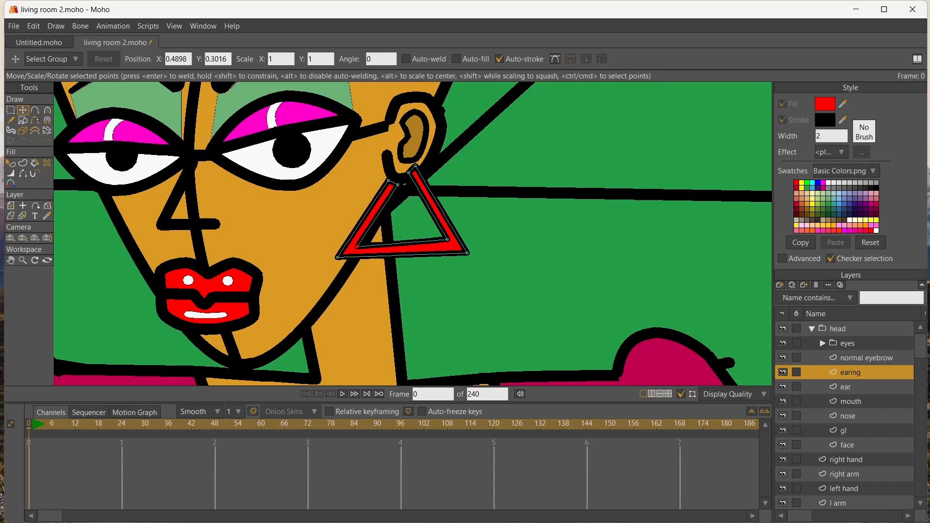
Move both pupils on the pupils layer toward the left side of the eyes so she glances sideways
scroll(360, 246, down, 8)
scroll(360, 246, up, 1)
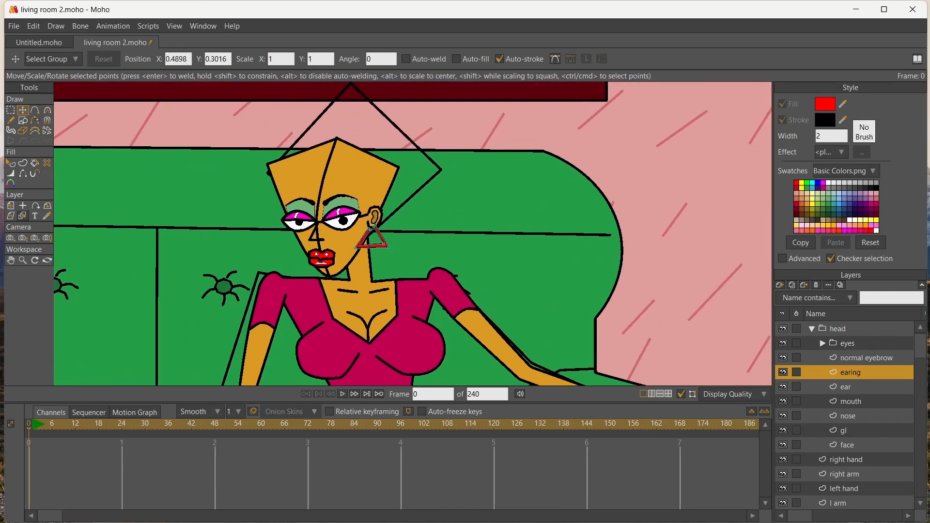
click(22, 216)
click(298, 222)
key(g)
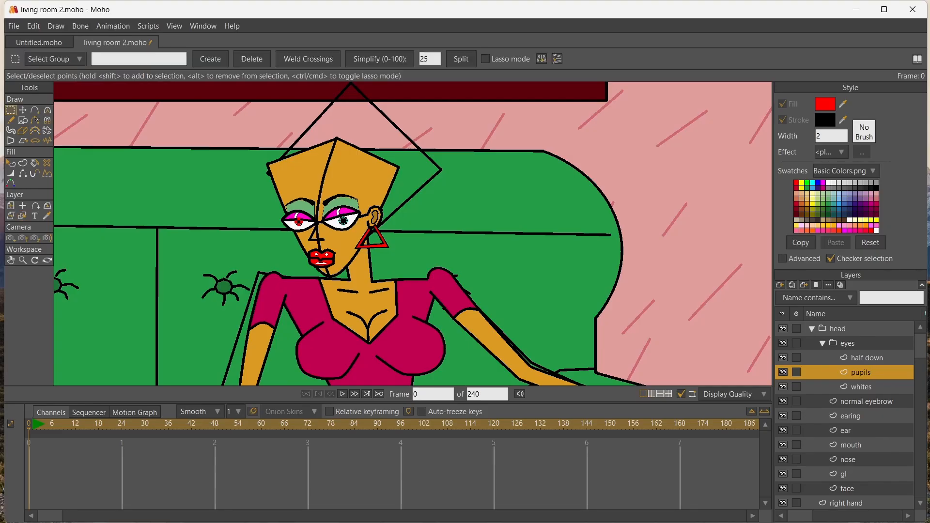
key(t)
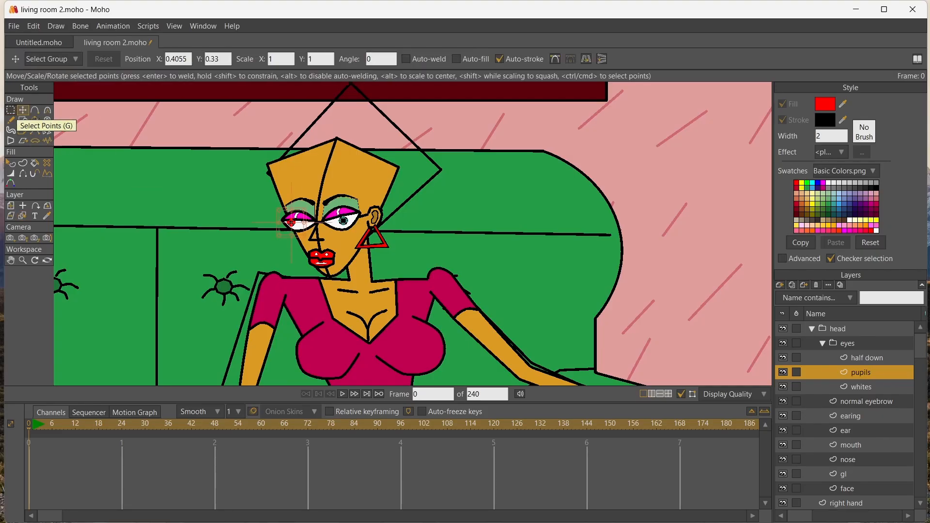
click(10, 110)
click(23, 110)
drag(343, 220, 333, 220)
scroll(200, 197, down, 3)
scroll(194, 213, up, 3)
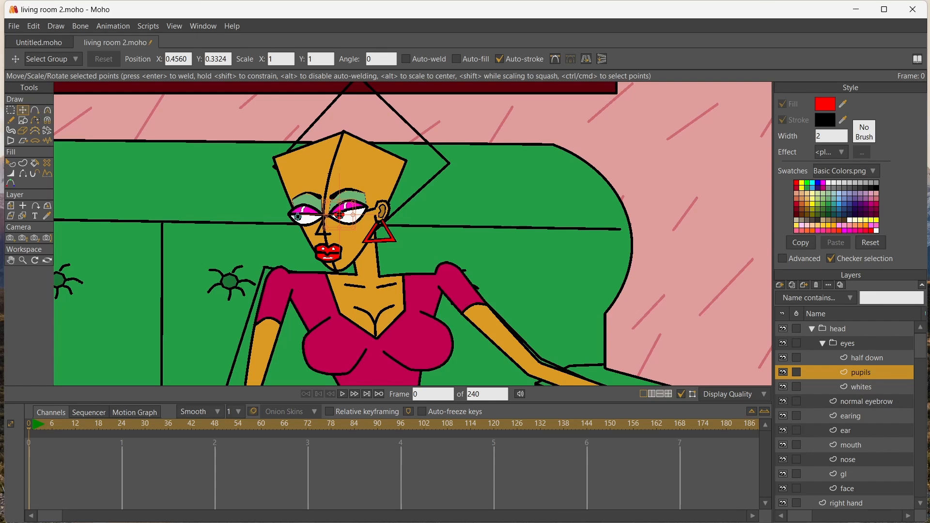
Add a vector layer directly above the mouth layer and name it "hair"
click(851, 446)
click(779, 285)
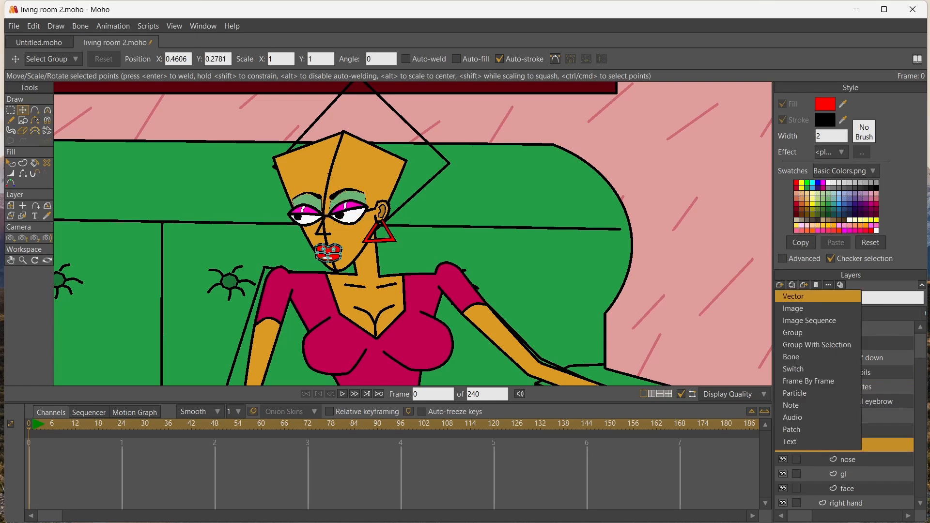
click(799, 296)
double_click(852, 444)
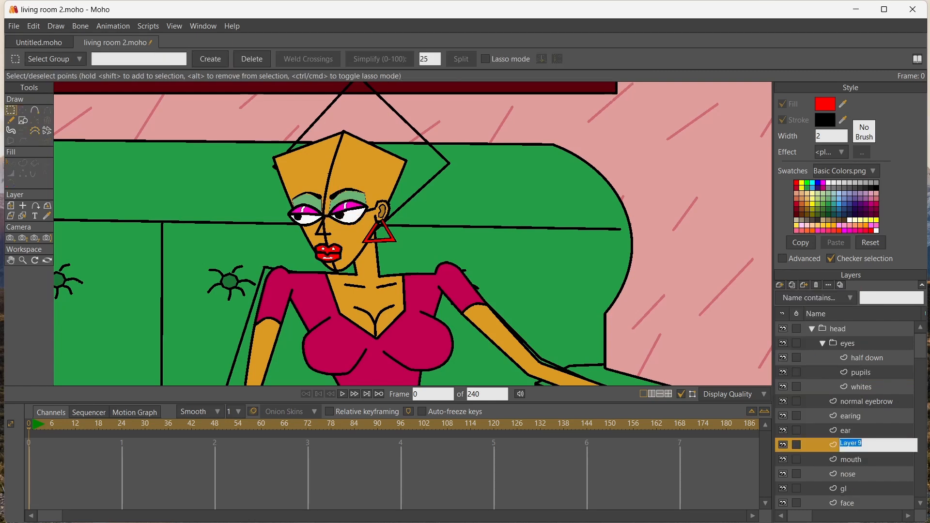
text(hair)
key(Return)
Draw a closed hair outline with a zigzag fringe and jagged ends behind the ear, then reposition a fringe point
key(a)
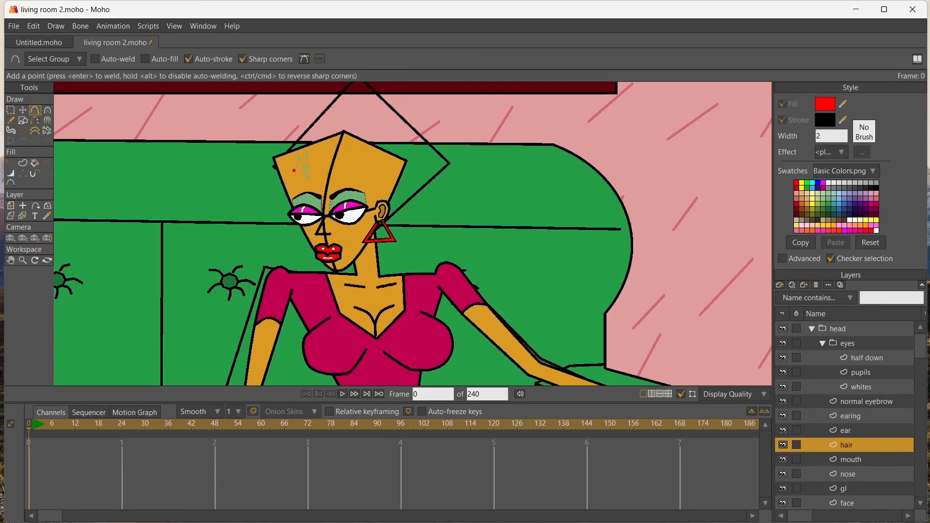
click(298, 184)
click(284, 167)
click(281, 182)
click(314, 125)
drag(404, 192, 401, 197)
mouse_move(404, 232)
mouse_down()
mouse_move(411, 262)
mouse_move(388, 233)
mouse_up()
drag(387, 252, 387, 263)
click(374, 232)
click(390, 195)
key(ctrl+a)
scroll(324, 154, up, 4)
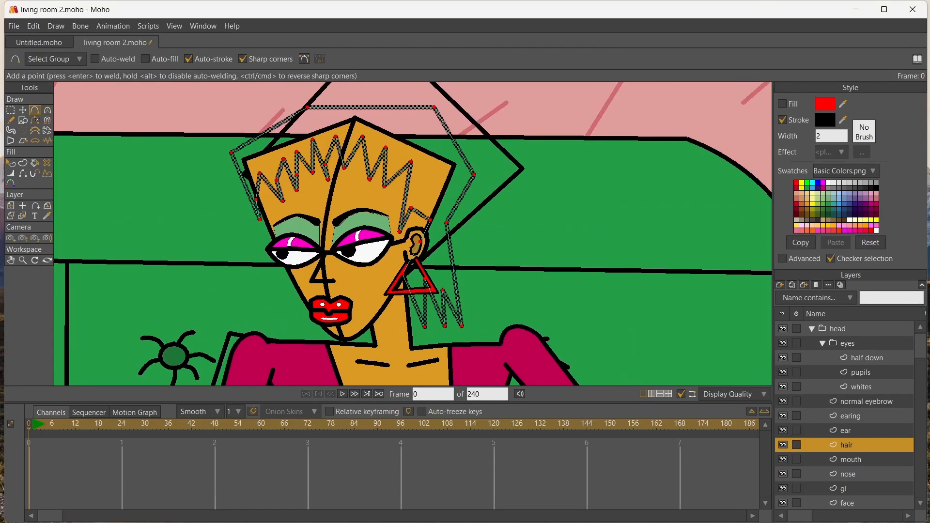
key(t)
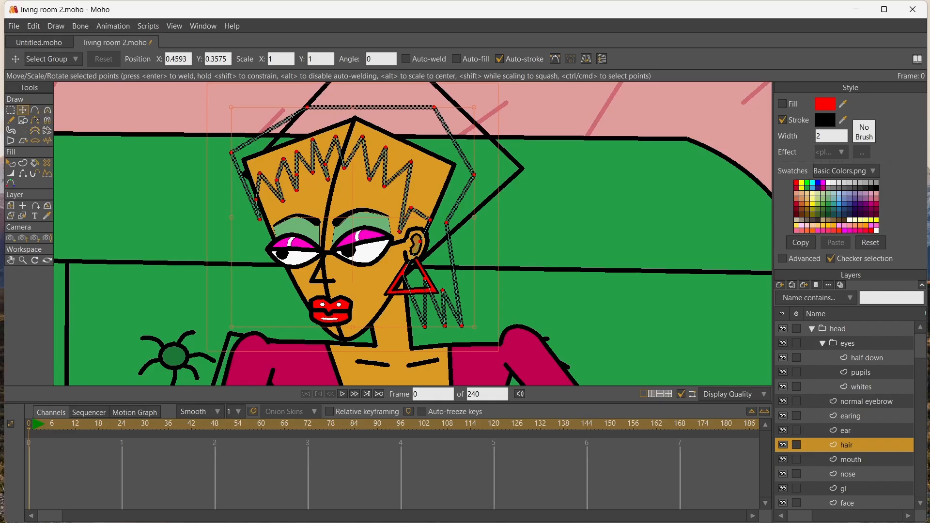
drag(325, 164, 343, 139)
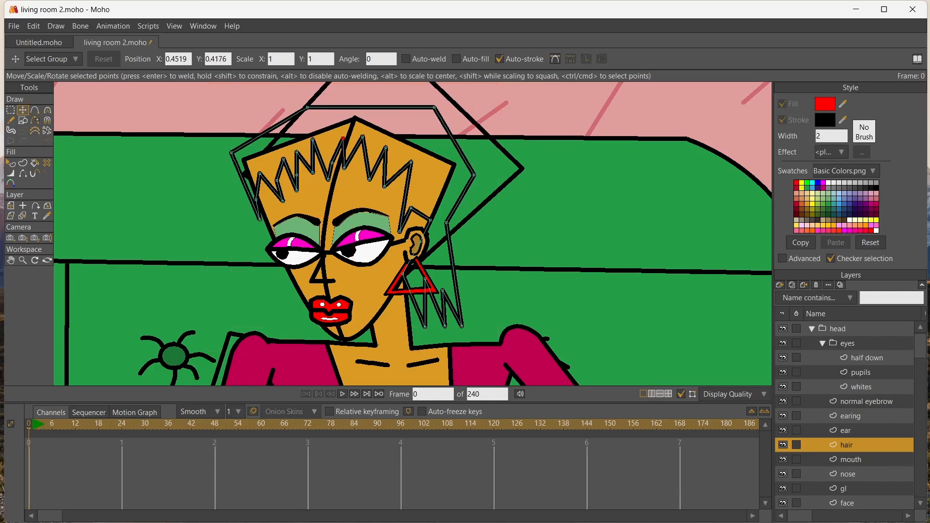
Fill the hair shape with magenta
click(796, 193)
key(p)
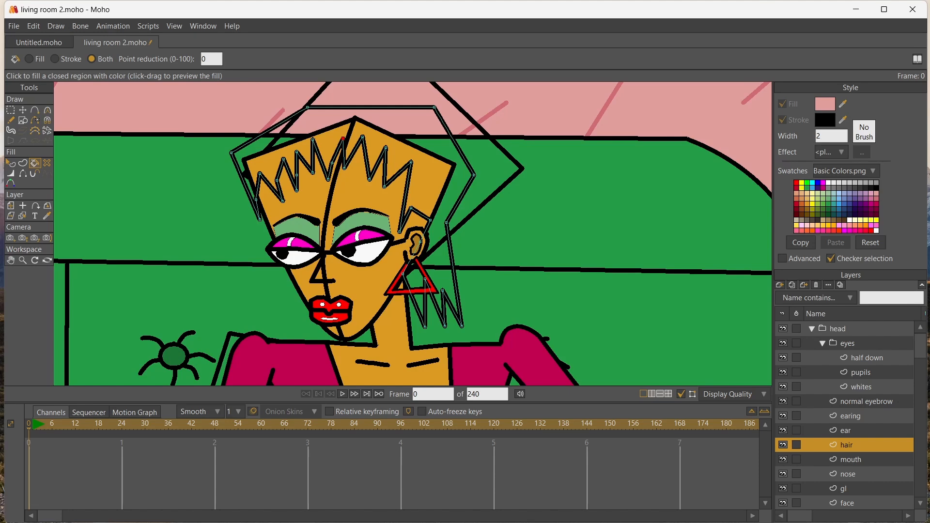
click(822, 182)
click(292, 129)
scroll(292, 129, down, 9)
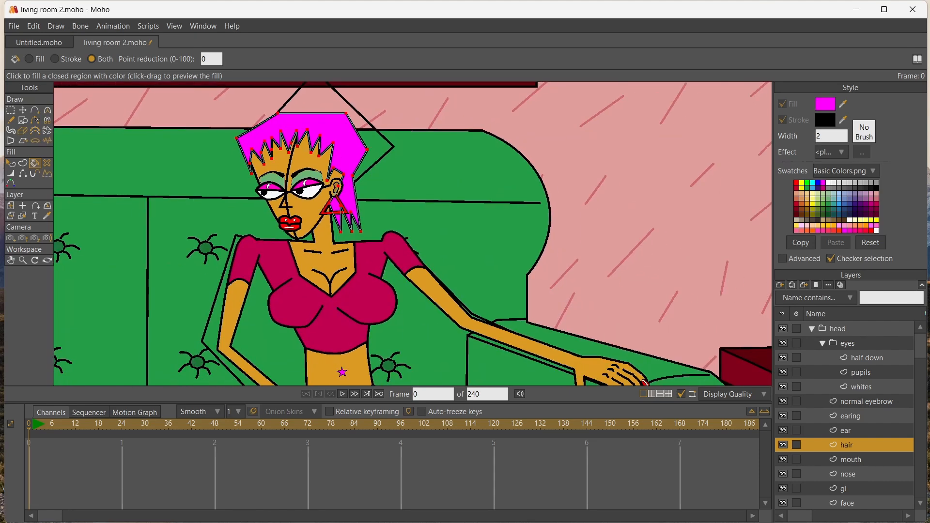
scroll(292, 130, up, 10)
Add extra points along the fringe spikes above the right eye and nudge the hair point above the ear
key(a)
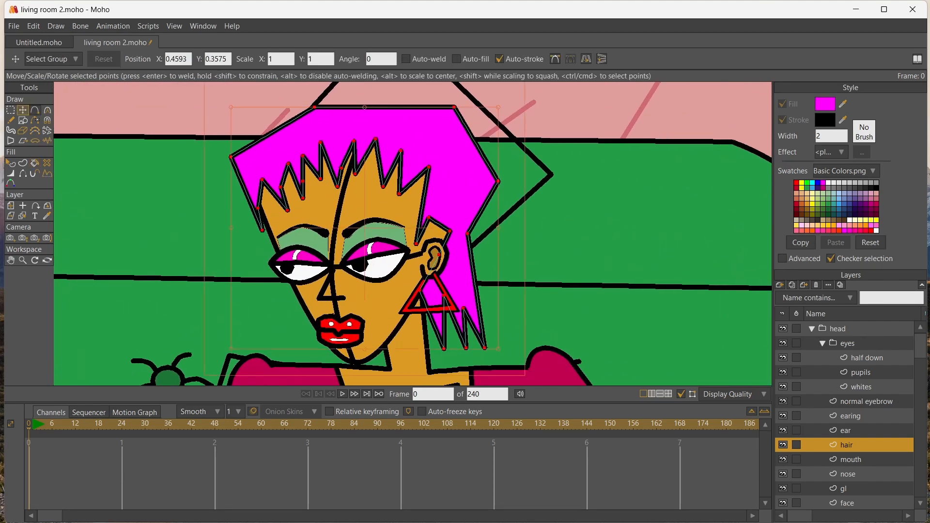
click(367, 155)
click(379, 161)
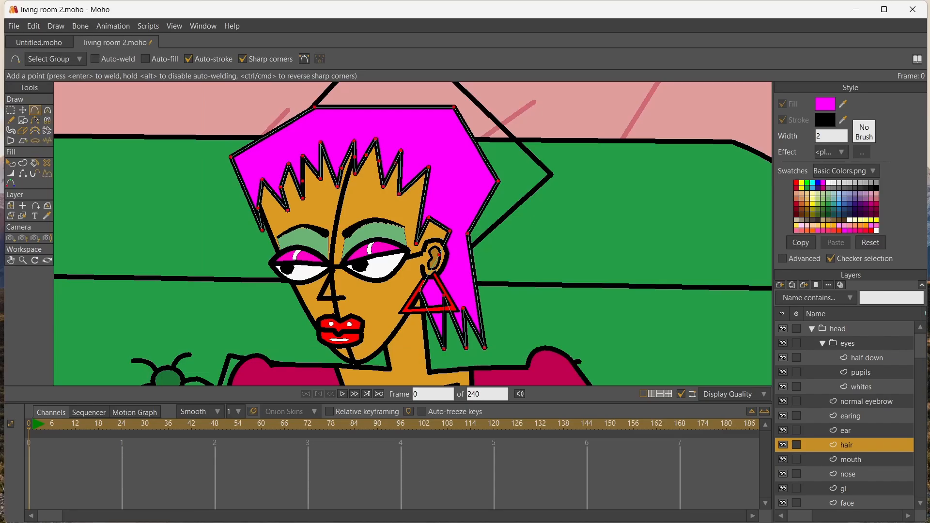
click(391, 170)
click(400, 173)
key(t)
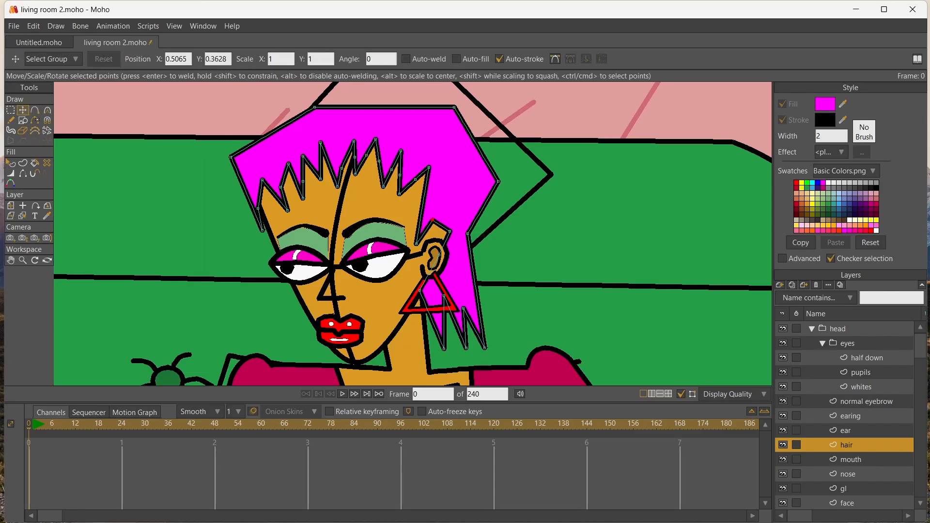
Round the hair's crown and side corners and the edge above the ear, and adjust the curvature of the fringe points
key(c)
drag(432, 221, 462, 232)
drag(498, 181, 524, 182)
drag(455, 108, 481, 108)
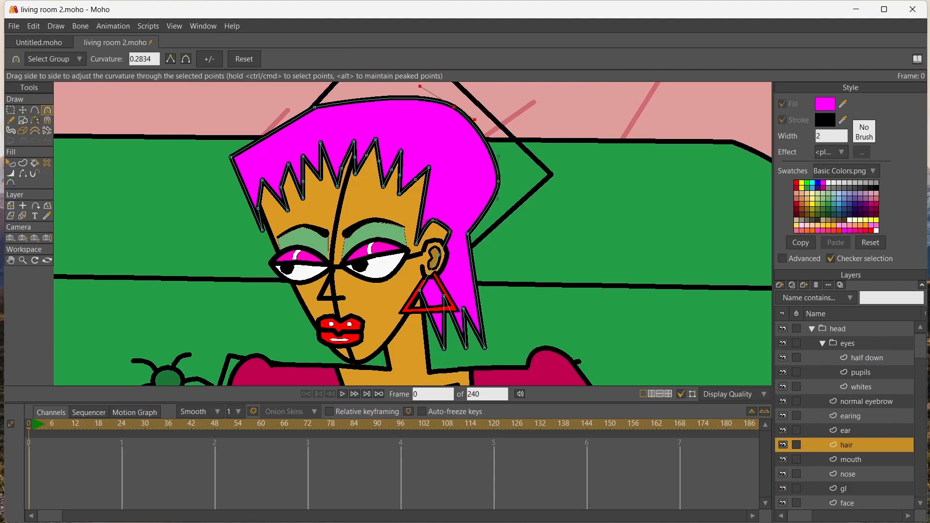
drag(314, 107, 334, 108)
drag(230, 157, 249, 157)
drag(342, 168, 362, 169)
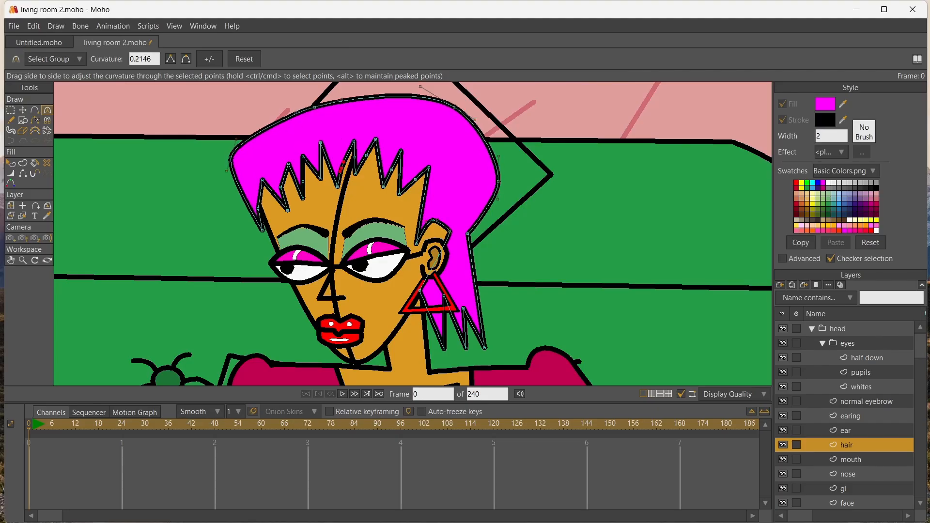
mouse_move(303, 181)
mouse_down()
mouse_move(333, 182)
mouse_move(313, 187)
mouse_up()
drag(258, 209, 273, 208)
Reposition the fringe points into uneven spikes and shift the hair points around the top of the ear
click(23, 110)
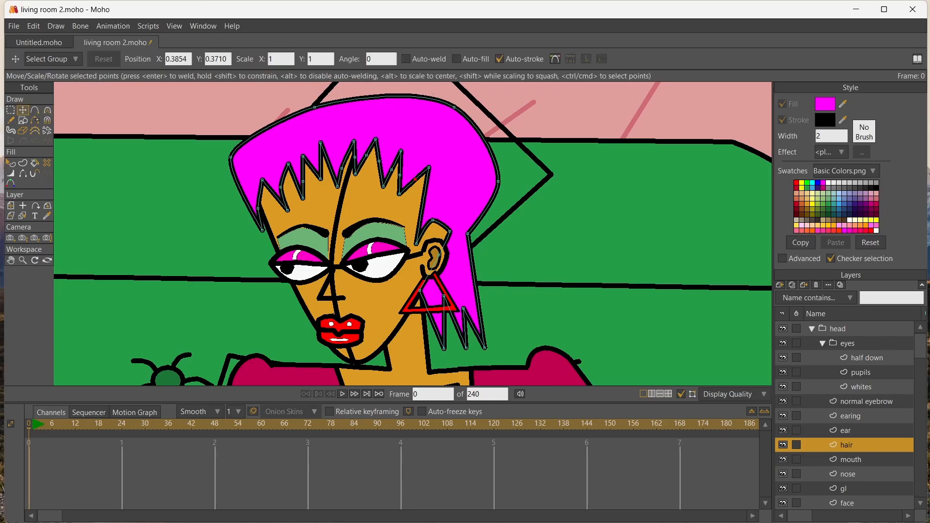
drag(415, 179, 307, 180)
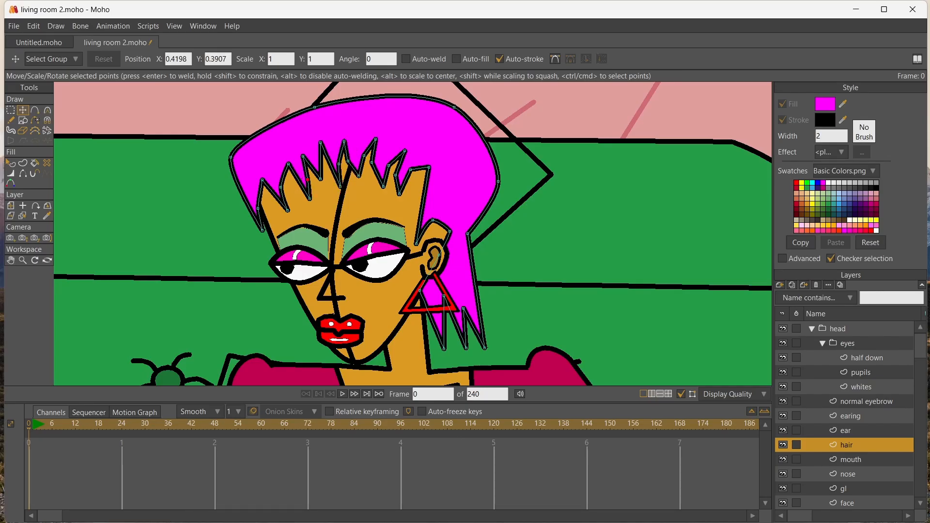
drag(429, 167, 431, 174)
drag(432, 220, 419, 240)
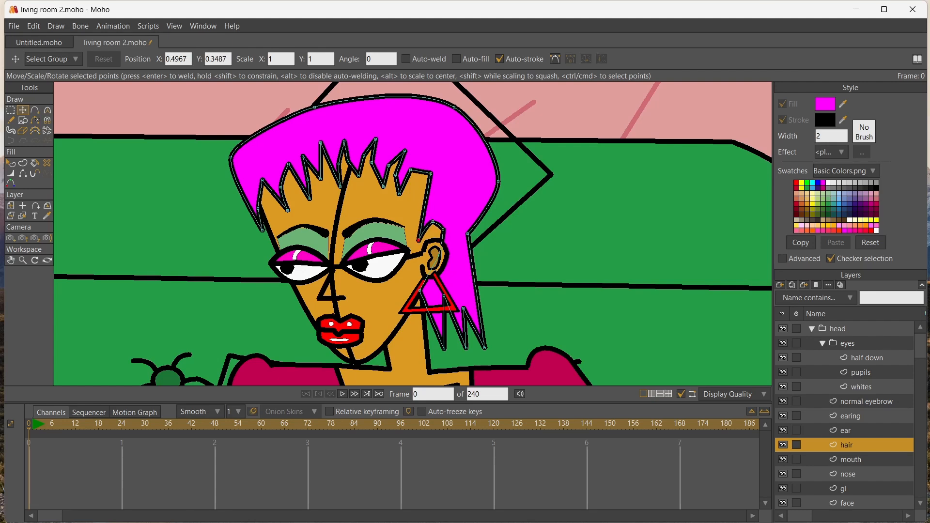
Curve the fringe spikes above the right eye and round the hair's inward corner behind the ear
click(371, 162)
key(c)
drag(372, 162, 407, 170)
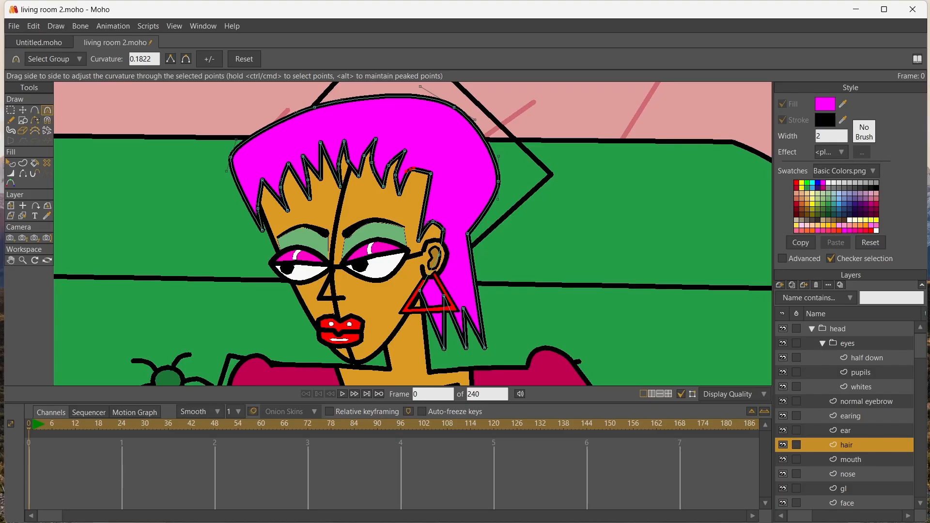
drag(467, 234, 477, 235)
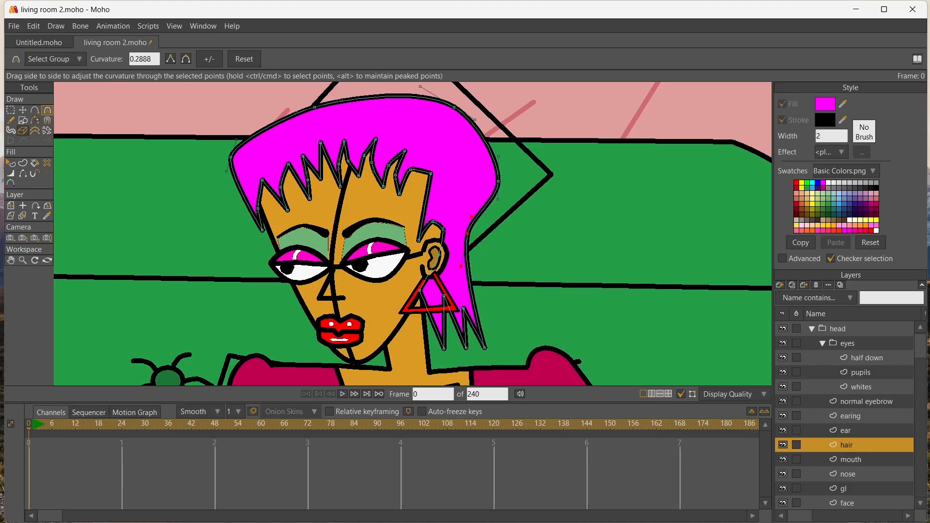
Pull the crown, back and left side points of the hair inward so it sits closer to the head
click(22, 110)
drag(498, 181, 486, 202)
drag(454, 107, 478, 138)
drag(477, 139, 484, 155)
mouse_move(231, 157)
mouse_down()
mouse_move(246, 157)
mouse_move(233, 163)
mouse_up()
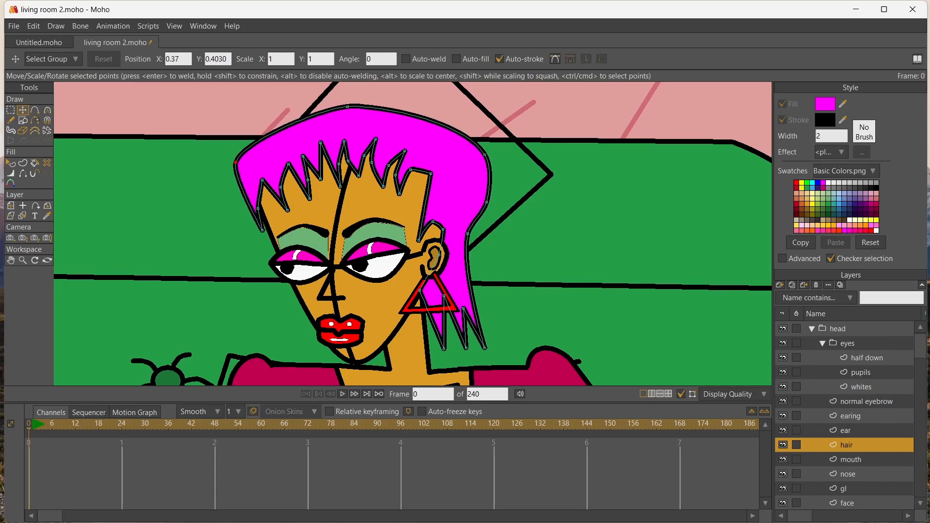
Hide the "gl" layer and set the head group's origin at the top of the neck
scroll(227, 198, down, 3)
scroll(291, 240, up, 1)
scroll(291, 239, down, 1)
scroll(302, 275, down, 1)
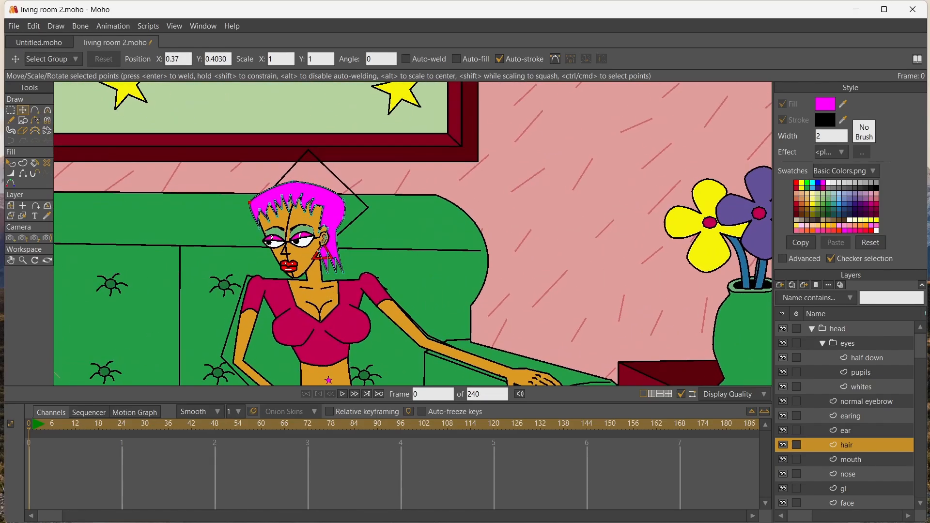
click(782, 488)
click(838, 329)
key(0)
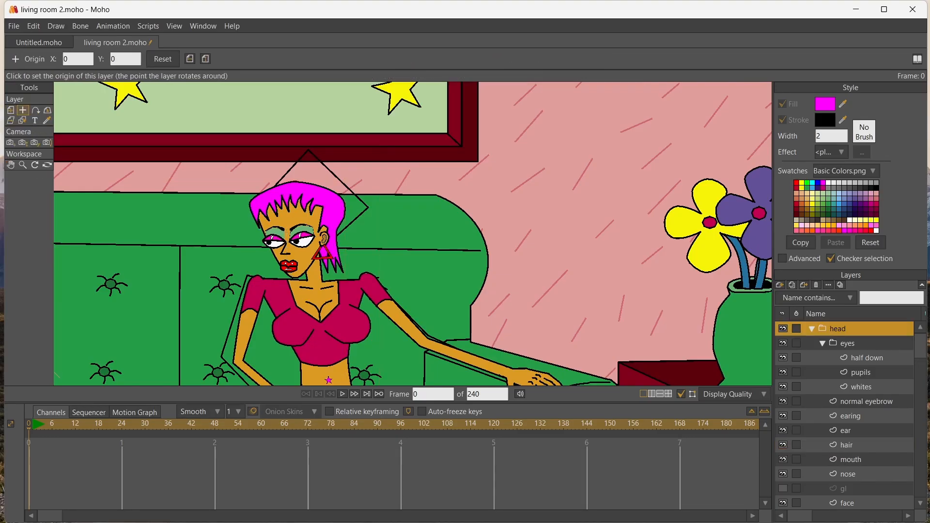
click(315, 263)
Rotate the head group slightly clockwise about the neck and nudge it into place
click(11, 111)
drag(248, 177, 263, 167)
drag(301, 228, 299, 229)
click(11, 165)
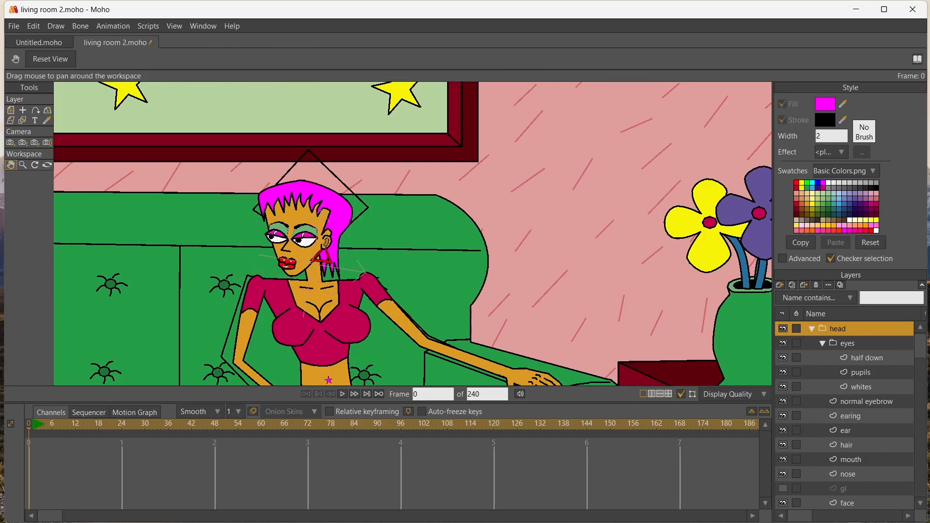
Hide the "sf" layer holding the guide lines around the woman and collapse the head group
click(23, 121)
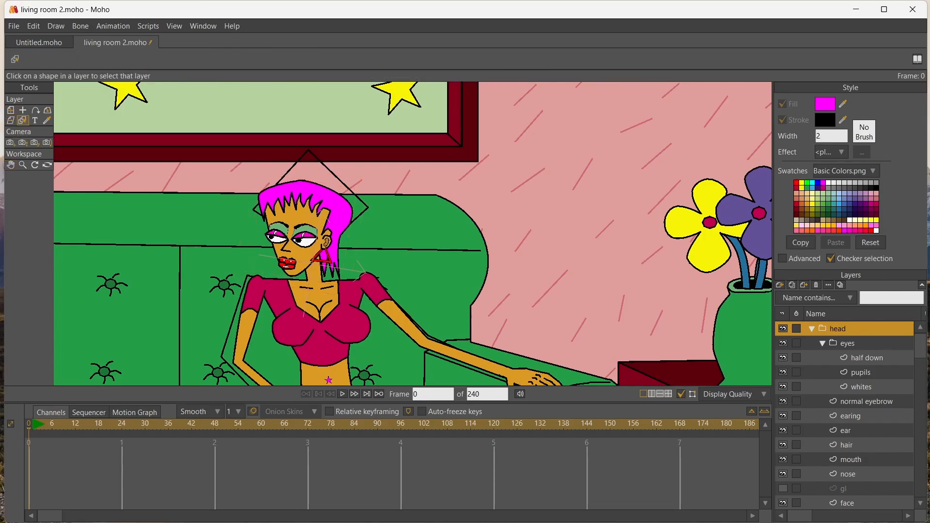
click(285, 174)
click(782, 502)
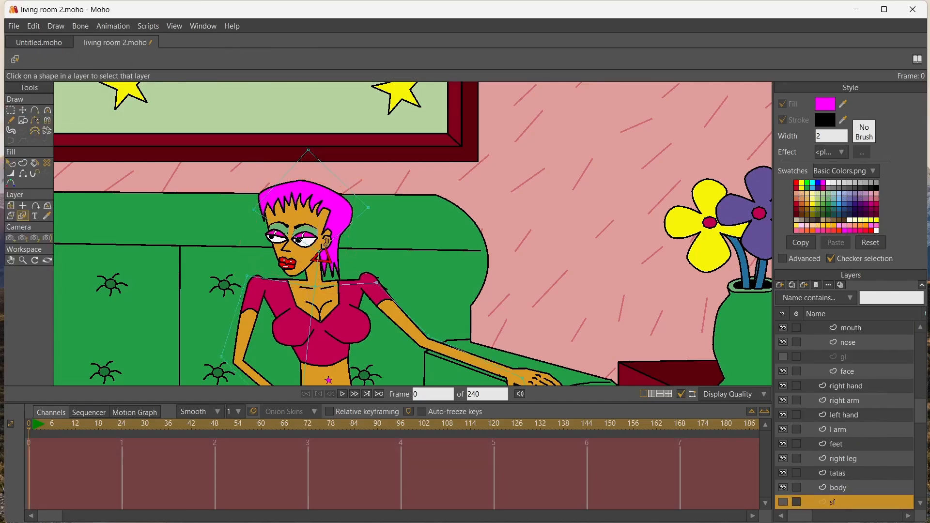
scroll(844, 415, up, 3)
click(812, 329)
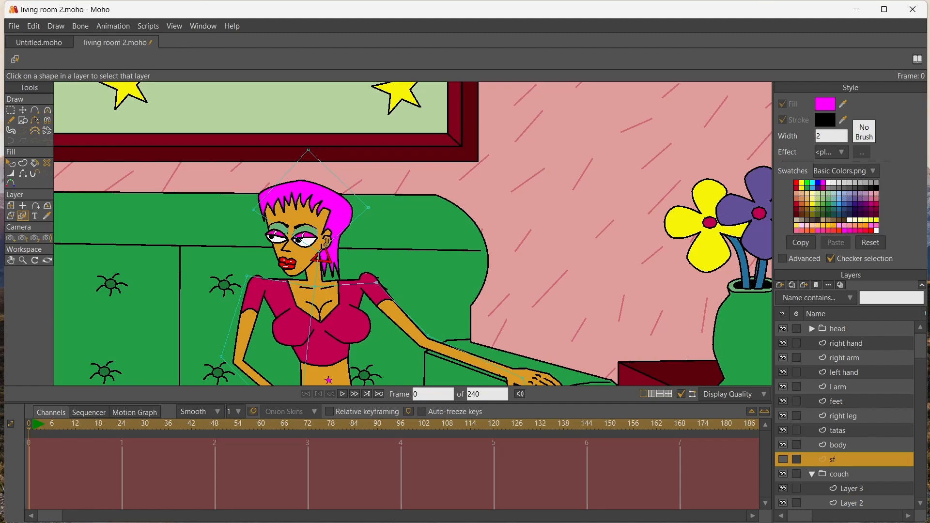
Select the head group and render the current frame to check the woman in the full living room scene
click(10, 260)
drag(291, 320, 336, 155)
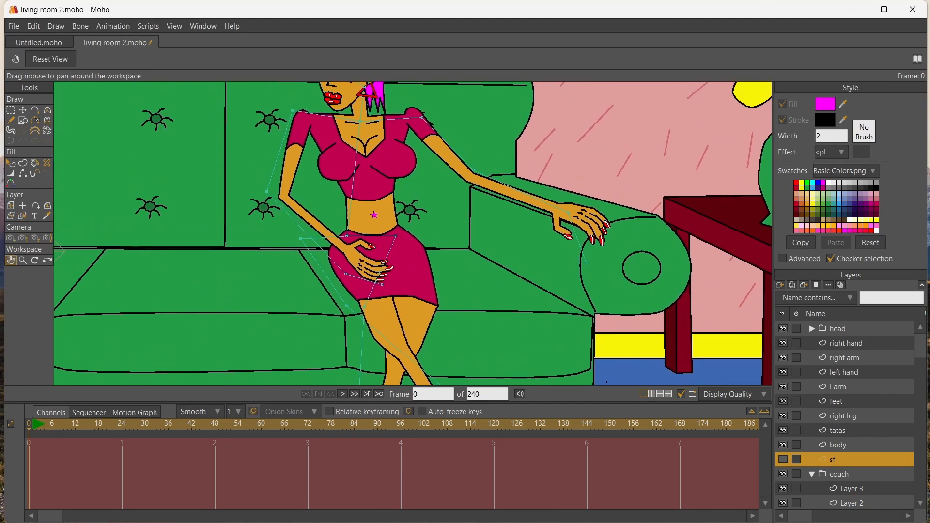
click(838, 329)
key(ctrl+r)
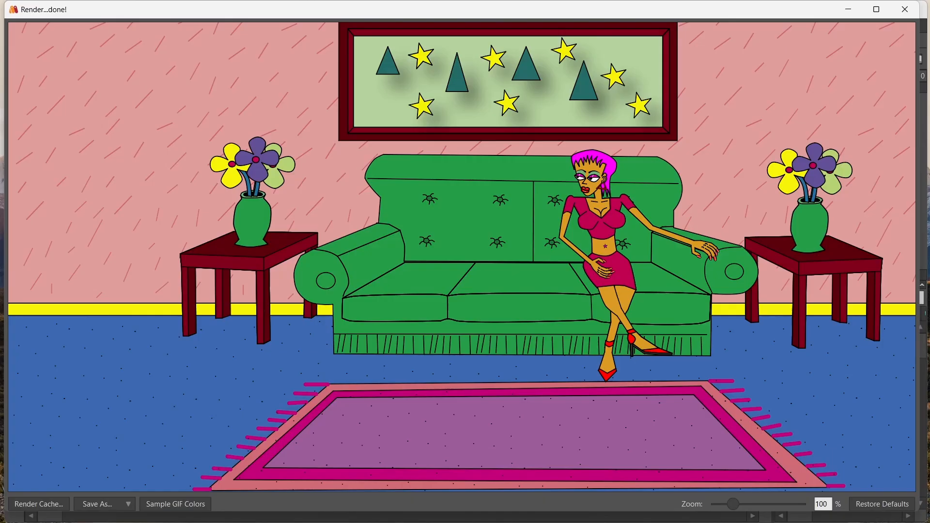
click(904, 9)
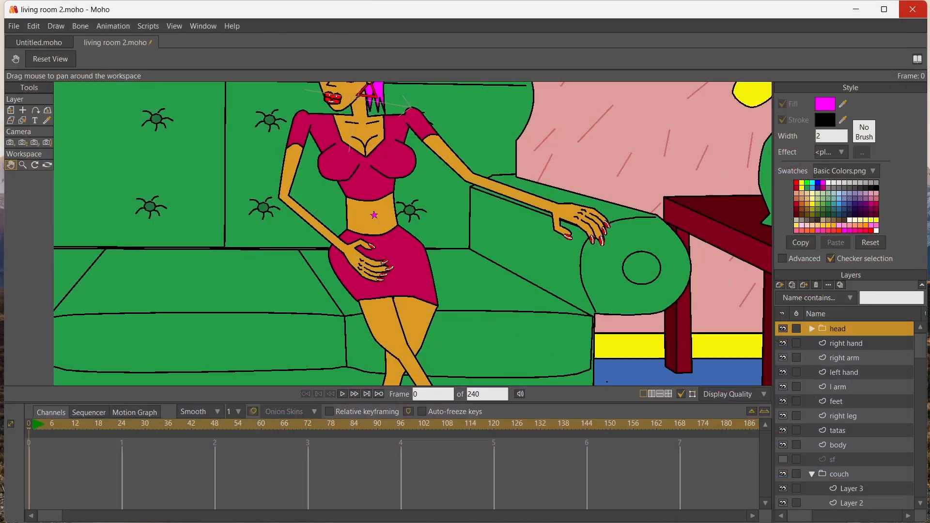
Enlarge the head group uniformly to a scale of about 1.17 and nudge it slightly down onto the neck
drag(368, 184, 373, 288)
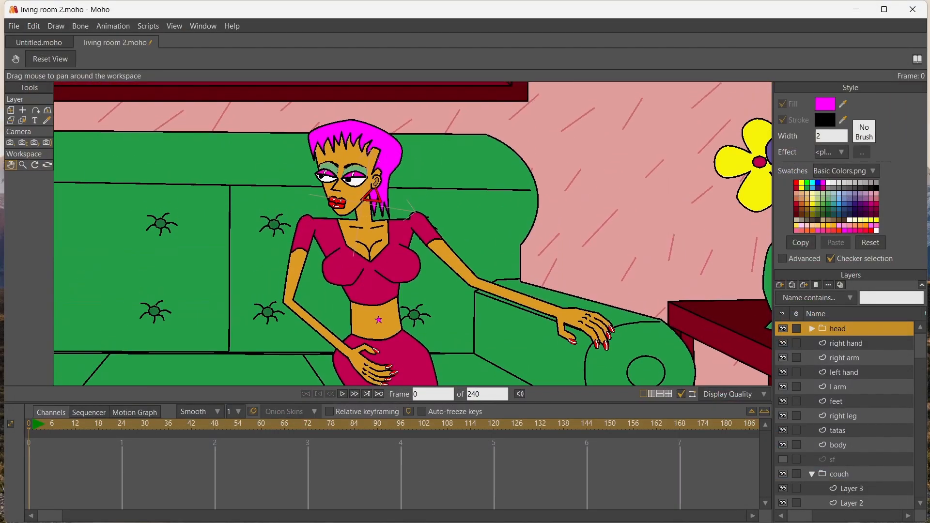
click(11, 111)
drag(311, 112, 302, 96)
drag(346, 167, 345, 169)
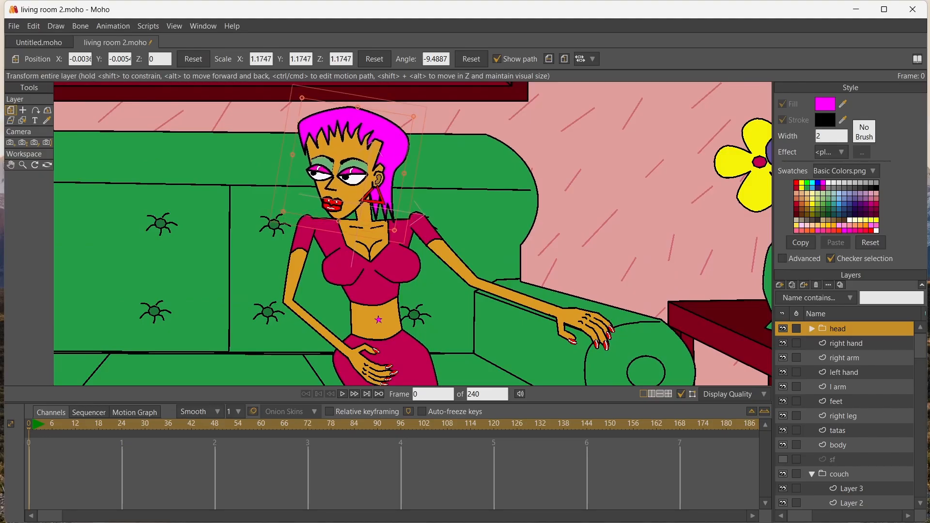
Render the frame again to check the enlarged head against the body, and close the preview
key(ctrl+r)
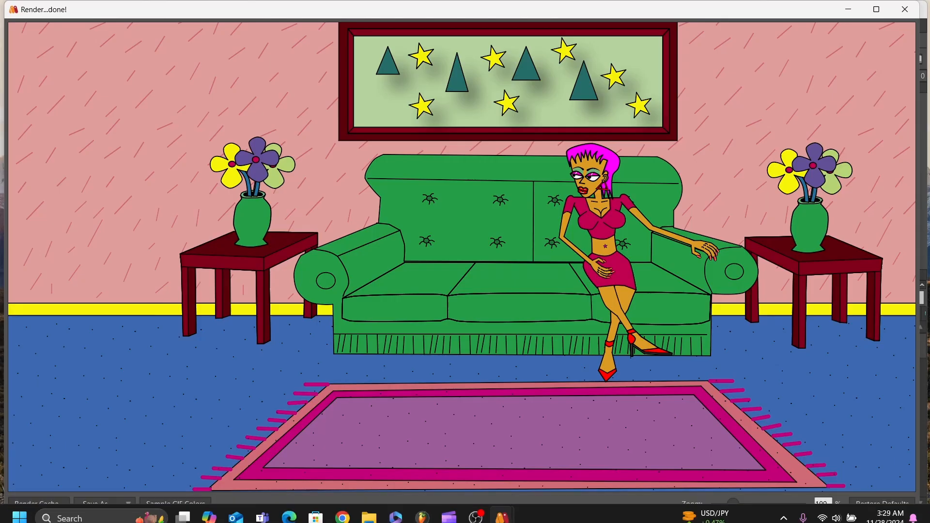
click(905, 9)
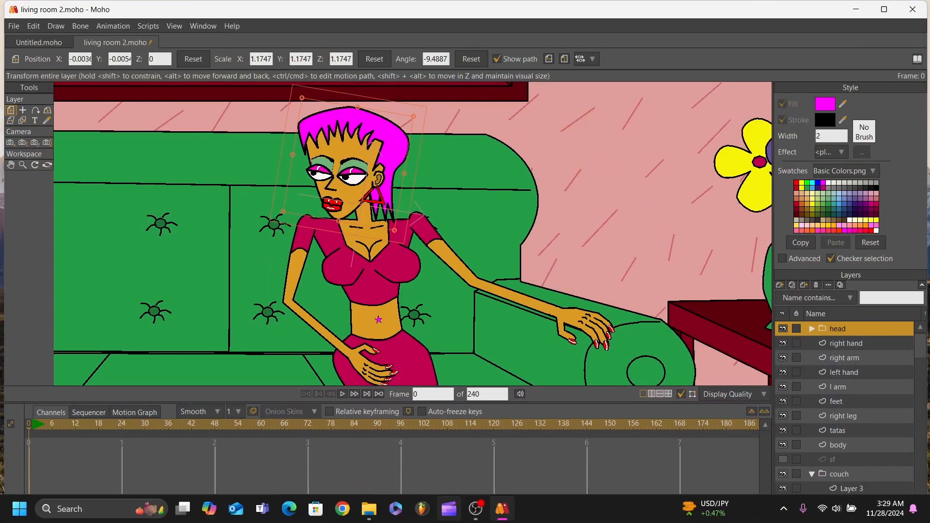
click(475, 509)
click(720, 359)
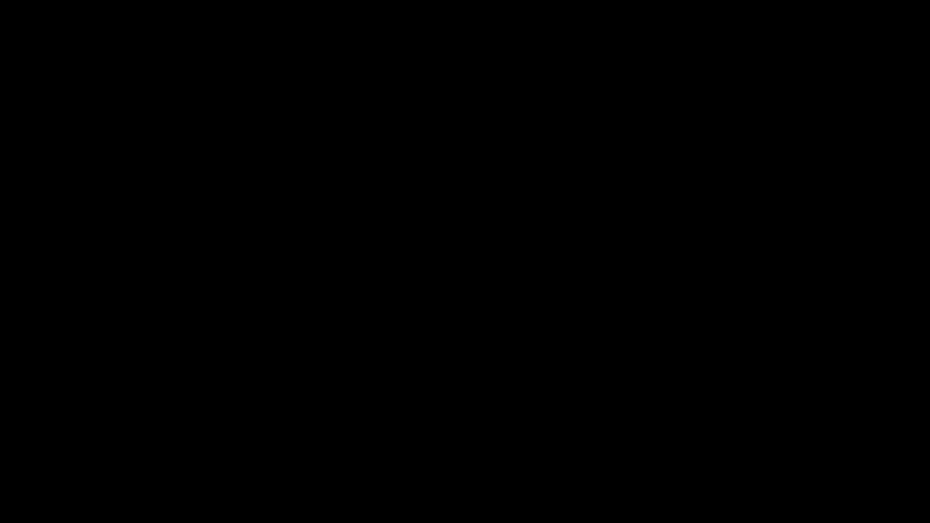